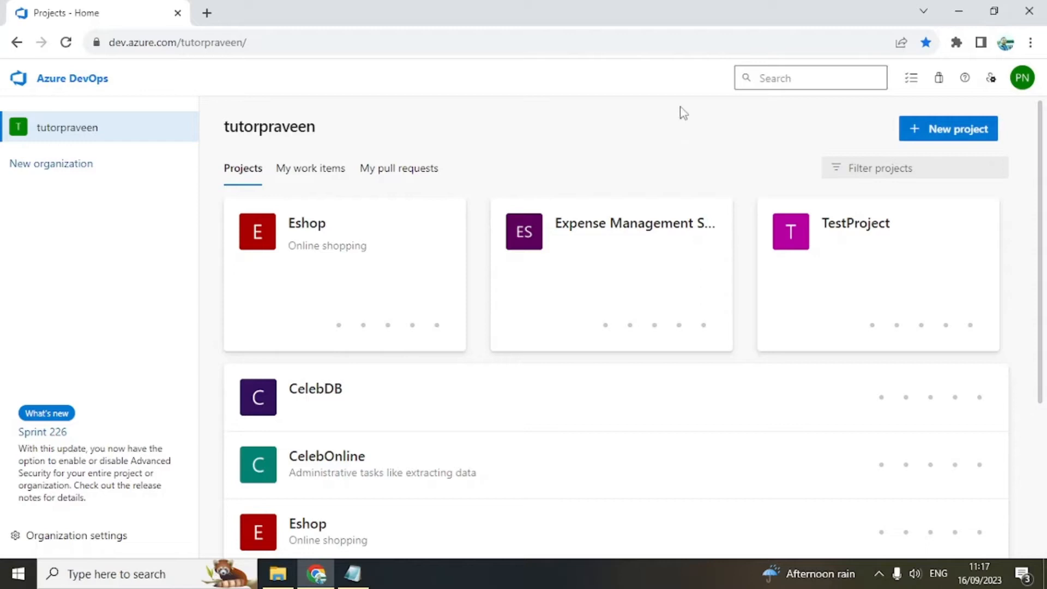
{"action": "left_click", "coordinate": [944, 134]}
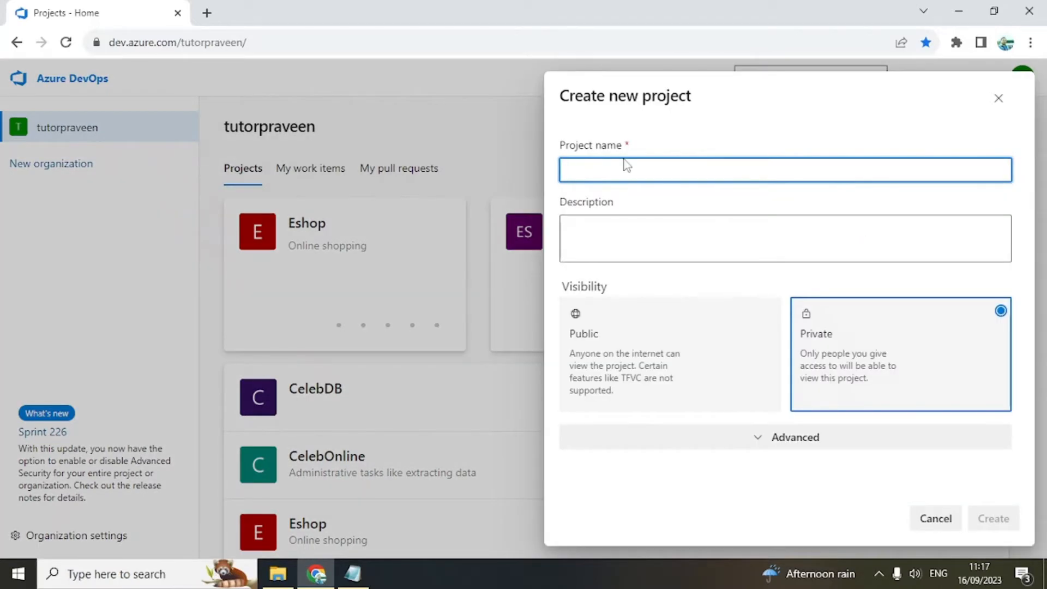
{"action": "type", "text": "Expense Mana"}
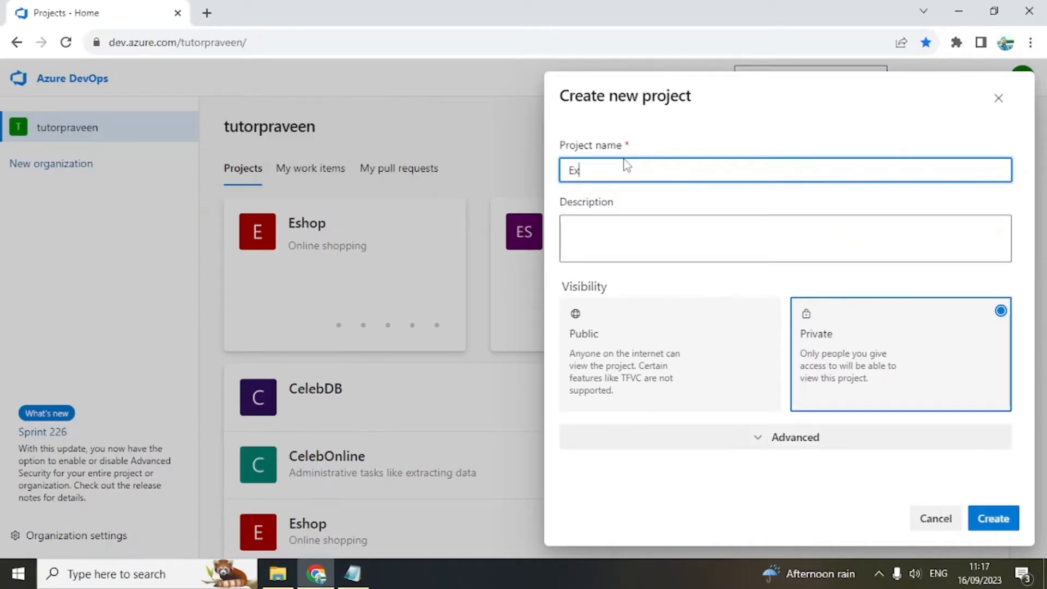
{"action": "type", "text": "gement system"}
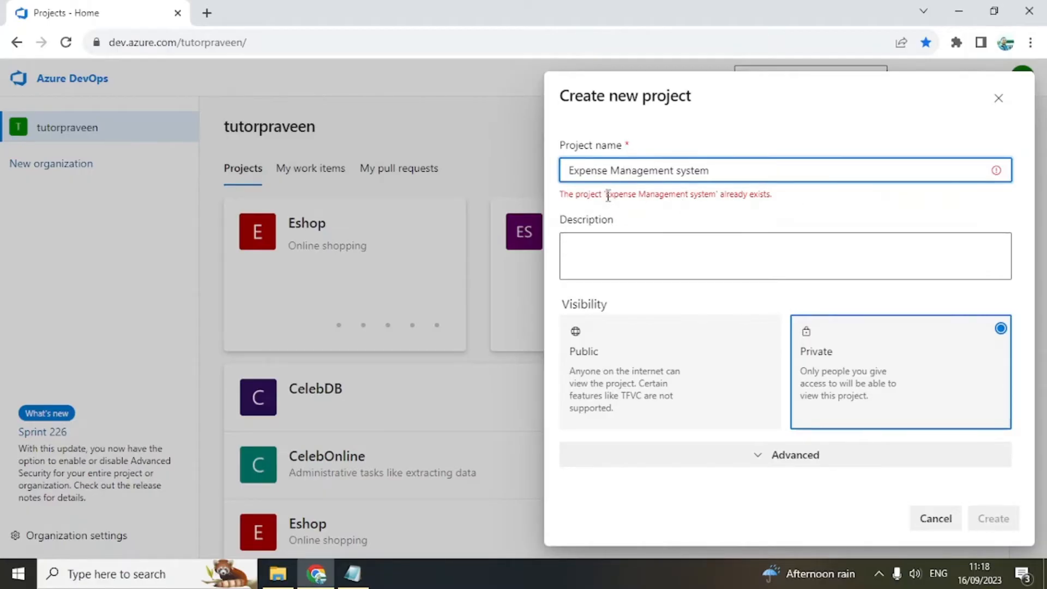
{"action": "left_click_drag", "start_coordinate": [606, 194], "coordinate": [716, 196]}
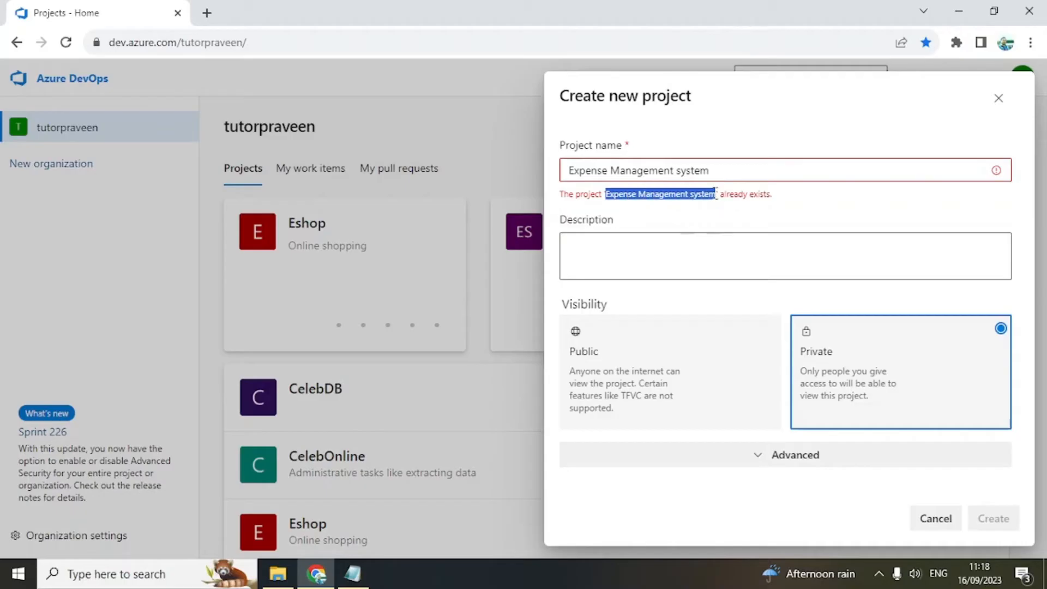
{"action": "left_click", "coordinate": [643, 199]}
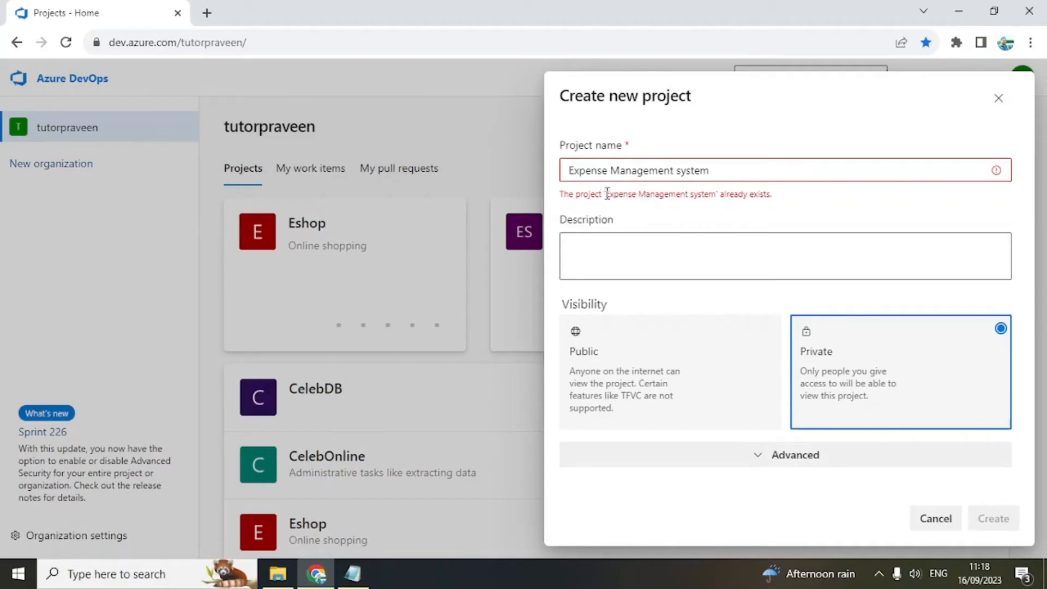
{"action": "left_click_drag", "start_coordinate": [606, 195], "coordinate": [715, 201]}
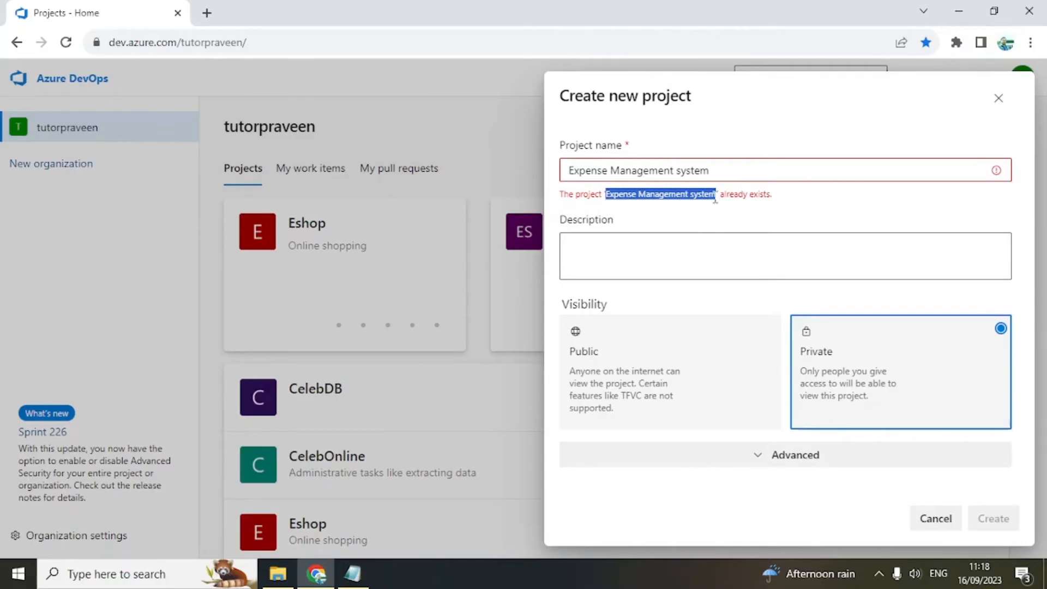
{"action": "left_click", "coordinate": [714, 171]}
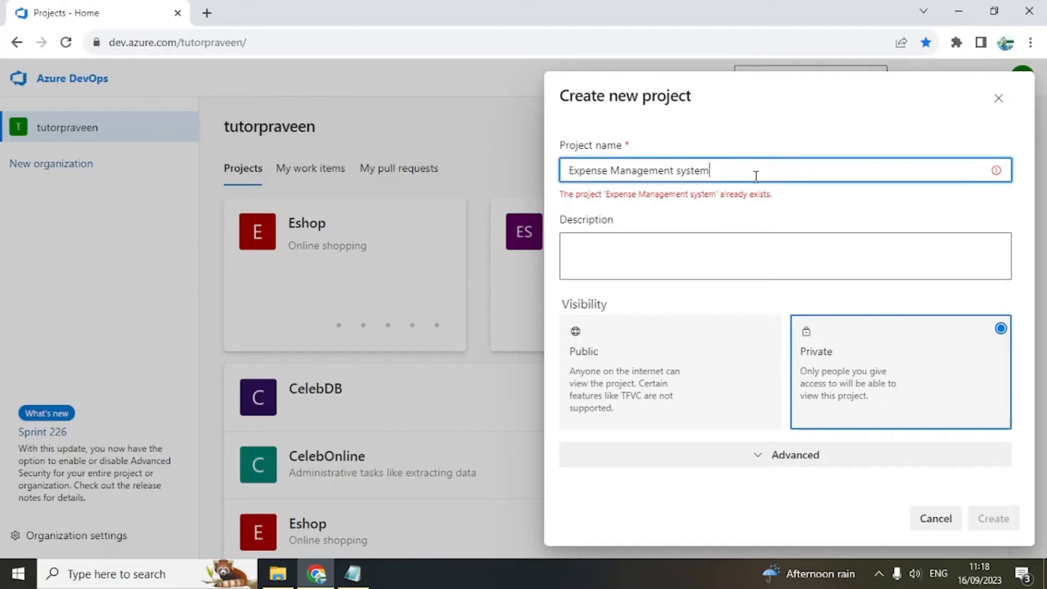
{"action": "type", "text": "1"}
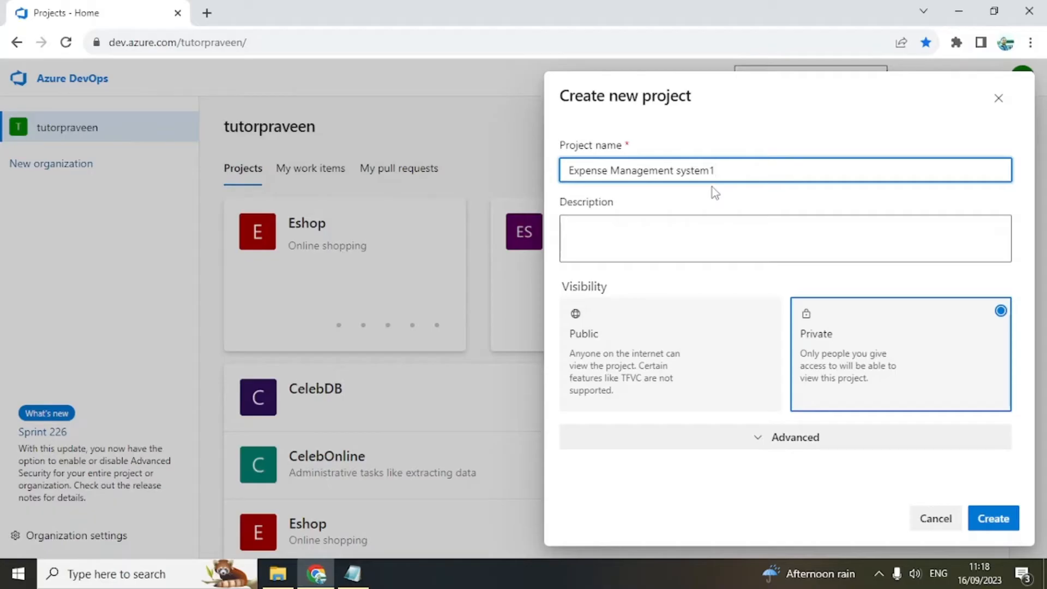
{"action": "left_click", "coordinate": [818, 227]}
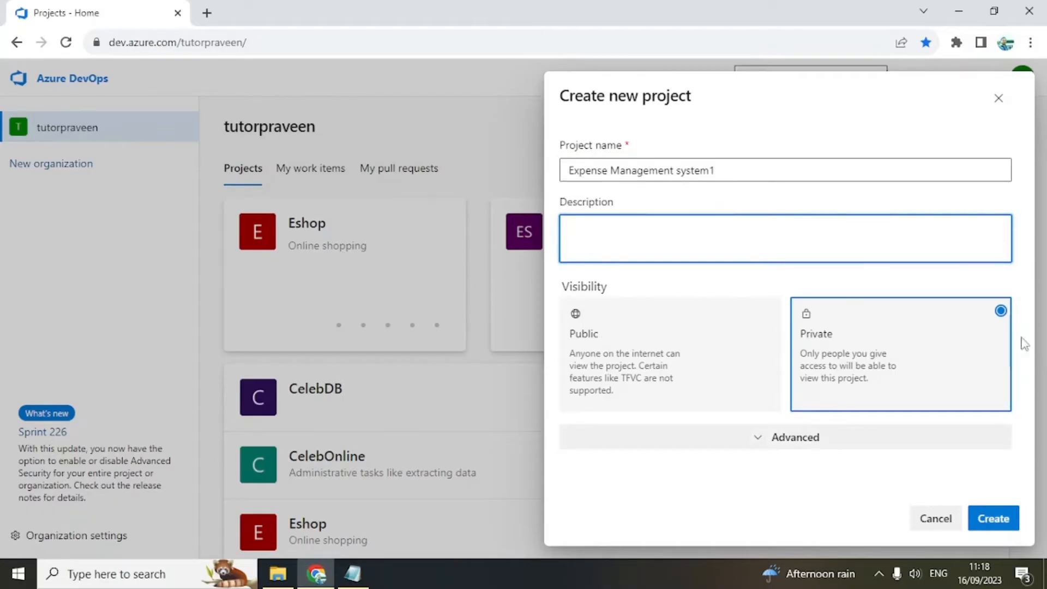
{"action": "left_click", "coordinate": [777, 281]}
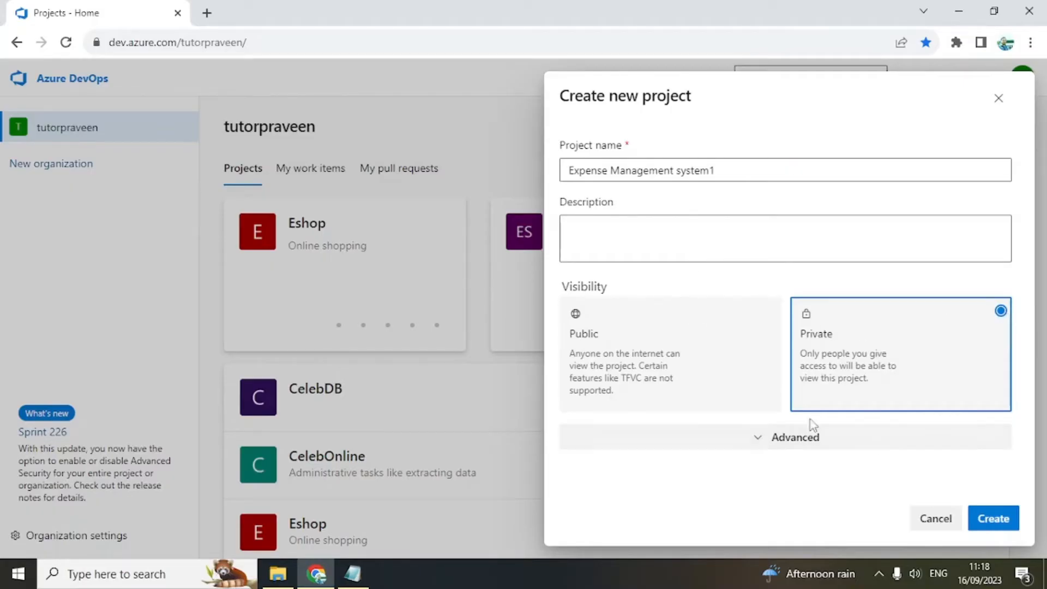
{"action": "left_click", "coordinate": [782, 438]}
{"action": "scroll", "coordinate": [815, 492], "scroll_direction": "down", "scroll_amount": 1}
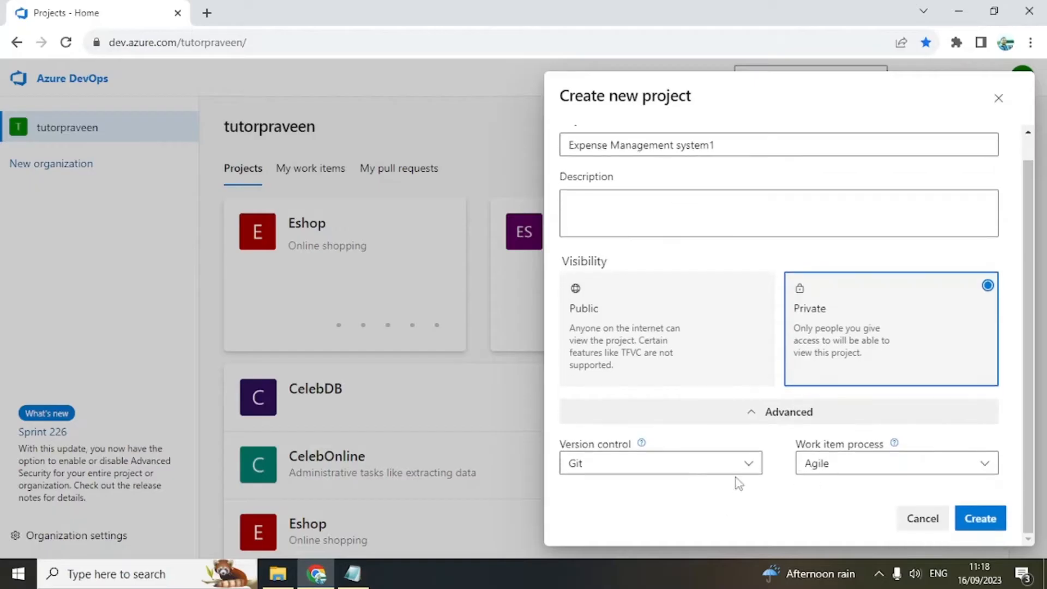
{"action": "left_click", "coordinate": [753, 471]}
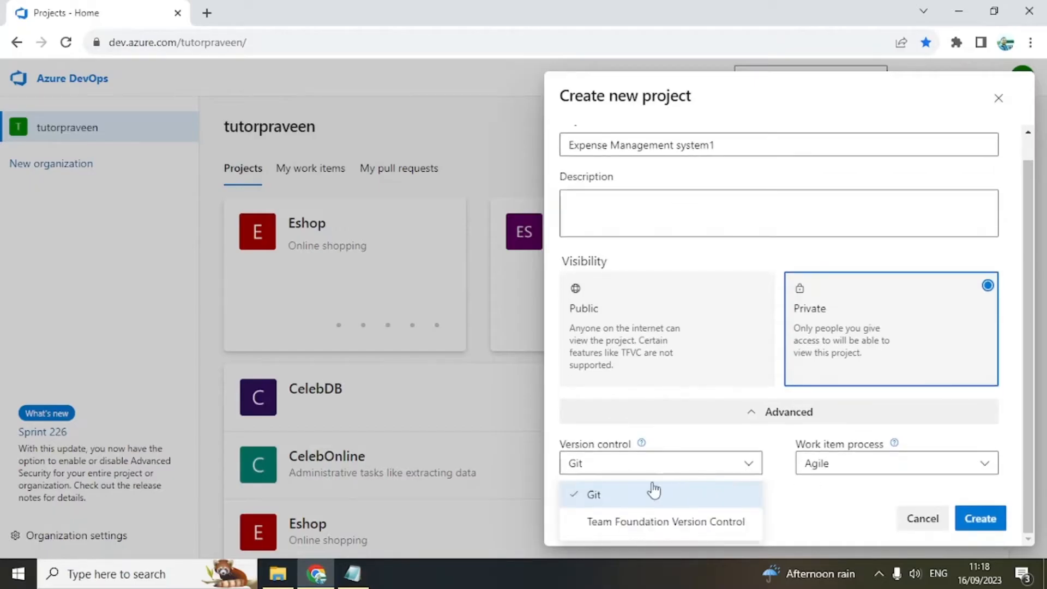
{"action": "left_click", "coordinate": [599, 496]}
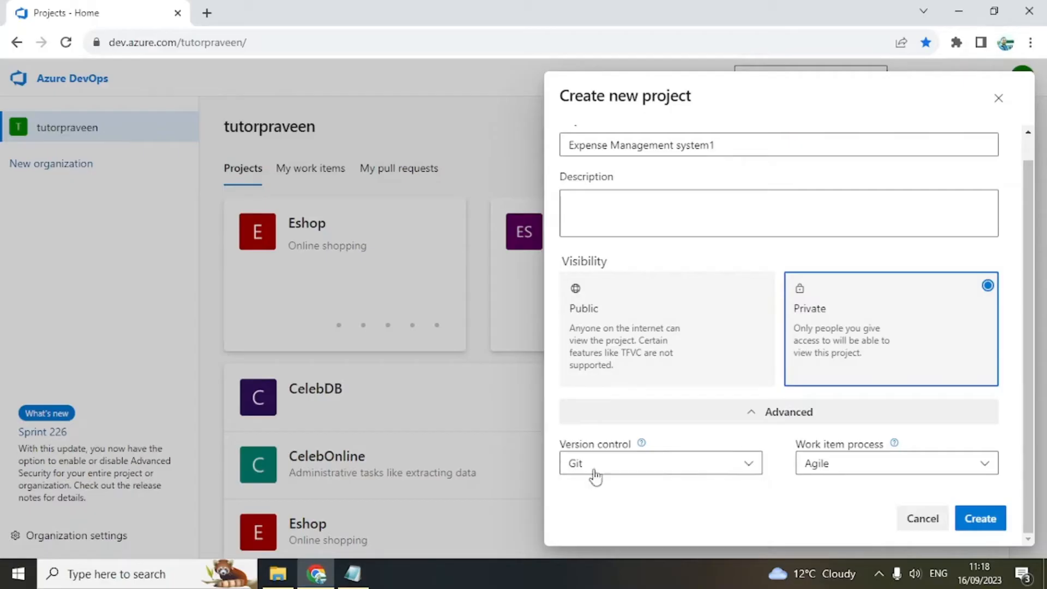
{"action": "left_click", "coordinate": [988, 463]}
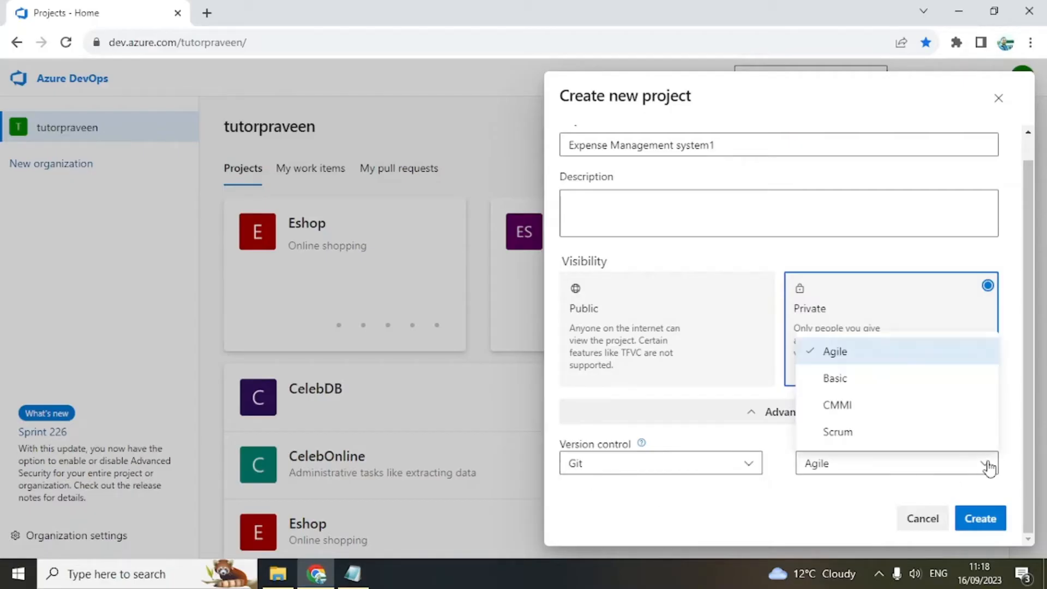
{"action": "left_click", "coordinate": [838, 356]}
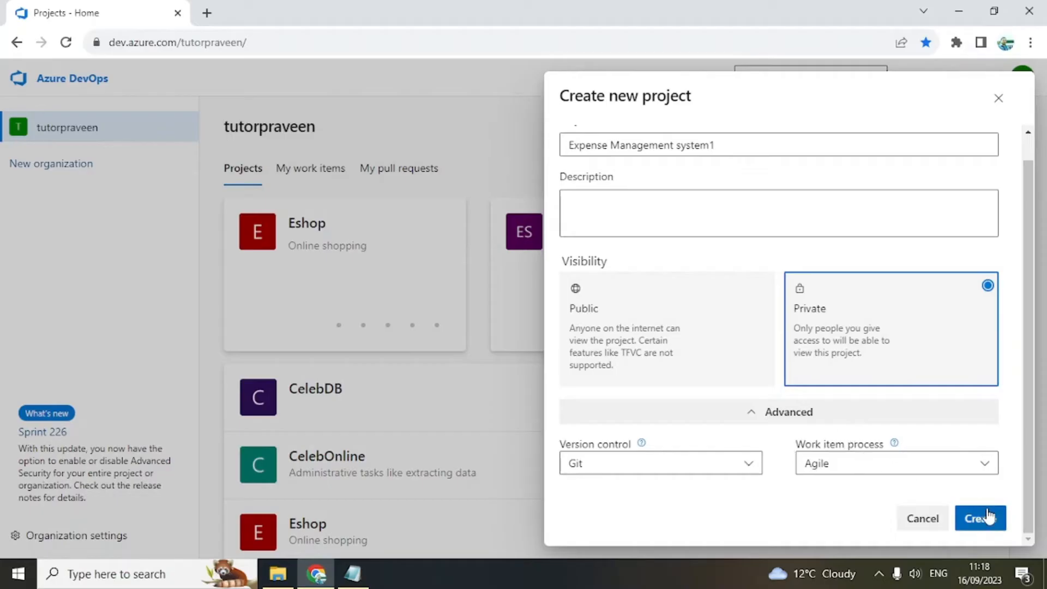
{"action": "left_click", "coordinate": [927, 519]}
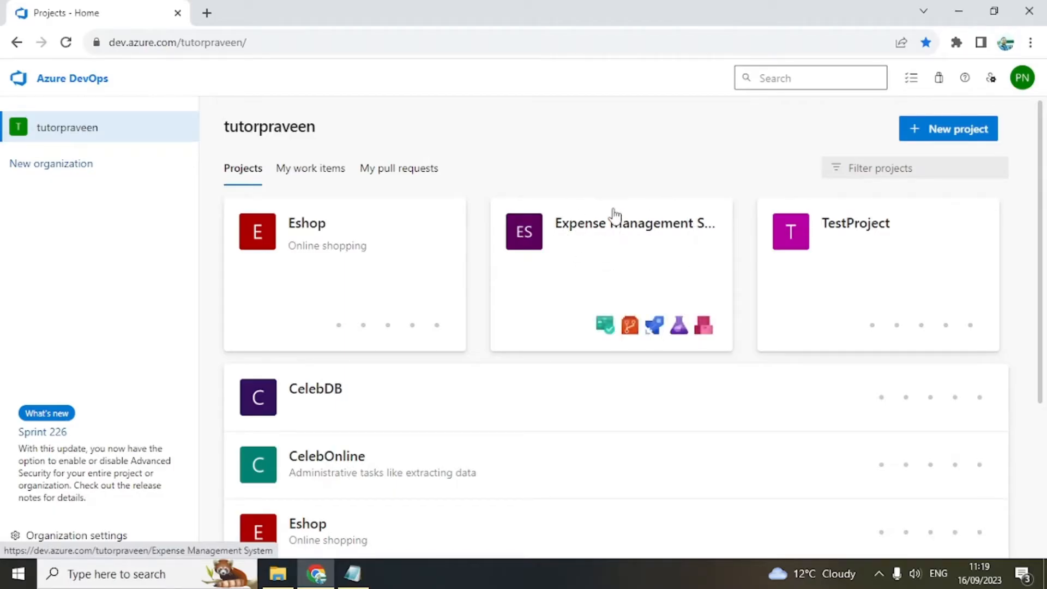
- Open the existing Expense Management System project, look over its summary page, and go to its backlogs
{"action": "left_click", "coordinate": [610, 229]}
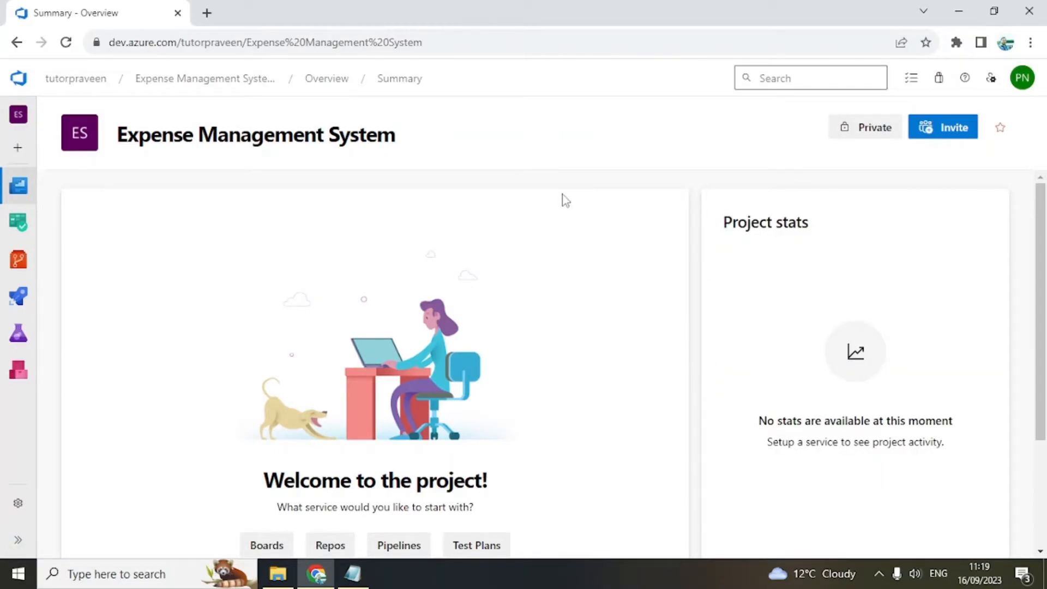
{"action": "scroll", "coordinate": [332, 358], "scroll_direction": "down", "scroll_amount": 3}
{"action": "scroll", "coordinate": [332, 358], "scroll_direction": "up", "scroll_amount": 3}
{"action": "scroll", "coordinate": [457, 454], "scroll_direction": "down", "scroll_amount": 3}
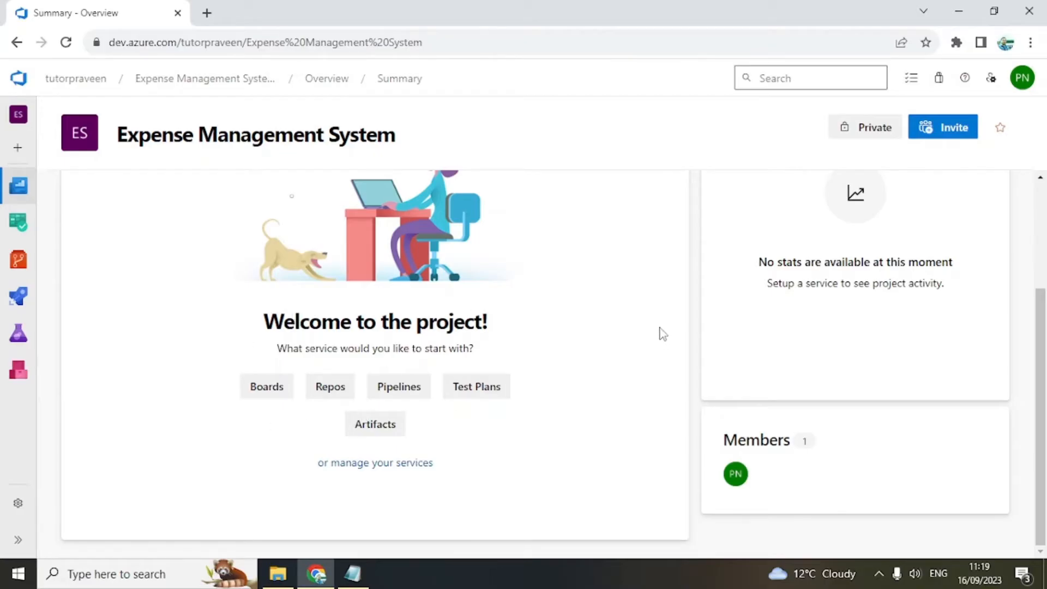
{"action": "scroll", "coordinate": [663, 333], "scroll_direction": "up", "scroll_amount": 3}
{"action": "mouse_move", "coordinate": [21, 231]}
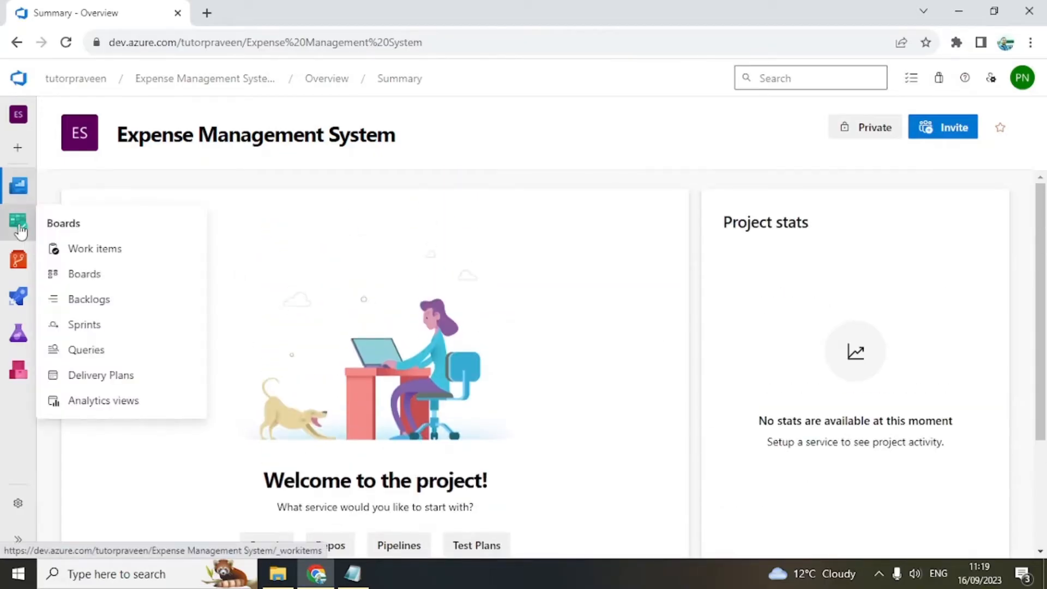
{"action": "left_click", "coordinate": [86, 298]}
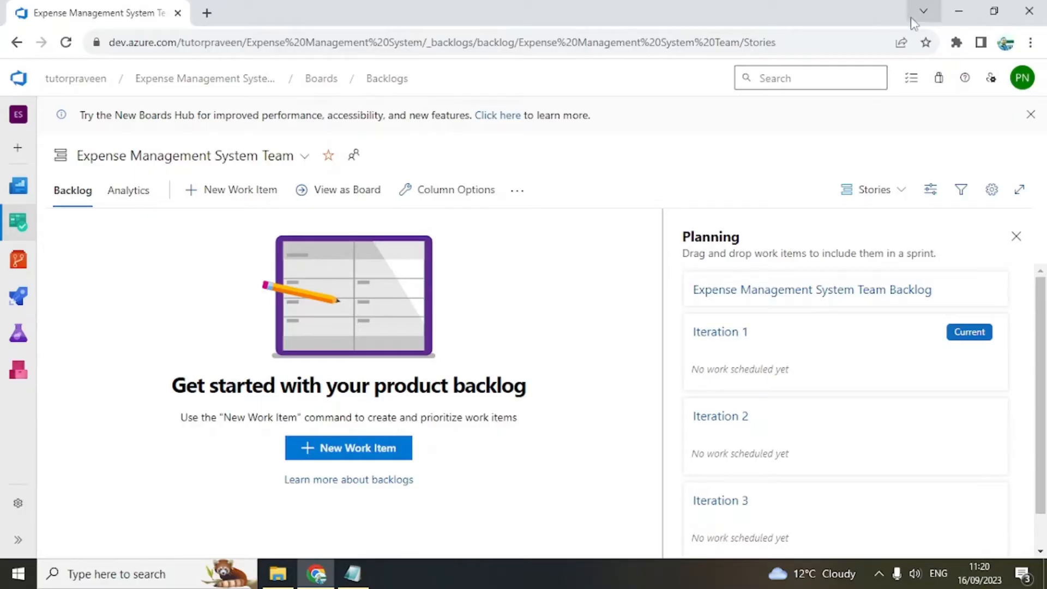
- Enable the Epics backlog navigation level in the team's backlog settings and save the change
{"action": "left_click", "coordinate": [903, 196]}
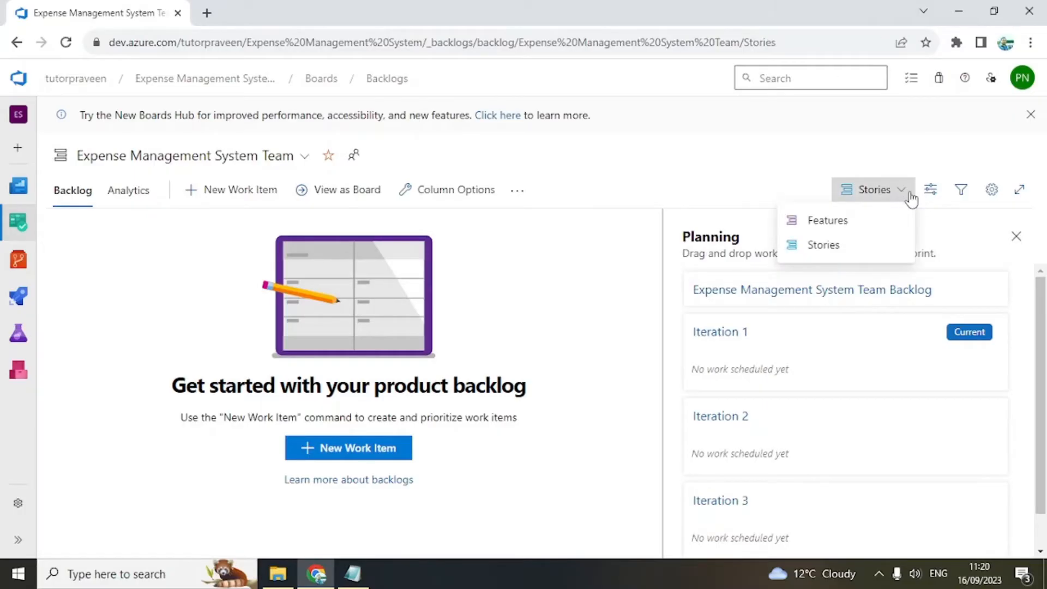
{"action": "left_click", "coordinate": [719, 178]}
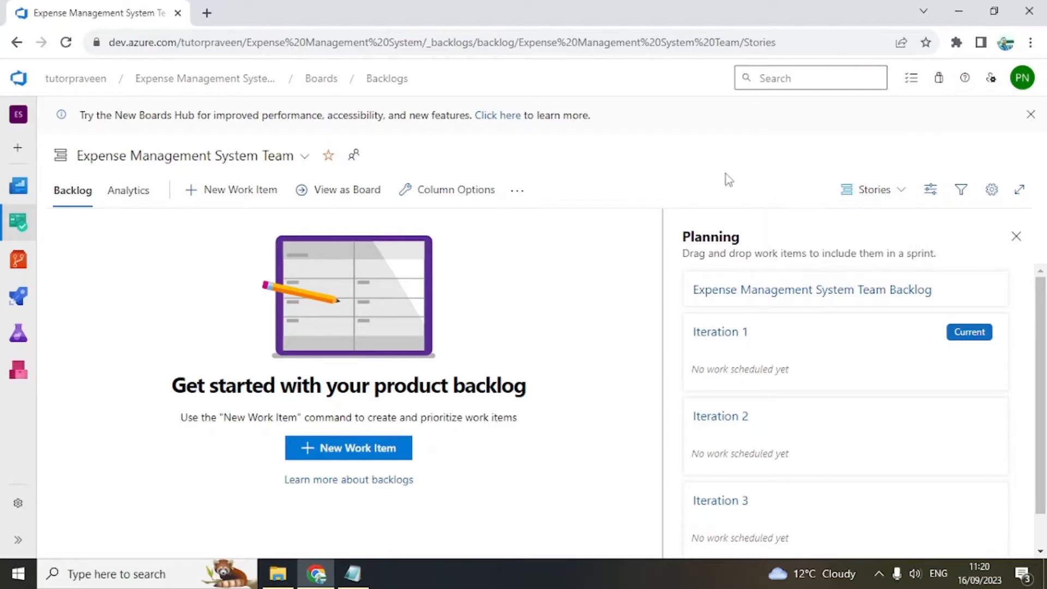
{"action": "left_click", "coordinate": [894, 194]}
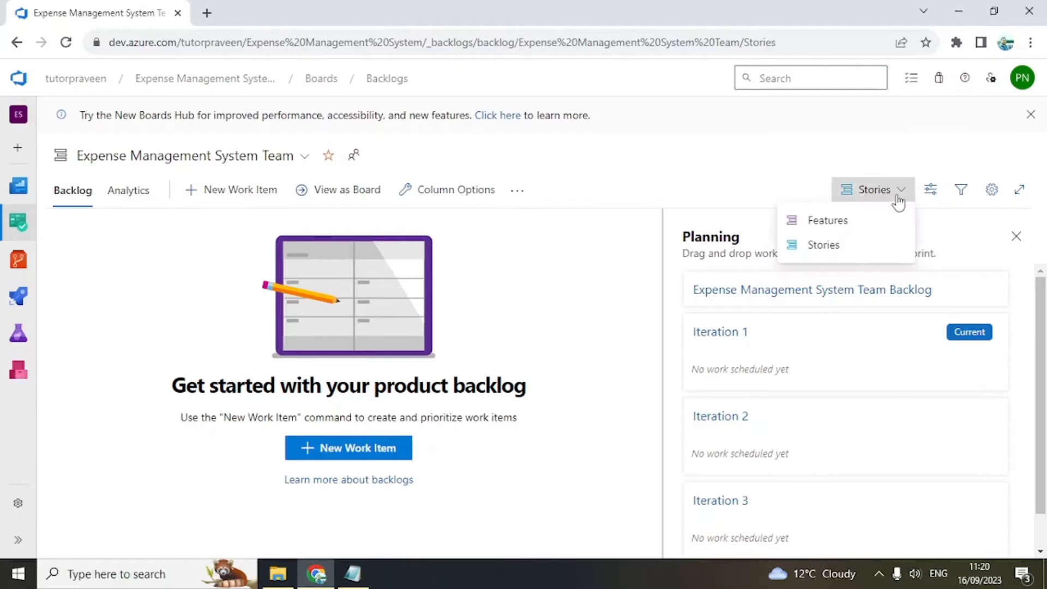
{"action": "left_click", "coordinate": [711, 159]}
{"action": "left_click", "coordinate": [993, 191]}
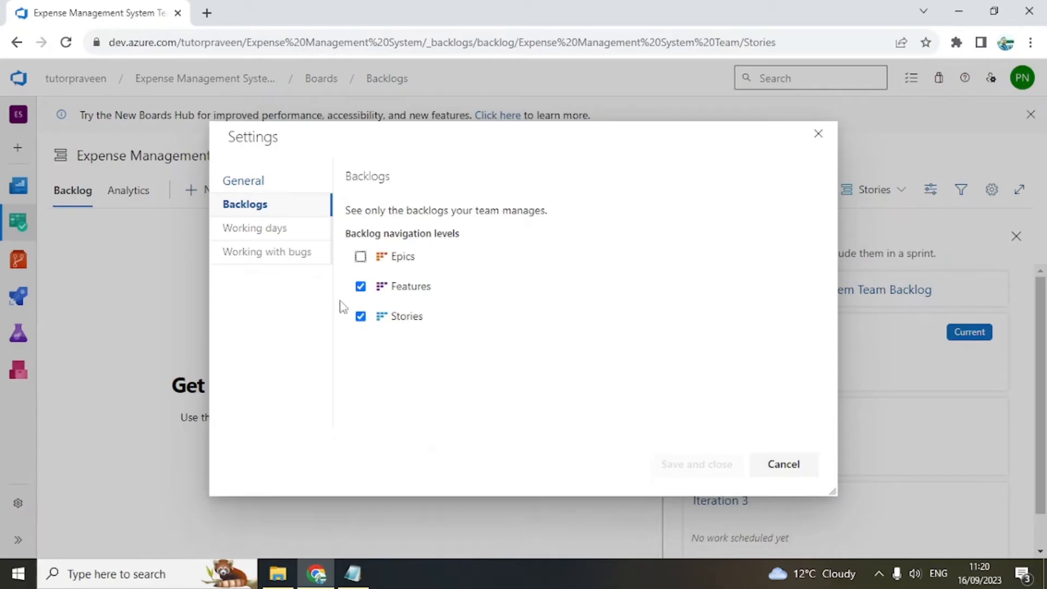
{"action": "left_click", "coordinate": [360, 256]}
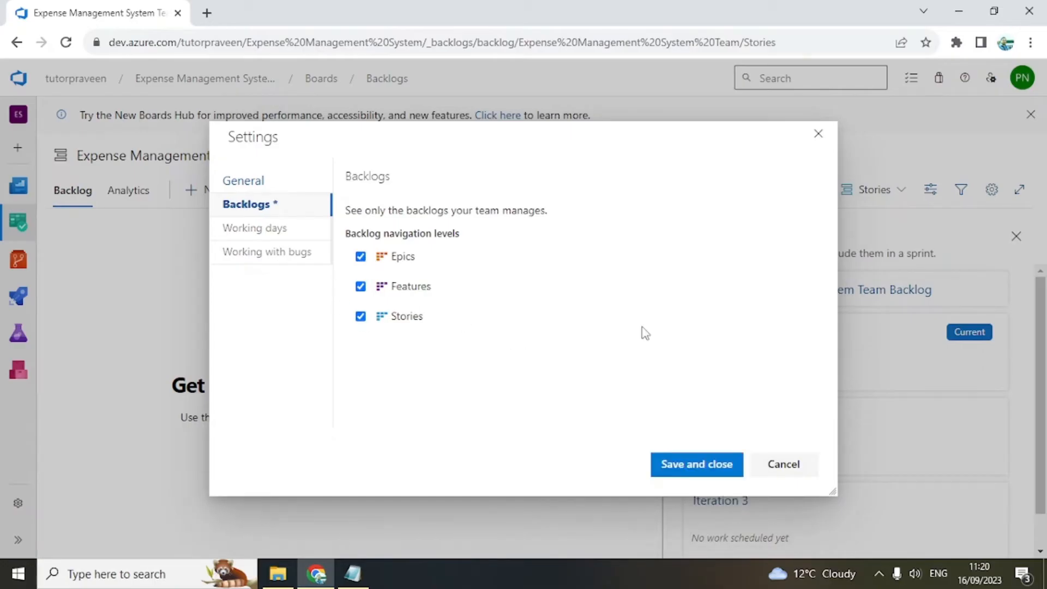
{"action": "left_click", "coordinate": [694, 469]}
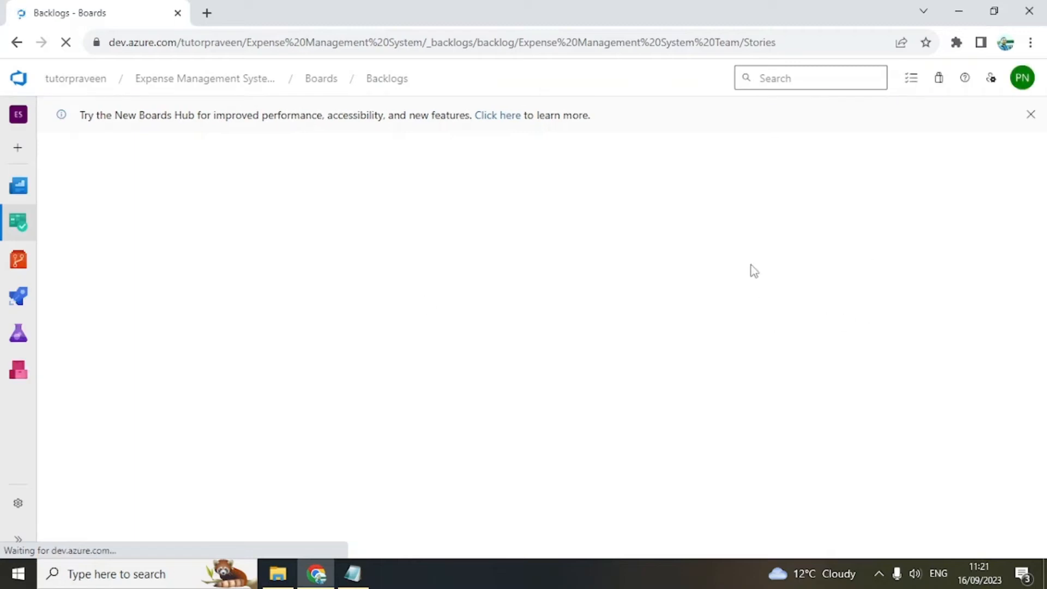
- Show the Epics backlog and add an epic titled User Analytics, copying the title from Product Backlog.txt in Notepad
{"action": "left_click", "coordinate": [899, 190]}
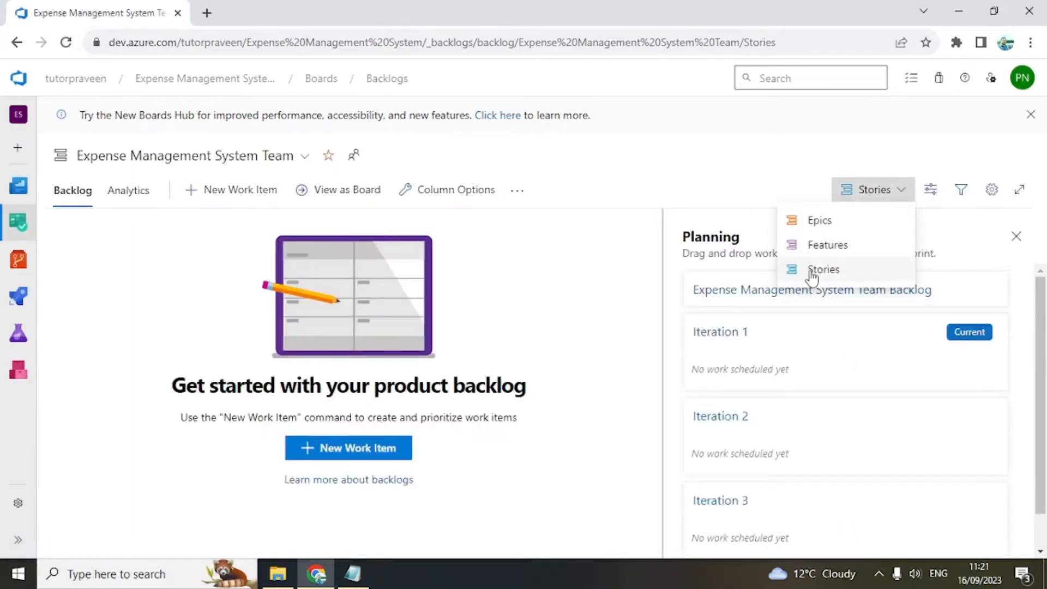
{"action": "left_click", "coordinate": [812, 221]}
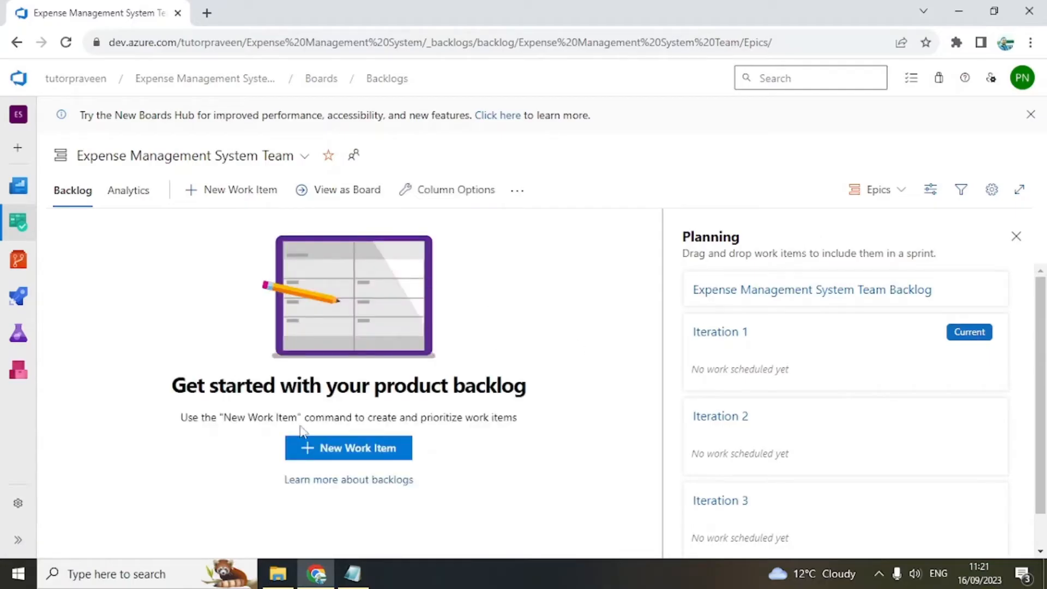
{"action": "left_click", "coordinate": [326, 454]}
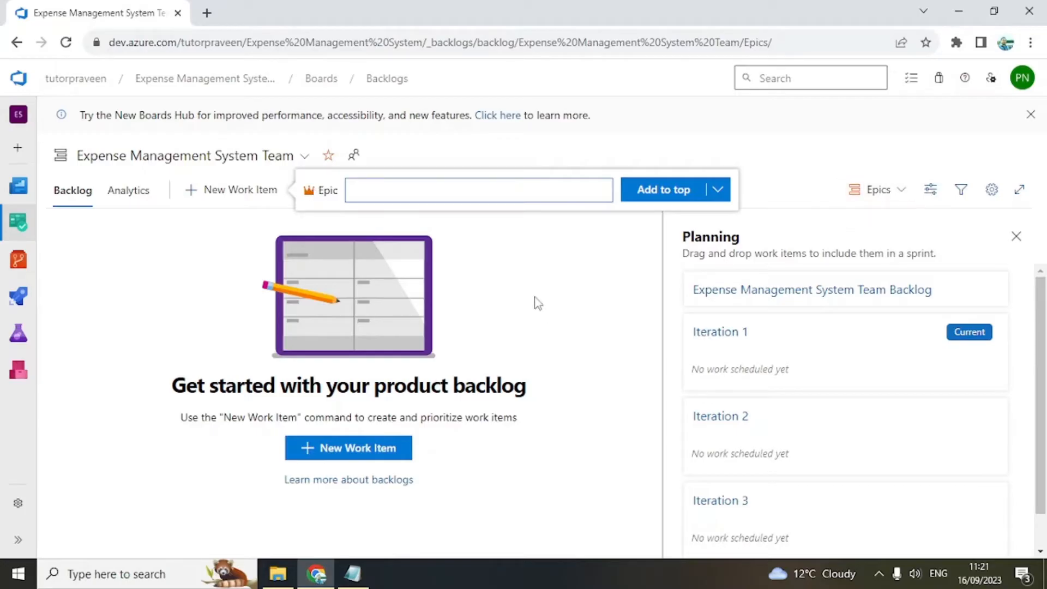
{"action": "left_click", "coordinate": [353, 573]}
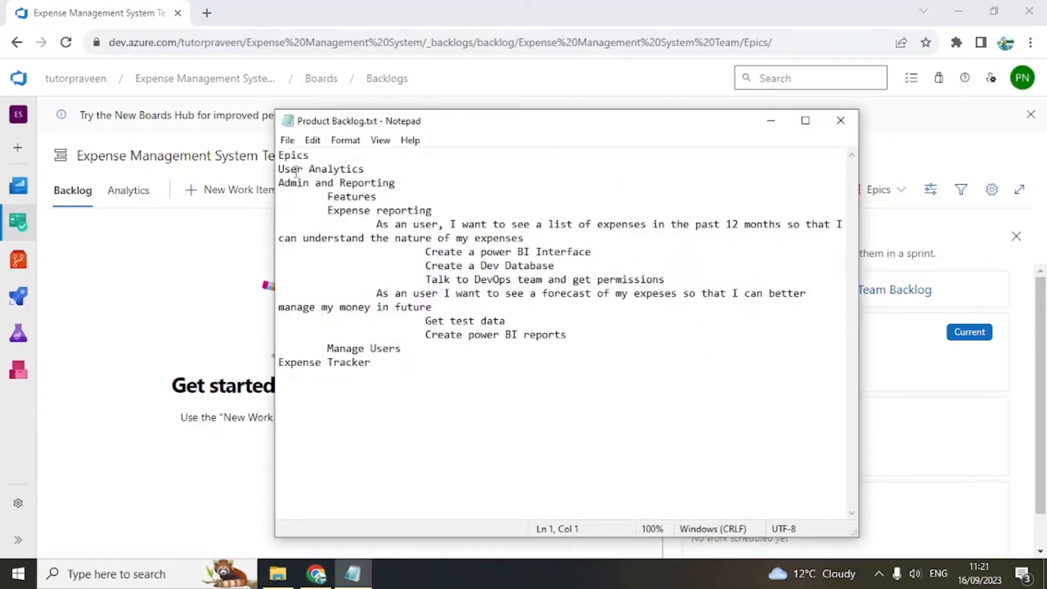
{"action": "left_click_drag", "start_coordinate": [373, 174], "coordinate": [266, 169]}
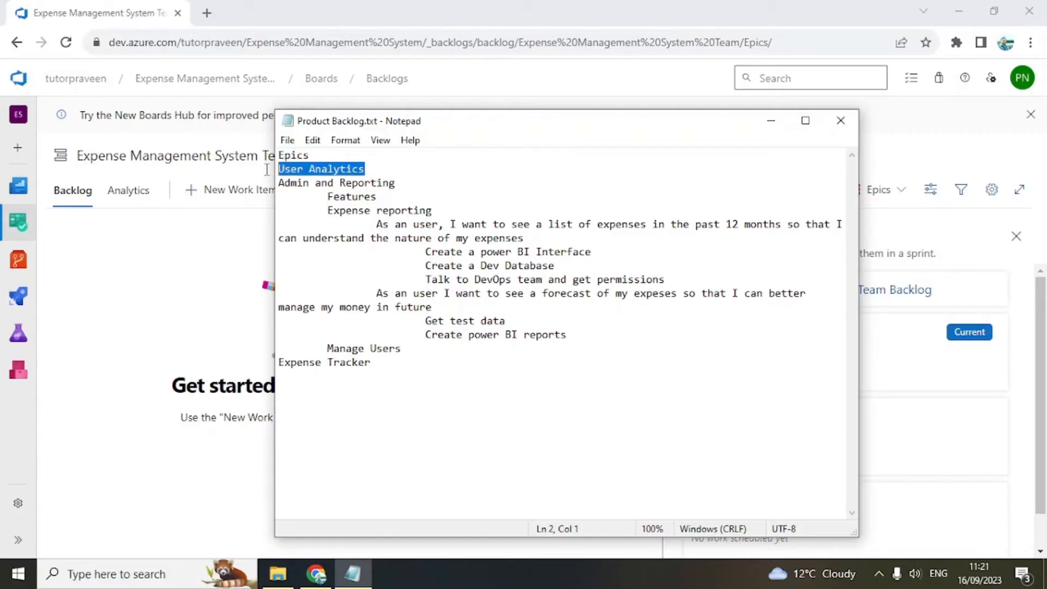
{"action": "key", "text": "ctrl+c"}
{"action": "left_click", "coordinate": [269, 175]}
{"action": "left_click", "coordinate": [395, 194]}
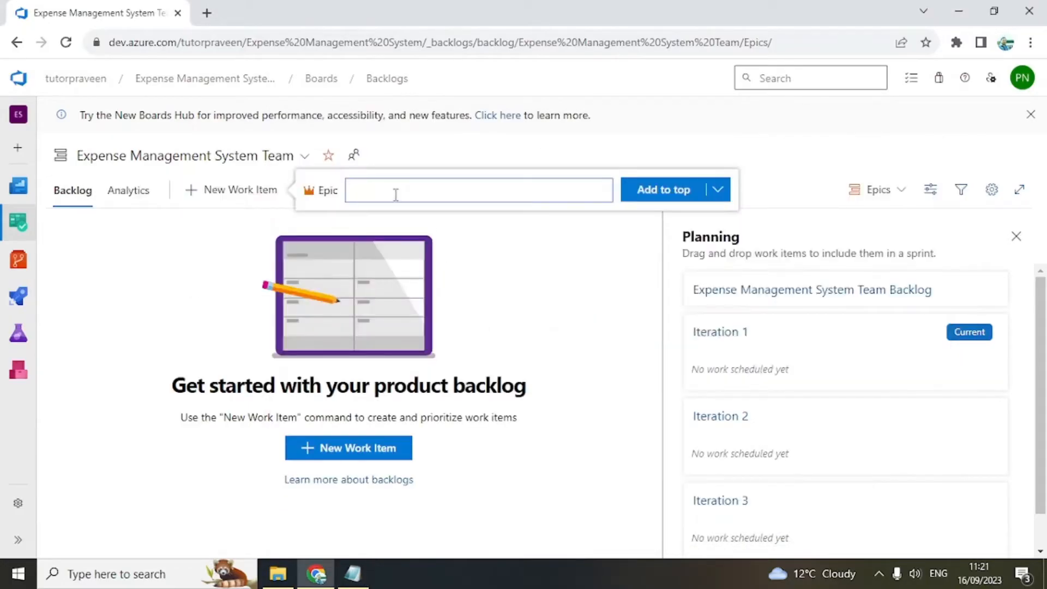
{"action": "key", "text": "ctrl+v"}
{"action": "left_click", "coordinate": [657, 189]}
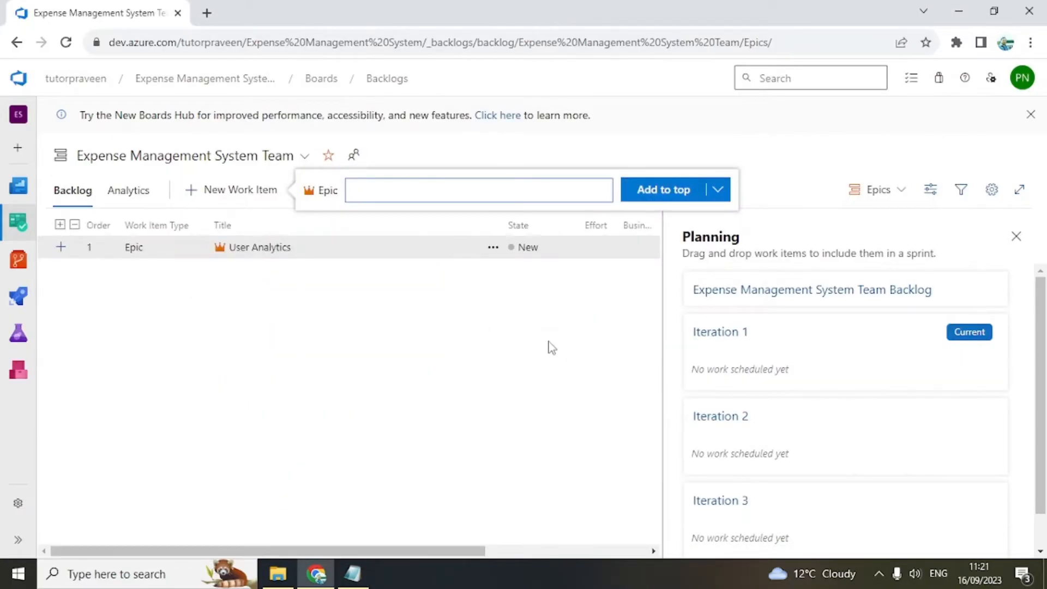
- Add an epic titled Admin and Reporting to the top of the Epics backlog, copying the title from Product Backlog.txt
{"action": "key", "text": "alt+Tab"}
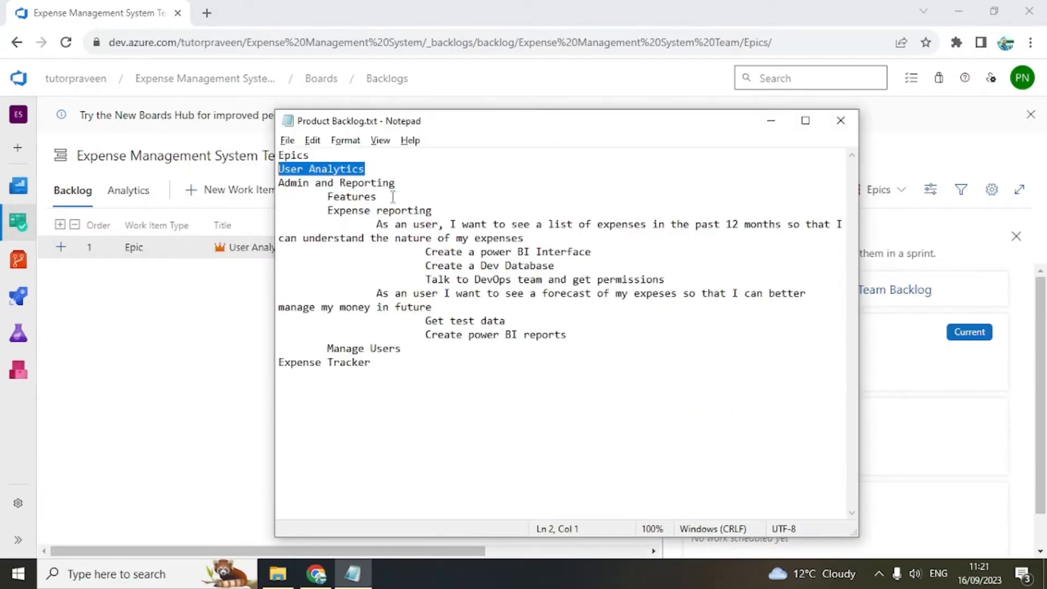
{"action": "left_click_drag", "start_coordinate": [388, 183], "coordinate": [267, 183]}
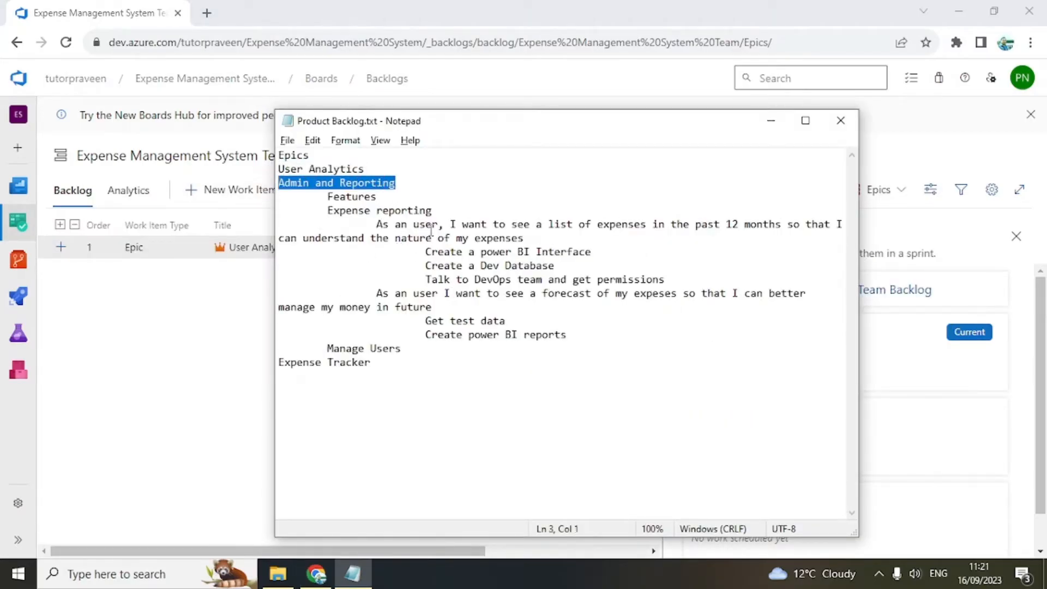
{"action": "key", "text": "alt+Tab"}
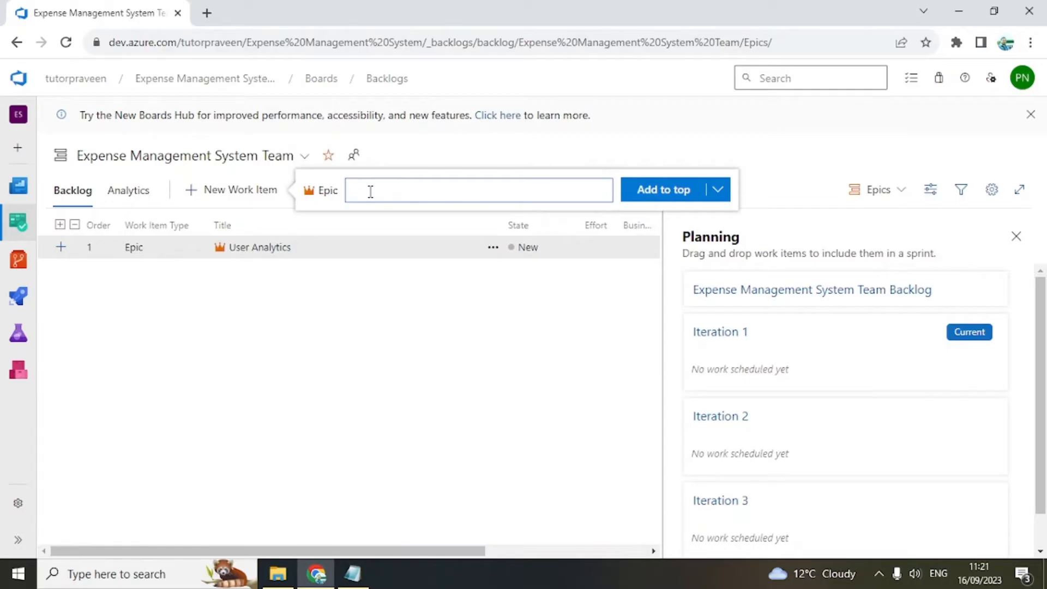
{"action": "key", "text": "ctrl+v"}
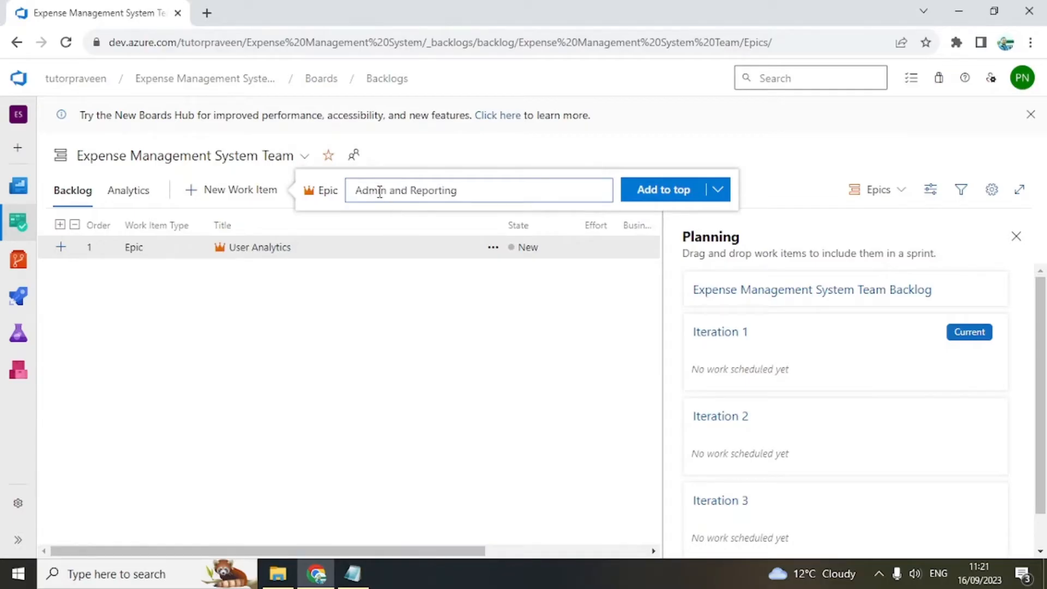
{"action": "left_click", "coordinate": [634, 196]}
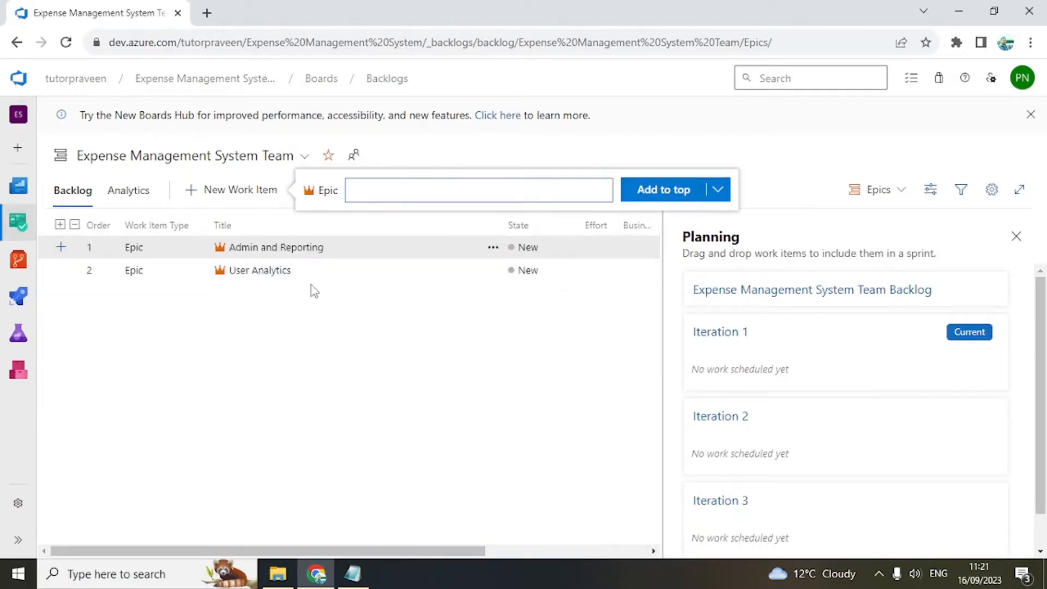
- Copy Expense Tracker from Product Backlog.txt and add it as another epic at the top of the backlog
{"action": "key", "text": "alt+Tab"}
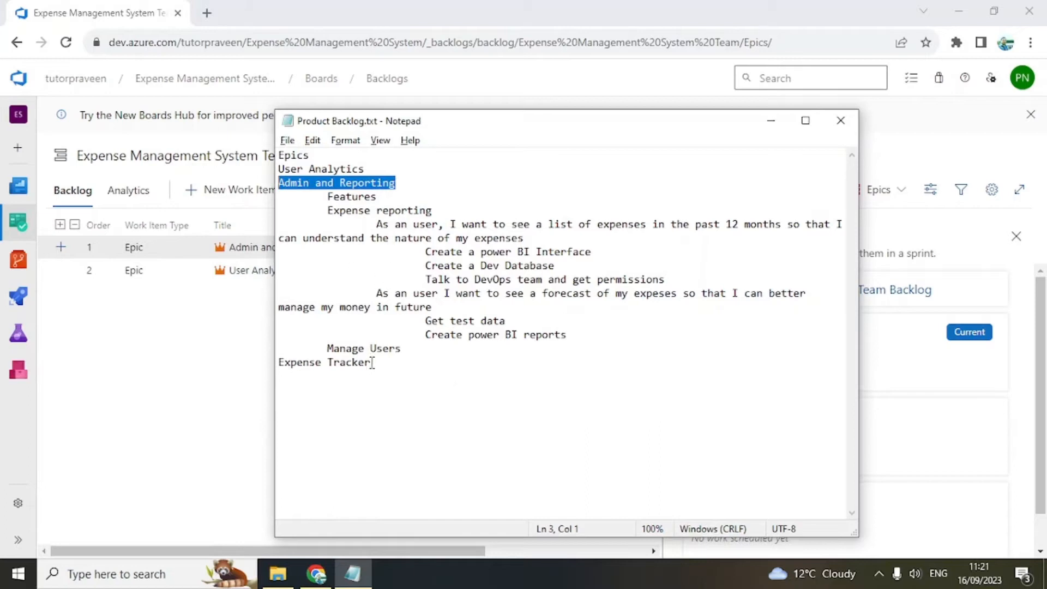
{"action": "left_click_drag", "start_coordinate": [384, 364], "coordinate": [275, 360]}
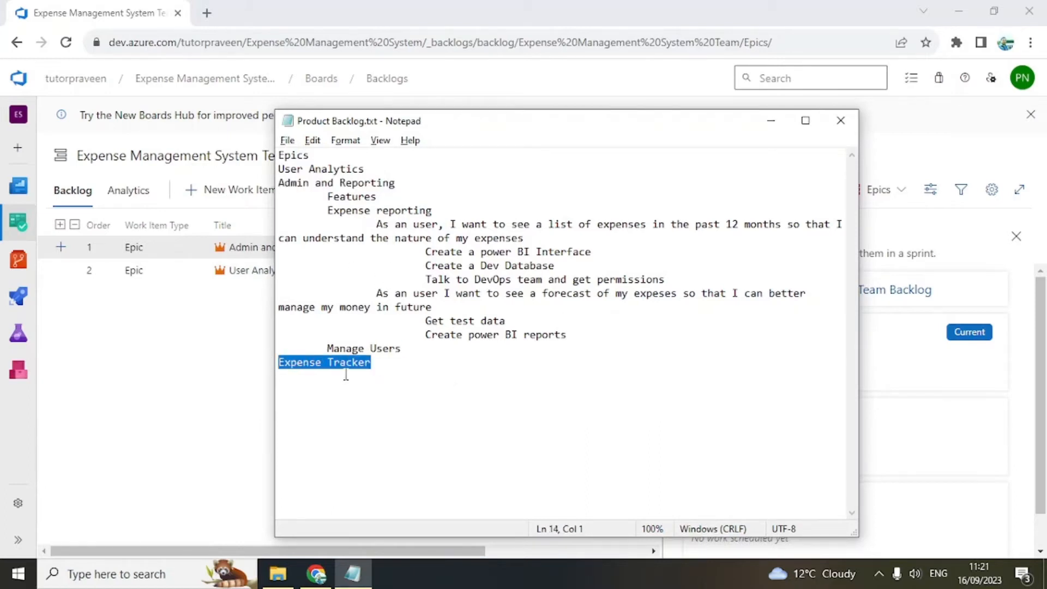
{"action": "key", "text": "ctrl+c"}
{"action": "key", "text": "alt+Tab"}
{"action": "key", "text": "ctrl+v"}
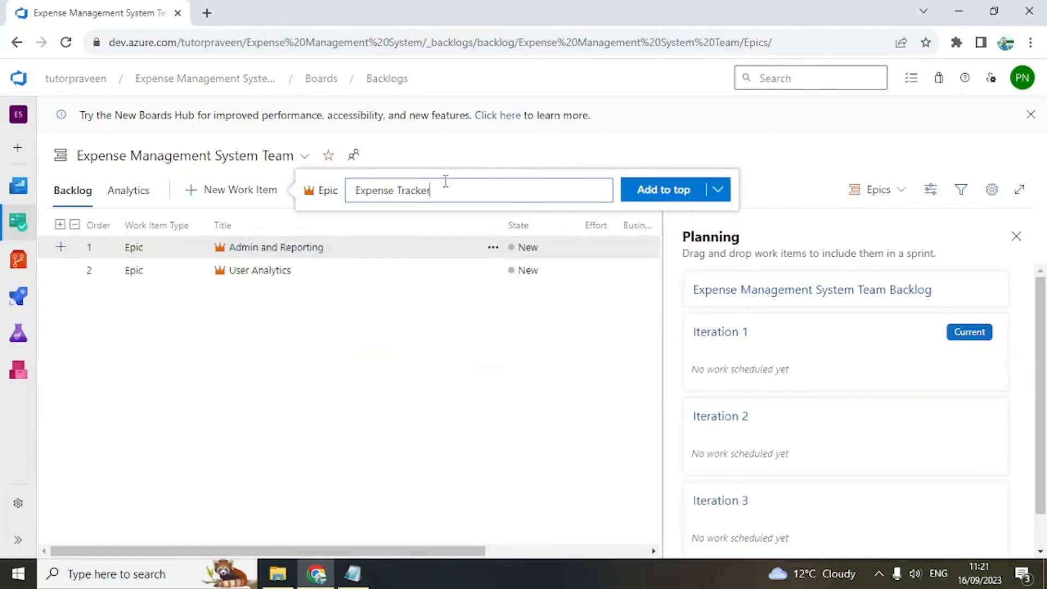
{"action": "left_click", "coordinate": [647, 195]}
{"action": "left_click", "coordinate": [332, 376]}
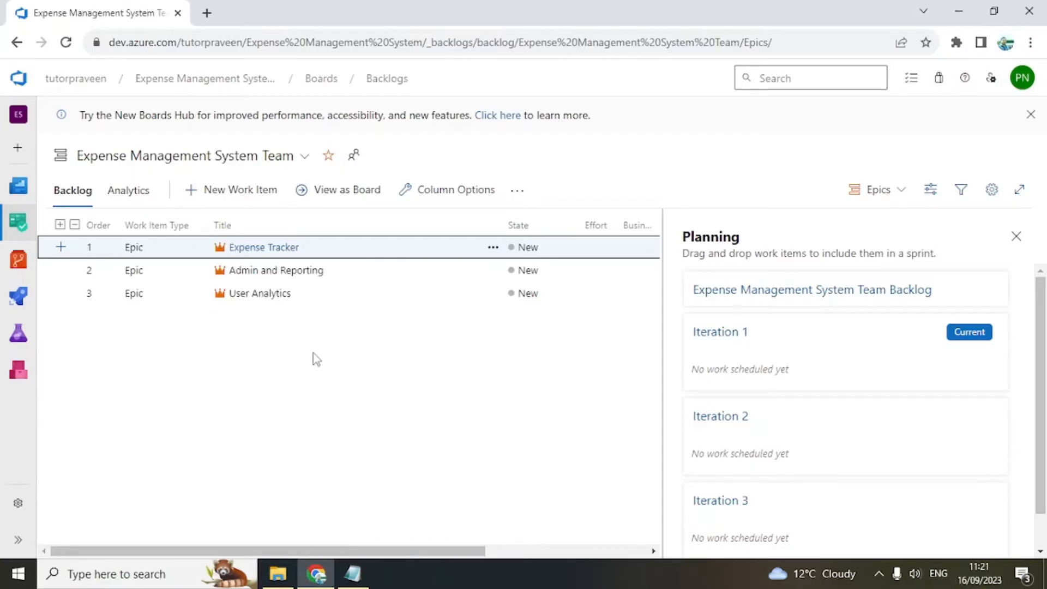
- Show the Features backlog and add a feature titled Expense reporting, copying the title from Product Backlog.txt
{"action": "left_click", "coordinate": [903, 200]}
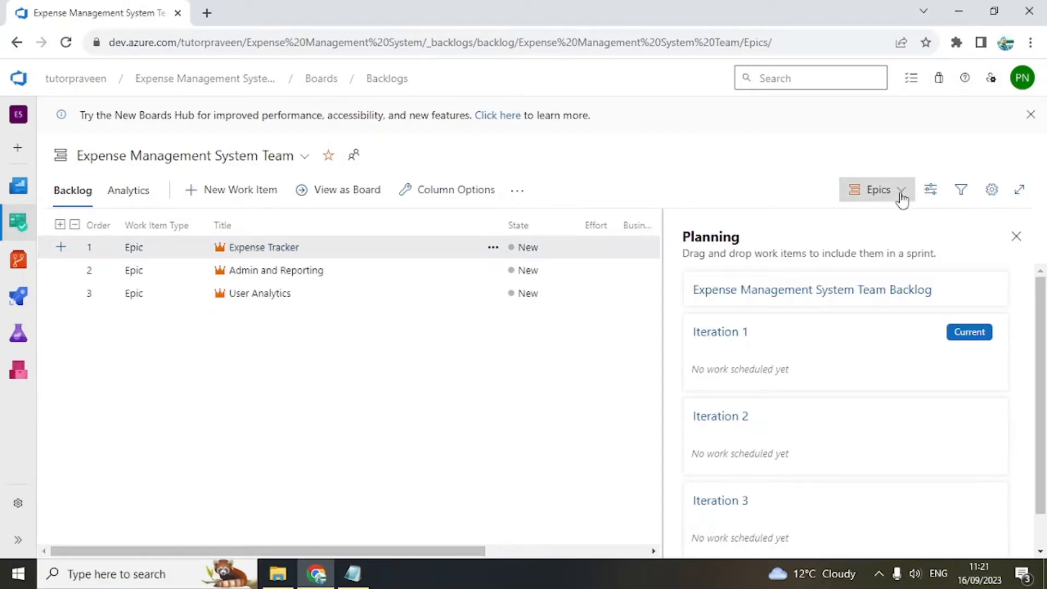
{"action": "left_click", "coordinate": [833, 245]}
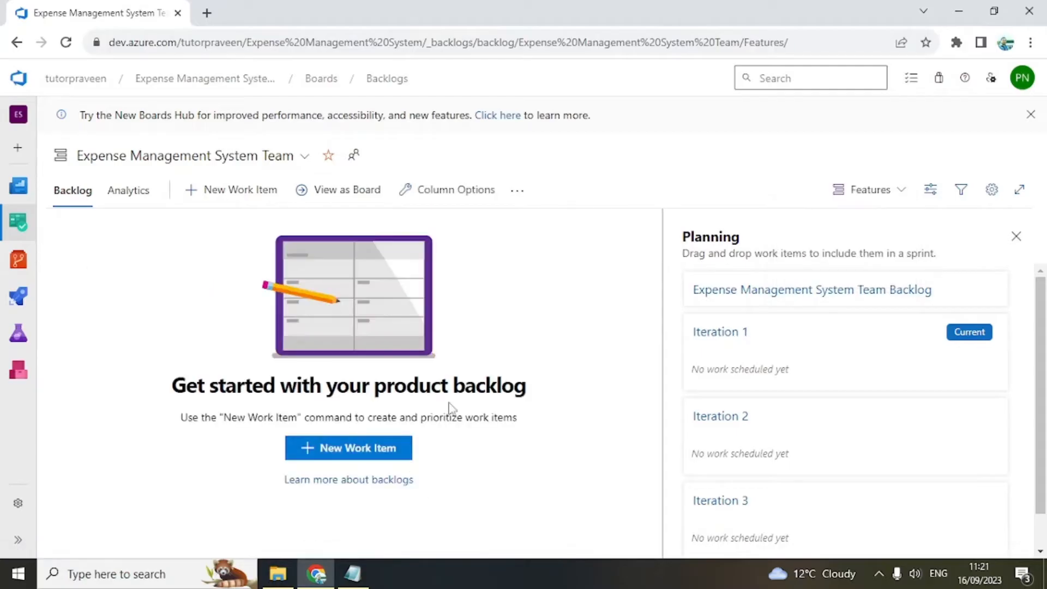
{"action": "left_click", "coordinate": [355, 574]}
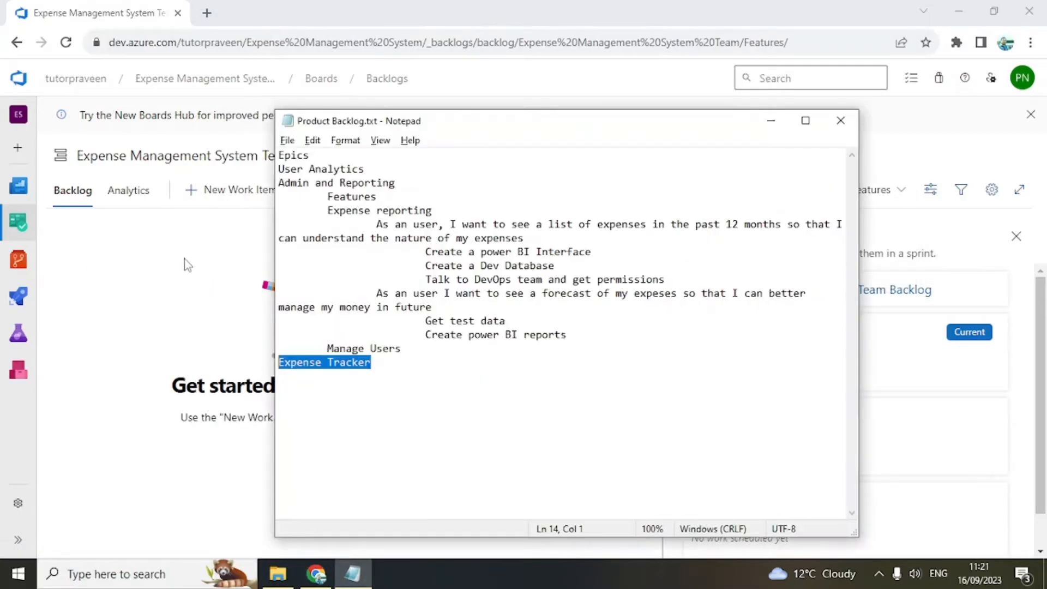
{"action": "left_click_drag", "start_coordinate": [444, 210], "coordinate": [331, 210]}
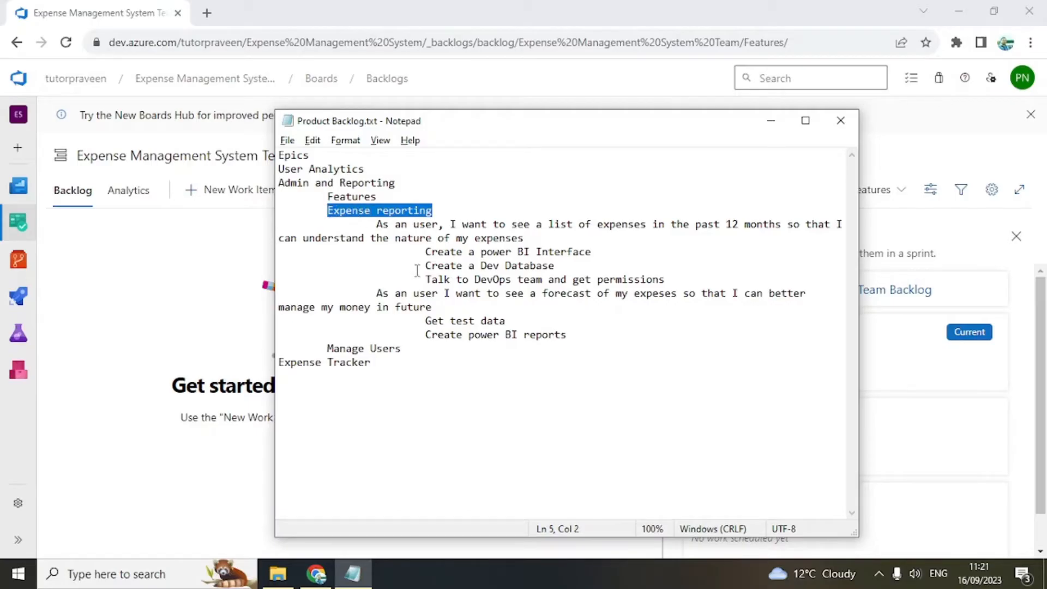
{"action": "key", "text": "alt+Tab"}
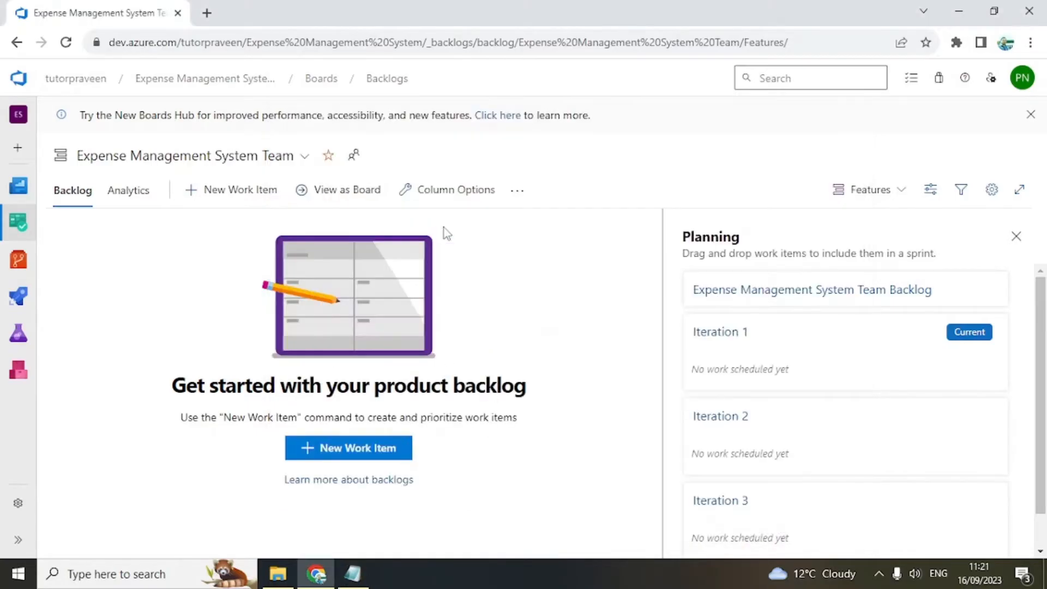
{"action": "key", "text": "alt+Tab"}
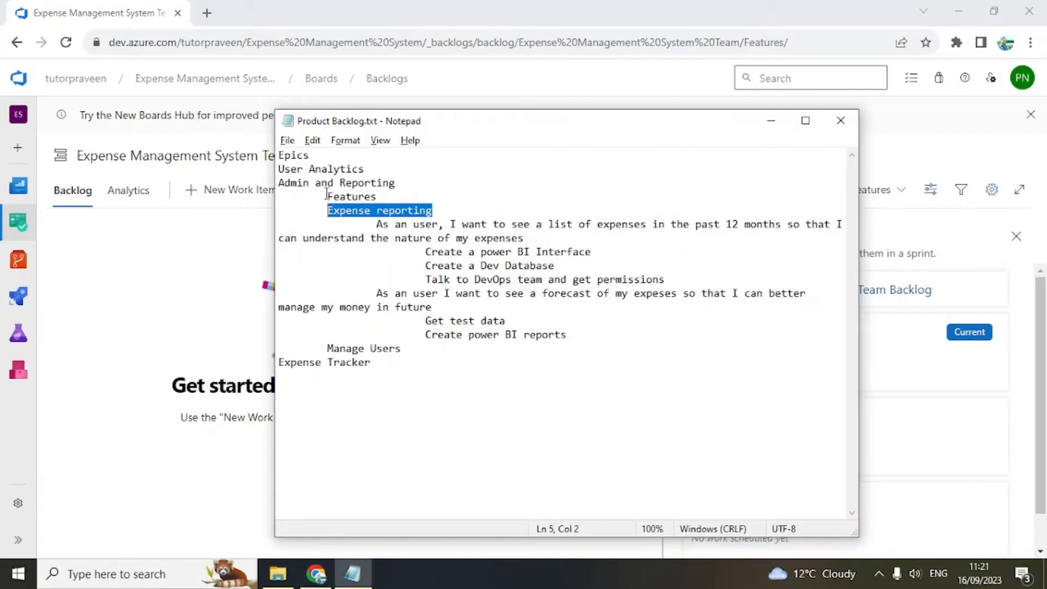
{"action": "key", "text": "alt+Tab"}
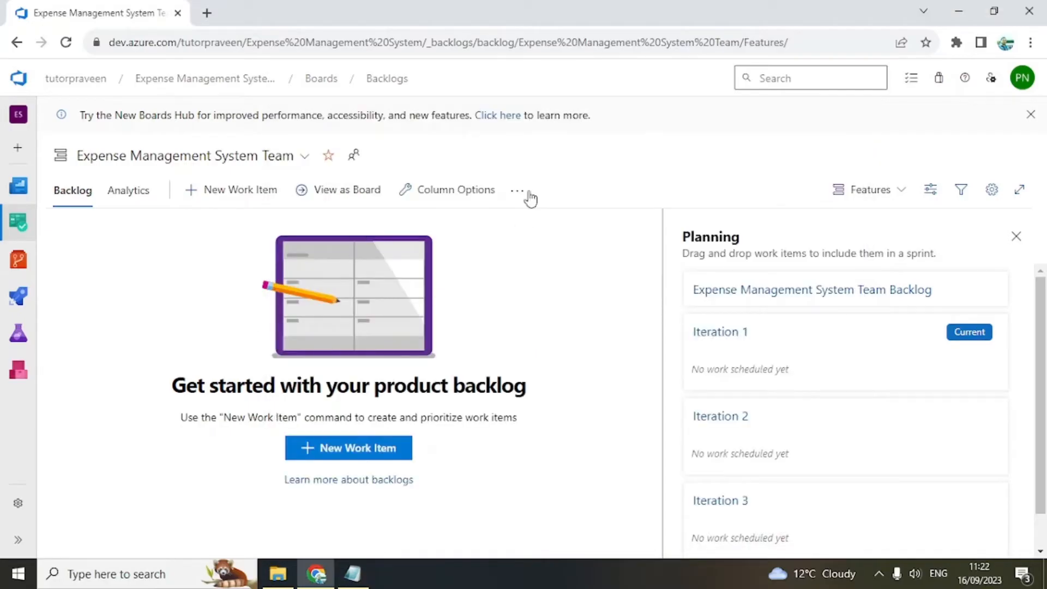
{"action": "left_click", "coordinate": [213, 193]}
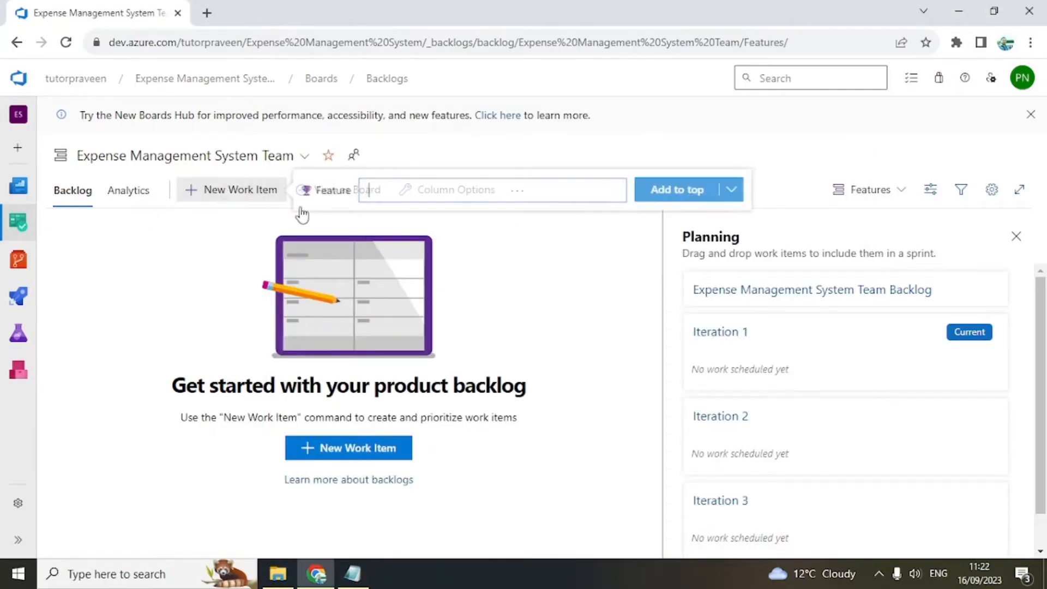
{"action": "key", "text": "ctrl+v"}
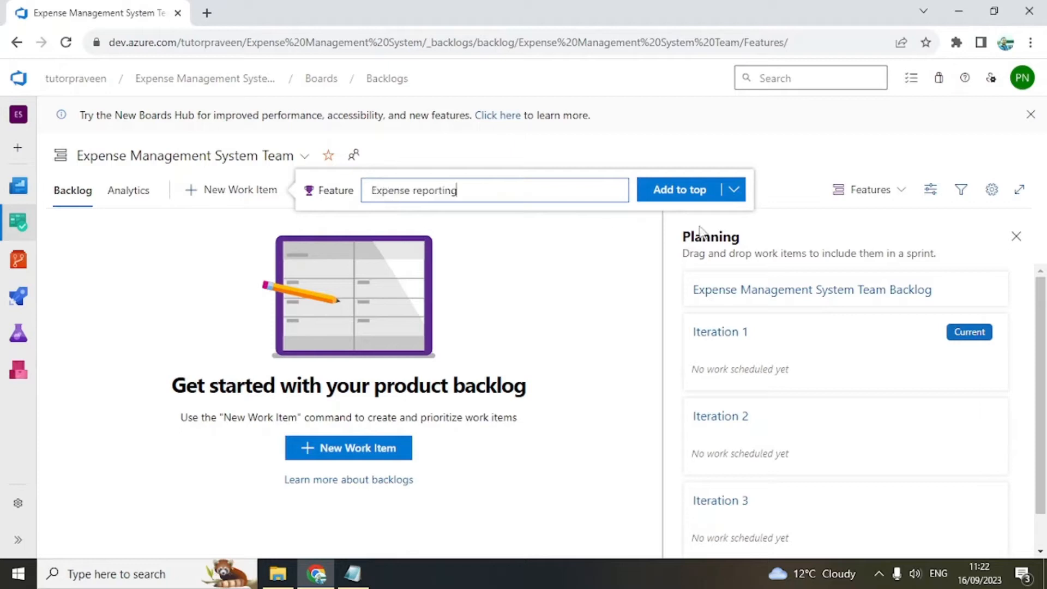
{"action": "left_click", "coordinate": [682, 191]}
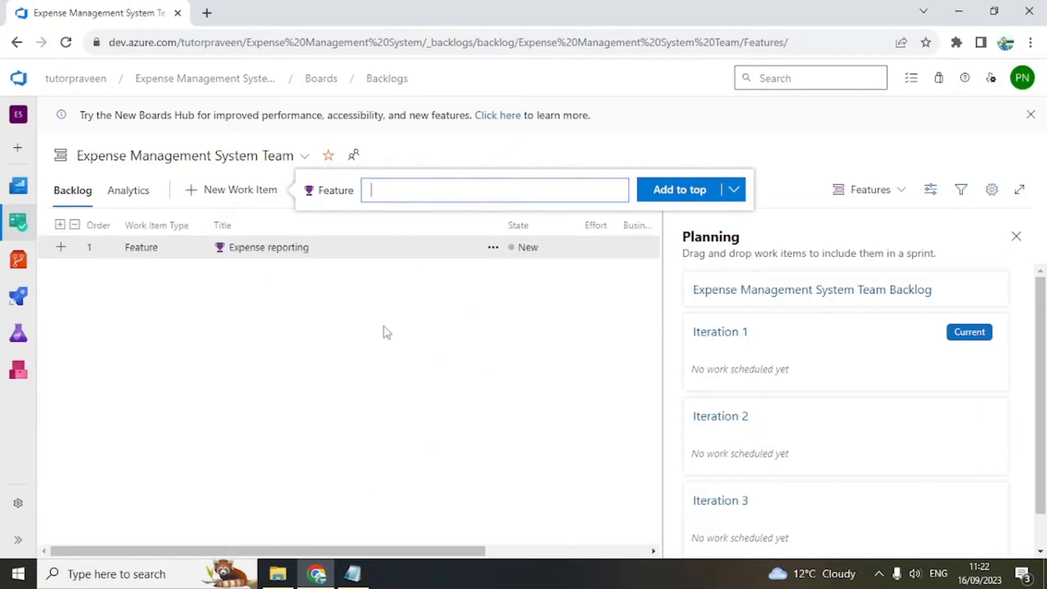
- Add a second feature titled Manage Users to the top of the Features backlog, copying the title from Product Backlog.txt
{"action": "key", "text": "alt+Tab"}
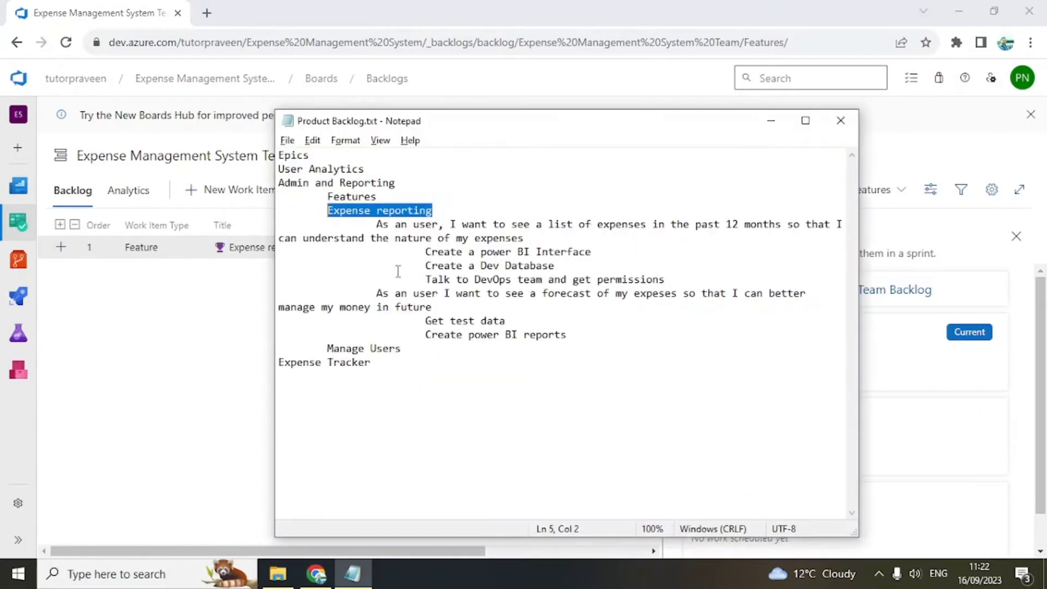
{"action": "left_click", "coordinate": [382, 252]}
{"action": "left_click_drag", "start_coordinate": [402, 349], "coordinate": [324, 354]}
{"action": "key", "text": "alt+Tab"}
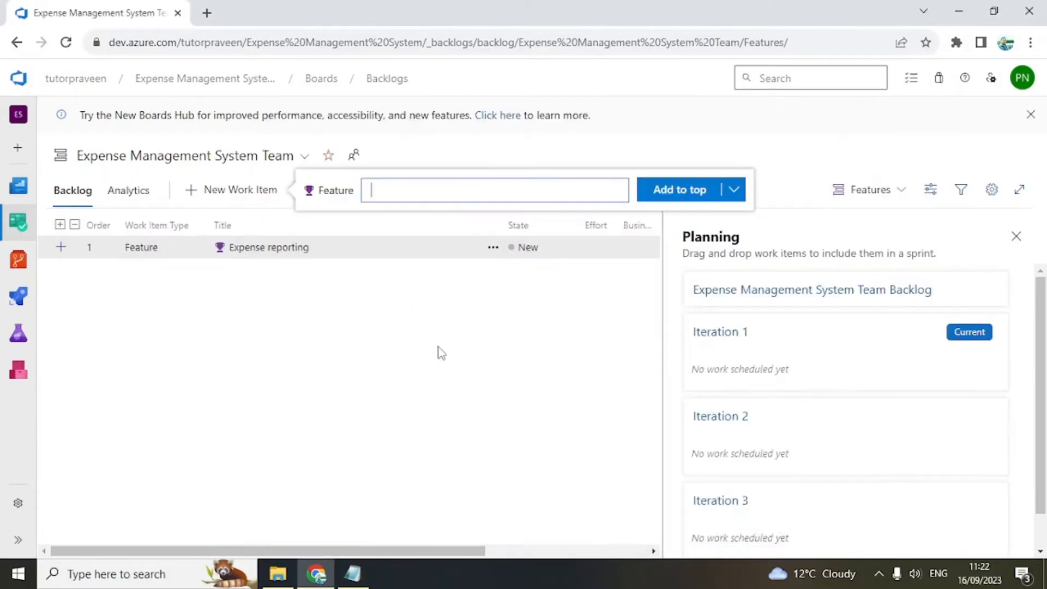
{"action": "key", "text": "ctrl+v"}
{"action": "left_click", "coordinate": [677, 190]}
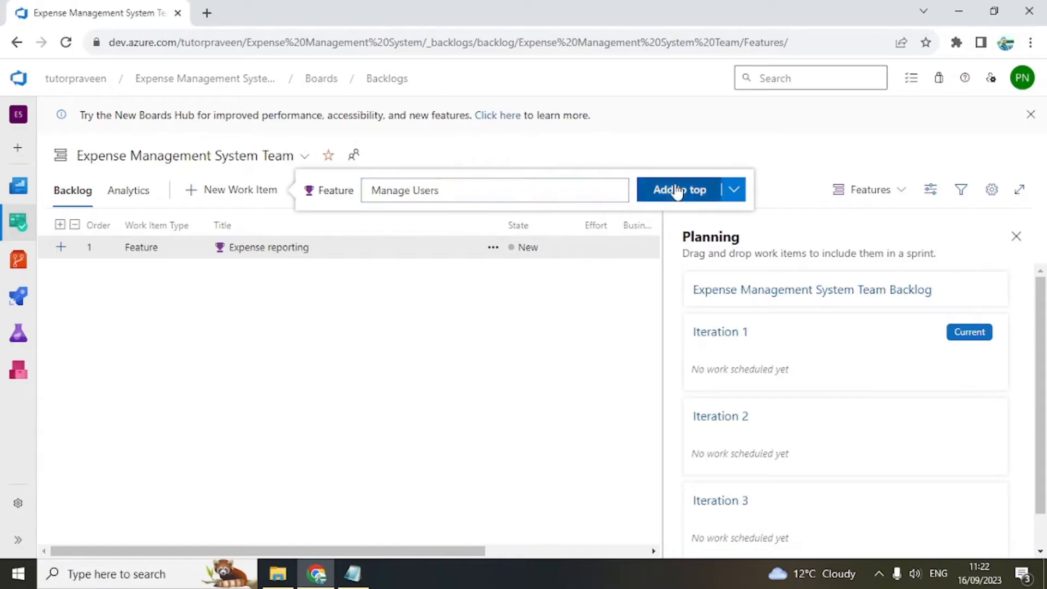
{"action": "left_click", "coordinate": [317, 334]}
- Check in Product Backlog.txt which epic the Expense reporting and Manage Users features belong to
{"action": "key", "text": "alt+Tab"}
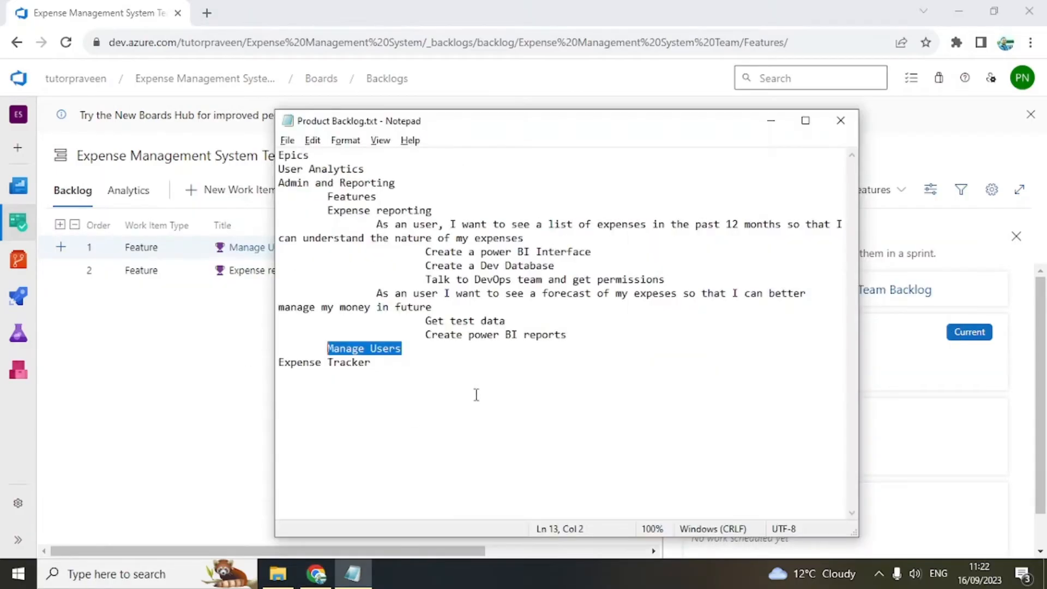
{"action": "key", "text": "alt+Tab"}
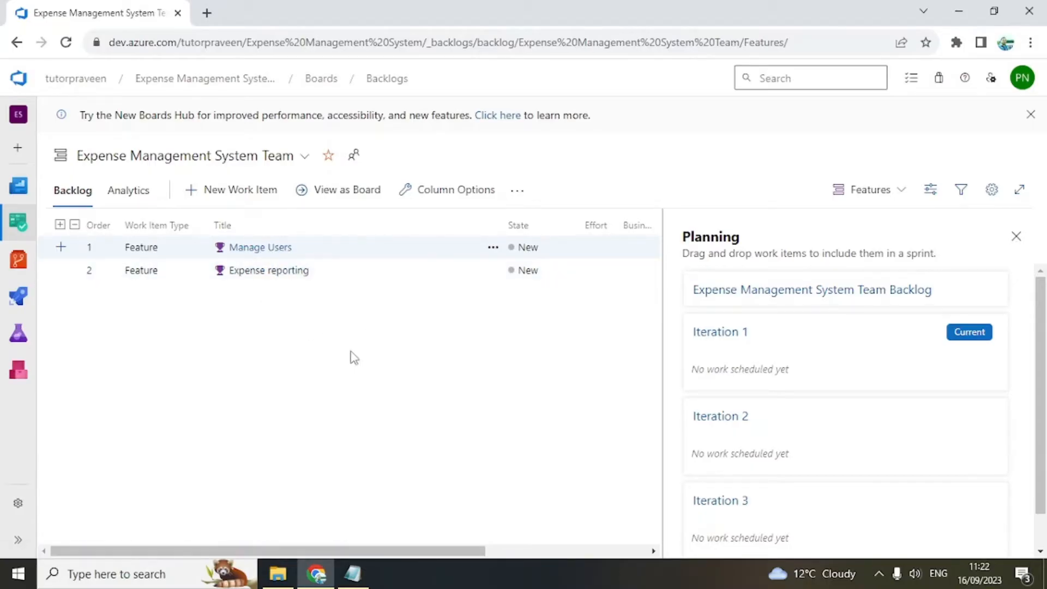
{"action": "key", "text": "alt+Tab"}
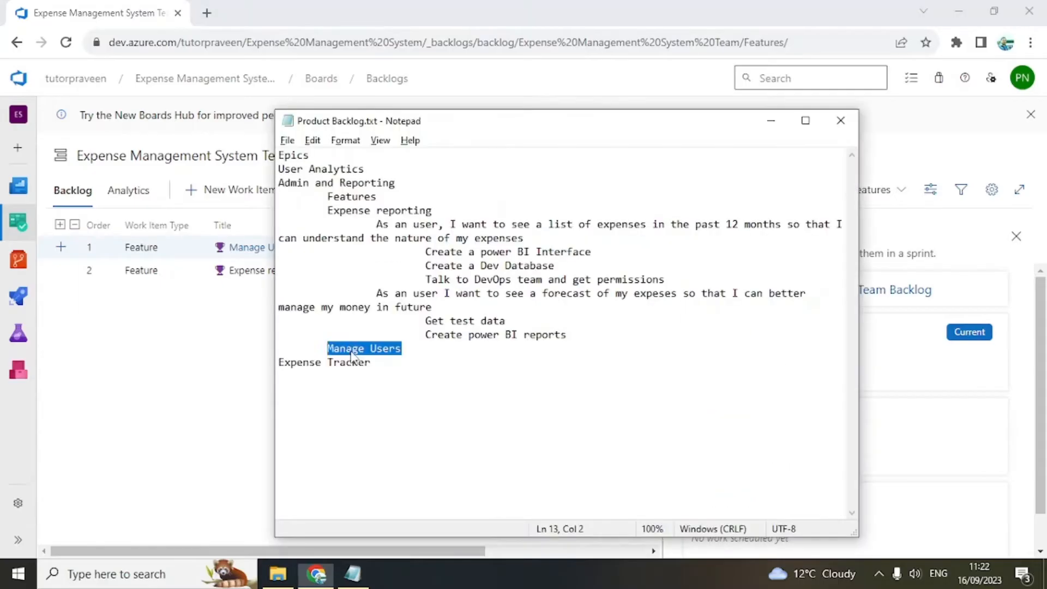
{"action": "left_click", "coordinate": [339, 224]}
{"action": "key", "text": "alt+Tab"}
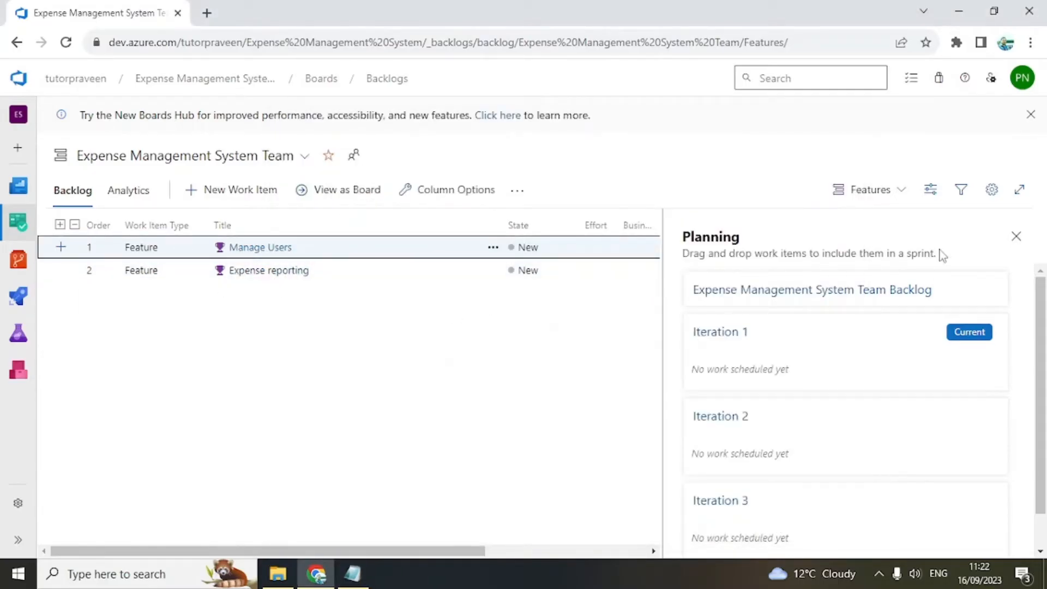
- Open the Manage Users feature's details and look over its Development and Related Work link options
{"action": "left_click", "coordinate": [248, 251]}
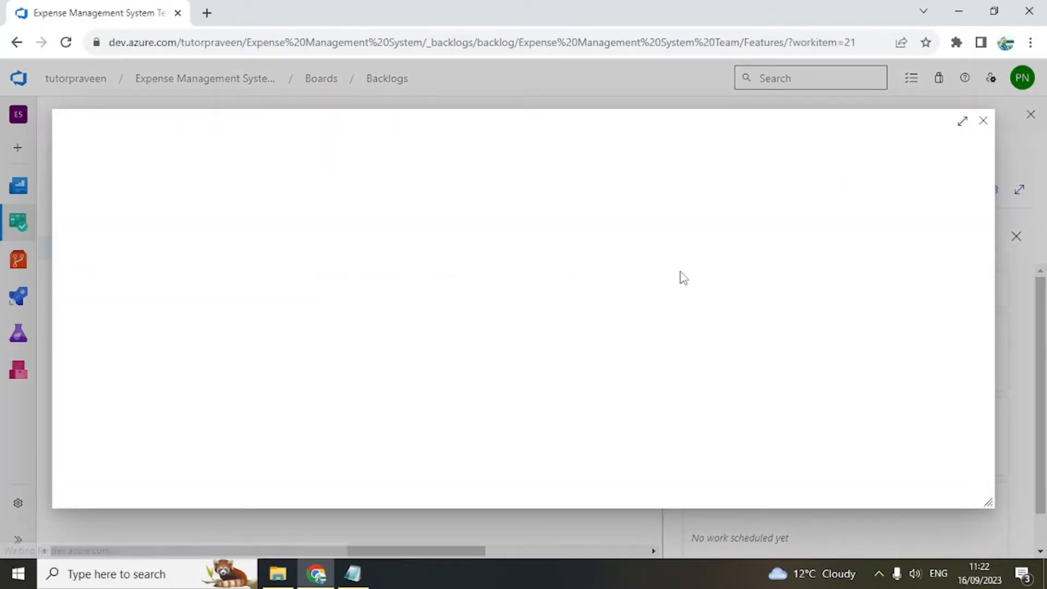
{"action": "scroll", "coordinate": [717, 381], "scroll_direction": "down", "scroll_amount": 2}
{"action": "scroll", "coordinate": [747, 409], "scroll_direction": "up", "scroll_amount": 2}
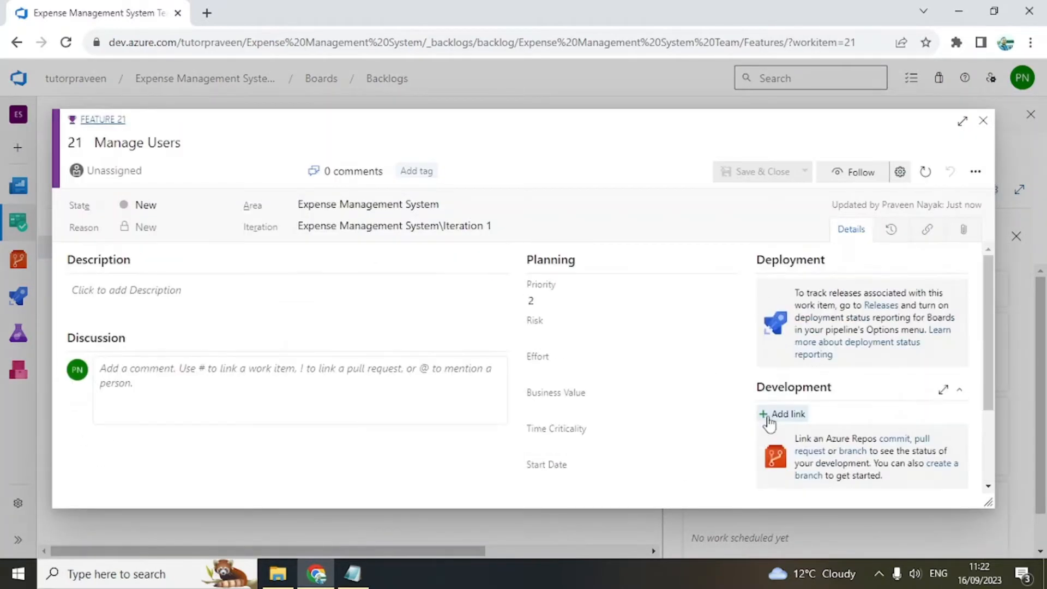
{"action": "scroll", "coordinate": [769, 418], "scroll_direction": "down", "scroll_amount": 2}
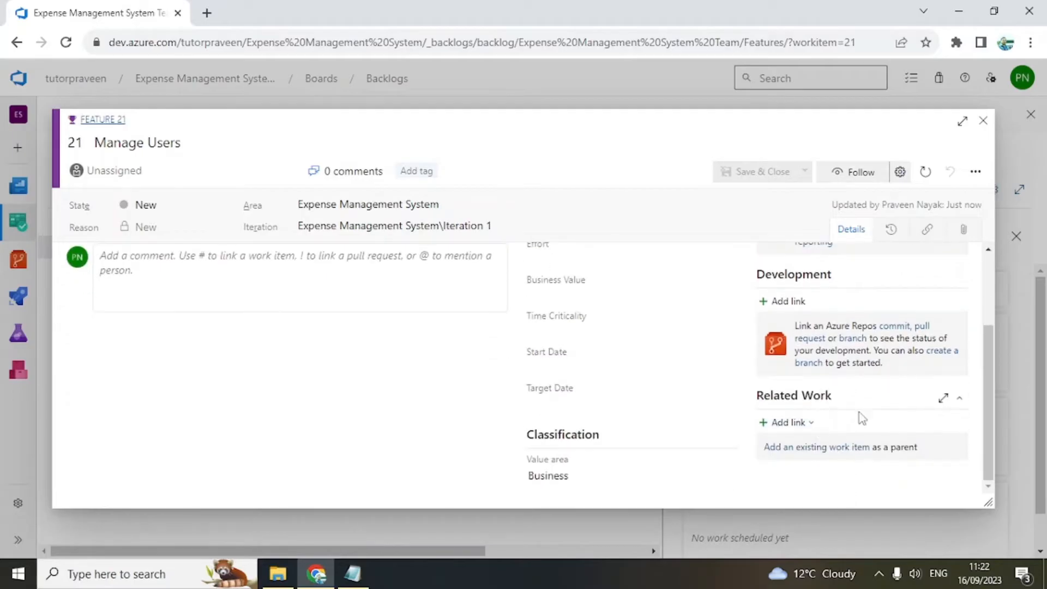
{"action": "left_click", "coordinate": [788, 301]}
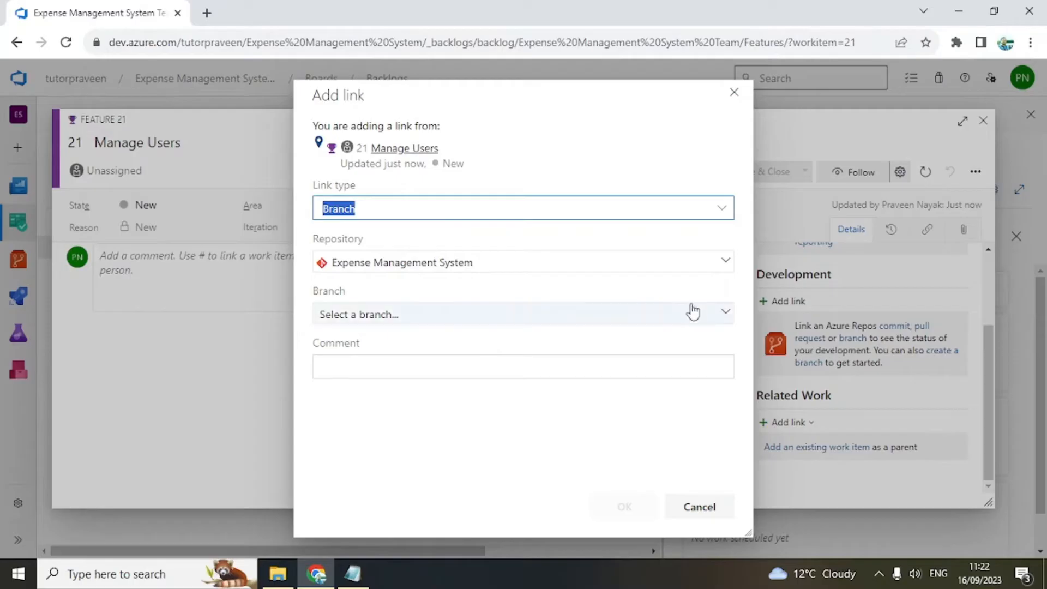
{"action": "left_click", "coordinate": [699, 507]}
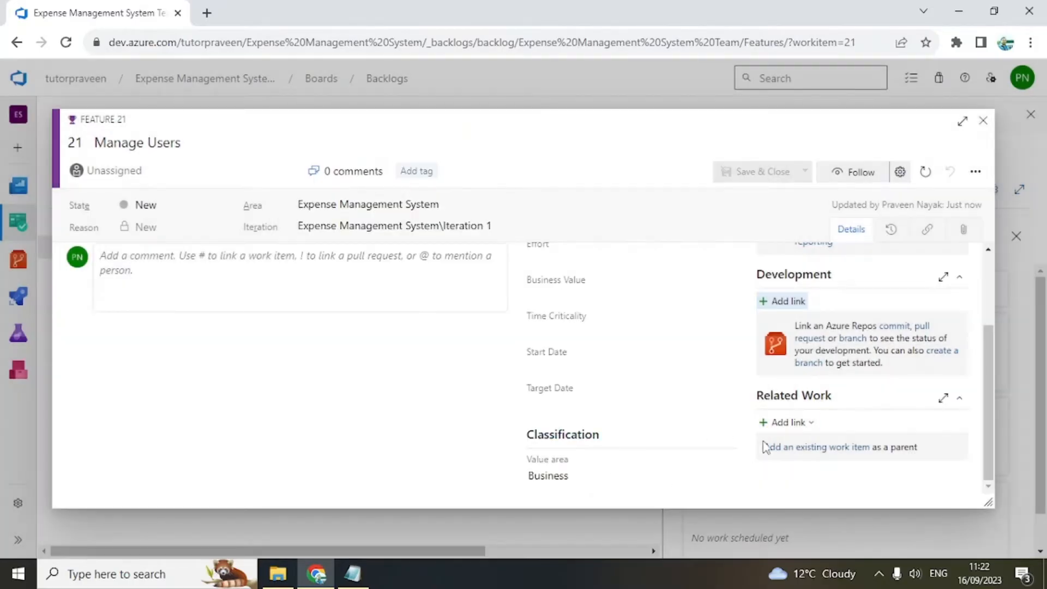
- Link the Manage Users feature to the Admin and Reporting epic as its parent, and save and close the feature
{"action": "left_click", "coordinate": [801, 449]}
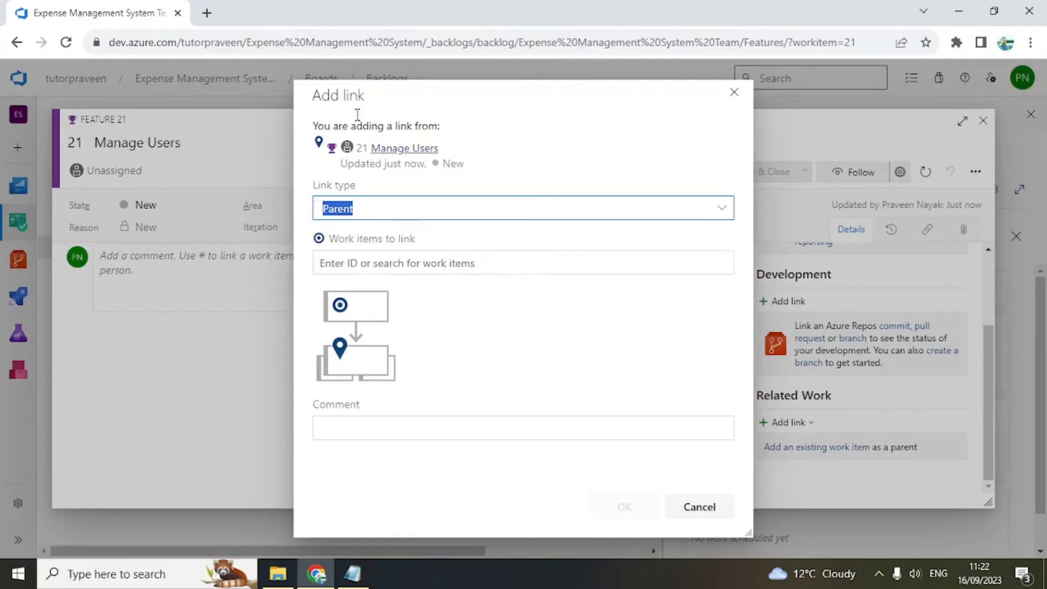
{"action": "left_click", "coordinate": [719, 211]}
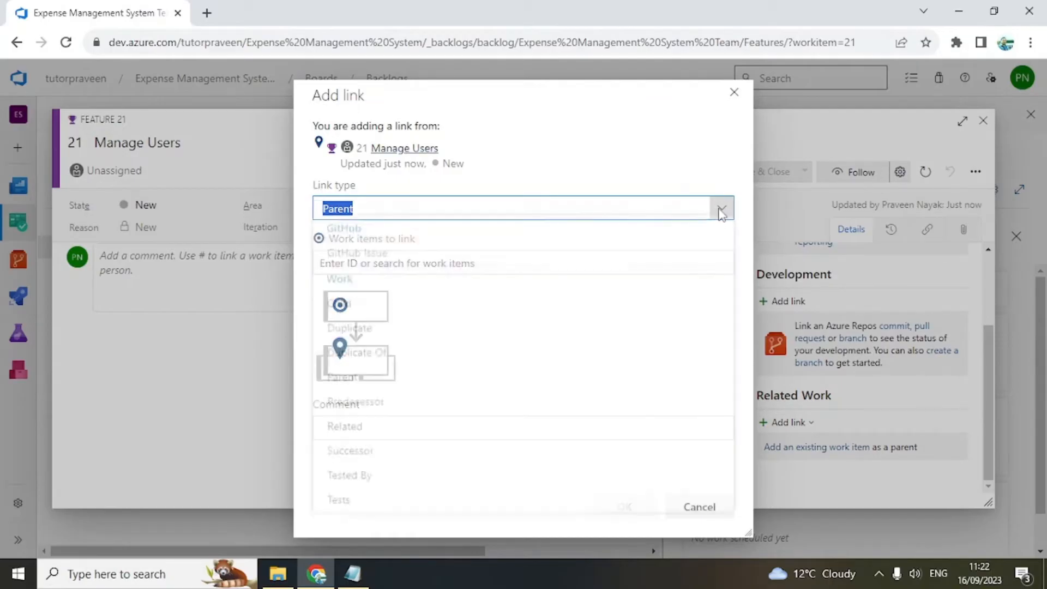
{"action": "left_click", "coordinate": [719, 211]}
{"action": "left_click", "coordinate": [353, 264]}
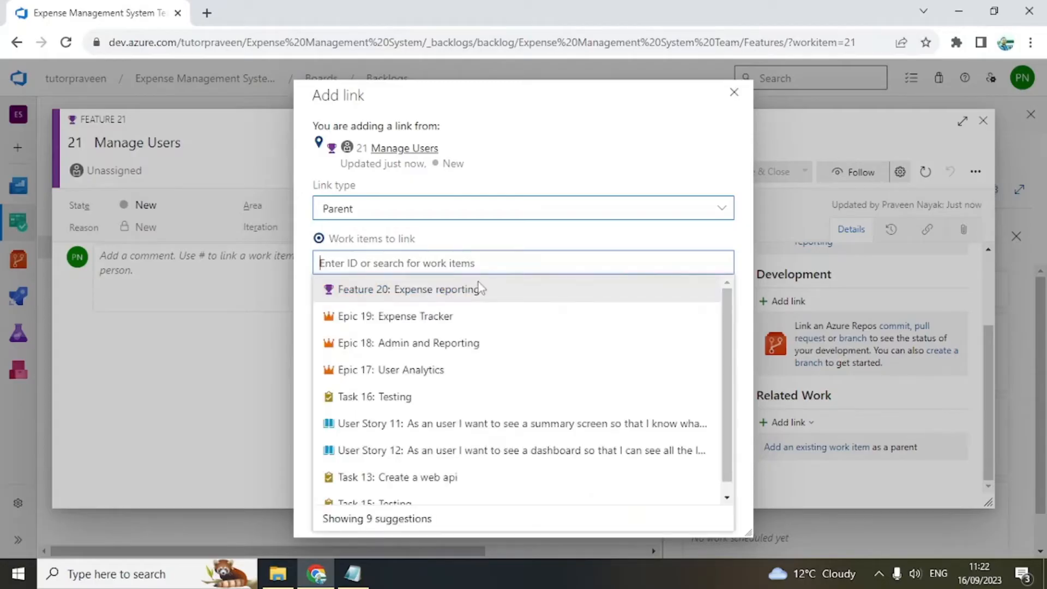
{"action": "left_click", "coordinate": [435, 347]}
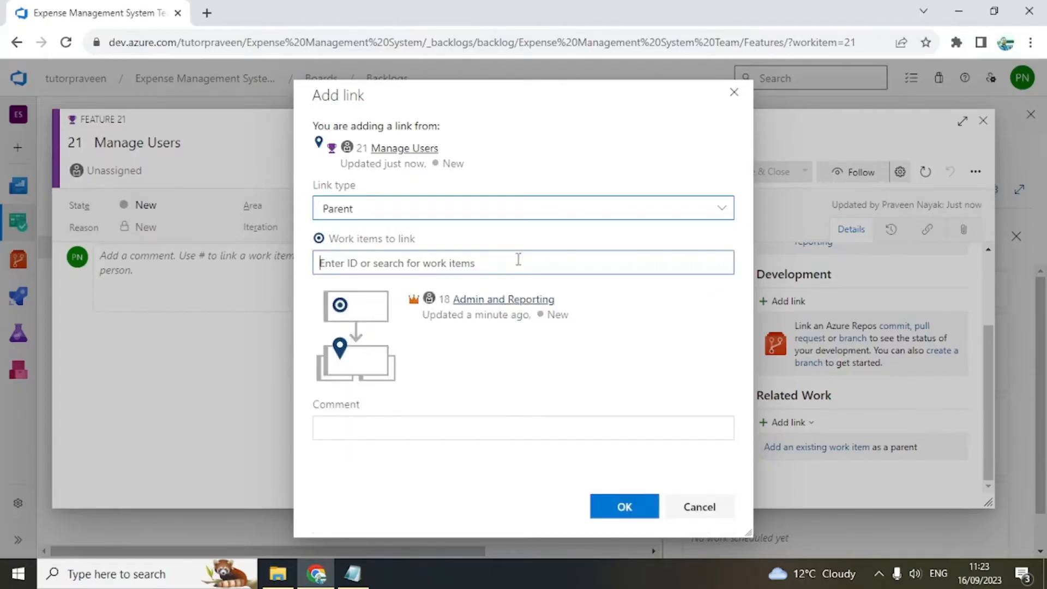
{"action": "left_click", "coordinate": [625, 506]}
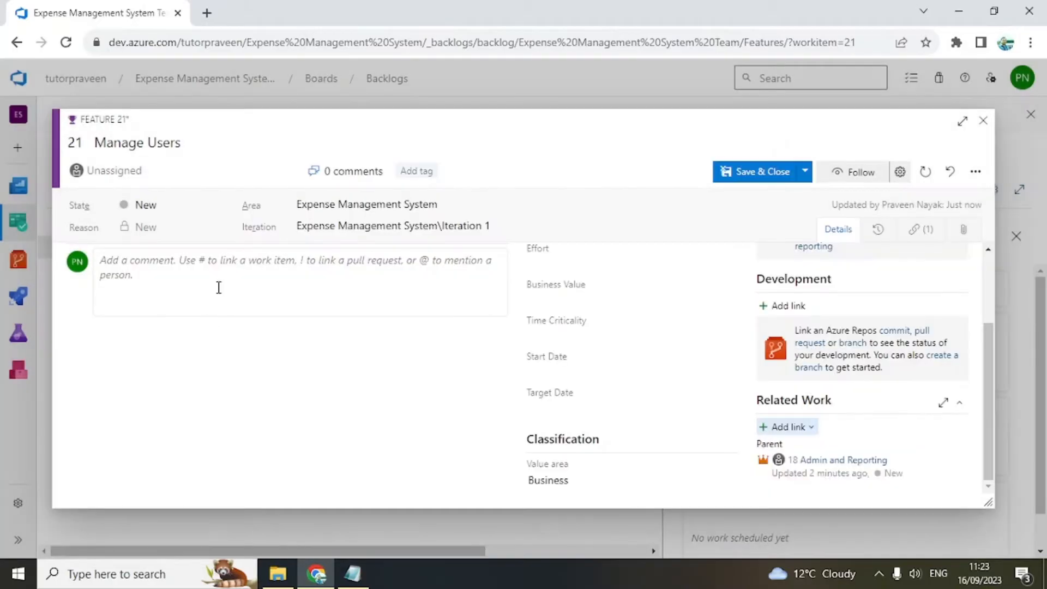
{"action": "left_click", "coordinate": [748, 178]}
- Link the Expense reporting feature to the Admin and Reporting epic as its parent, and save and close the feature
{"action": "left_click", "coordinate": [252, 271]}
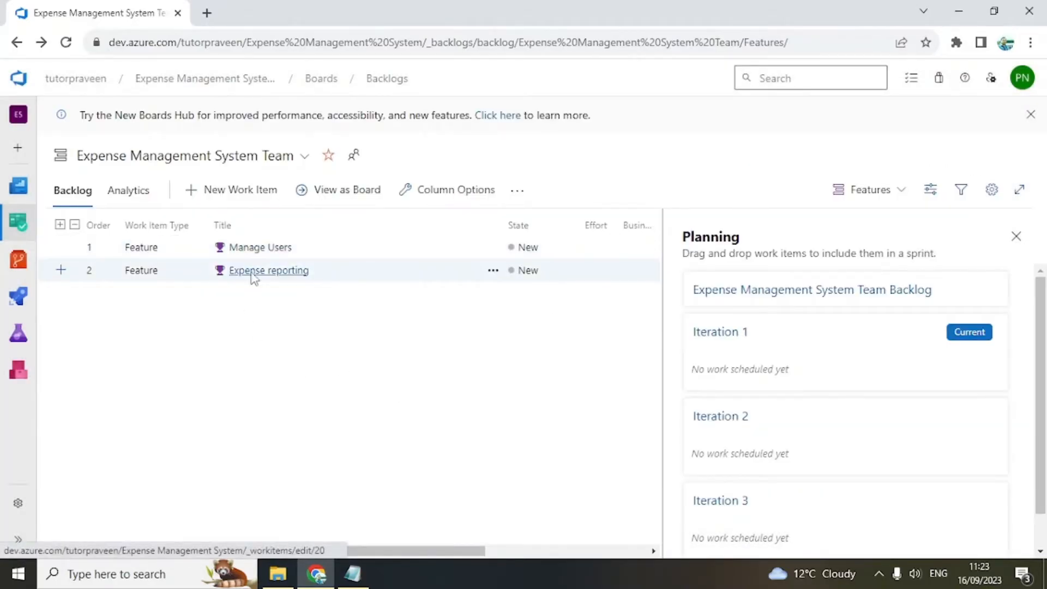
{"action": "scroll", "coordinate": [840, 481], "scroll_direction": "down", "scroll_amount": 2}
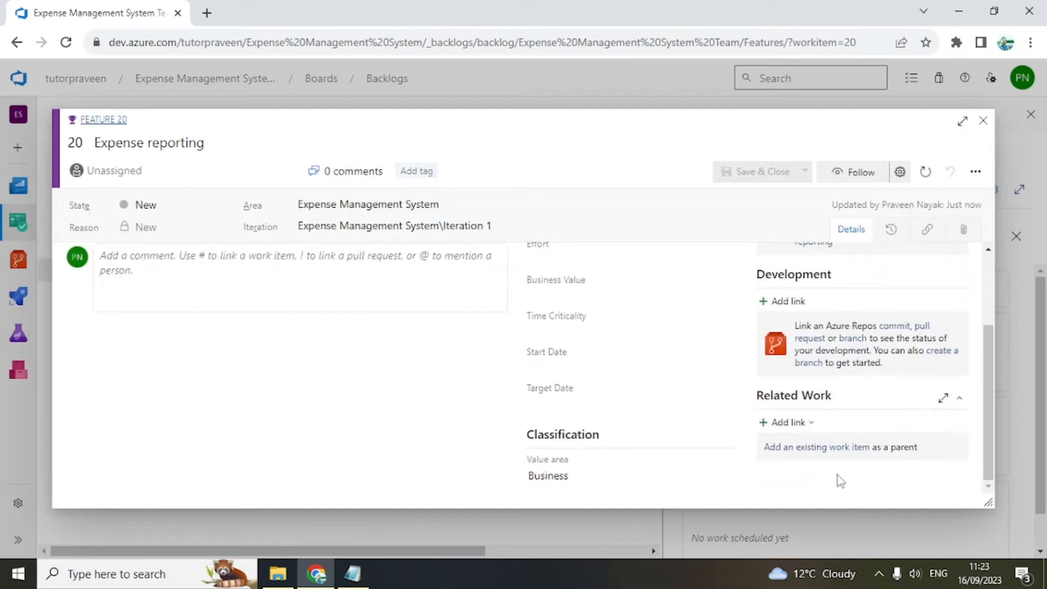
{"action": "left_click", "coordinate": [792, 445]}
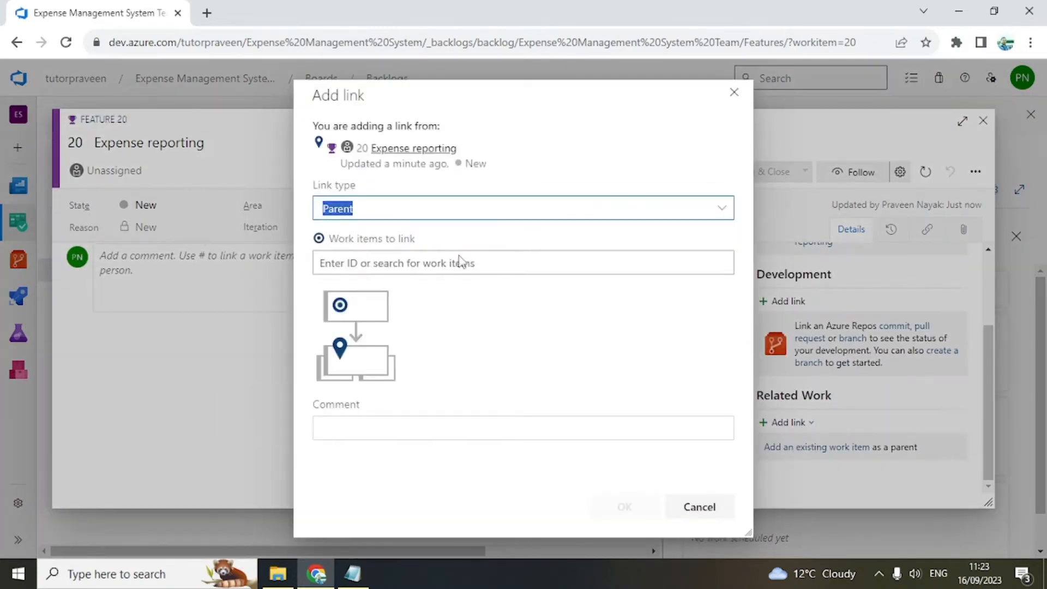
{"action": "left_click", "coordinate": [355, 262]}
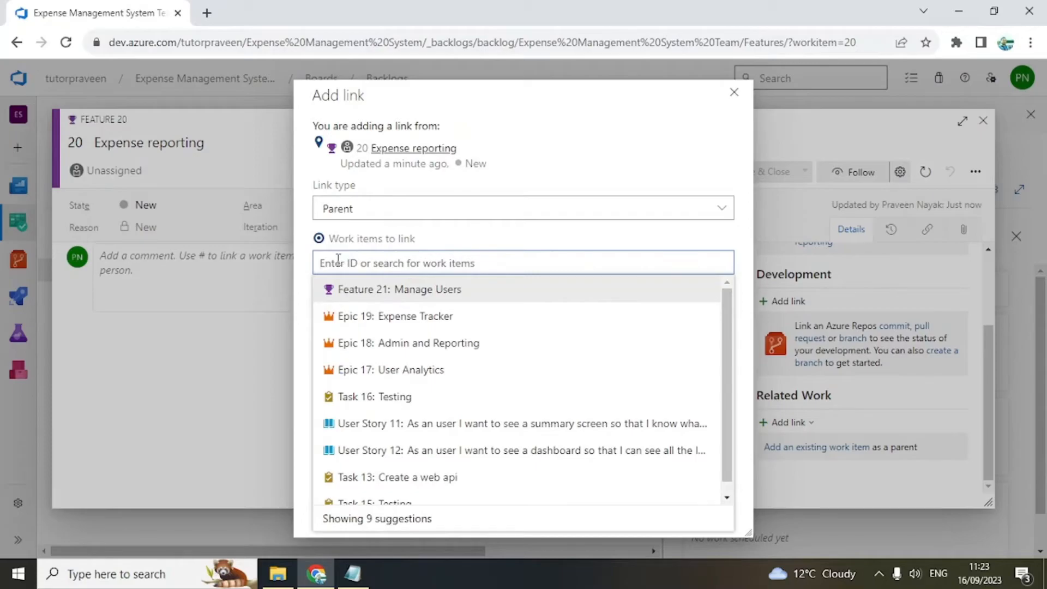
{"action": "left_click", "coordinate": [388, 343]}
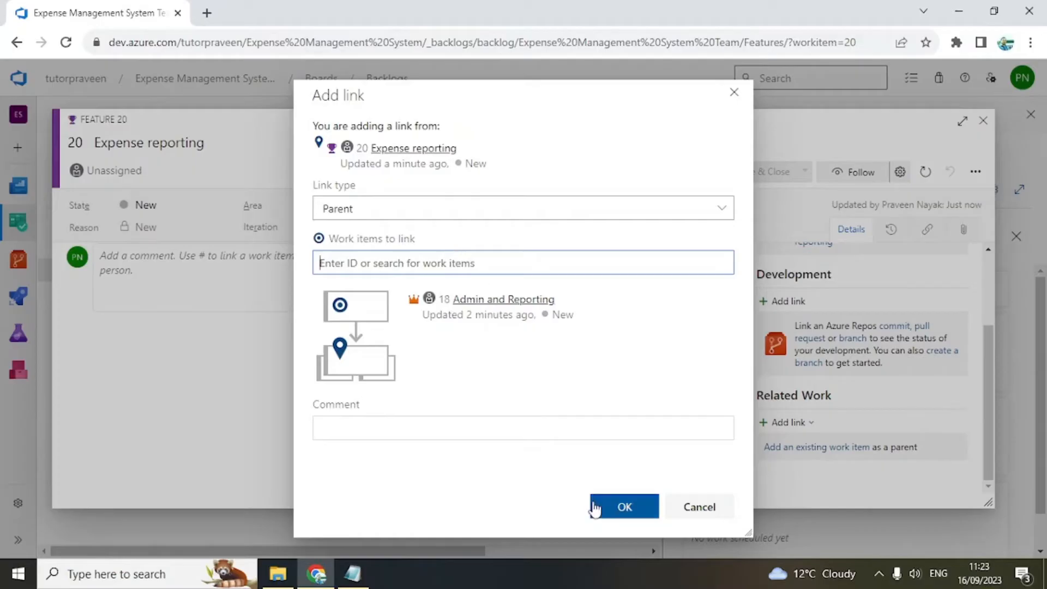
{"action": "left_click", "coordinate": [614, 507]}
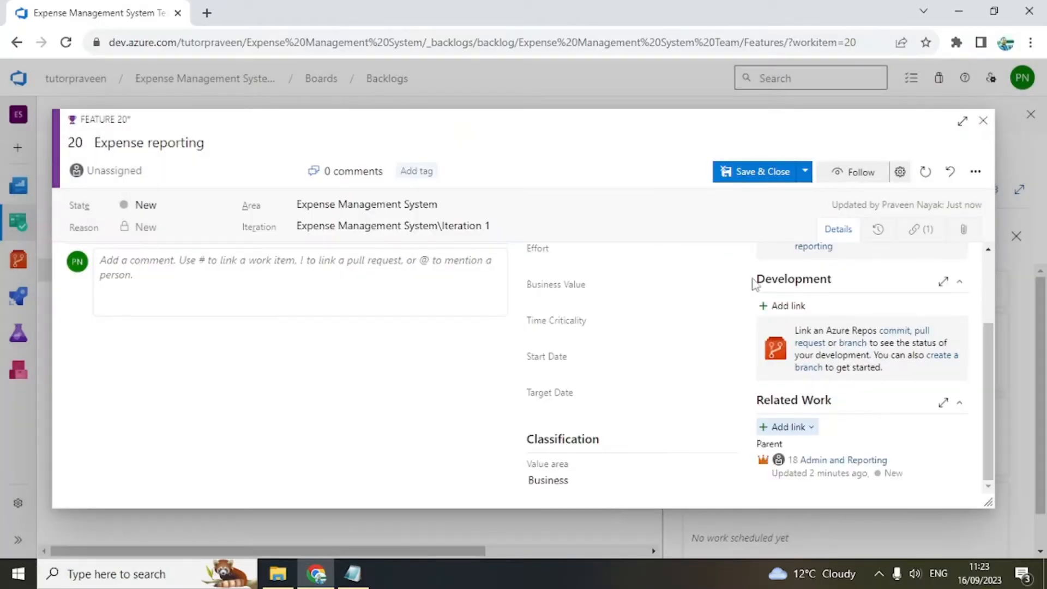
{"action": "left_click", "coordinate": [758, 173]}
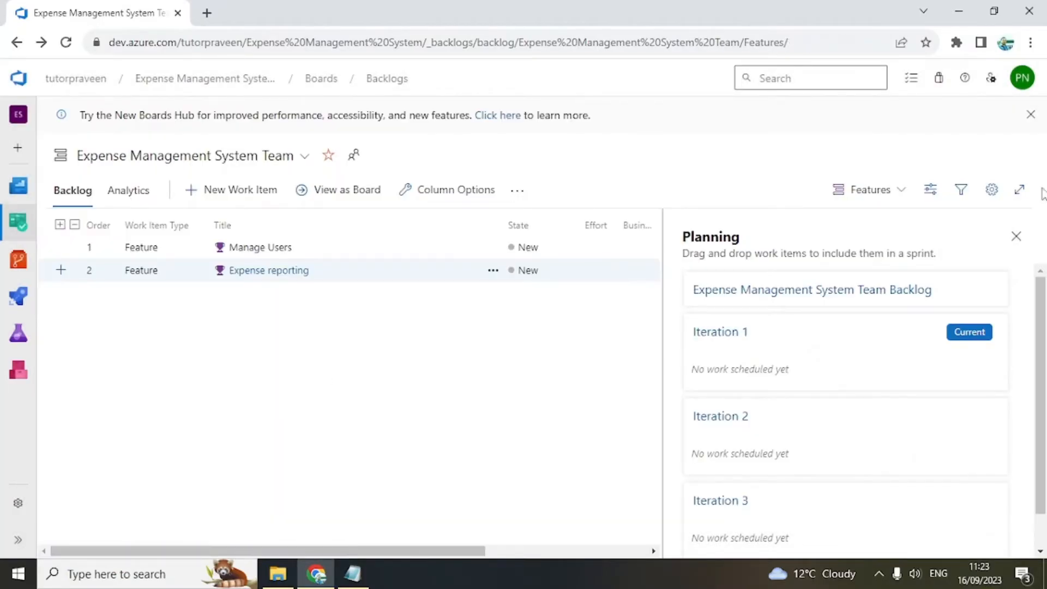
- Close the Planning pane so the Features backlog uses the full width
{"action": "left_click", "coordinate": [1017, 235]}
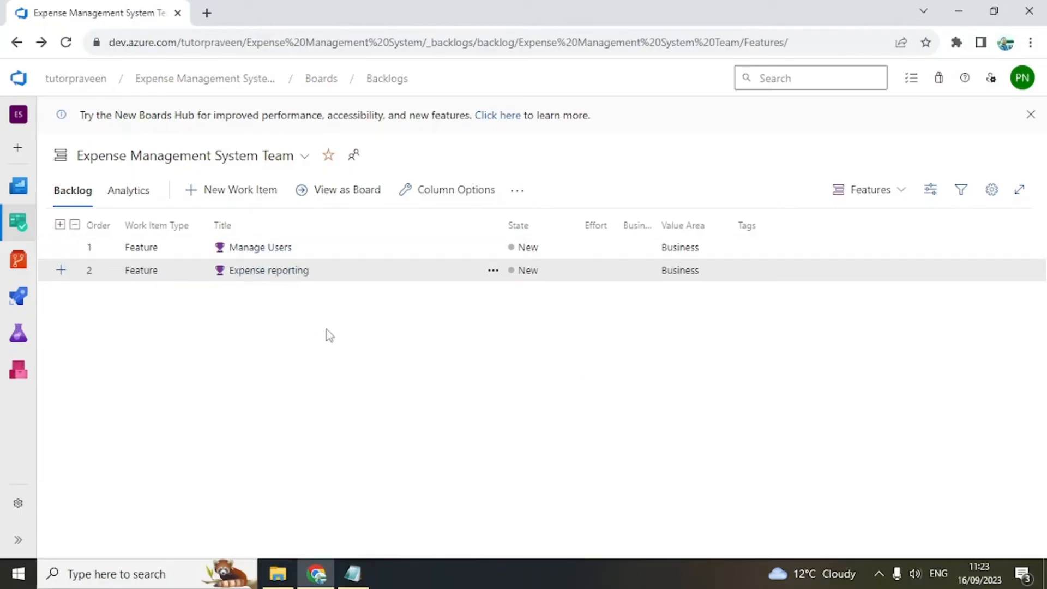
{"action": "left_click", "coordinate": [382, 369]}
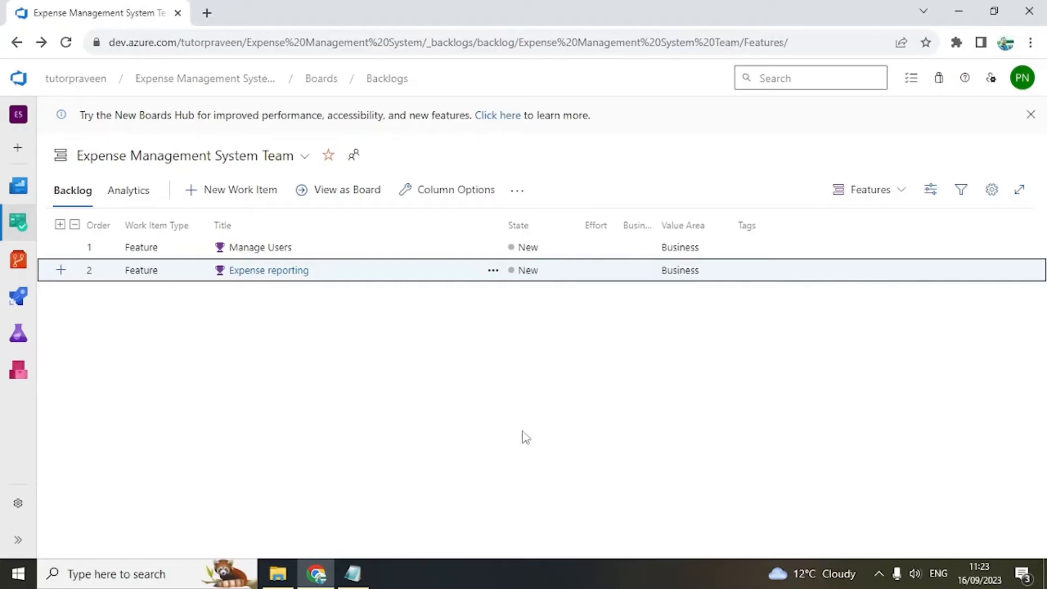
{"action": "left_click", "coordinate": [311, 363]}
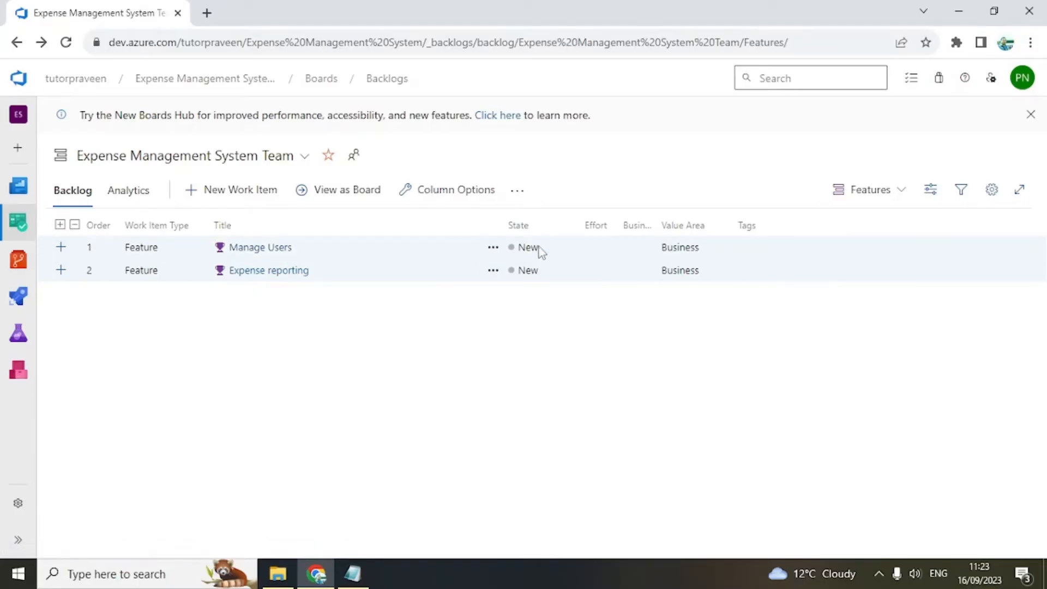
- Start adding a new linked item to the Manage Users feature with link type Child and work item type User Story
{"action": "left_click", "coordinate": [493, 247]}
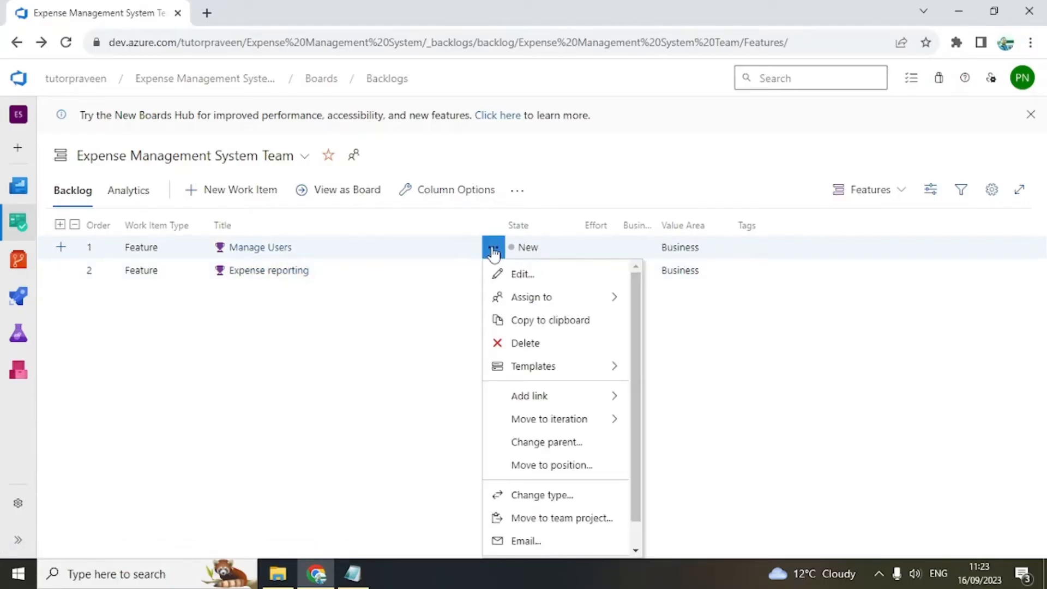
{"action": "scroll", "coordinate": [597, 404], "scroll_direction": "down", "scroll_amount": 1}
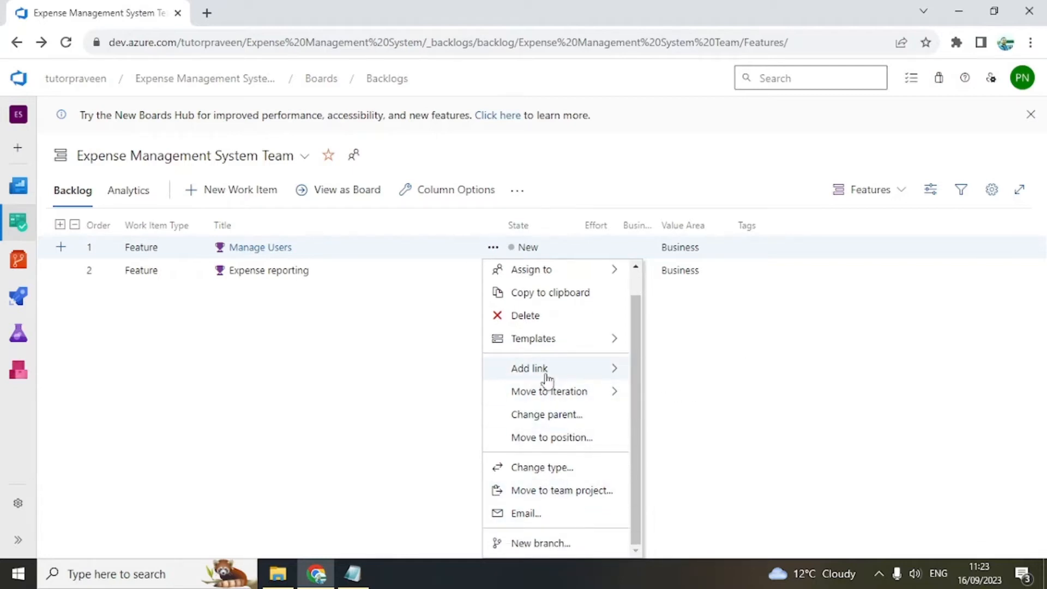
{"action": "mouse_move", "coordinate": [545, 374]}
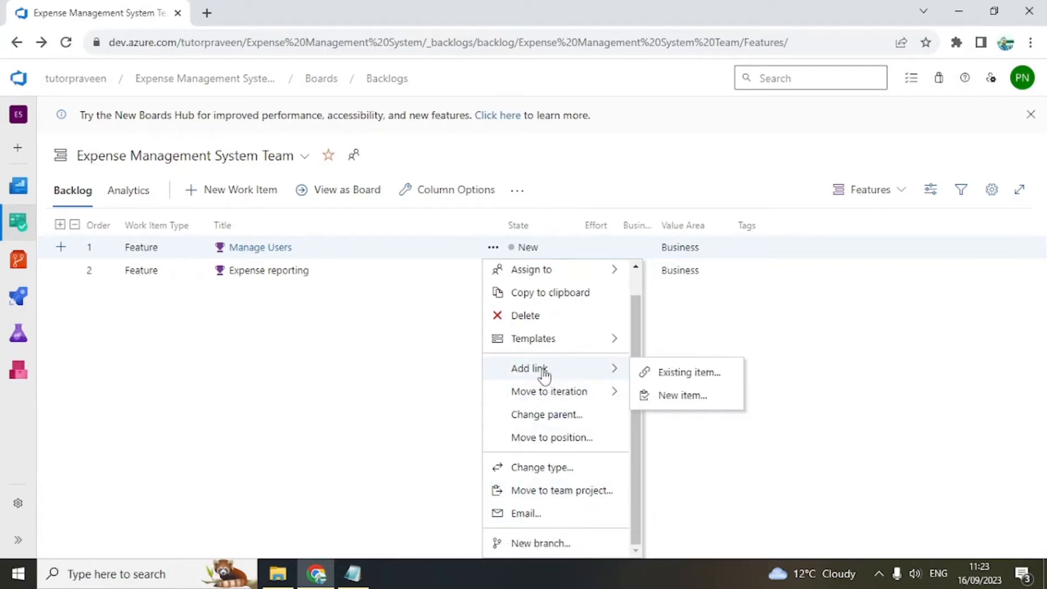
{"action": "left_click", "coordinate": [678, 396]}
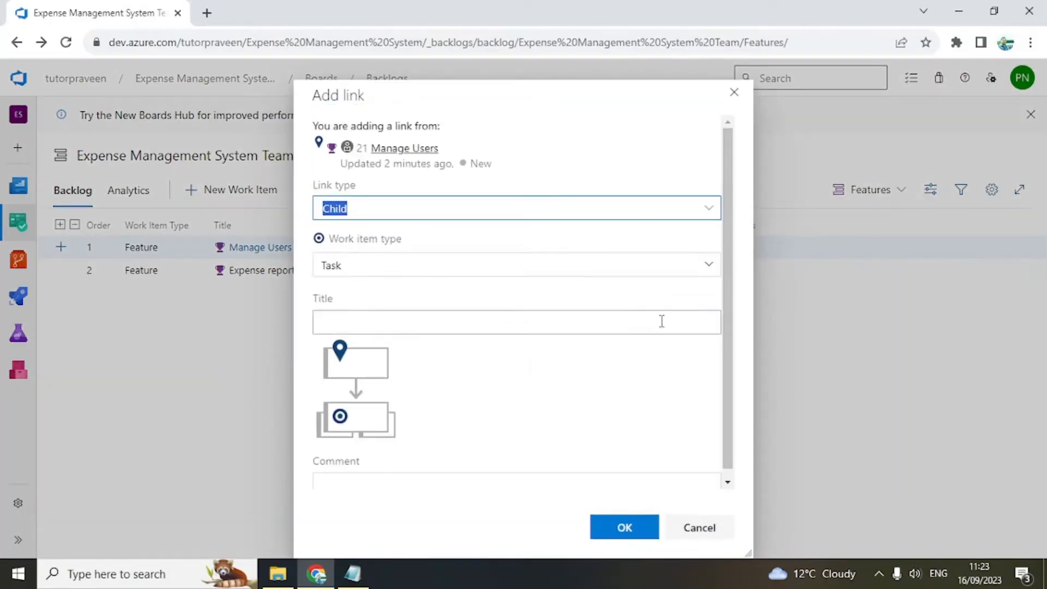
{"action": "left_click", "coordinate": [710, 267]}
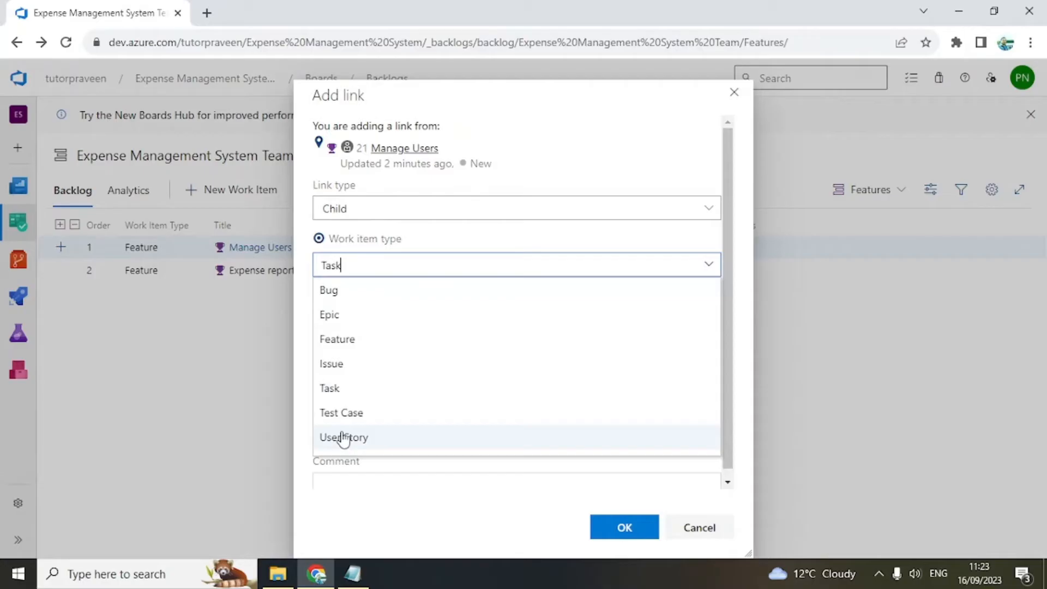
{"action": "left_click", "coordinate": [343, 438]}
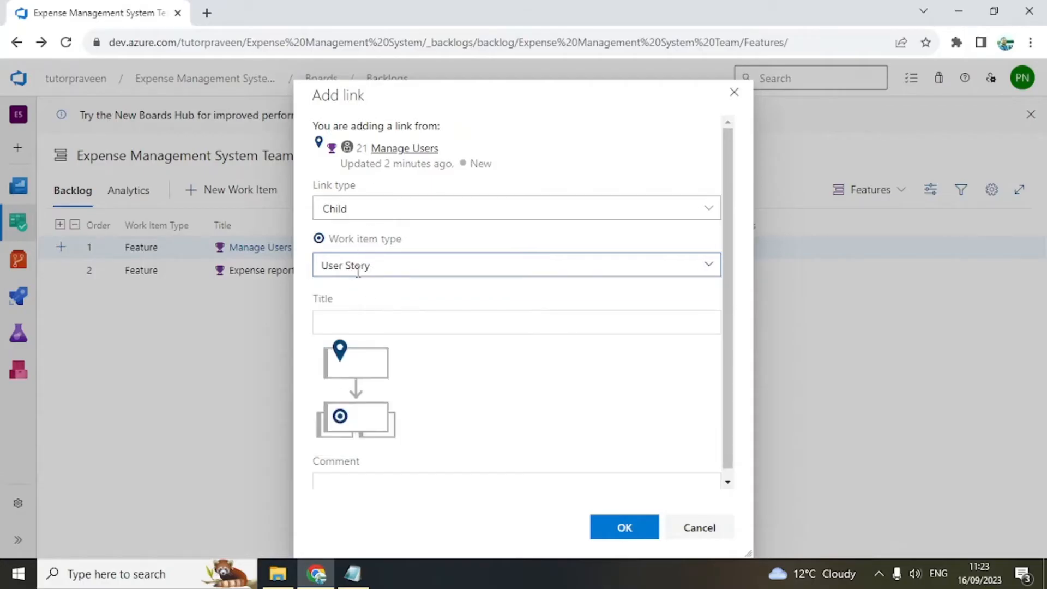
{"action": "scroll", "coordinate": [430, 334], "scroll_direction": "down", "scroll_amount": 1}
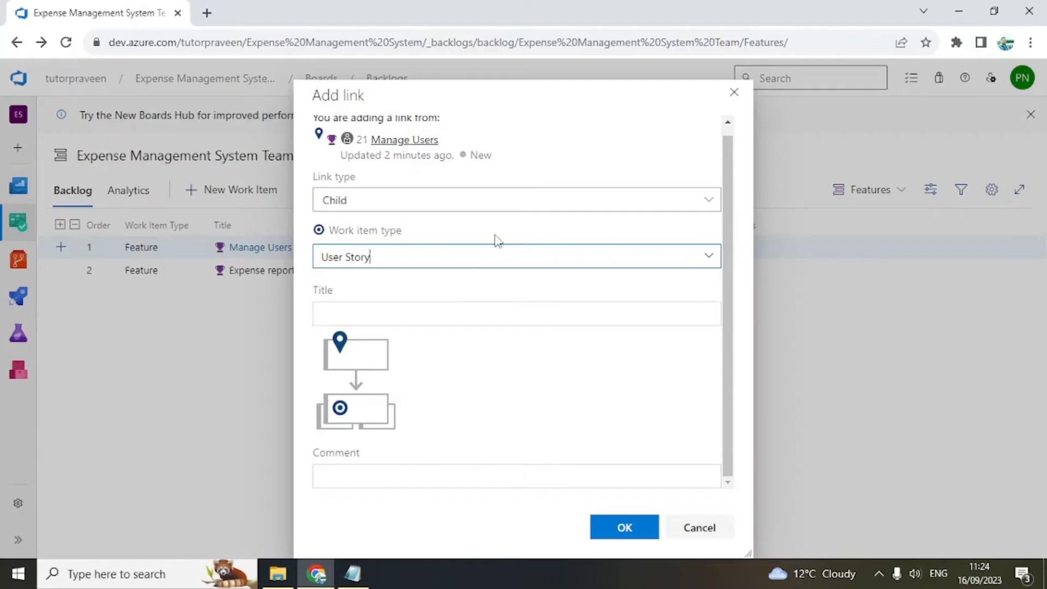
- Copy the user story about seeing the past 12 months' expenses from Product Backlog.txt into the new linked item's title
{"action": "left_click", "coordinate": [353, 573]}
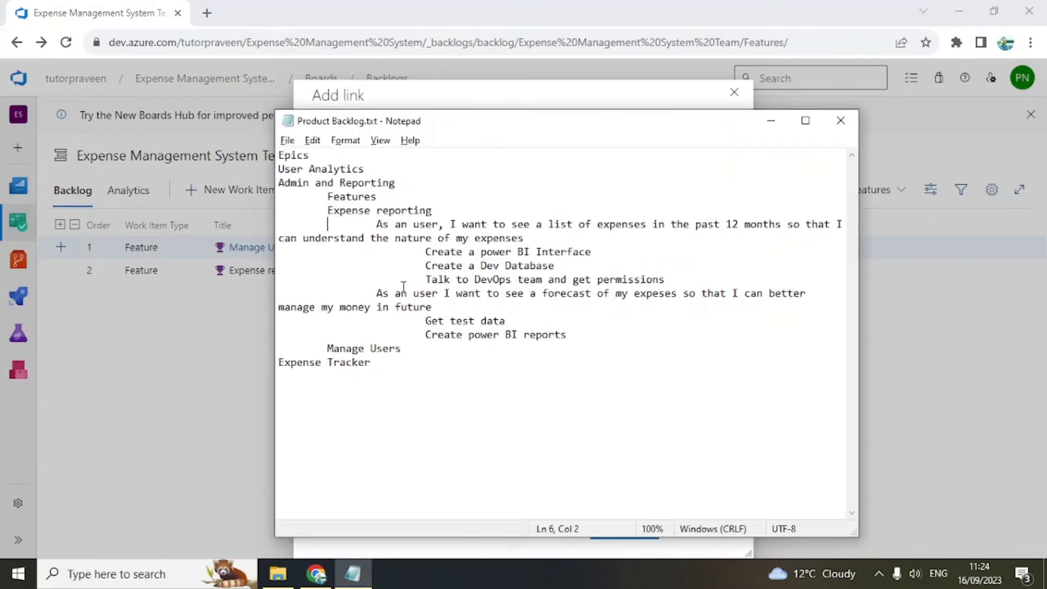
{"action": "left_click_drag", "start_coordinate": [528, 237], "coordinate": [376, 224]}
{"action": "key", "text": "alt+Tab"}
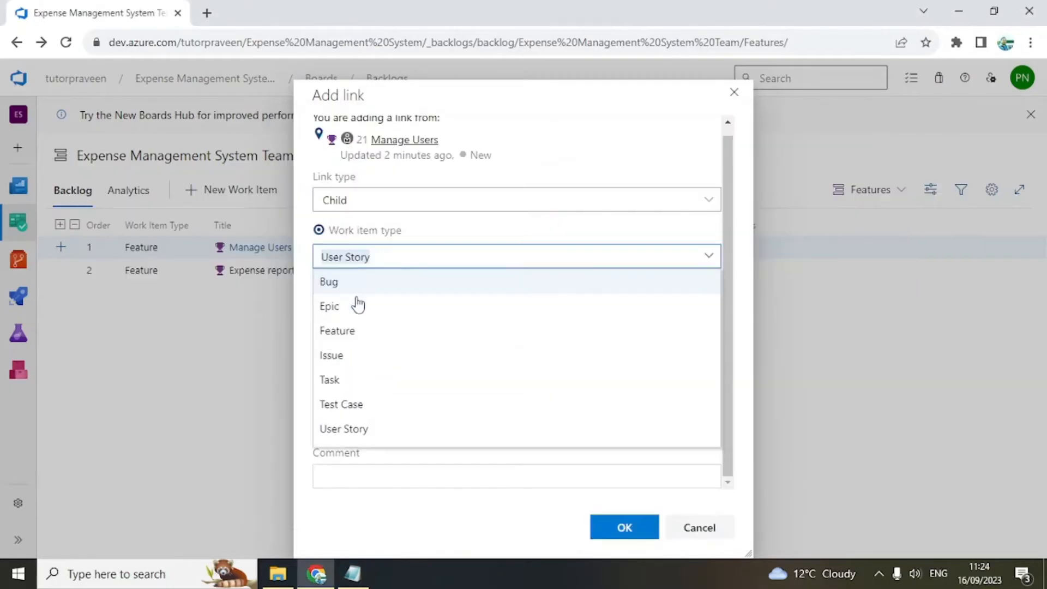
{"action": "left_click", "coordinate": [305, 325]}
{"action": "left_click", "coordinate": [358, 310]}
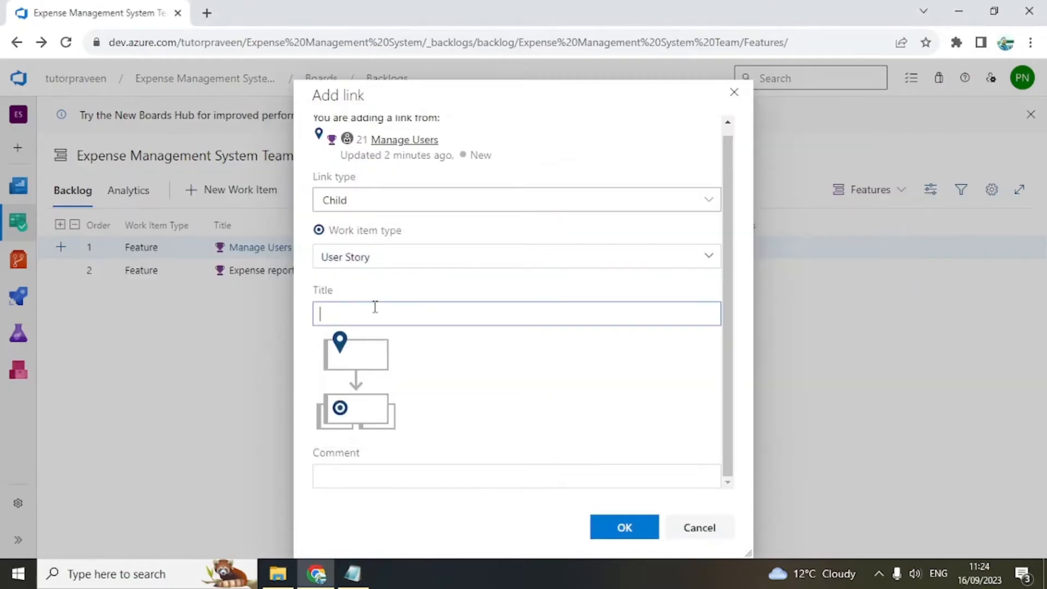
{"action": "key", "text": "ctrl+v"}
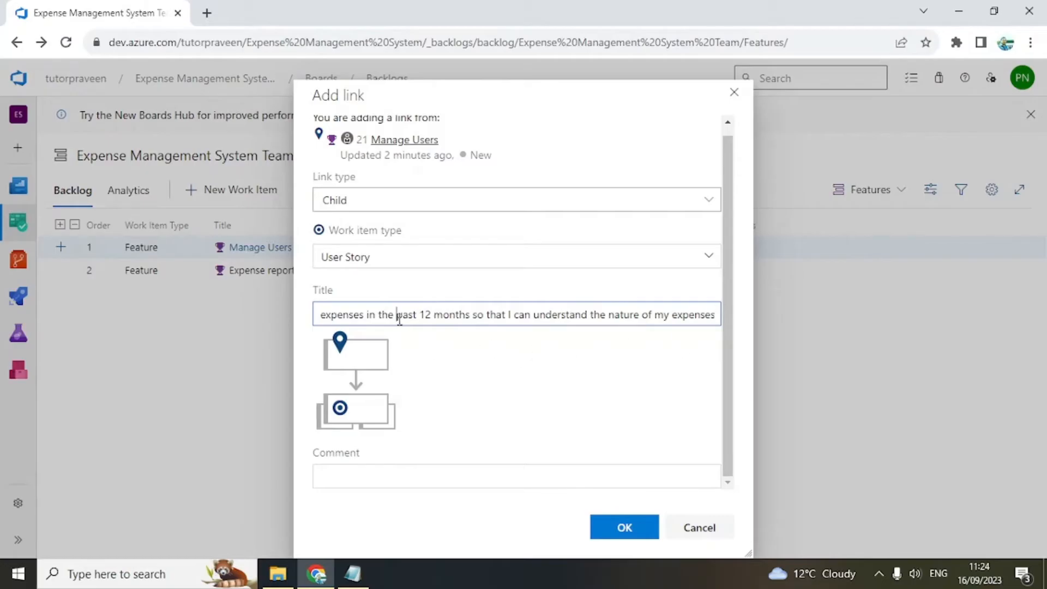
- Read through the new user story's title from start to end, examining its role, want and reason parts
{"action": "key", "text": "Home"}
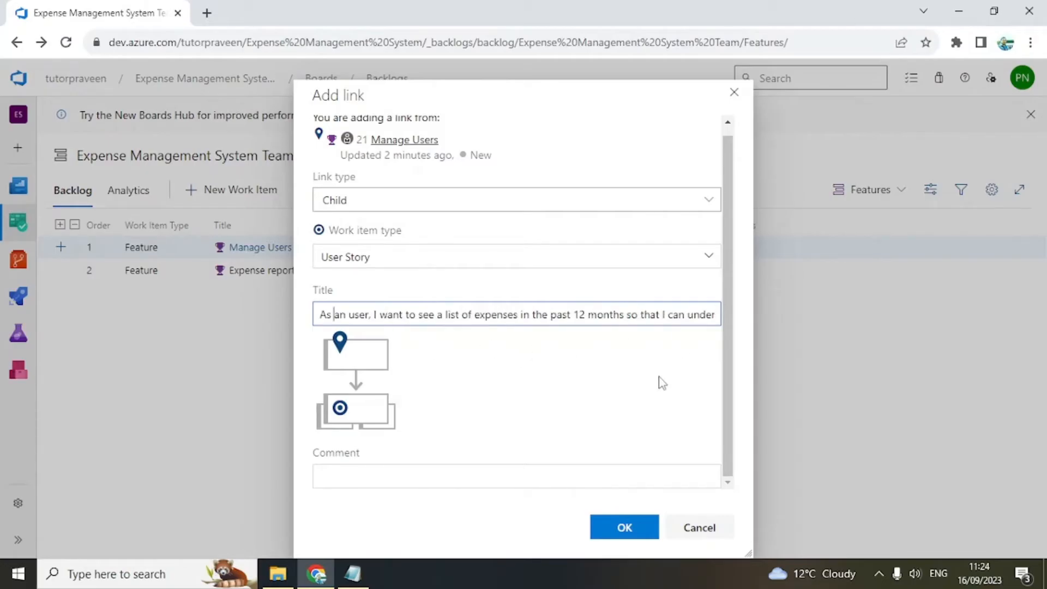
{"action": "key", "text": "Right"}
{"action": "key", "text": "Right"}
{"action": "key", "text": "Right"}
{"action": "key", "text": "Right"}
{"action": "key", "text": "Right"}
{"action": "key", "text": "Right"}
{"action": "key", "text": "Right"}
{"action": "key", "text": "Right"}
{"action": "key", "text": "Right"}
{"action": "key", "text": "Right"}
{"action": "key", "text": "Right"}
{"action": "key", "text": "Right"}
{"action": "key", "text": "Right"}
{"action": "key", "text": "Right"}
{"action": "key", "text": "Right"}
{"action": "key", "text": "Right"}
{"action": "key", "text": "Right"}
{"action": "key", "text": "Right"}
{"action": "key", "text": "Right"}
{"action": "key", "text": "Right"}
{"action": "key", "text": "Right"}
{"action": "key", "text": "Right"}
{"action": "key", "text": "Right"}
{"action": "key", "text": "Right"}
{"action": "key", "text": "Right"}
{"action": "key", "text": "Right"}
{"action": "key", "text": "Right"}
{"action": "key", "text": "Right"}
{"action": "key", "text": "Right"}
{"action": "key", "text": "Right"}
{"action": "key", "text": "Right"}
{"action": "key", "text": "Right"}
{"action": "key", "text": "Right"}
{"action": "key", "text": "Right"}
{"action": "key", "text": "Right"}
{"action": "key", "text": "Right"}
{"action": "key", "text": "Right"}
{"action": "key", "text": "Right"}
{"action": "key", "text": "Right"}
{"action": "key", "text": "Right"}
{"action": "key", "text": "Right"}
{"action": "key", "text": "Right"}
{"action": "key", "text": "Right"}
{"action": "key", "text": "Right"}
{"action": "key", "text": "Right"}
{"action": "key", "text": "Right"}
{"action": "key", "text": "Right"}
{"action": "key", "text": "Right"}
{"action": "key", "text": "Right"}
{"action": "key", "text": "Right"}
{"action": "key", "text": "Right"}
{"action": "key", "text": "Right"}
{"action": "key", "text": "Right"}
{"action": "key", "text": "Right"}
{"action": "key", "text": "Right"}
{"action": "key", "text": "Right"}
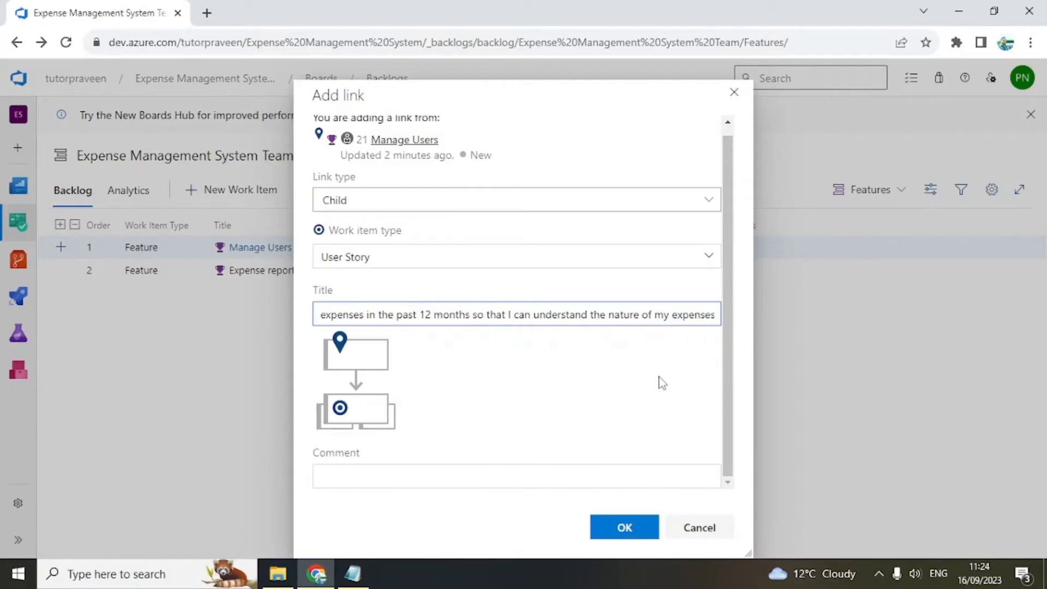
{"action": "key", "text": "ctrl+Left"}
{"action": "key", "text": "ctrl+Left"}
{"action": "key", "text": "ctrl+Left"}
{"action": "key", "text": "ctrl+Left"}
{"action": "key", "text": "ctrl+Left"}
{"action": "key", "text": "ctrl+Left"}
{"action": "key", "text": "ctrl+Left"}
{"action": "key", "text": "ctrl+Left"}
{"action": "key", "text": "ctrl+Left"}
{"action": "key", "text": "ctrl+Left"}
{"action": "key", "text": "ctrl+Left"}
{"action": "key", "text": "ctrl+Left"}
{"action": "key", "text": "ctrl+Left"}
{"action": "key", "text": "ctrl+Left"}
{"action": "key", "text": "ctrl+Left"}
{"action": "key", "text": "ctrl+Left"}
{"action": "key", "text": "ctrl+Left"}
{"action": "key", "text": "ctrl+Left"}
{"action": "key", "text": "ctrl+Left"}
{"action": "key", "text": "ctrl+Left"}
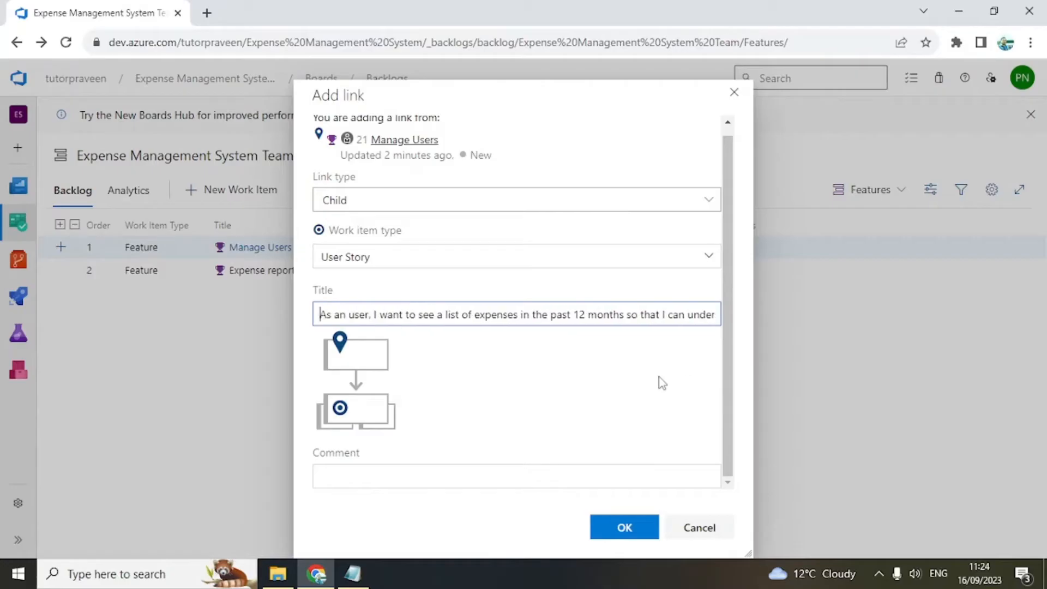
{"action": "key", "text": "ctrl+Right"}
{"action": "key", "text": "ctrl+Right"}
{"action": "left_click_drag", "start_coordinate": [375, 316], "coordinate": [603, 313]}
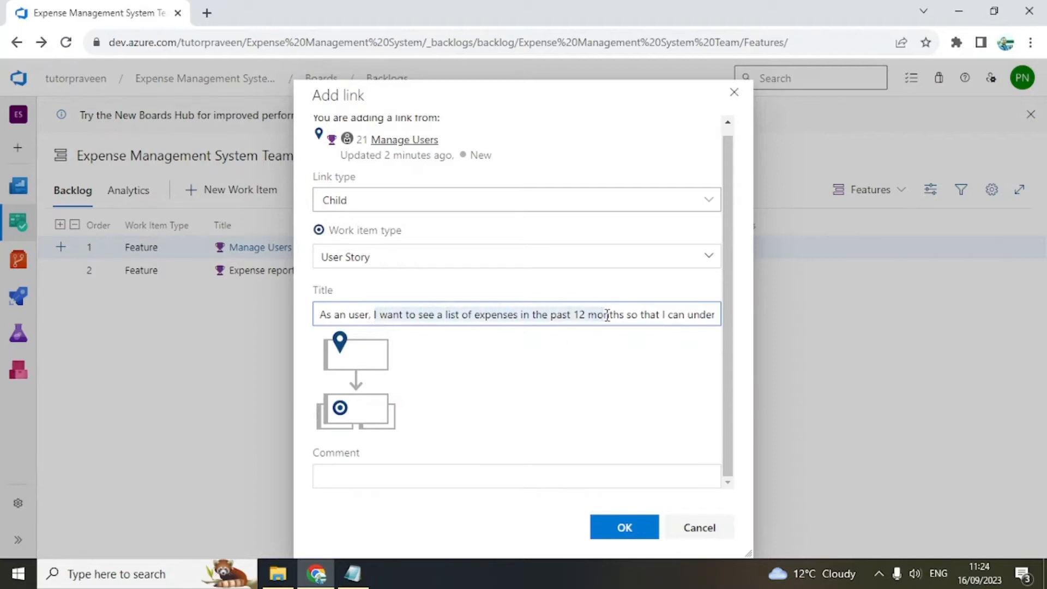
{"action": "left_click", "coordinate": [603, 314]}
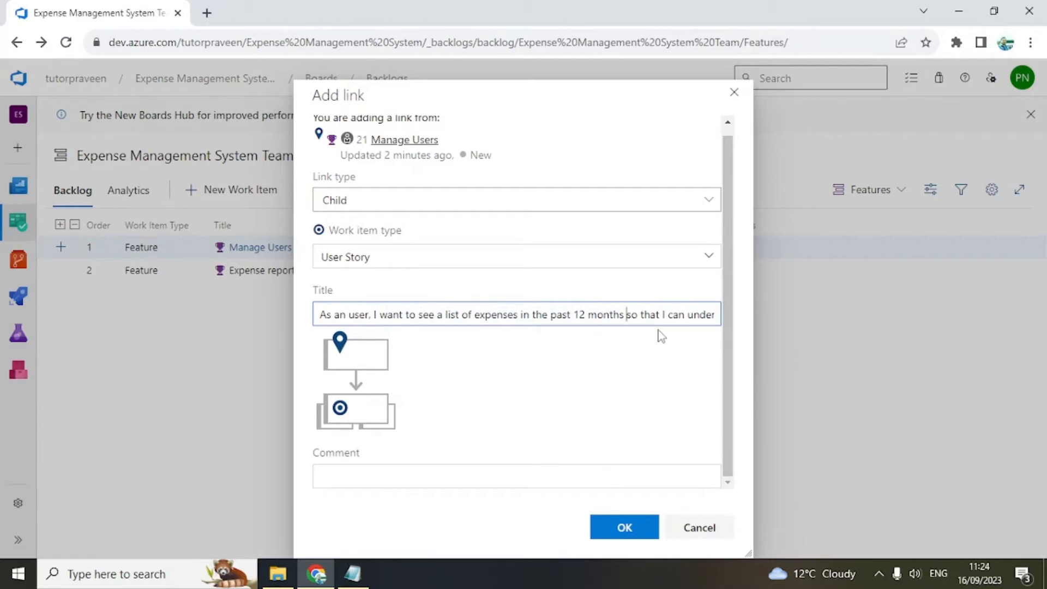
{"action": "key", "text": "ctrl+Right"}
{"action": "key", "text": "ctrl+Right"}
{"action": "key", "text": "ctrl+Right"}
{"action": "key", "text": "ctrl+Right"}
{"action": "key", "text": "ctrl+Right"}
{"action": "key", "text": "ctrl+Right"}
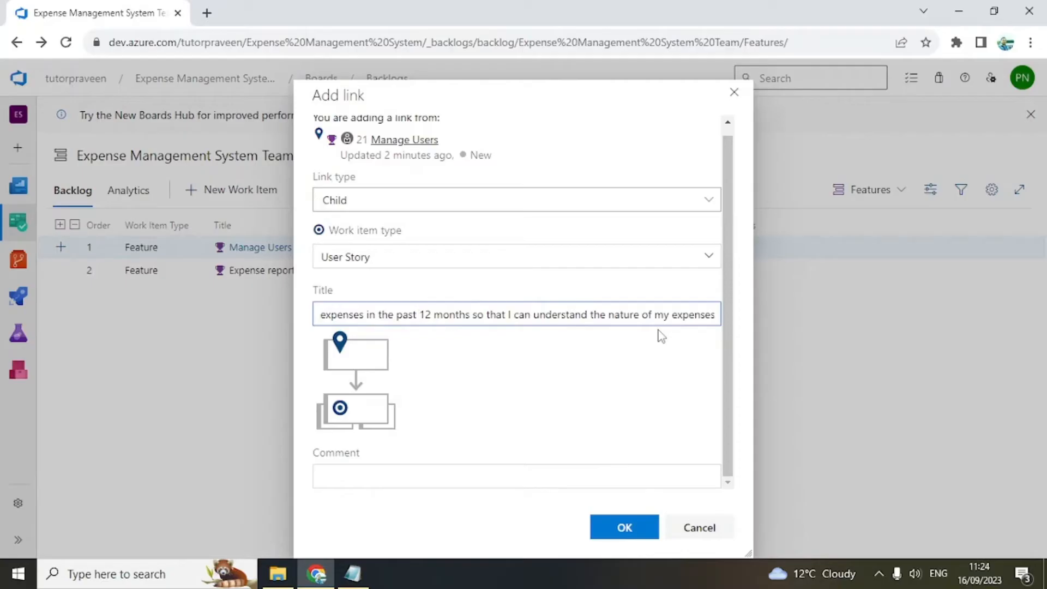
- Confirm the new linked item to open its user story form, and check the parent under Related Work
{"action": "left_click", "coordinate": [418, 311]}
{"action": "left_click", "coordinate": [622, 528]}
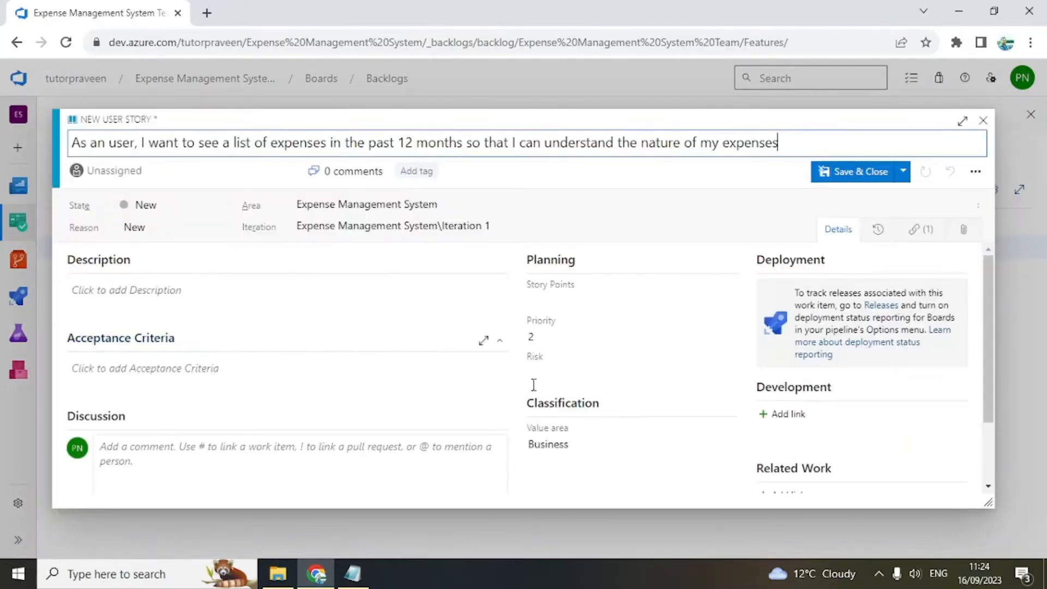
{"action": "scroll", "coordinate": [676, 368], "scroll_direction": "down", "scroll_amount": 2}
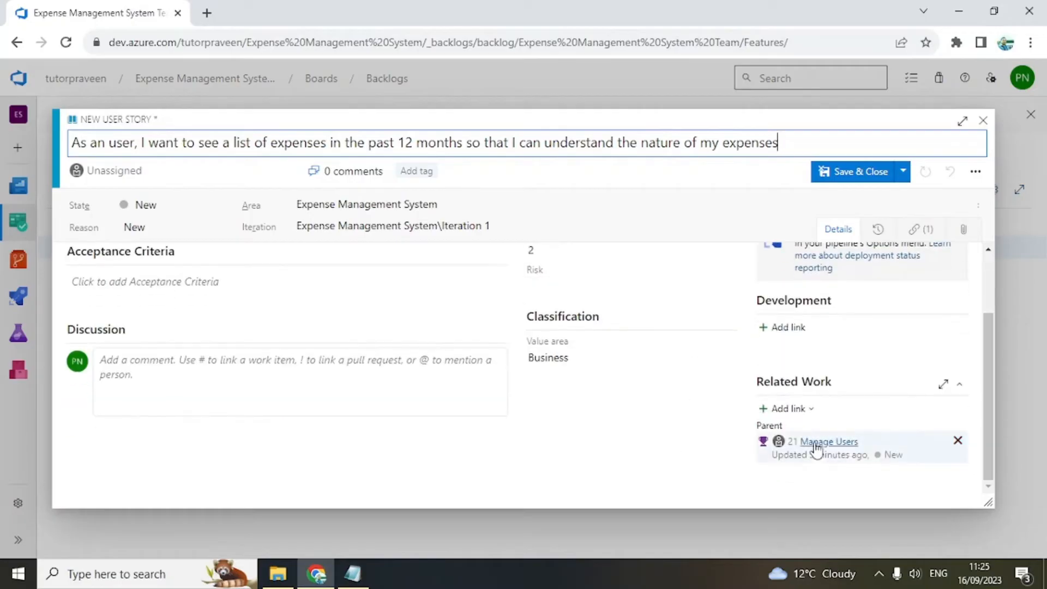
{"action": "scroll", "coordinate": [387, 368], "scroll_direction": "up", "scroll_amount": 2}
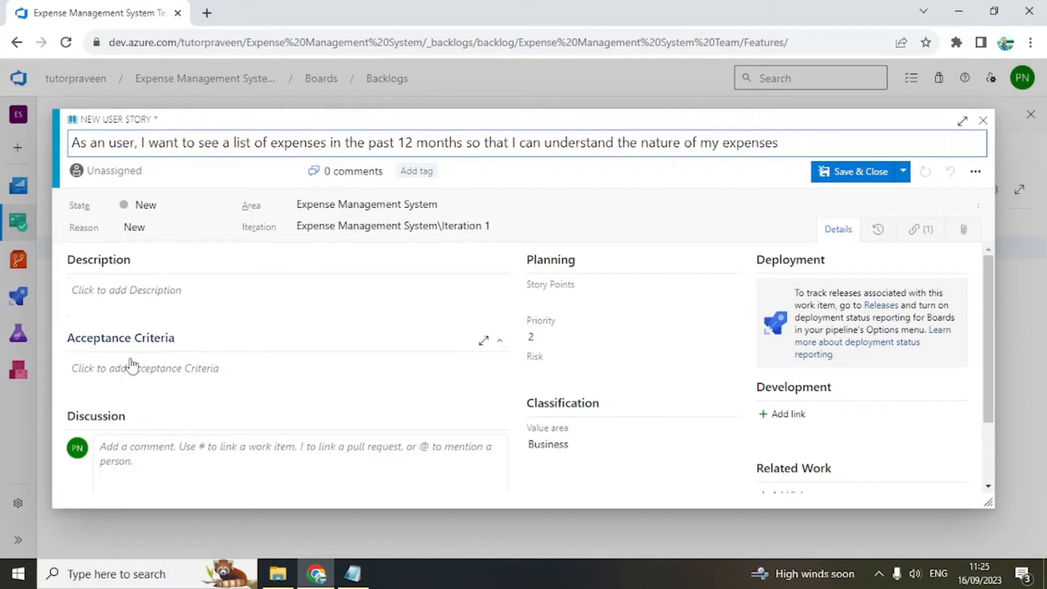
- Review the acceptance criteria, attachments and planning details of the new 12-month expenses user story, and save and close it
{"action": "scroll", "coordinate": [133, 367], "scroll_direction": "down", "scroll_amount": 2}
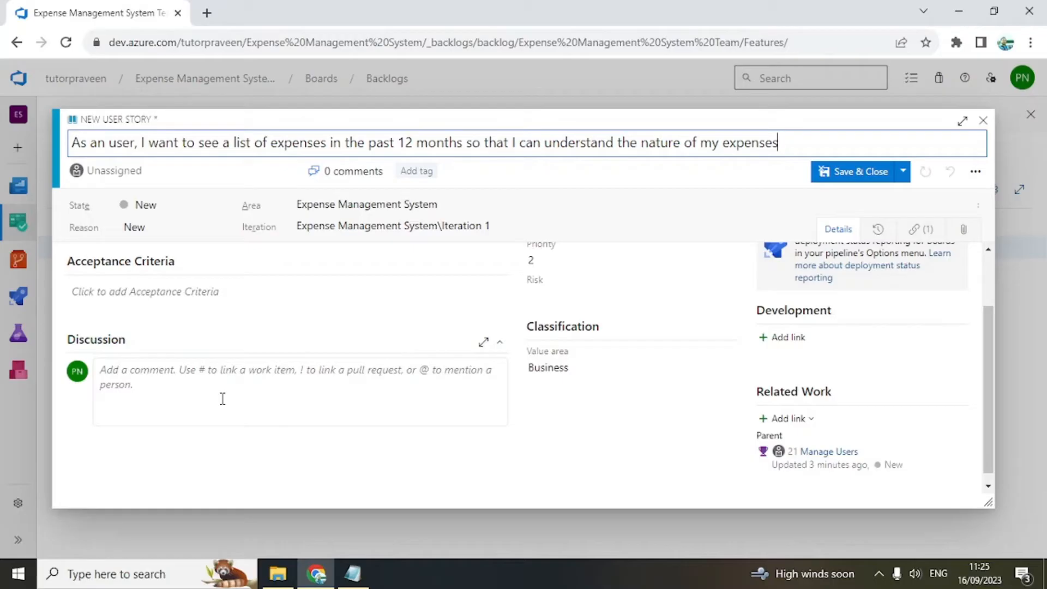
{"action": "scroll", "coordinate": [342, 404], "scroll_direction": "up", "scroll_amount": 2}
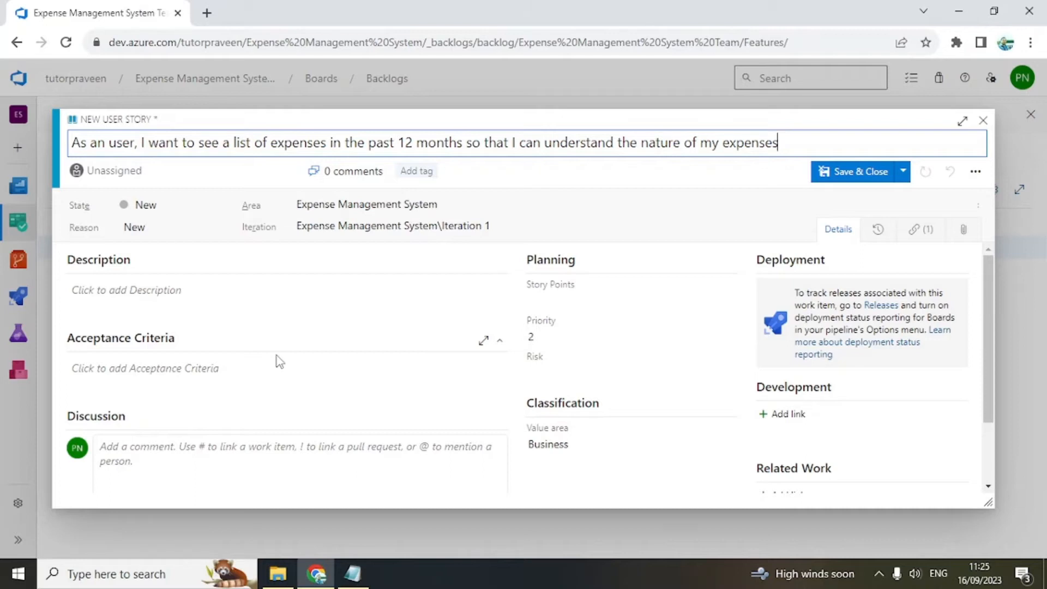
{"action": "left_click", "coordinate": [123, 368]}
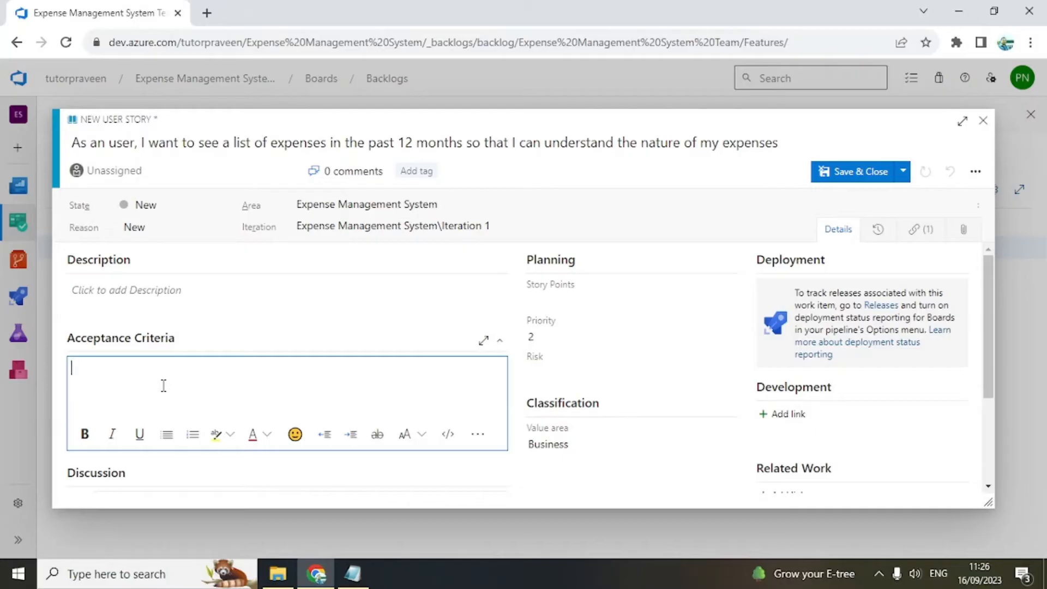
{"action": "left_click", "coordinate": [963, 229]}
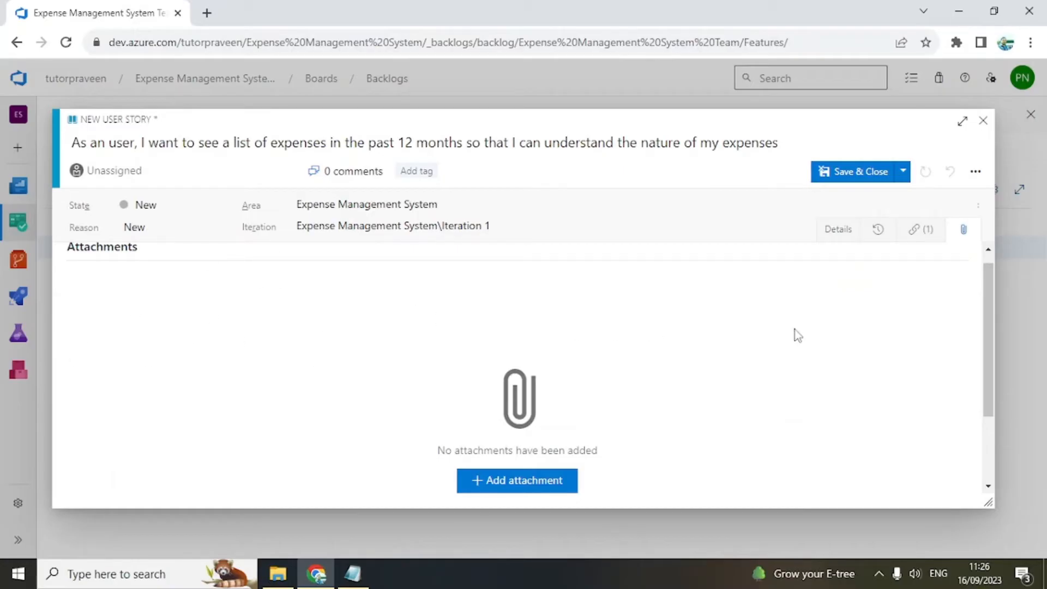
{"action": "left_click", "coordinate": [834, 239]}
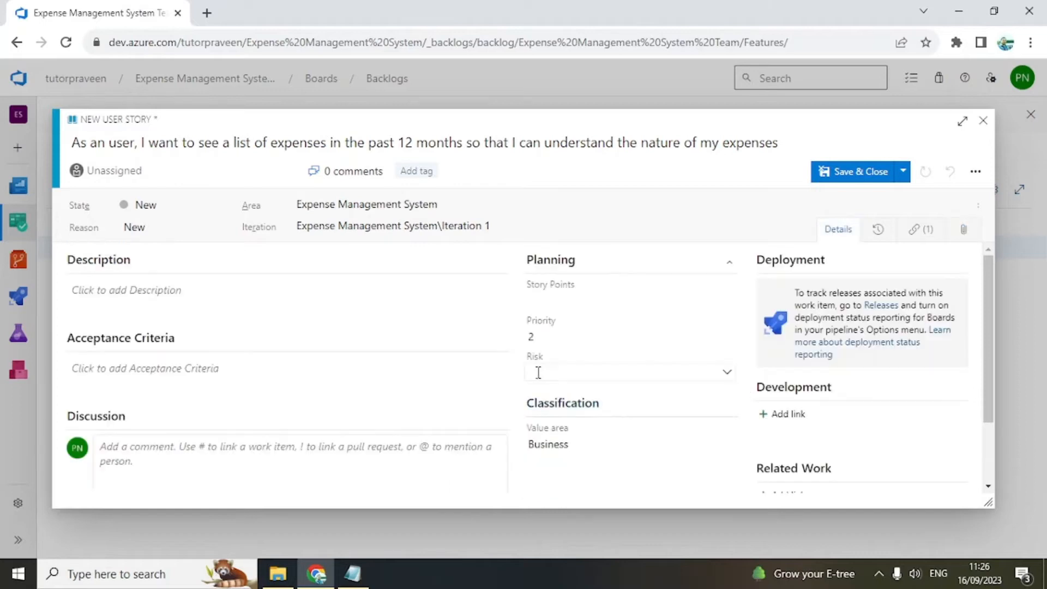
{"action": "scroll", "coordinate": [742, 398], "scroll_direction": "down", "scroll_amount": 2}
{"action": "left_click", "coordinate": [860, 174]}
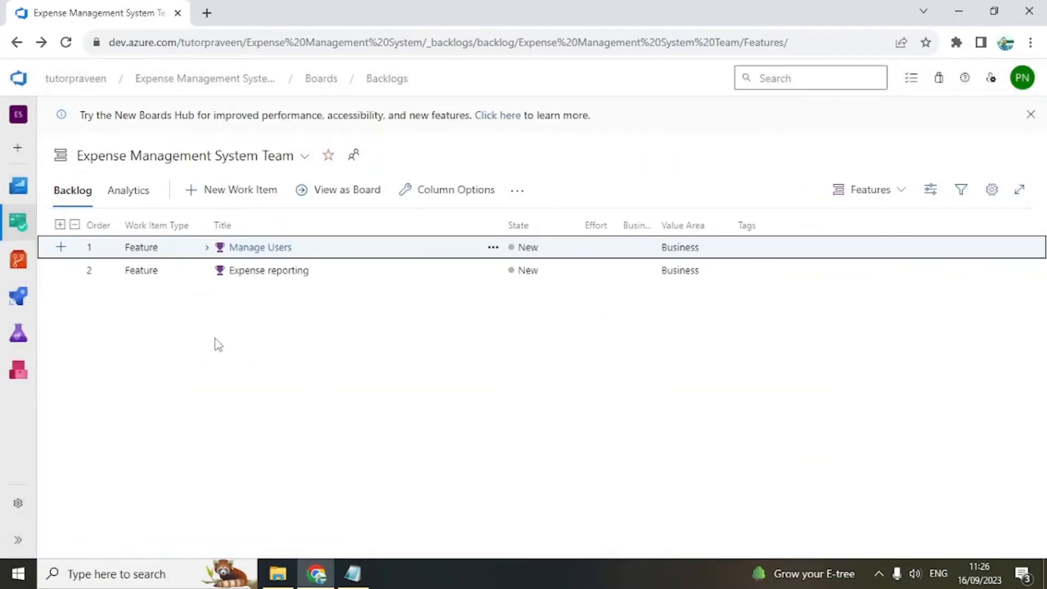
- Expand the Manage Users feature and start adding another new linked item to it as a child user story
{"action": "left_click", "coordinate": [206, 247]}
{"action": "left_click", "coordinate": [495, 250]}
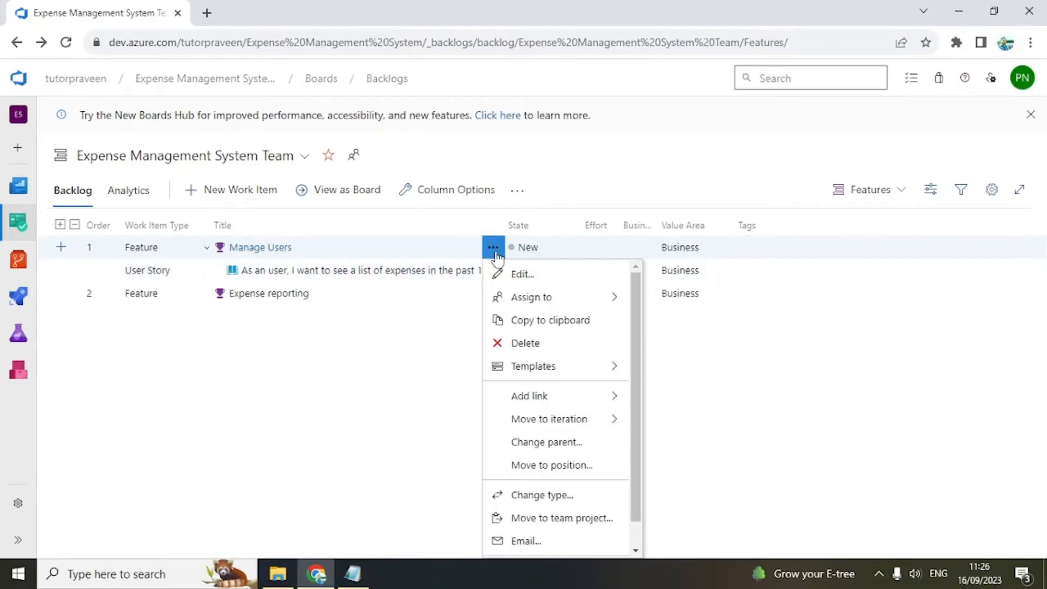
{"action": "mouse_move", "coordinate": [552, 404]}
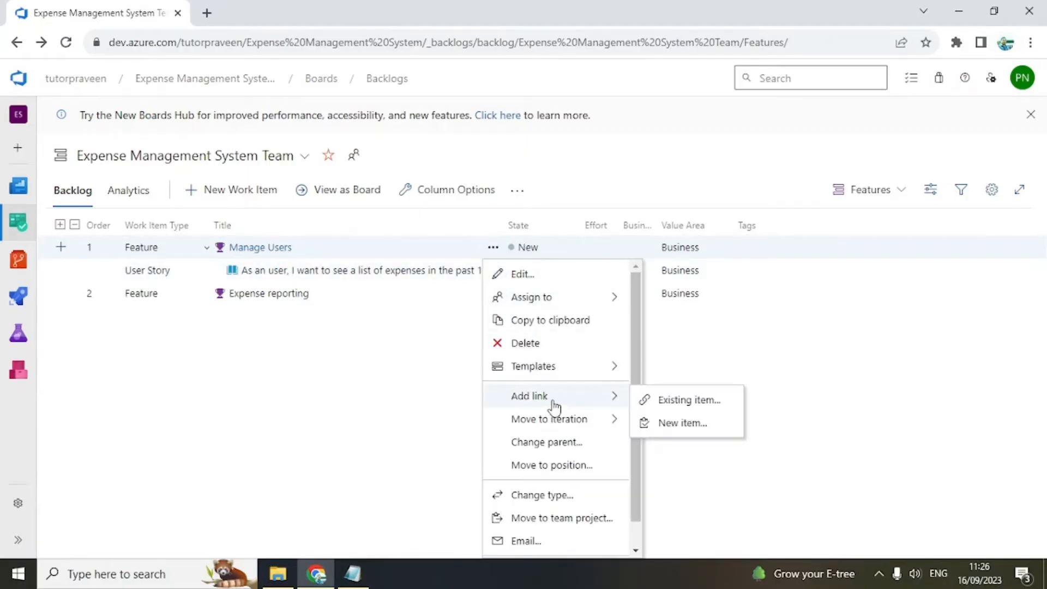
{"action": "left_click", "coordinate": [678, 424]}
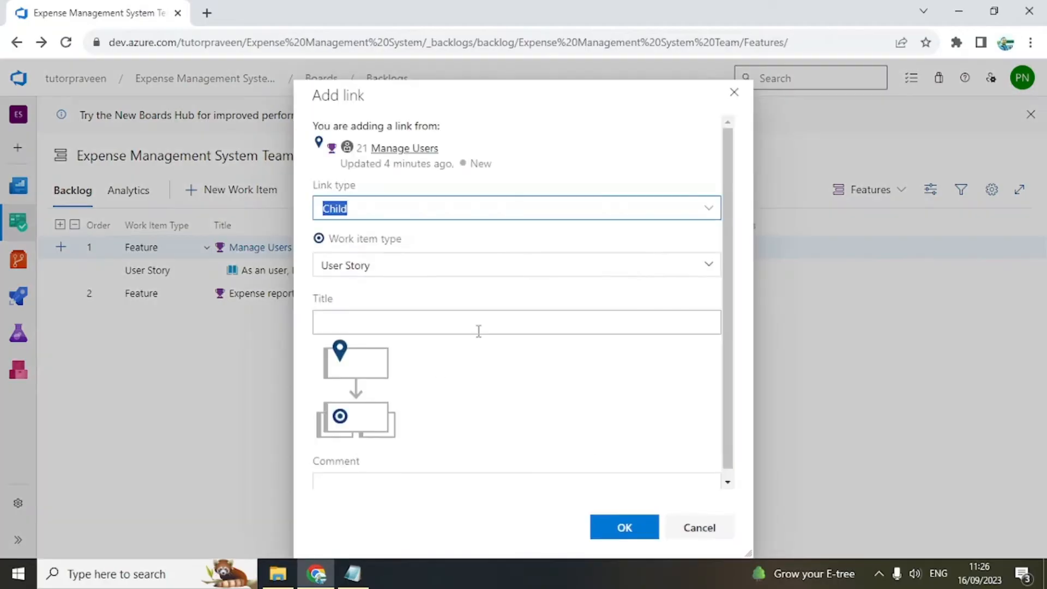
- Copy the user story about seeing a forecast of expenses from Product Backlog.txt into the new linked item's title
{"action": "left_click", "coordinate": [352, 574]}
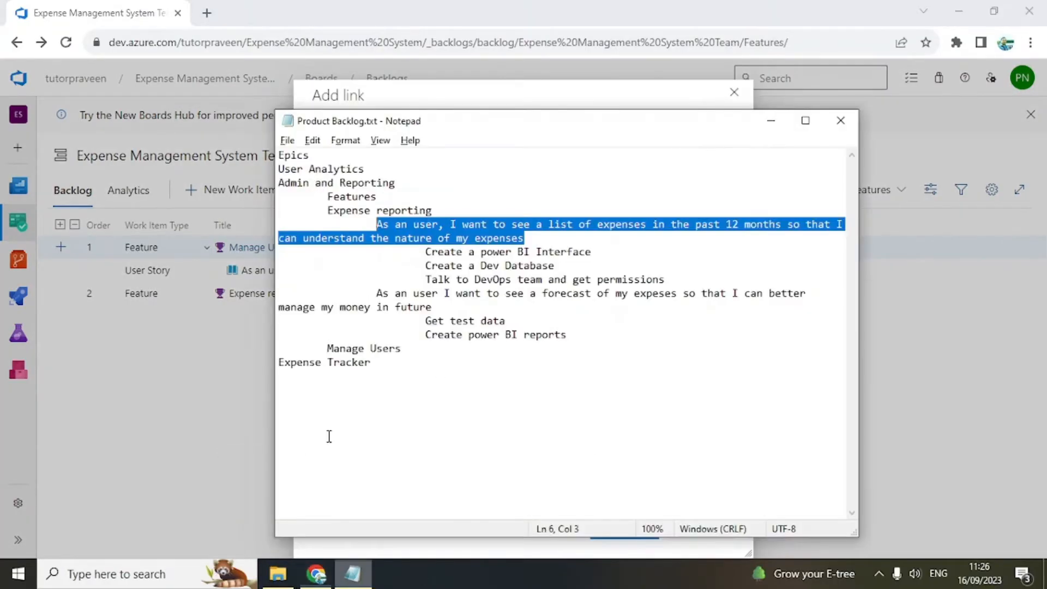
{"action": "left_click_drag", "start_coordinate": [433, 307], "coordinate": [376, 293]}
{"action": "key", "text": "ctrl+c"}
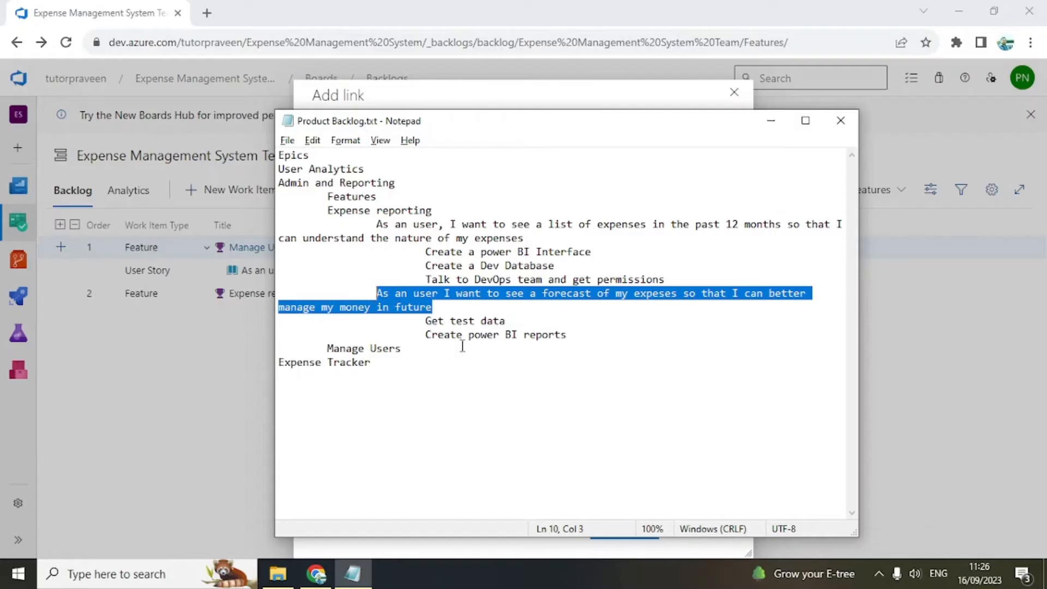
{"action": "key", "text": "alt+Tab"}
{"action": "key", "text": "ctrl+v"}
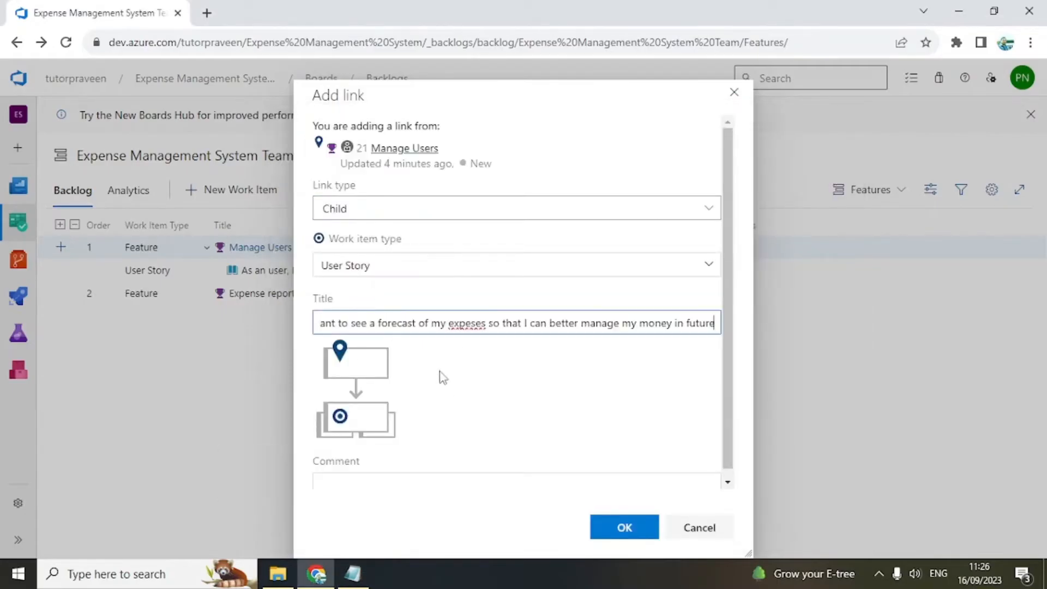
- Correct the title's misspelled word to "expenses" and insert a comma after "As an user"
{"action": "key", "text": "Right"}
{"action": "key", "text": "Right"}
{"action": "type", "text": "n"}
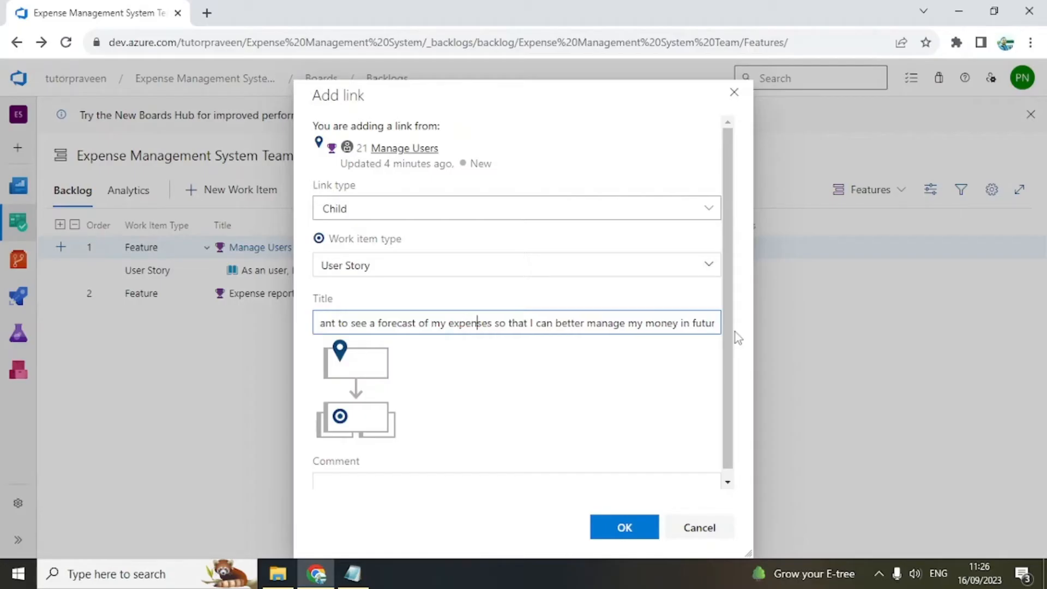
{"action": "key", "text": "Home"}
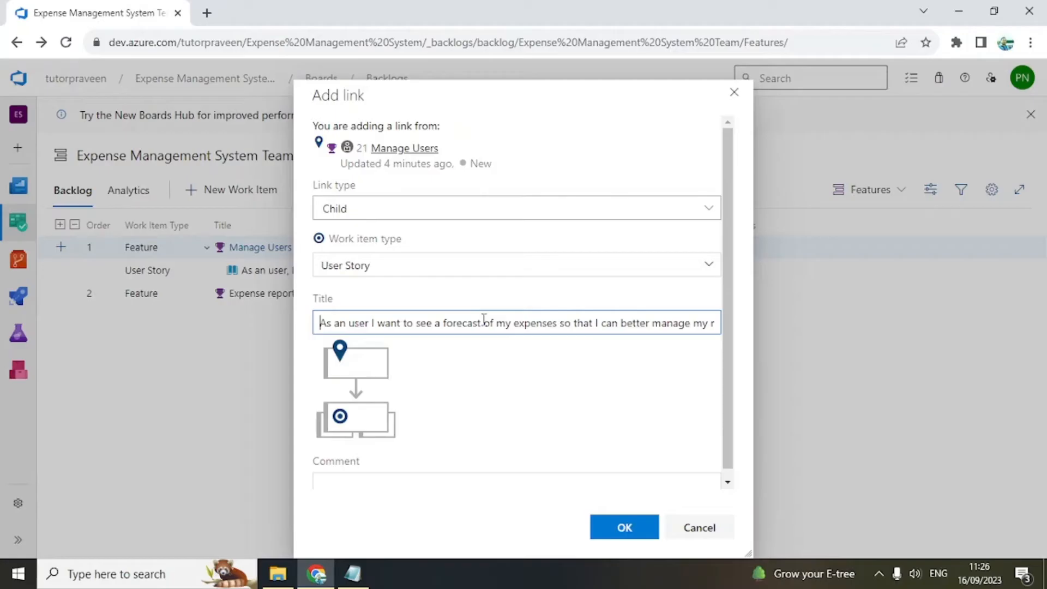
{"action": "left_click", "coordinate": [371, 322]}
{"action": "type", "text": ","}
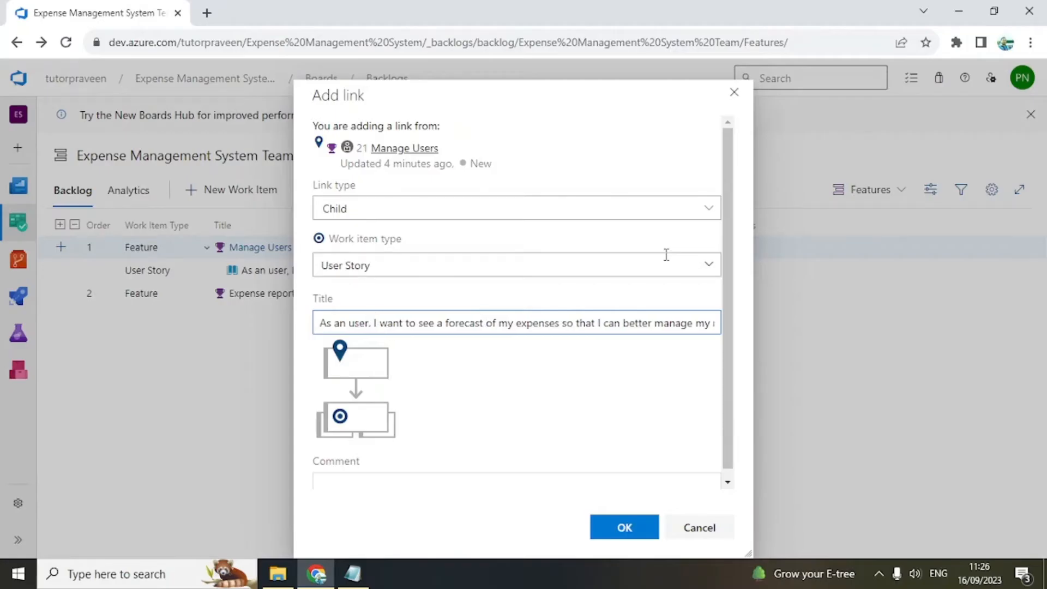
- Read through the forecast user story's title to its end, examining its want and reason parts
{"action": "key", "text": "ctrl+Right"}
{"action": "key", "text": "ctrl+Right"}
{"action": "key", "text": "ctrl+Right"}
{"action": "key", "text": "ctrl+Right"}
{"action": "key", "text": "ctrl+Right"}
{"action": "key", "text": "ctrl+Right"}
{"action": "key", "text": "ctrl+Right"}
{"action": "key", "text": "ctrl+Right"}
{"action": "key", "text": "ctrl+Right"}
{"action": "key", "text": "ctrl+Right"}
{"action": "key", "text": "ctrl+Right"}
{"action": "key", "text": "ctrl+Right"}
{"action": "key", "text": "ctrl+Right"}
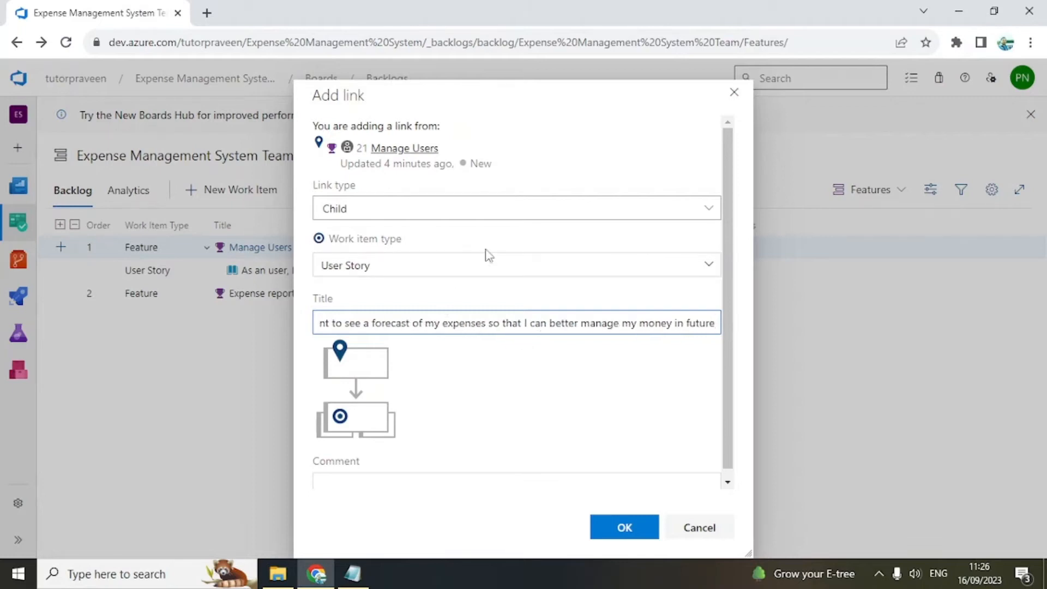
- Confirm the new linked item, check the parent under Related Work, and save and close the forecast user story
{"action": "left_click", "coordinate": [628, 528]}
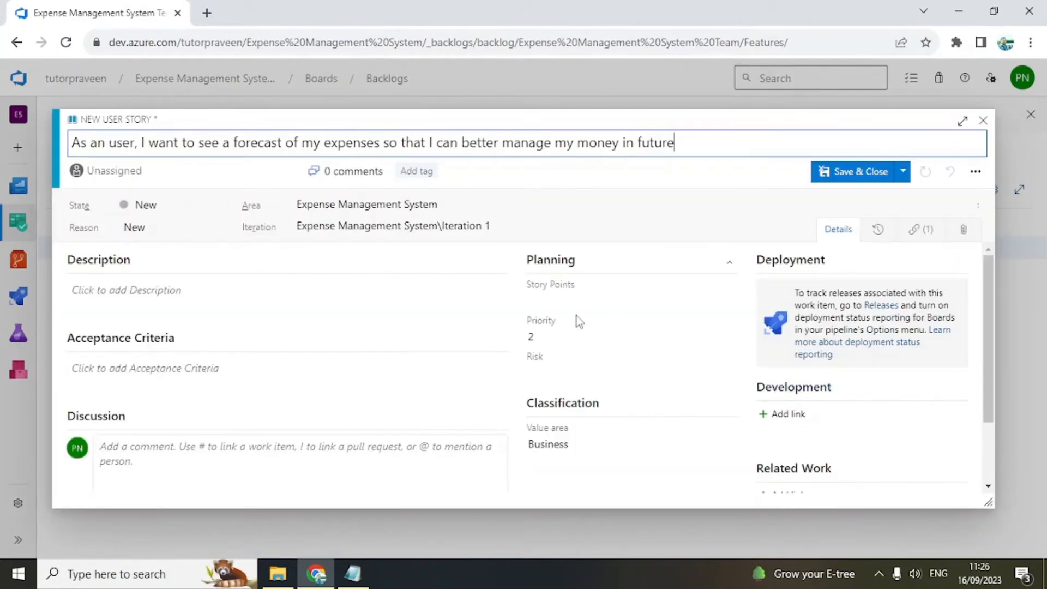
{"action": "scroll", "coordinate": [180, 329], "scroll_direction": "down", "scroll_amount": 2}
{"action": "scroll", "coordinate": [182, 289], "scroll_direction": "up", "scroll_amount": 2}
{"action": "scroll", "coordinate": [470, 422], "scroll_direction": "down", "scroll_amount": 2}
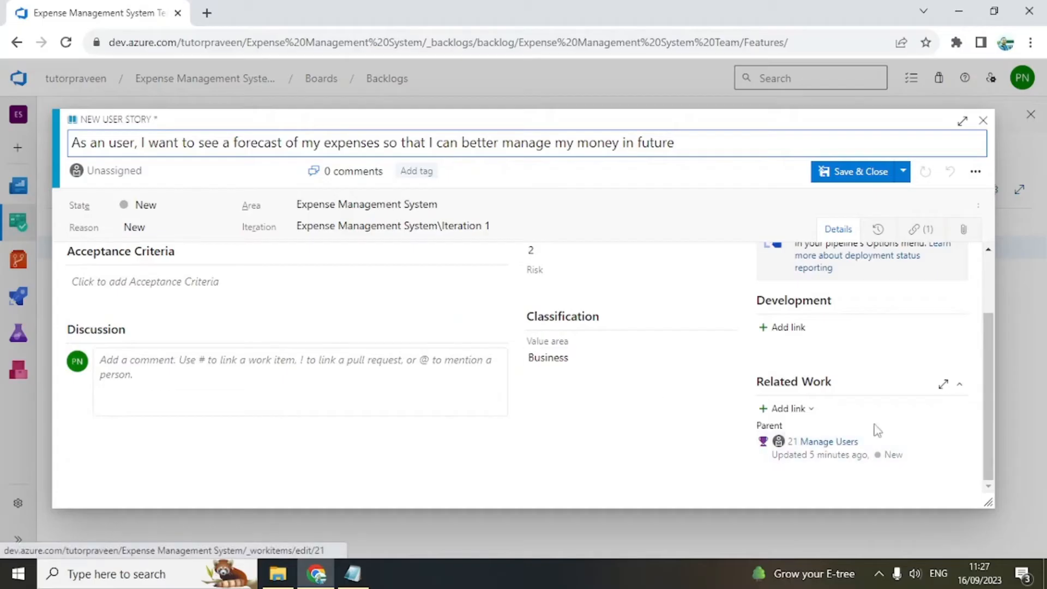
{"action": "left_click", "coordinate": [842, 172]}
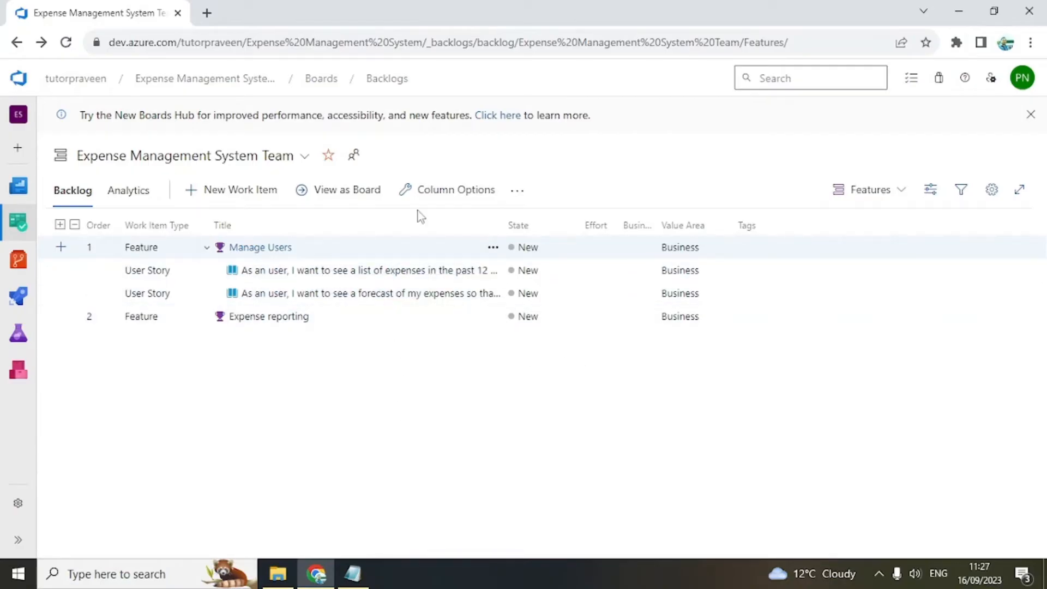
- Switch the backlog level to Epics and expand Admin and Reporting and its Manage Users feature down to the user stories
{"action": "left_click", "coordinate": [867, 189]}
{"action": "left_click", "coordinate": [823, 221]}
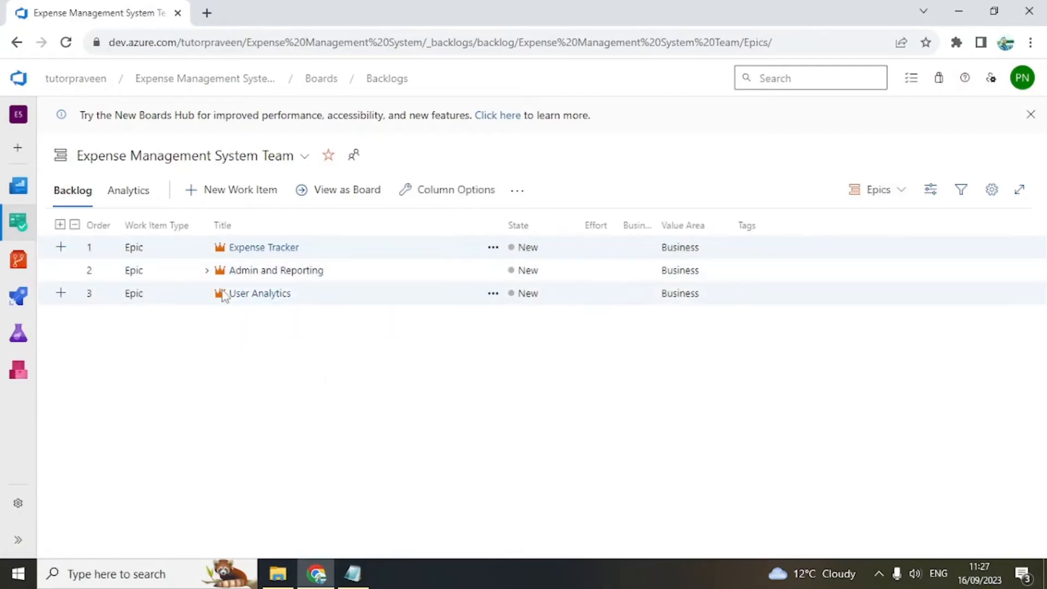
{"action": "left_click", "coordinate": [207, 270]}
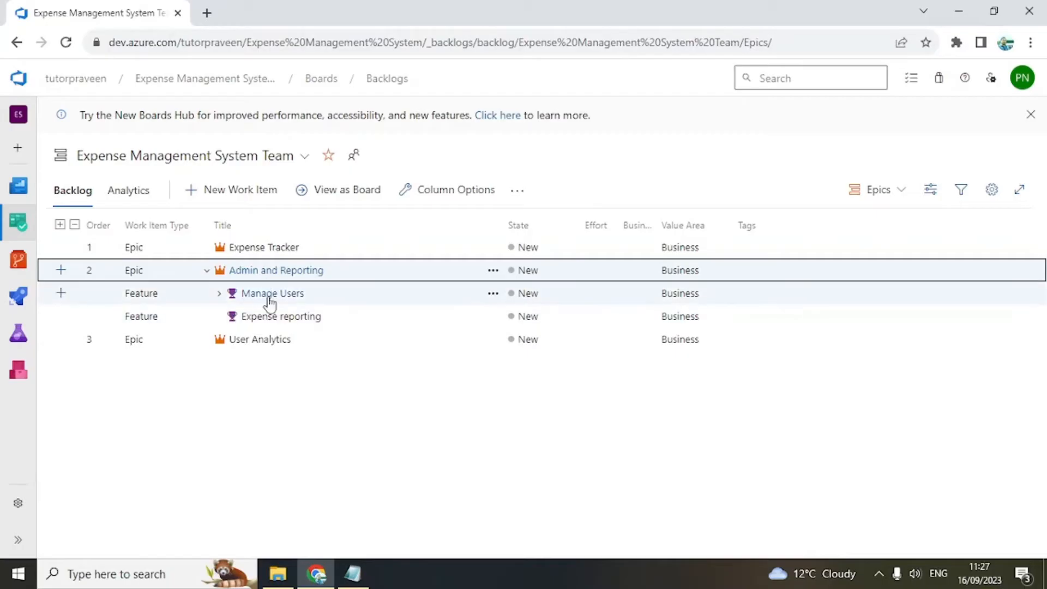
{"action": "left_click", "coordinate": [218, 294]}
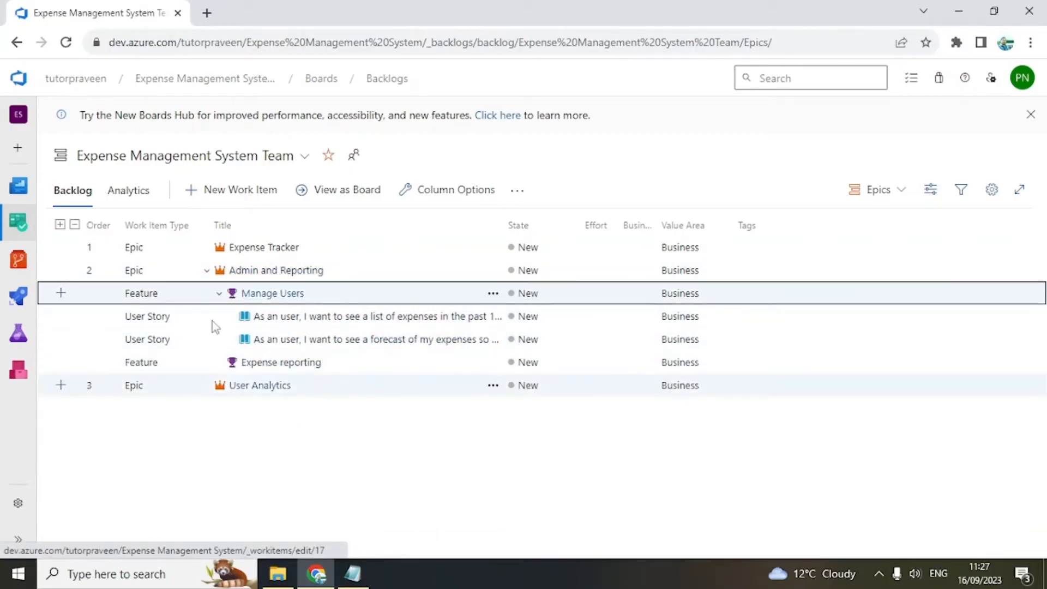
{"action": "left_click", "coordinate": [565, 480]}
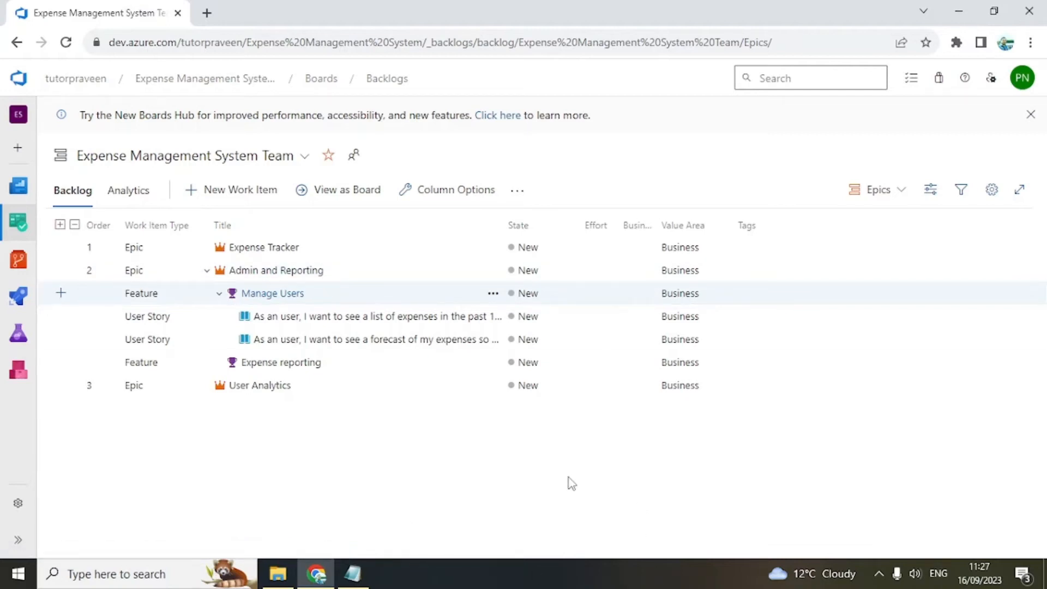
- Examine the epic, feature and user story hierarchy by collapsing and expanding Manage Users, and collapse the Admin and Reporting epic
{"action": "left_click", "coordinate": [219, 293]}
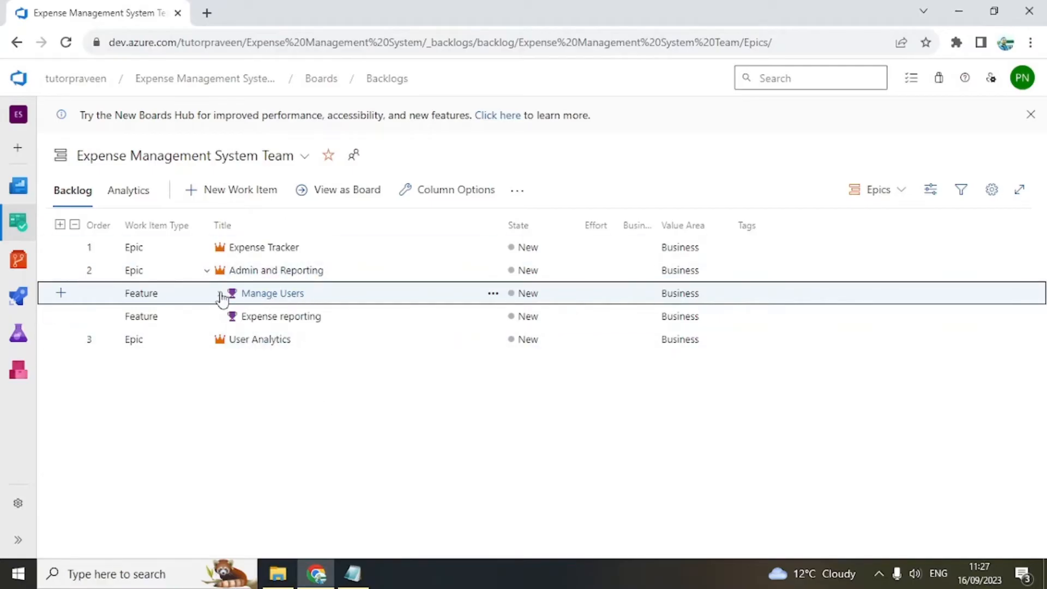
{"action": "left_click", "coordinate": [220, 295]}
{"action": "left_click", "coordinate": [220, 295]}
{"action": "left_click", "coordinate": [221, 297]}
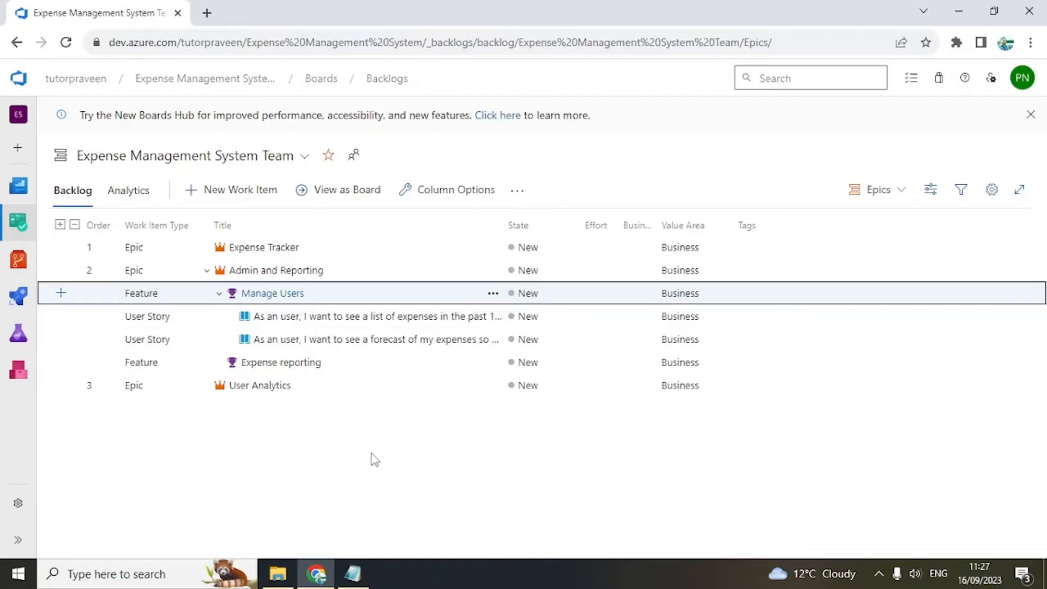
{"action": "left_click", "coordinate": [415, 424]}
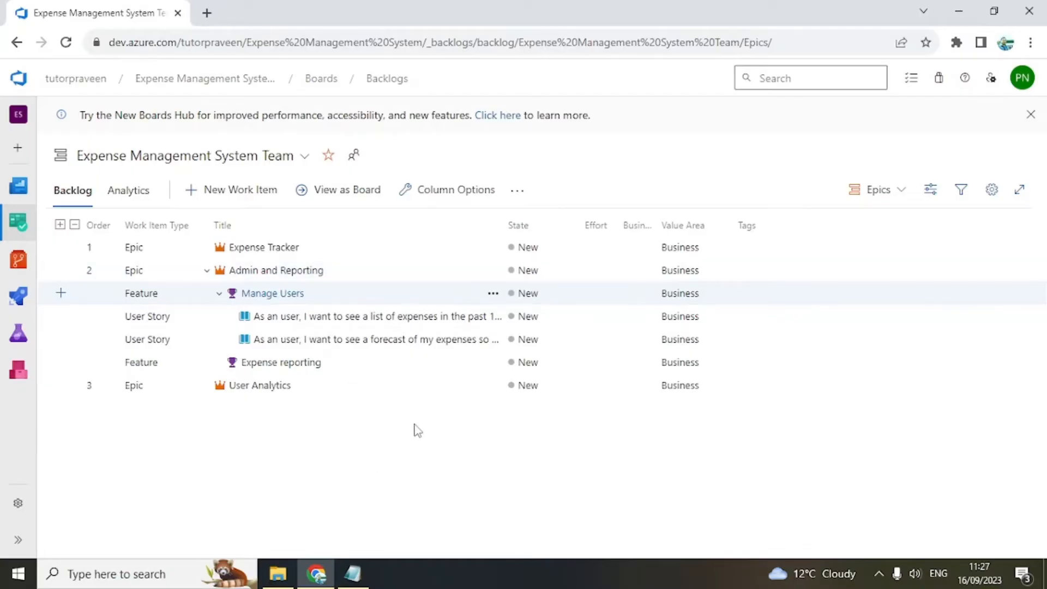
{"action": "left_click", "coordinate": [220, 295]}
{"action": "left_click", "coordinate": [207, 270]}
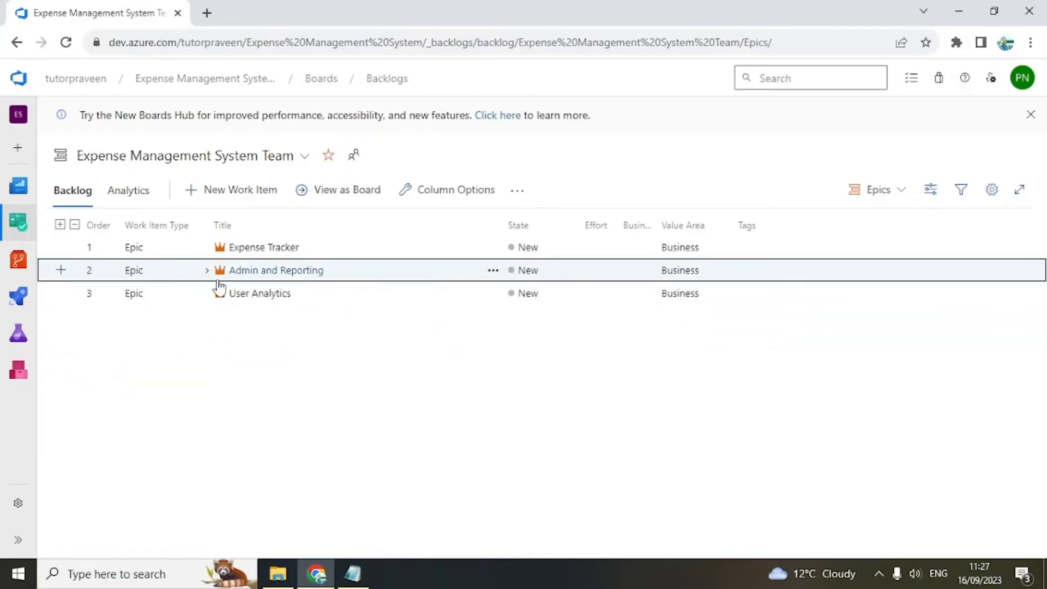
{"action": "left_click", "coordinate": [393, 399]}
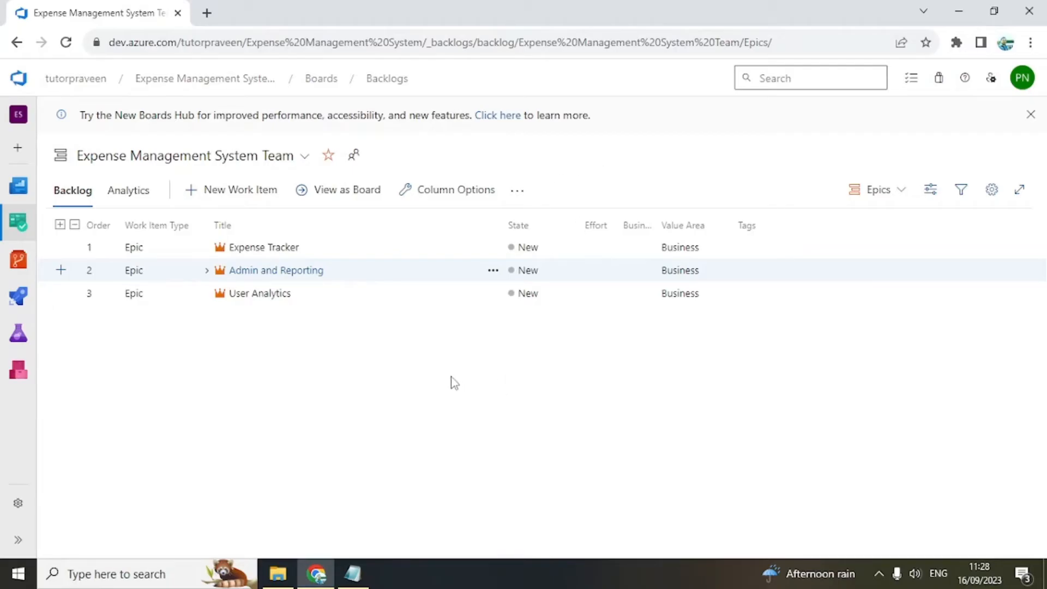
- Set the priority of the 12-month expenses user story under Manage Users to 1, save and close it, and collapse the feature
{"action": "left_click", "coordinate": [206, 273]}
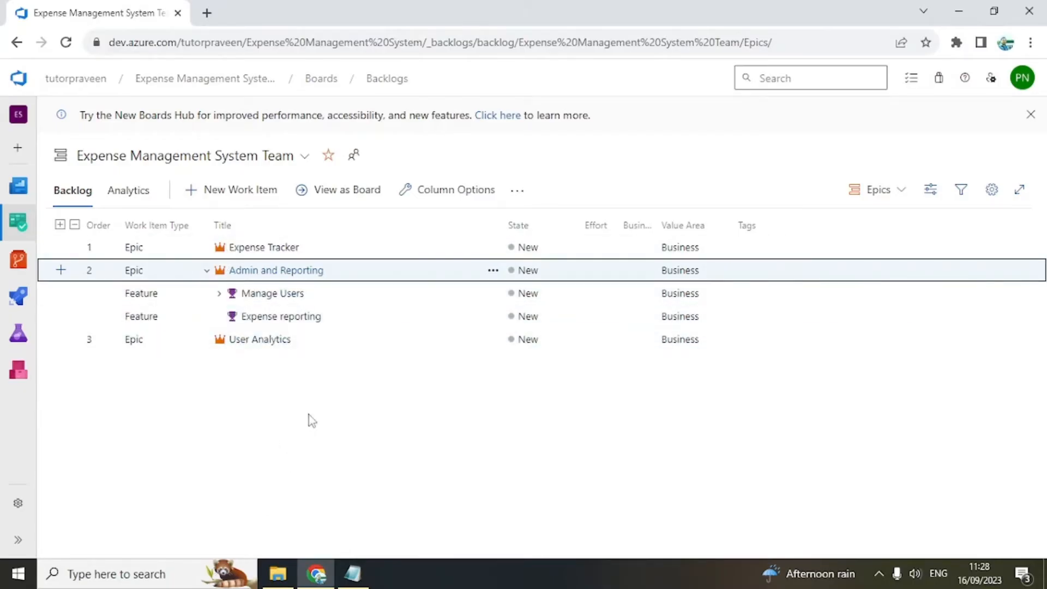
{"action": "left_click", "coordinate": [219, 293]}
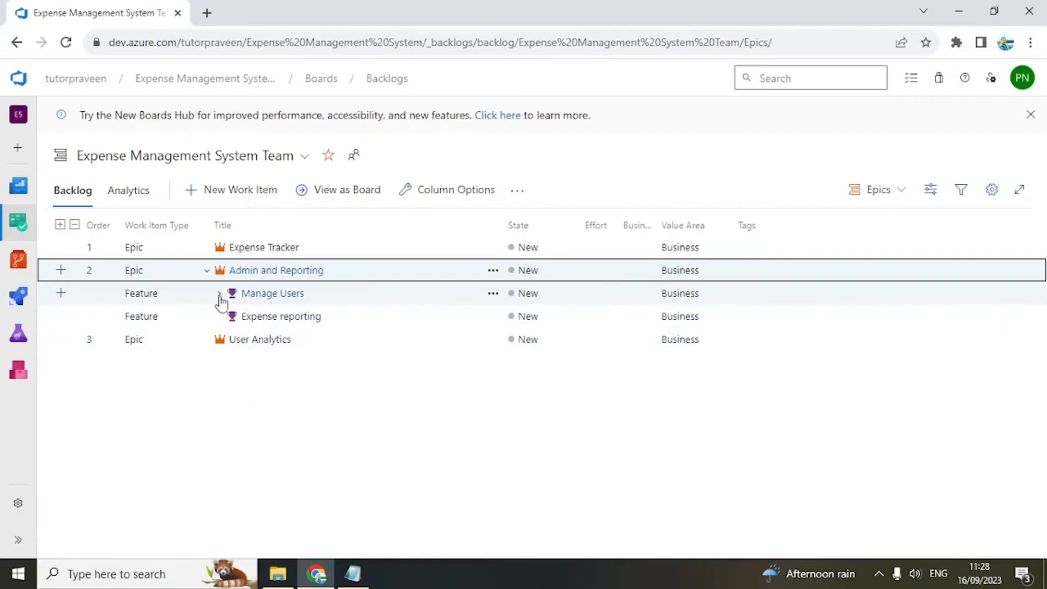
{"action": "left_click", "coordinate": [384, 317]}
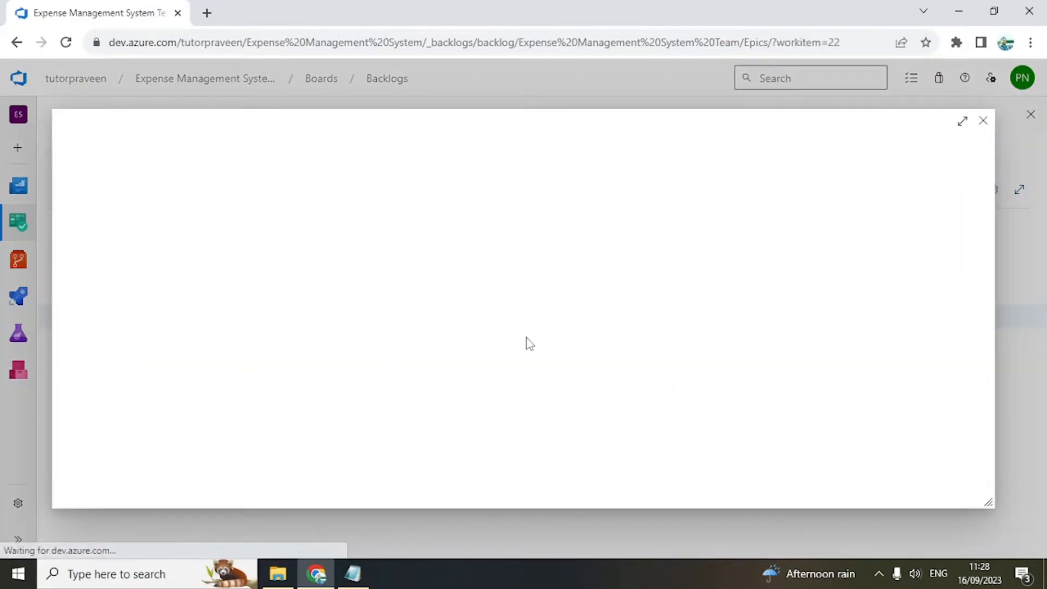
{"action": "scroll", "coordinate": [615, 344], "scroll_direction": "down", "scroll_amount": 2}
{"action": "scroll", "coordinate": [684, 360], "scroll_direction": "up", "scroll_amount": 2}
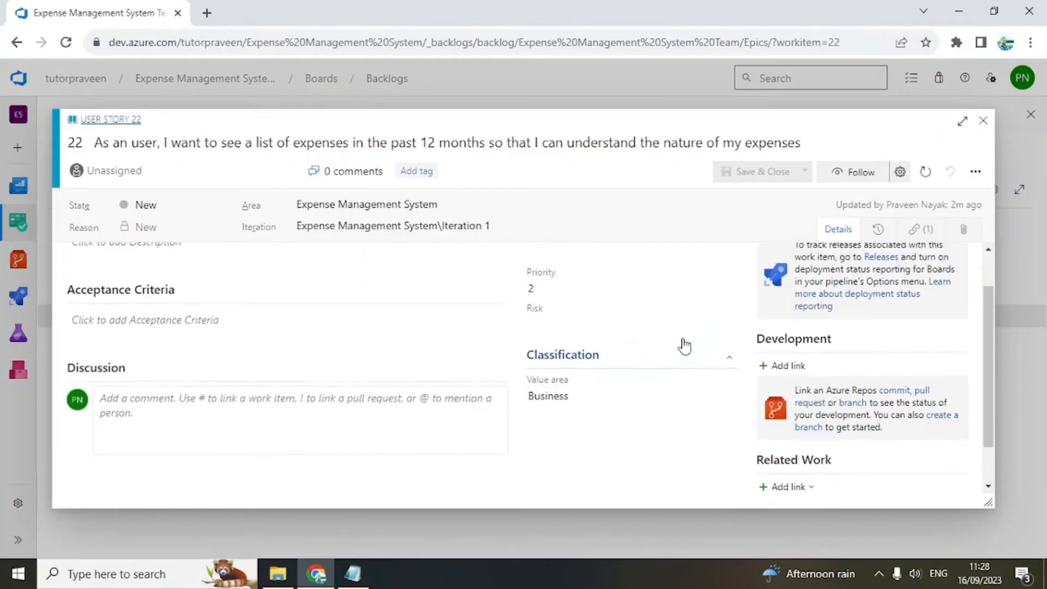
{"action": "left_click", "coordinate": [727, 340]}
{"action": "left_click", "coordinate": [600, 355]}
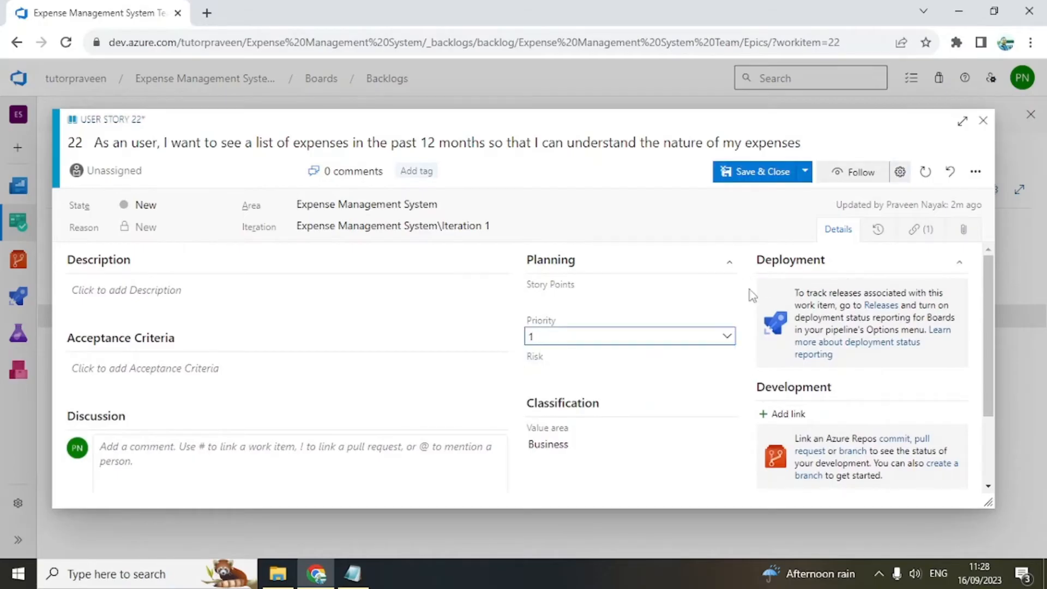
{"action": "left_click", "coordinate": [759, 174]}
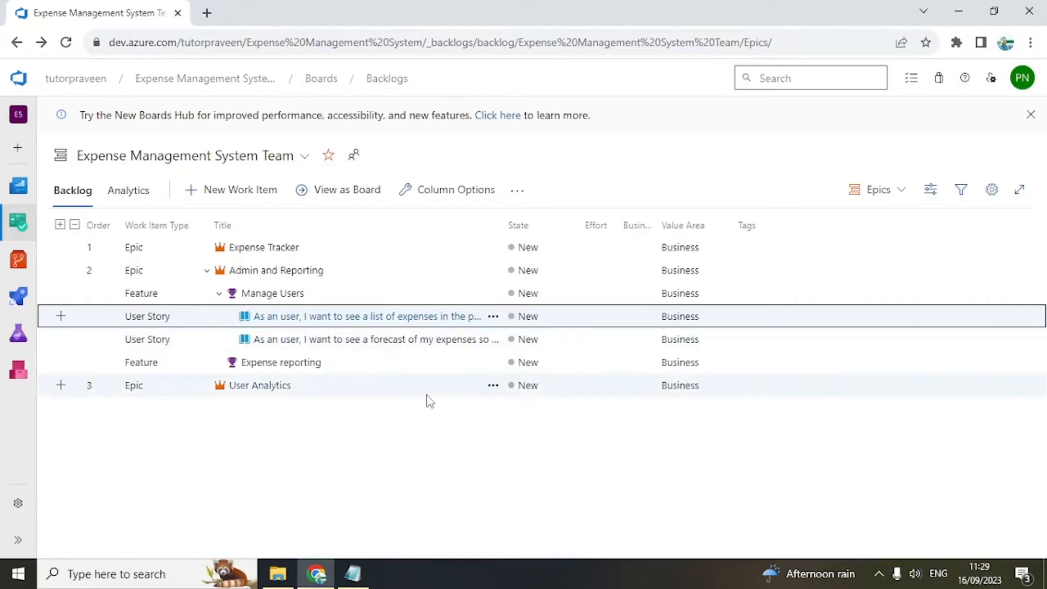
{"action": "left_click", "coordinate": [217, 295]}
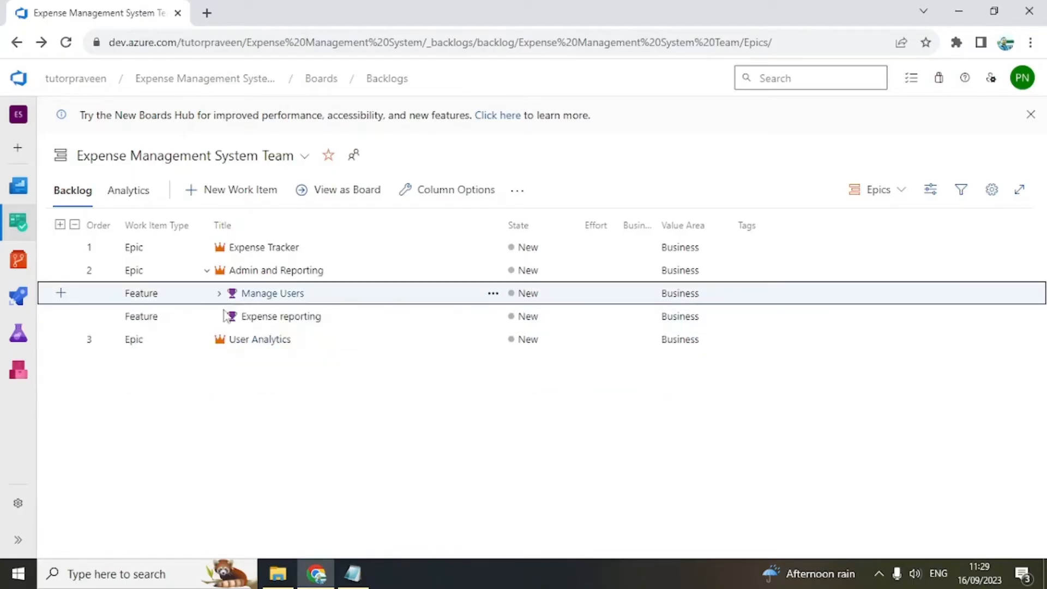
- Widen the Title column and move the forecast user story above the 12-month expenses story under Manage Users, then collapse the feature
{"action": "left_click", "coordinate": [218, 295]}
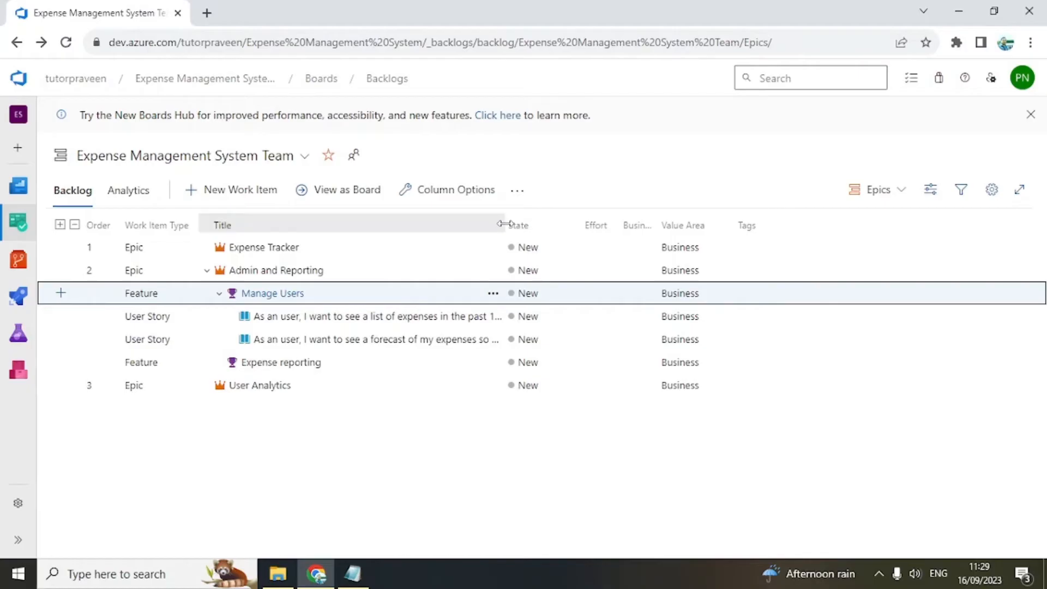
{"action": "left_click_drag", "start_coordinate": [505, 225], "coordinate": [714, 224]}
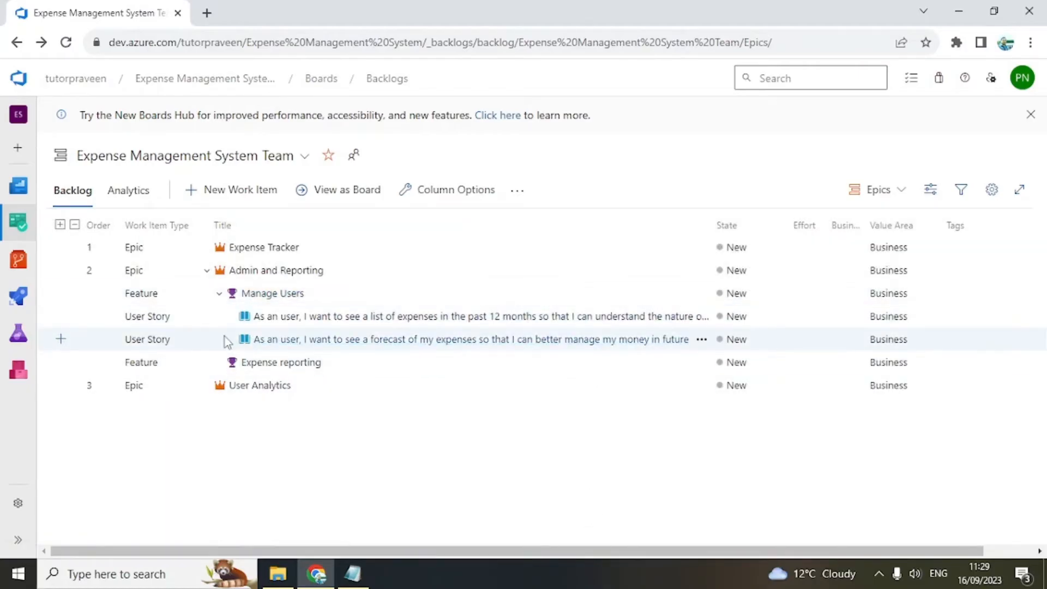
{"action": "left_click_drag", "start_coordinate": [230, 340], "coordinate": [225, 318]}
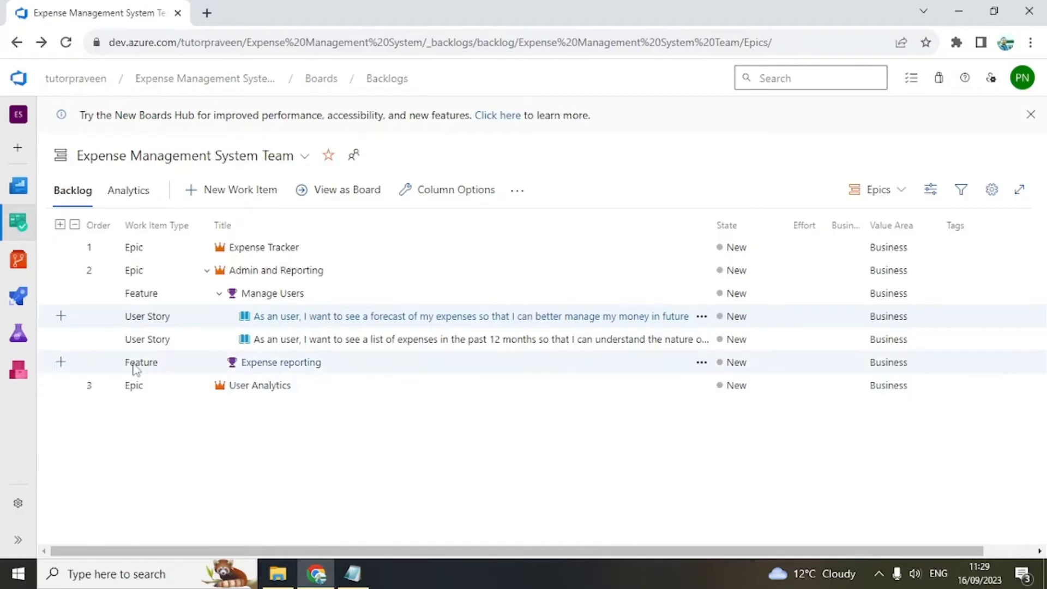
{"action": "left_click", "coordinate": [219, 298]}
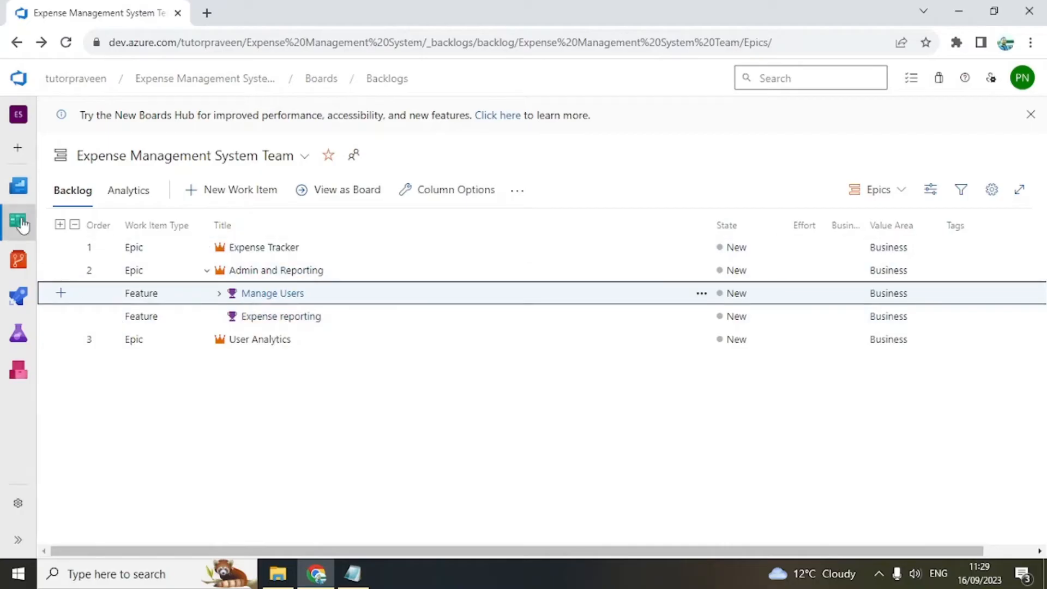
- Open the team's sprint taskboard for Iteration 1 and enlarge the page display
{"action": "mouse_move", "coordinate": [18, 223]}
{"action": "left_click", "coordinate": [77, 327]}
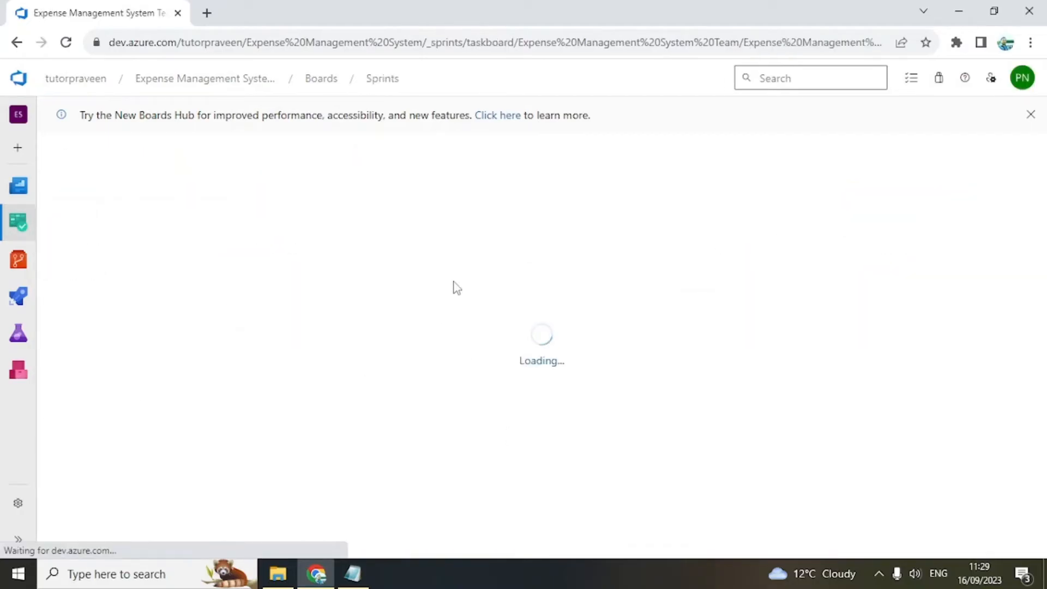
{"action": "key", "text": "ctrl+minus"}
{"action": "key", "text": "ctrl+minus"}
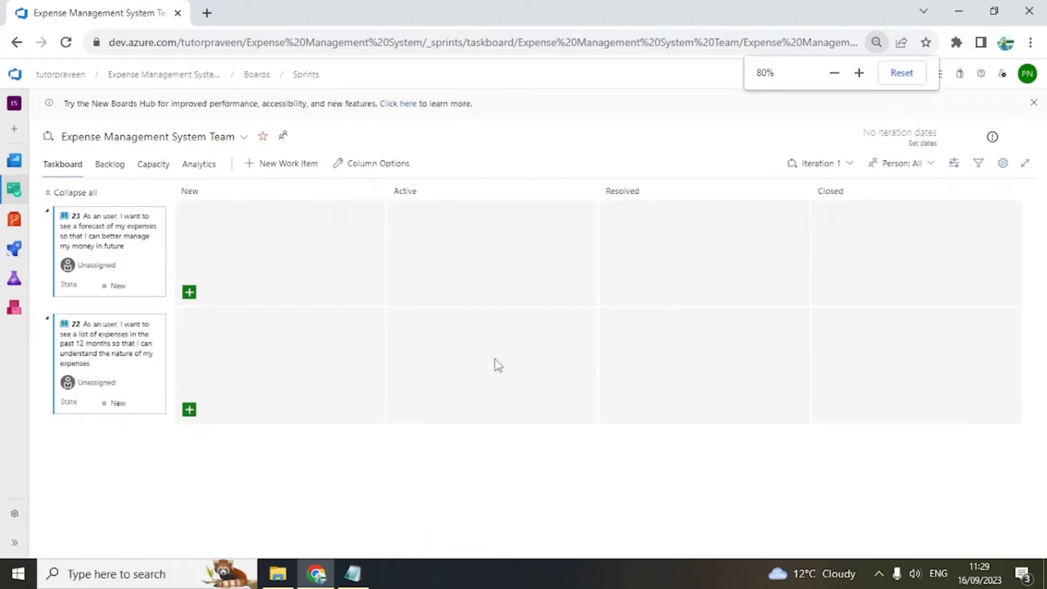
{"action": "key", "text": "ctrl+plus"}
{"action": "key", "text": "ctrl+plus"}
{"action": "key", "text": "ctrl+plus"}
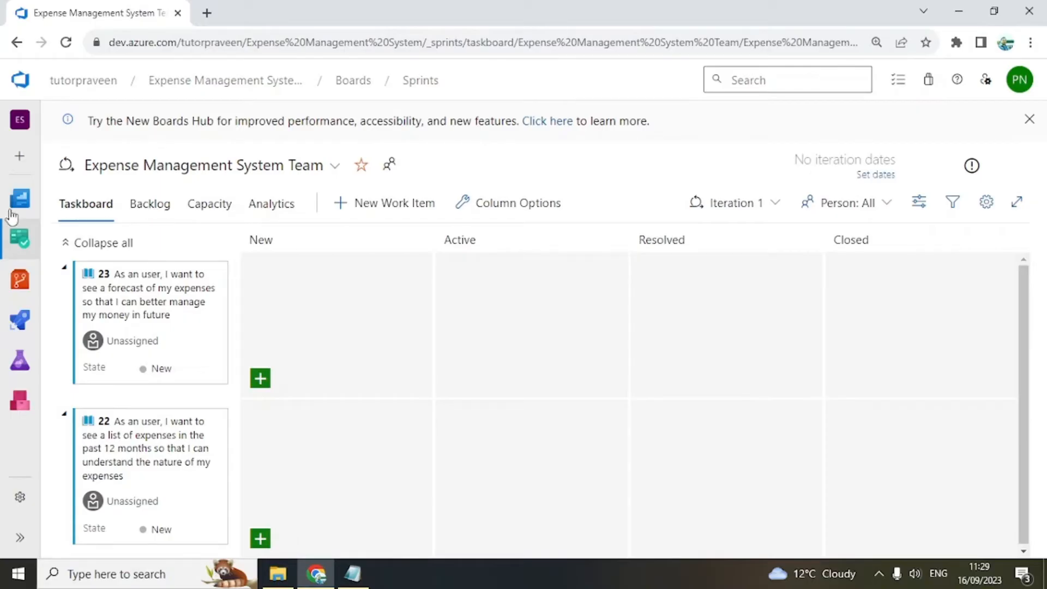
- View the Iteration 1 sprint backlog, close its planning pane, and return to the taskboard
{"action": "mouse_move", "coordinate": [8, 244]}
{"action": "left_click", "coordinate": [148, 210]}
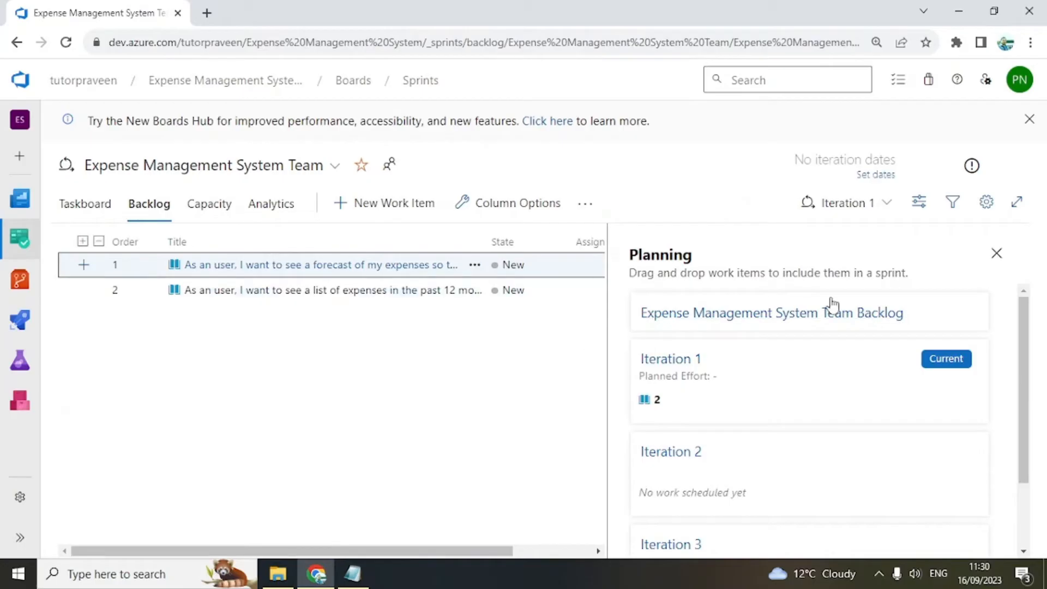
{"action": "left_click", "coordinate": [997, 254]}
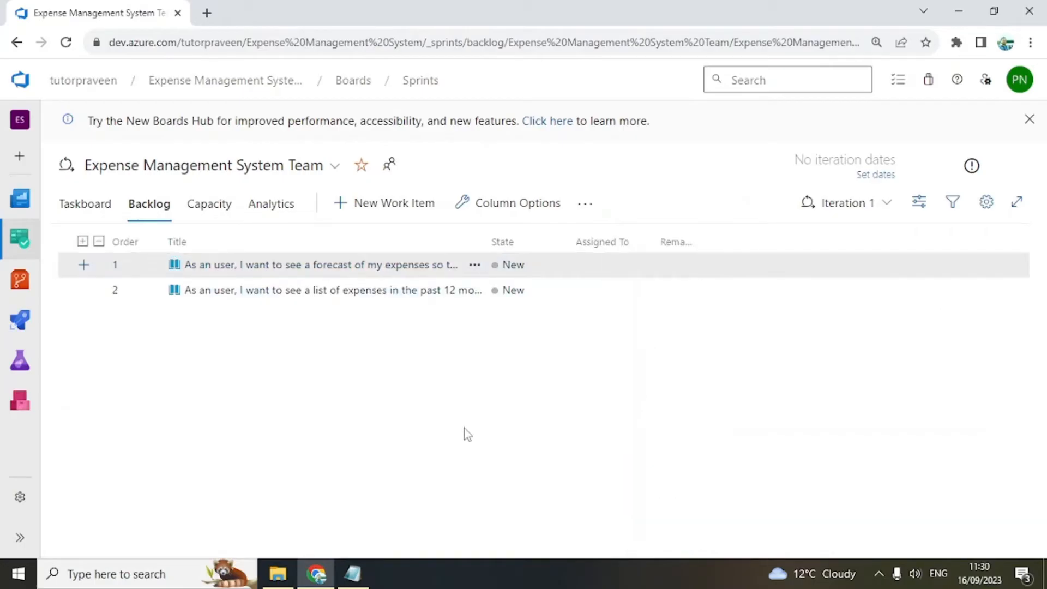
{"action": "left_click", "coordinate": [66, 208]}
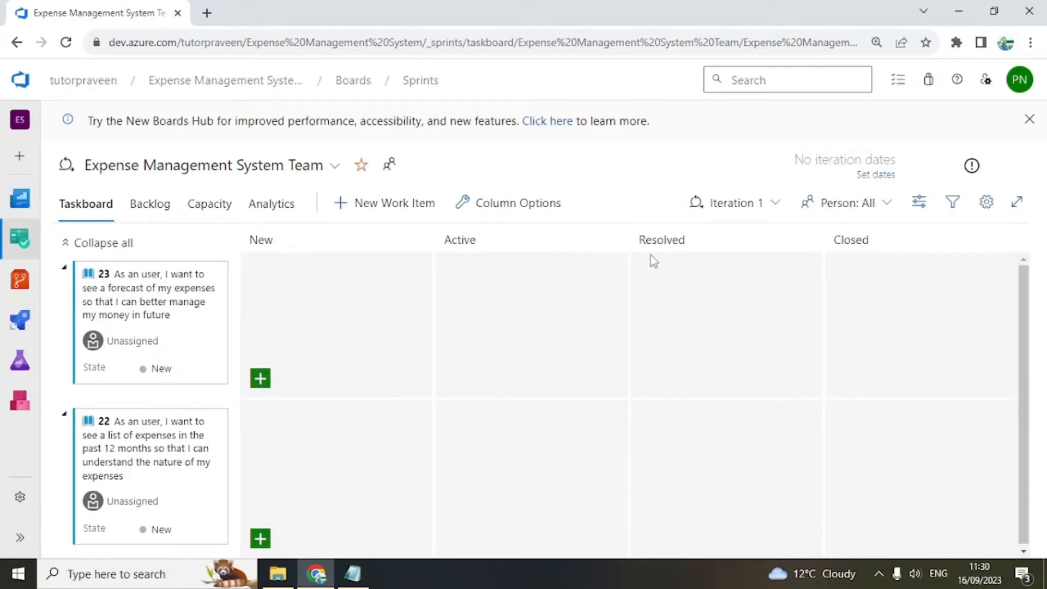
- Keep Iteration 1 selected, set its dates to 9/18/2023 through 9/29/2023, and save the iteration
{"action": "left_click", "coordinate": [733, 203]}
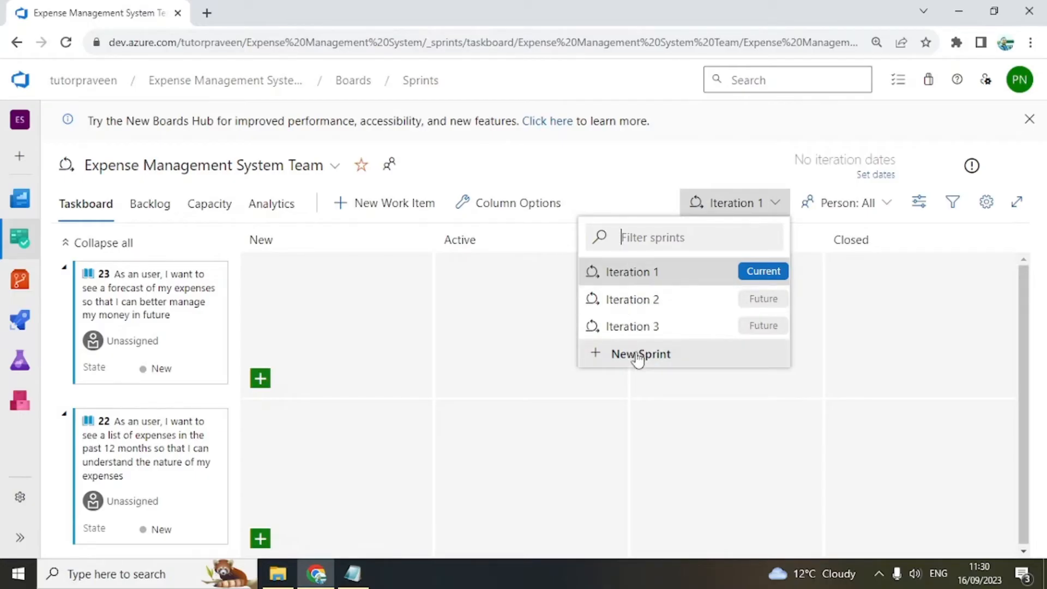
{"action": "left_click", "coordinate": [633, 276]}
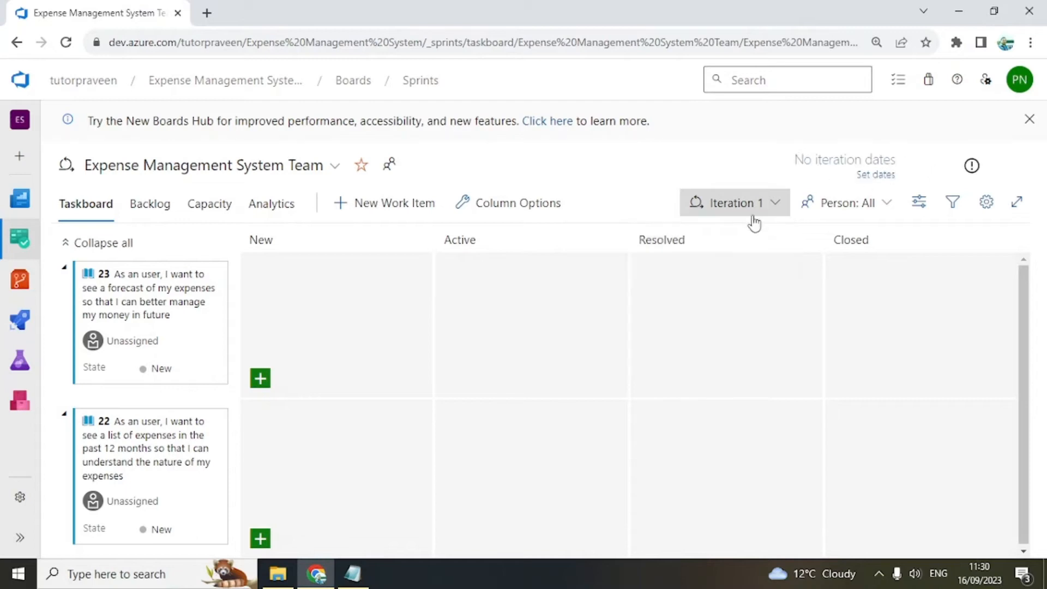
{"action": "left_click", "coordinate": [880, 176]}
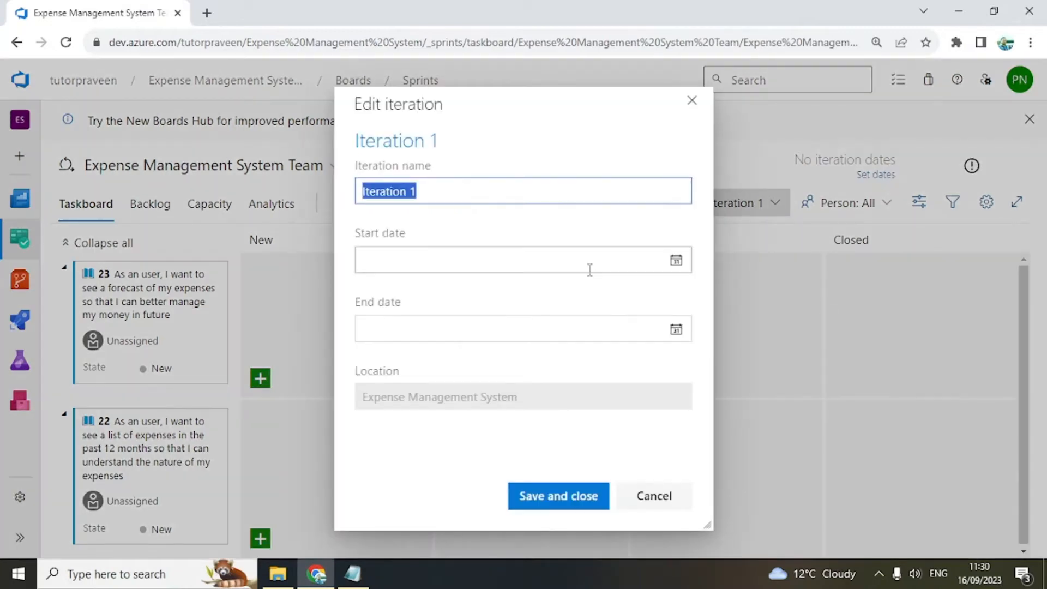
{"action": "left_click", "coordinate": [676, 260]}
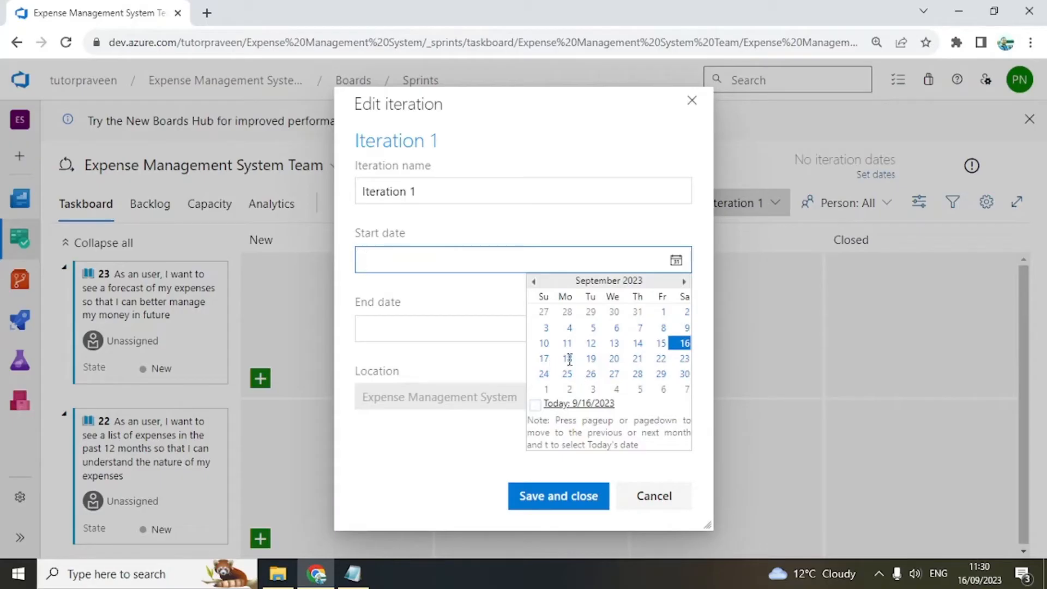
{"action": "left_click", "coordinate": [567, 358]}
{"action": "left_click", "coordinate": [676, 329]}
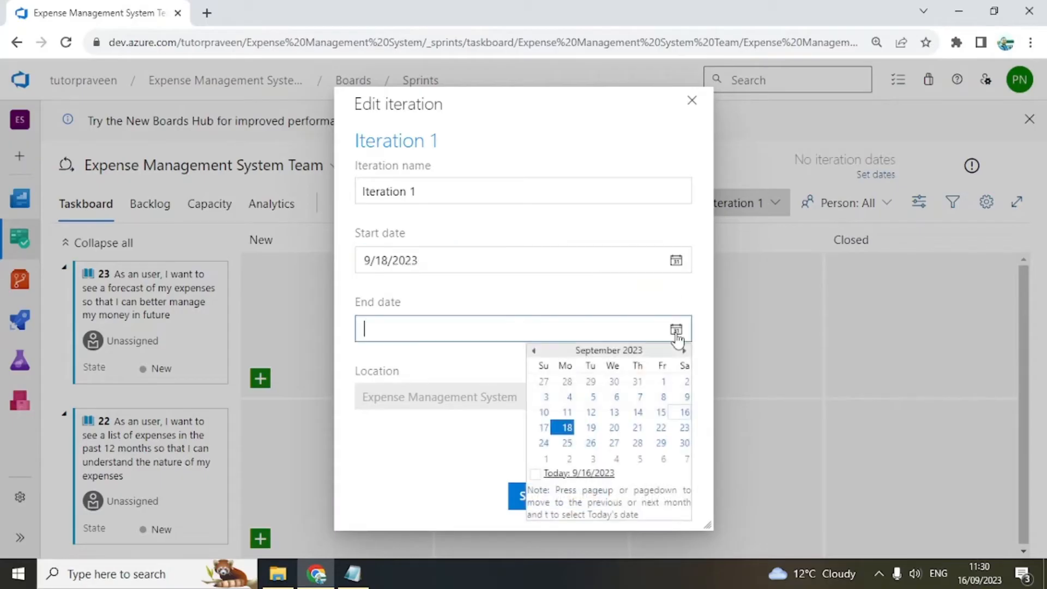
{"action": "left_click", "coordinate": [661, 443]}
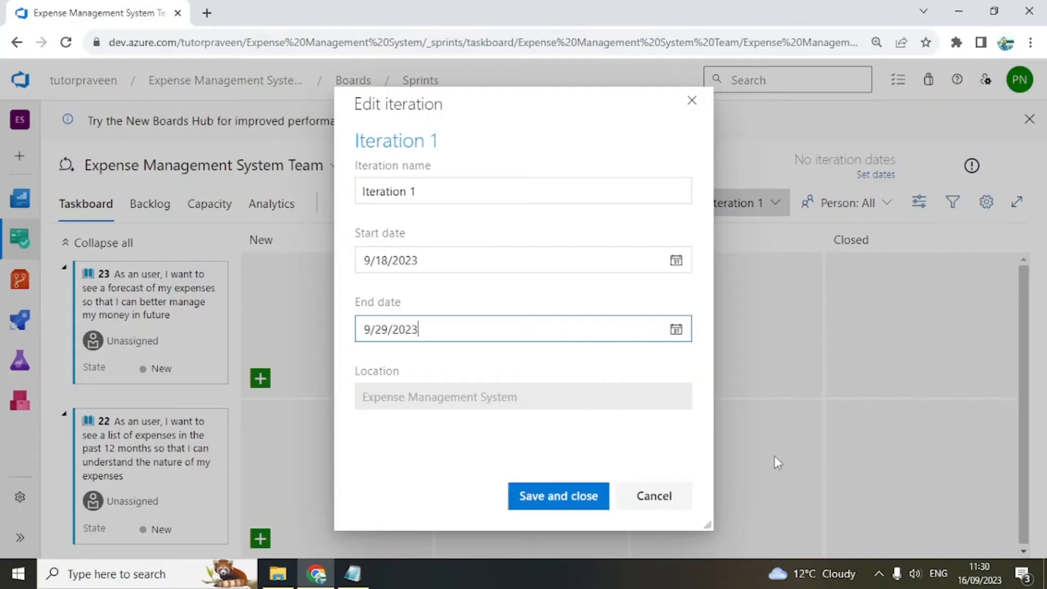
{"action": "left_click", "coordinate": [388, 260]}
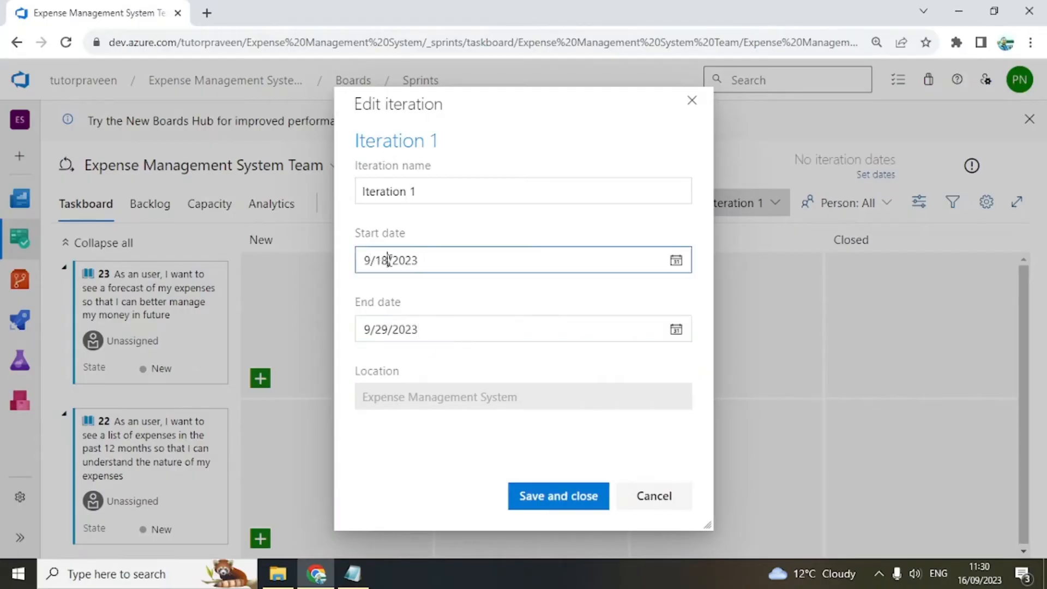
{"action": "left_click", "coordinate": [425, 328]}
{"action": "left_click", "coordinate": [597, 497]}
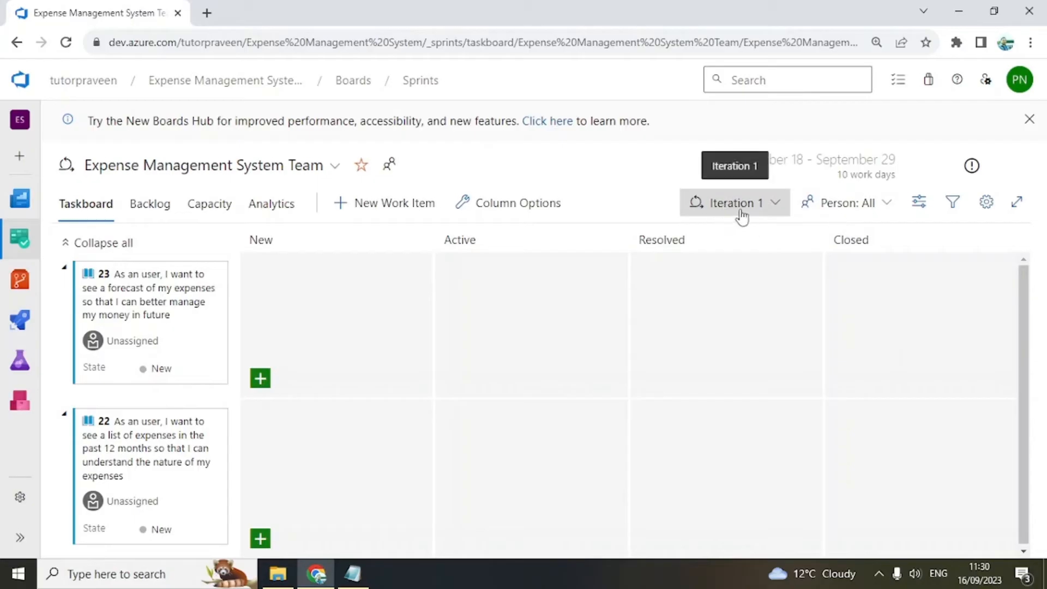
- Switch to Iteration 2, set its dates to 10/2/2023 through 10/13/2023, and save the iteration
{"action": "left_click", "coordinate": [760, 208]}
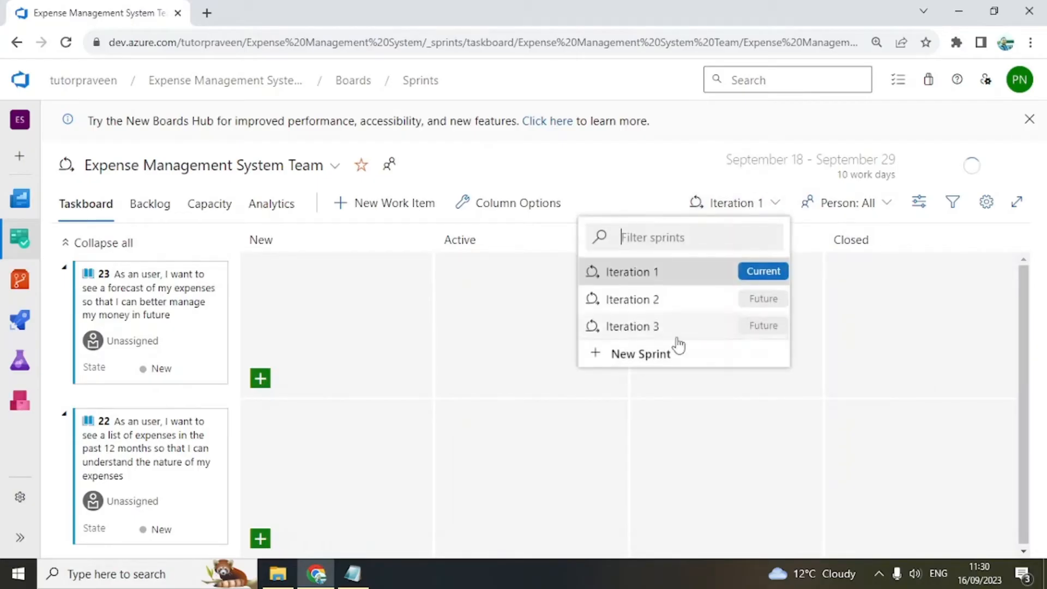
{"action": "left_click", "coordinate": [620, 301]}
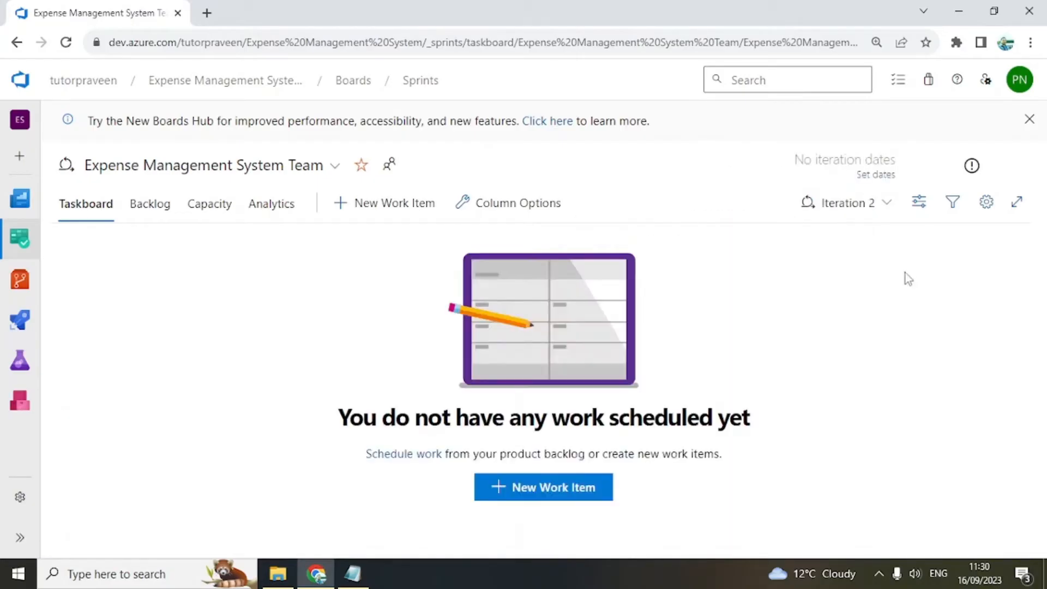
{"action": "left_click", "coordinate": [876, 175]}
{"action": "left_click", "coordinate": [677, 260]}
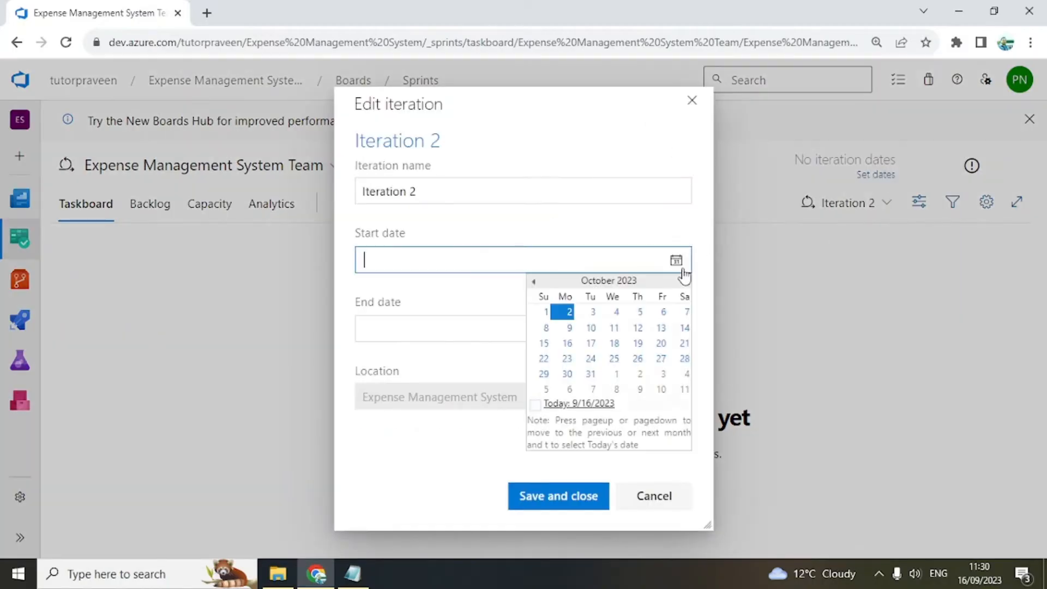
{"action": "left_click", "coordinate": [569, 313]}
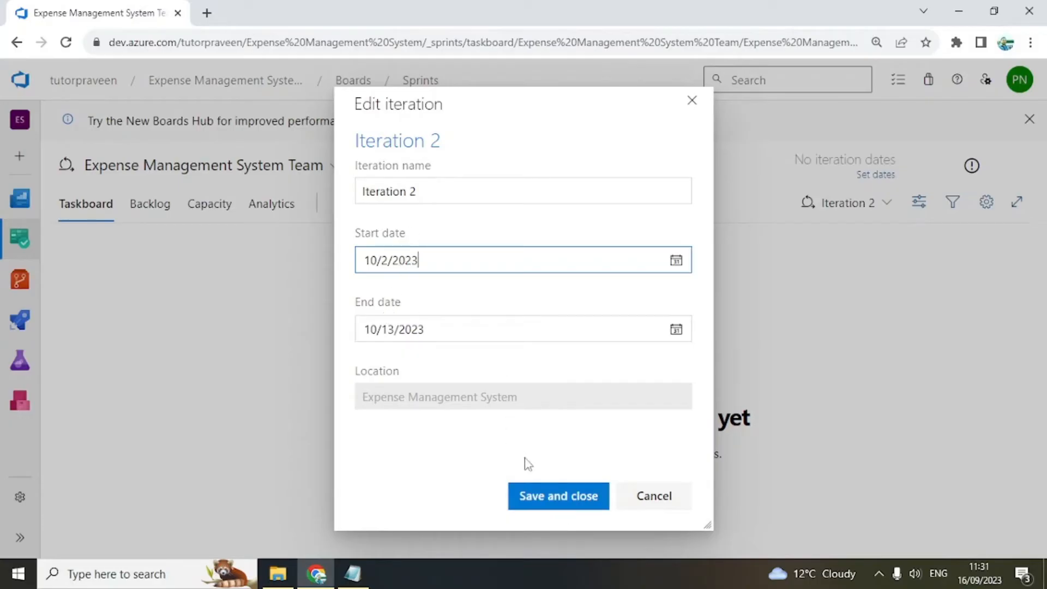
{"action": "left_click", "coordinate": [528, 497]}
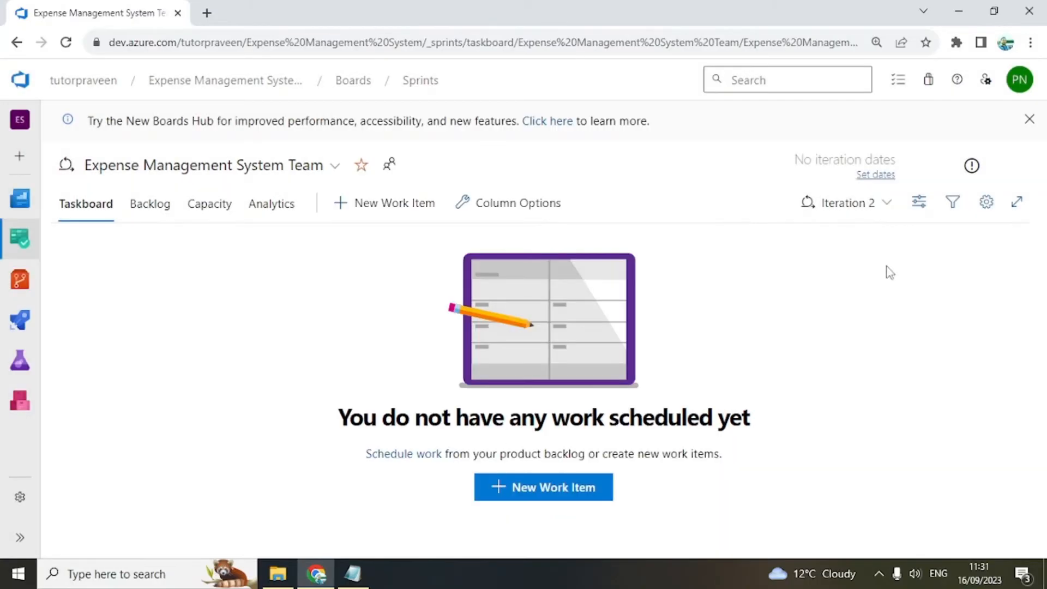
- Switch to Iteration 3, set its dates to 10/16/2023 through 10/27/2023, and save the iteration
{"action": "left_click", "coordinate": [876, 210]}
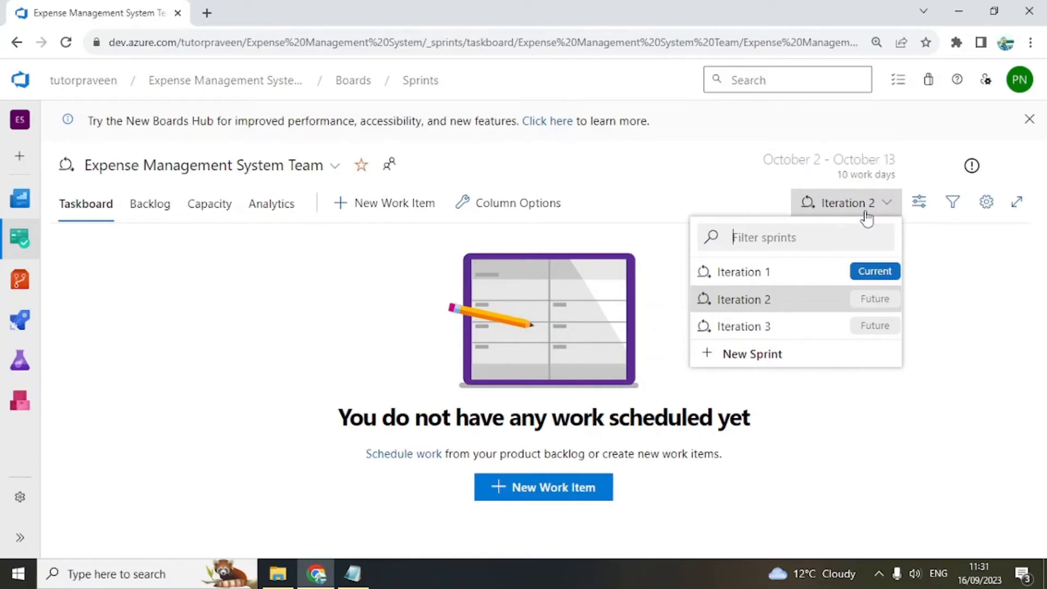
{"action": "left_click", "coordinate": [754, 327]}
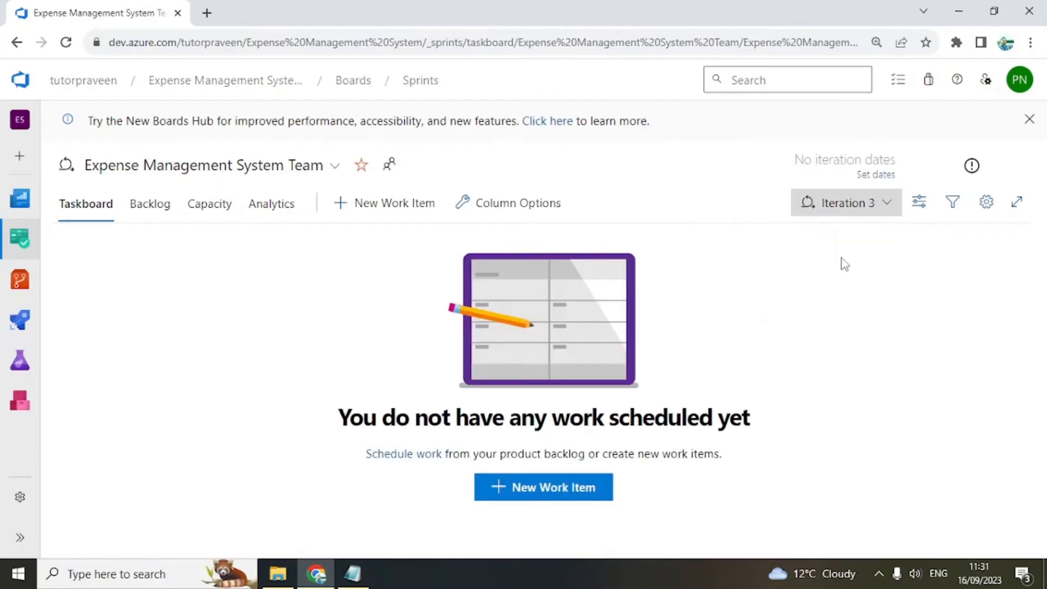
{"action": "left_click", "coordinate": [875, 175]}
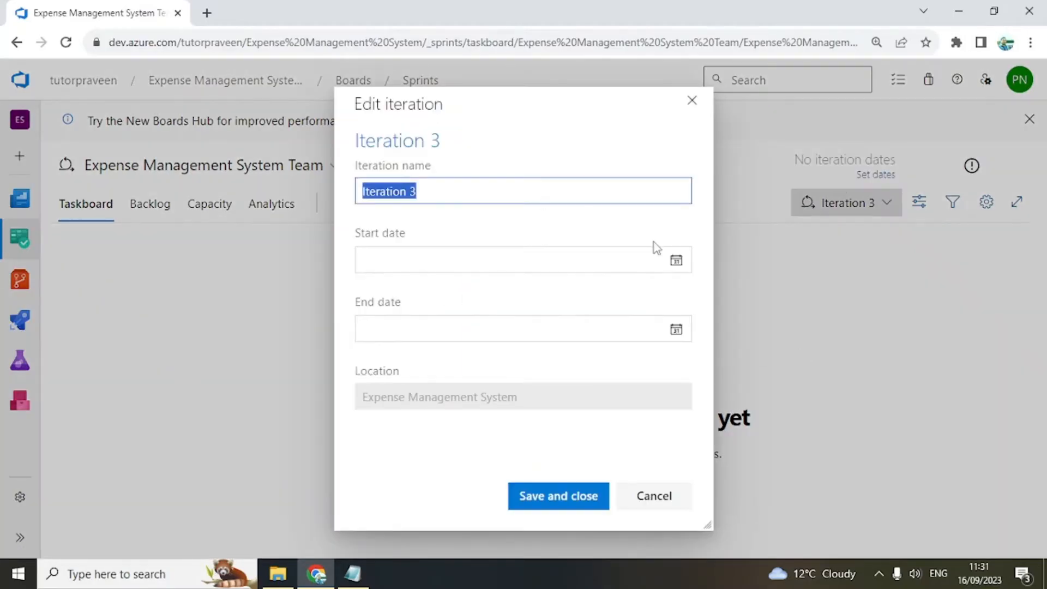
{"action": "left_click", "coordinate": [676, 261]}
{"action": "left_click", "coordinate": [567, 343]}
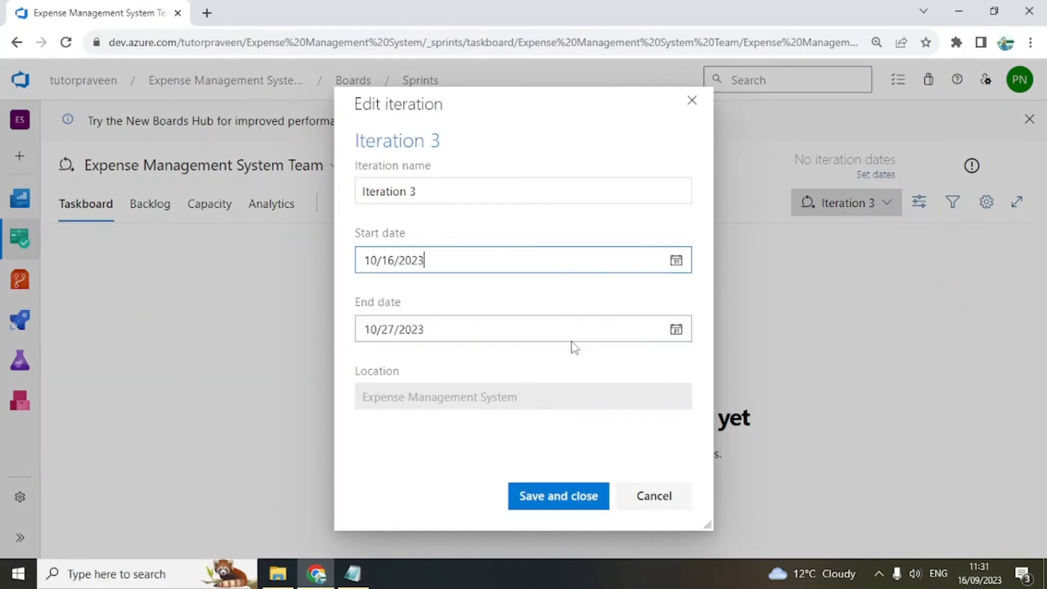
{"action": "left_click", "coordinate": [549, 497]}
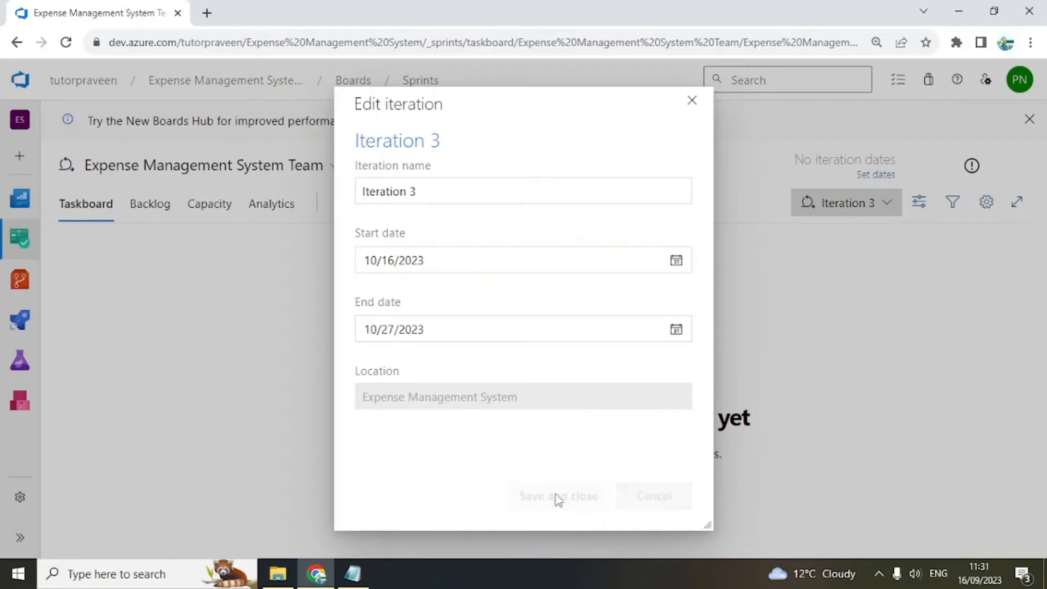
- Create a new sprint named Iteration 4 running from 10/30/2023 to 11/10/2023 in Expense Management System
{"action": "left_click", "coordinate": [887, 203]}
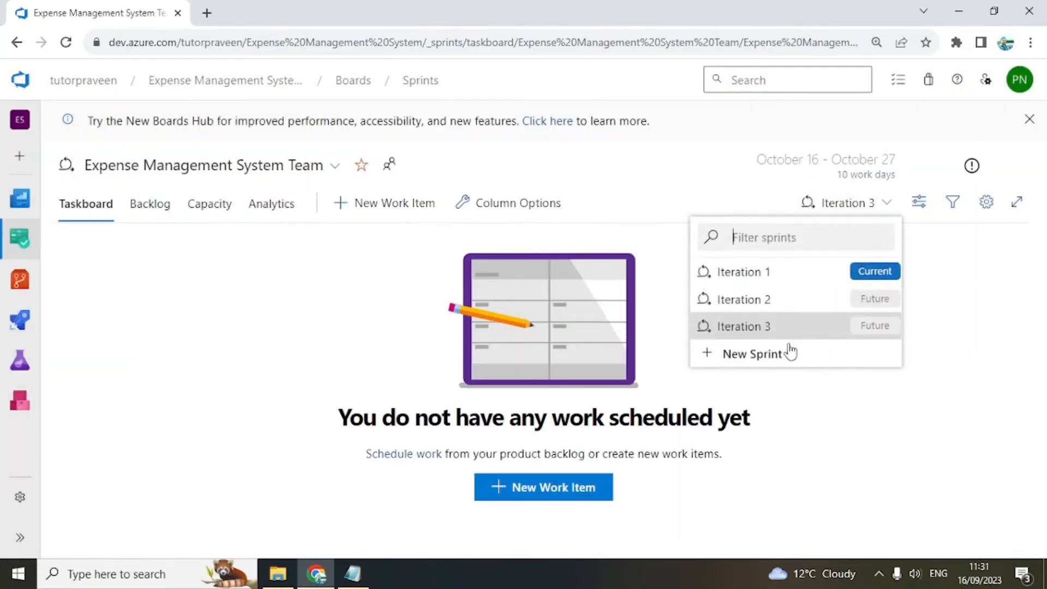
{"action": "left_click", "coordinate": [752, 355]}
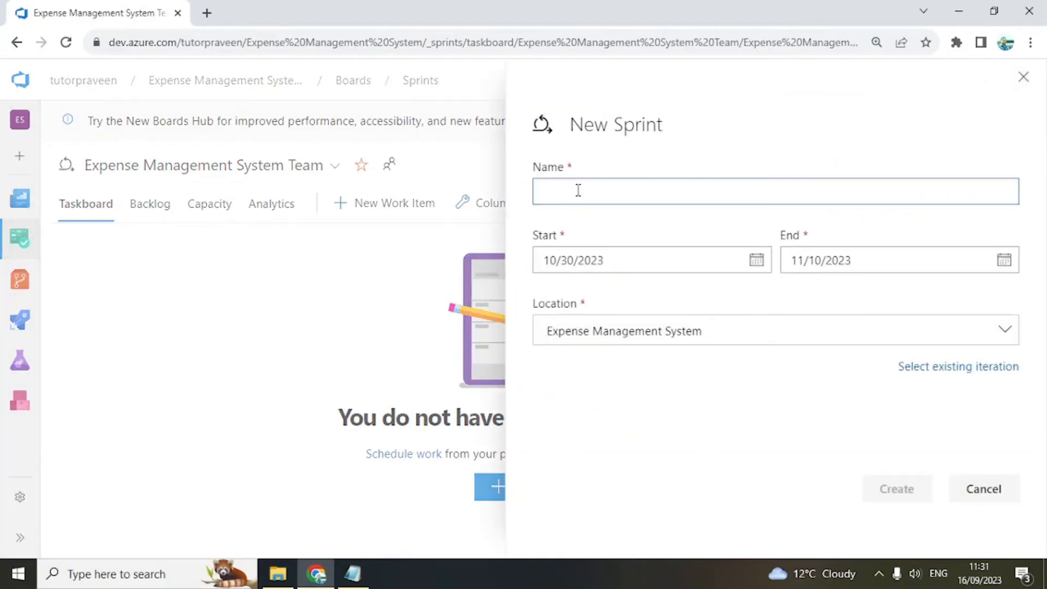
{"action": "type", "text": "Sp"}
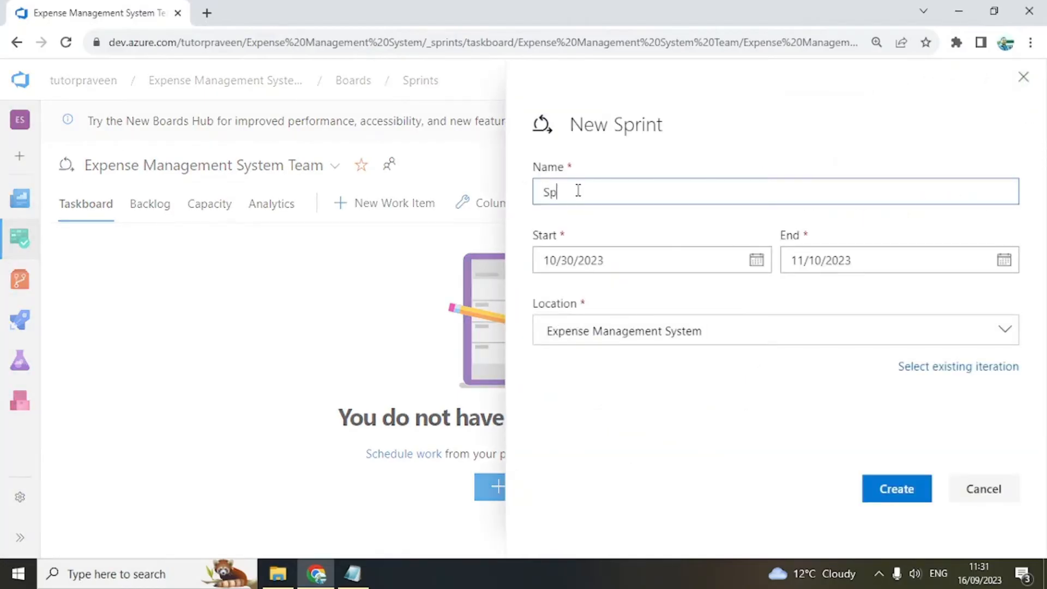
{"action": "key", "text": "BackSpace"}
{"action": "type", "text": "Iteration 4"}
{"action": "left_click", "coordinate": [898, 499]}
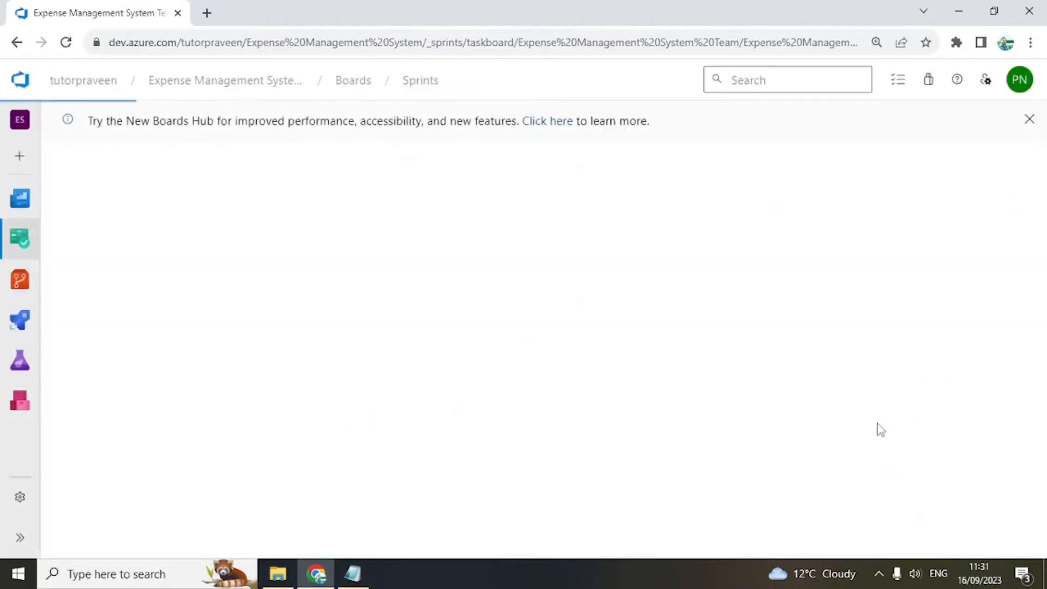
- Check the sprint list and switch the taskboard from Iteration 4 to Iteration 1
{"action": "left_click", "coordinate": [876, 209]}
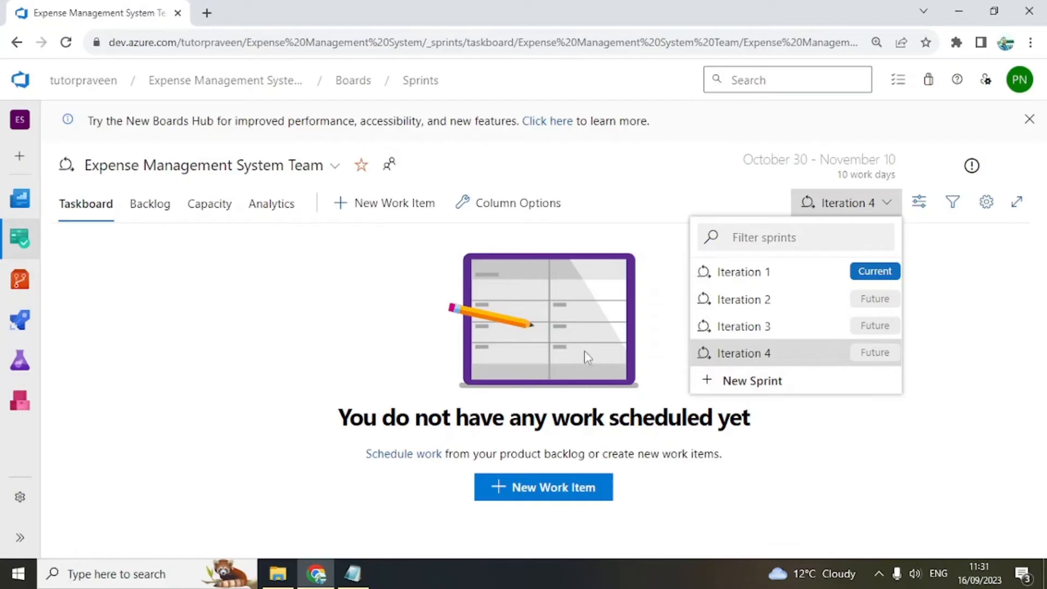
{"action": "left_click", "coordinate": [809, 357]}
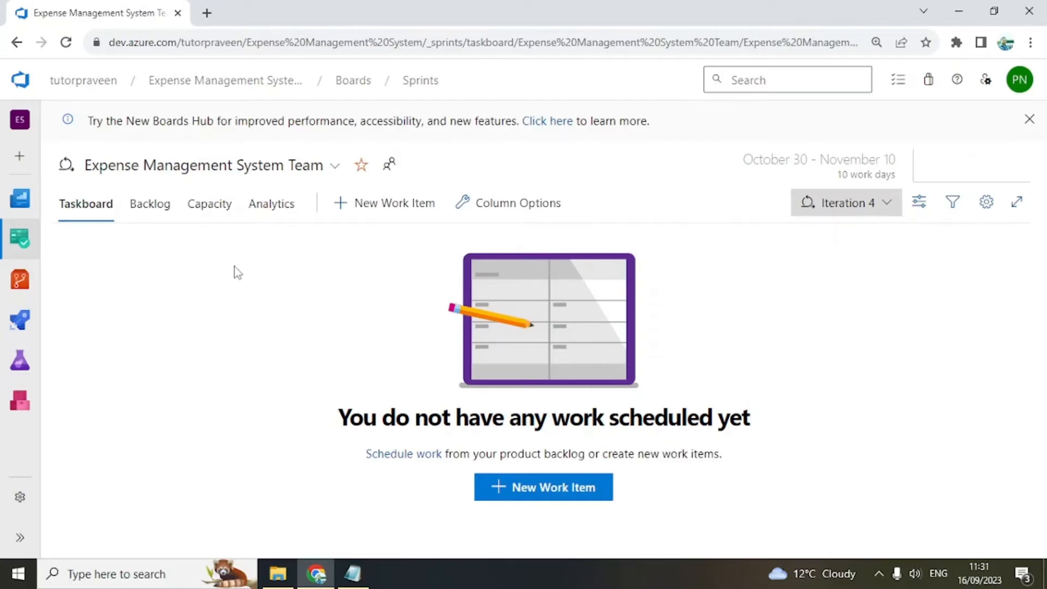
{"action": "left_click", "coordinate": [867, 203]}
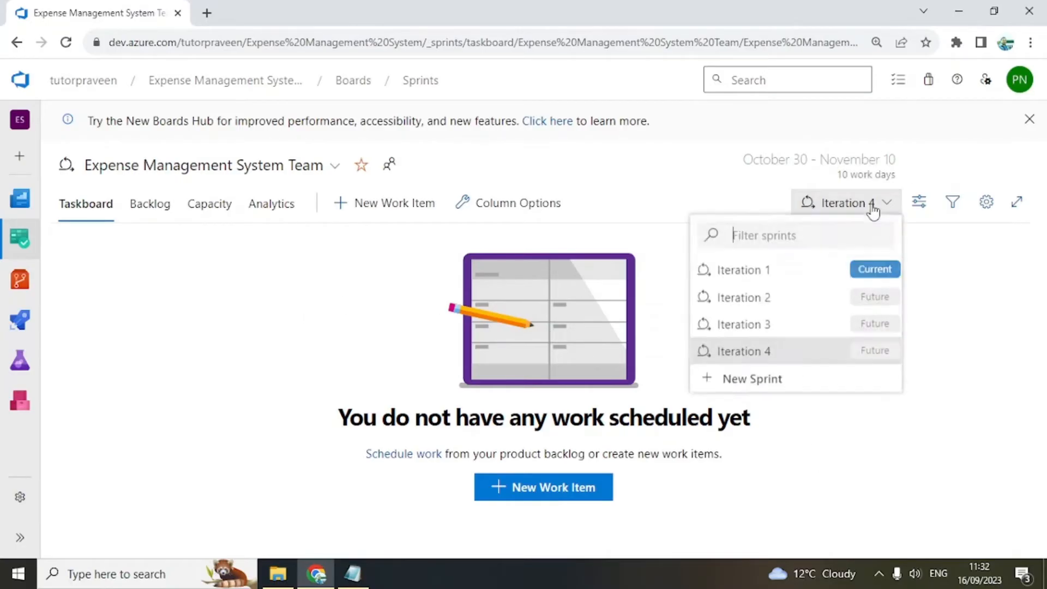
{"action": "left_click", "coordinate": [727, 277]}
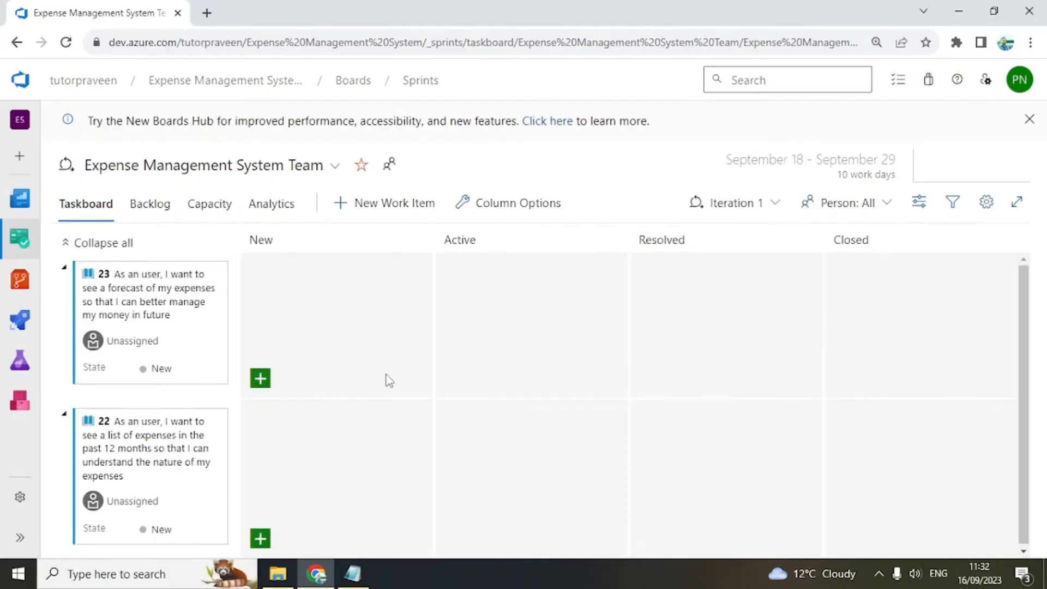
- Move user story 22, about the list of expenses in the past 12 months, to Iteration 2
{"action": "mouse_move", "coordinate": [218, 274]}
{"action": "left_click", "coordinate": [215, 422]}
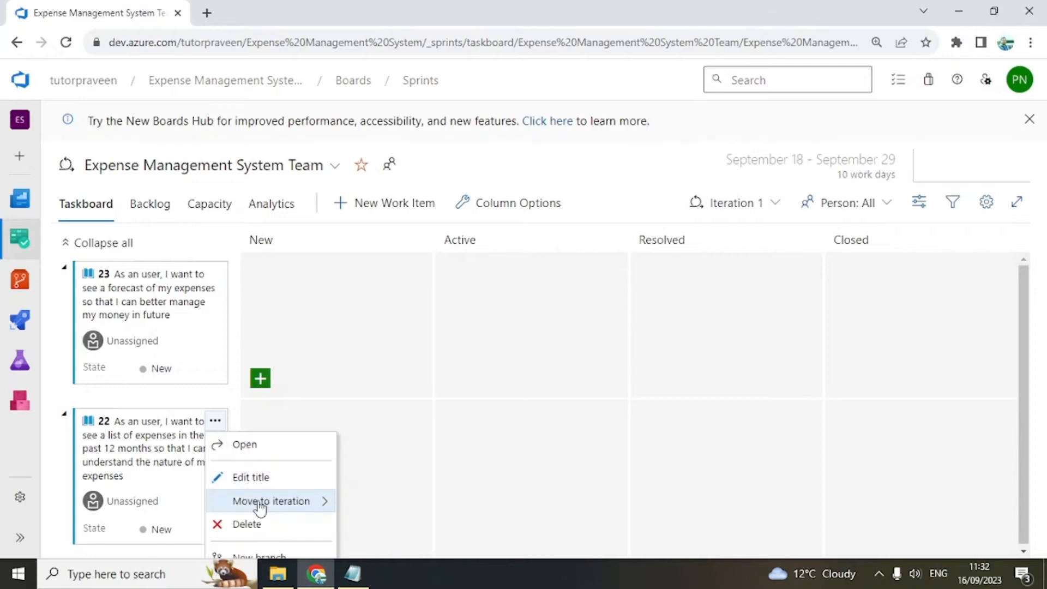
{"action": "mouse_move", "coordinate": [260, 507]}
{"action": "left_click", "coordinate": [375, 452]}
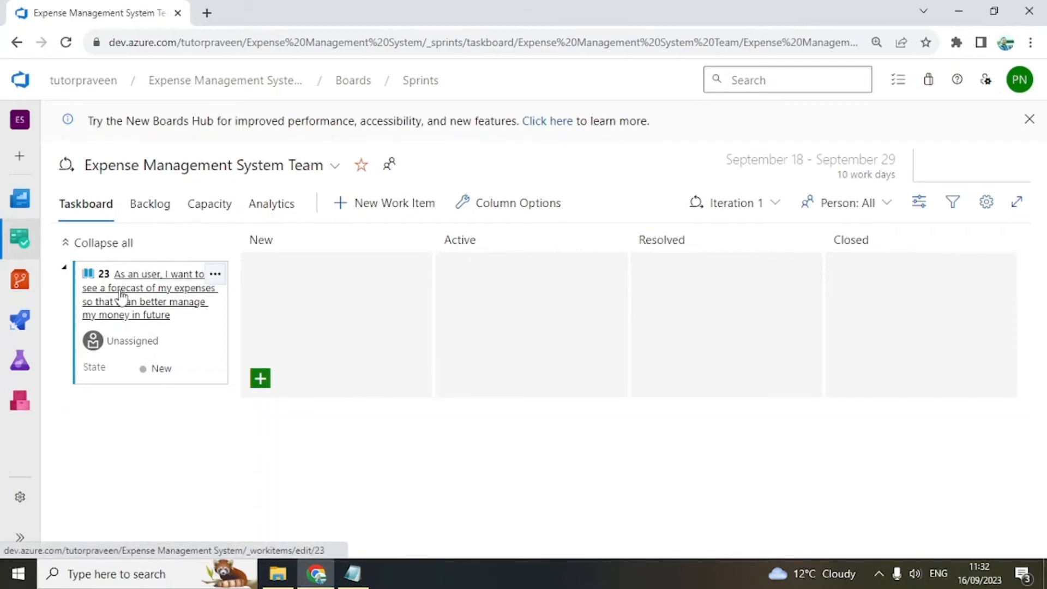
- Open Iteration 2, move user story 22 back to Iteration 1, and return to the Iteration 1 taskboard
{"action": "left_click", "coordinate": [763, 203]}
{"action": "left_click", "coordinate": [627, 299]}
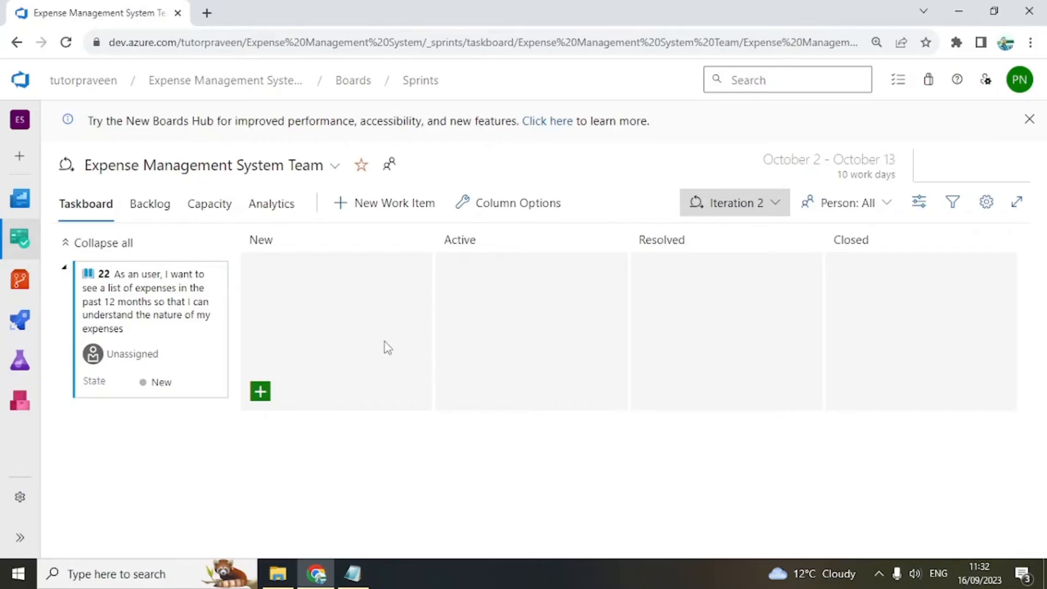
{"action": "left_click", "coordinate": [216, 274]}
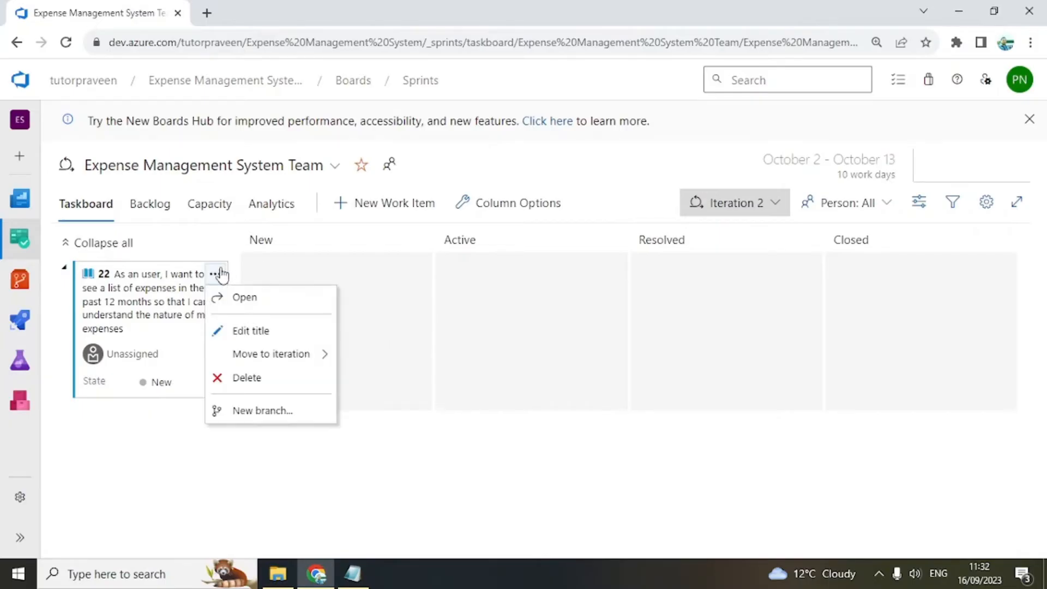
{"action": "mouse_move", "coordinate": [259, 360]}
{"action": "left_click", "coordinate": [351, 376]}
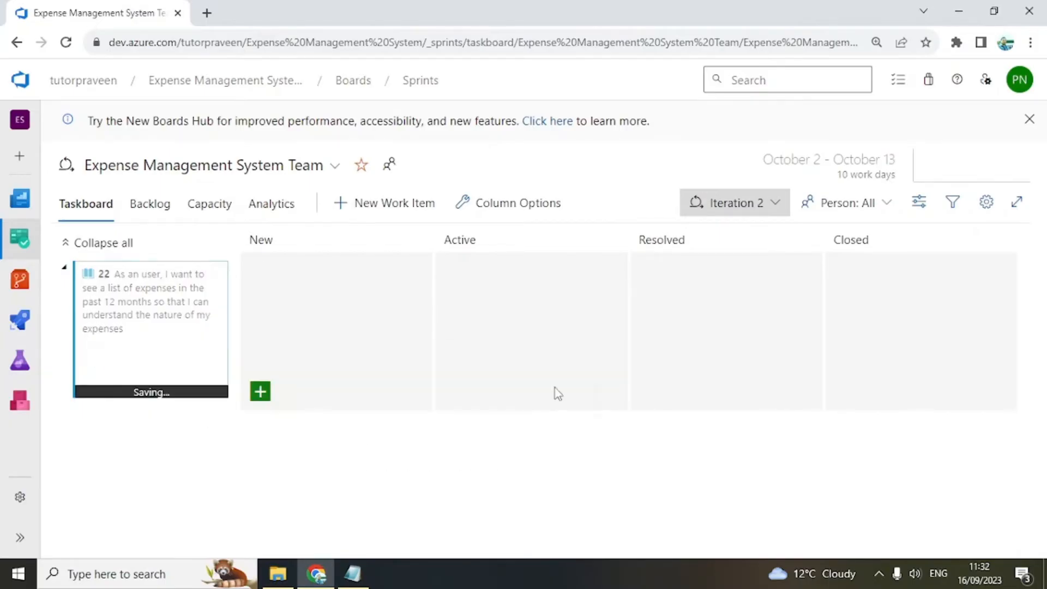
{"action": "left_click", "coordinate": [762, 211]}
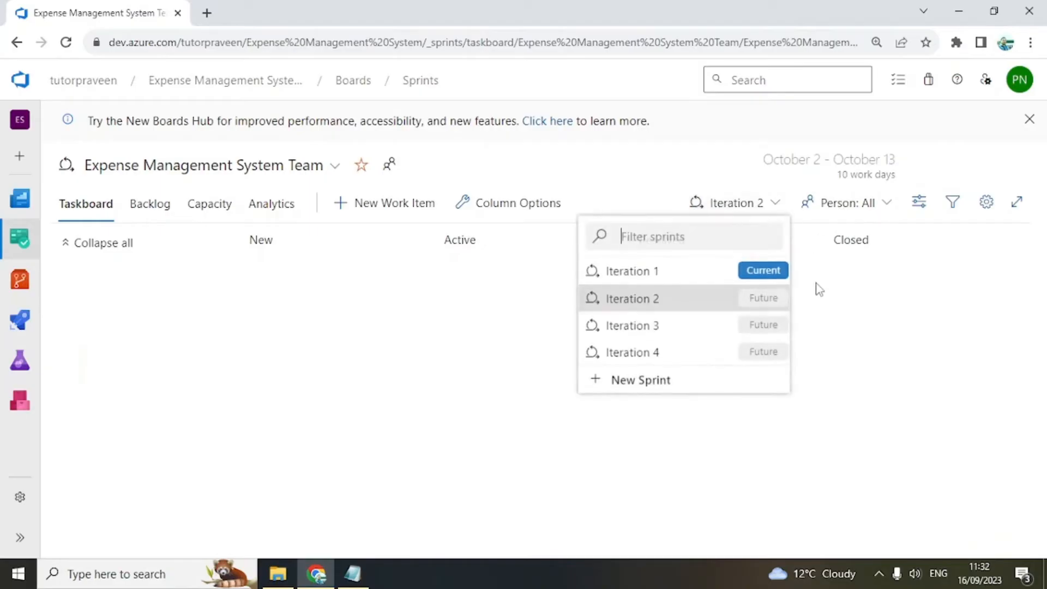
{"action": "left_click", "coordinate": [635, 275]}
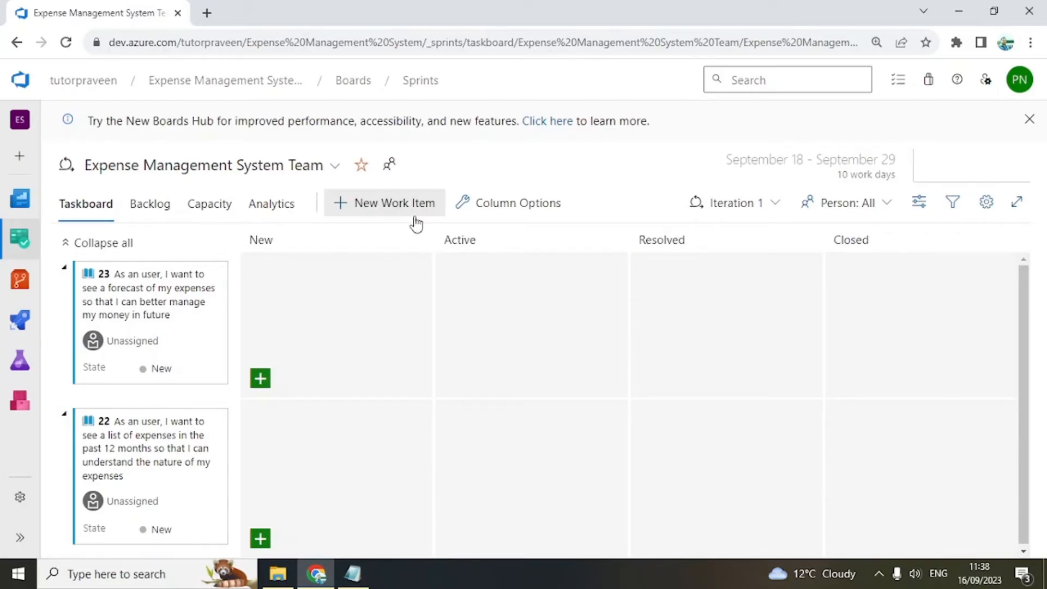
- Add a new user story titled "Create Infrastructure" to Iteration 1
{"action": "left_click", "coordinate": [382, 213]}
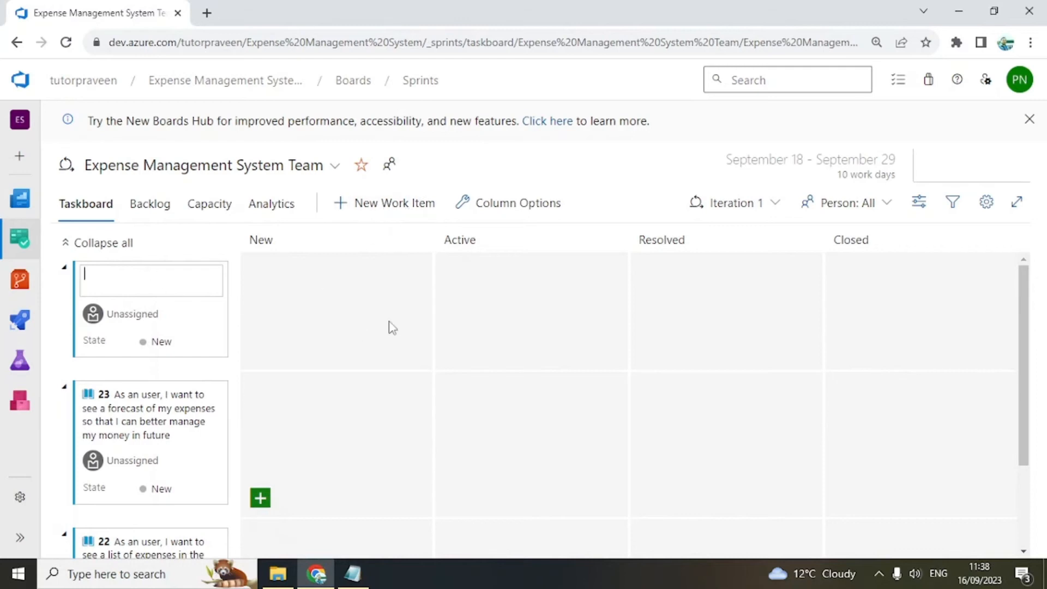
{"action": "type", "text": "Create Infrastructure"}
{"action": "key", "text": "Return"}
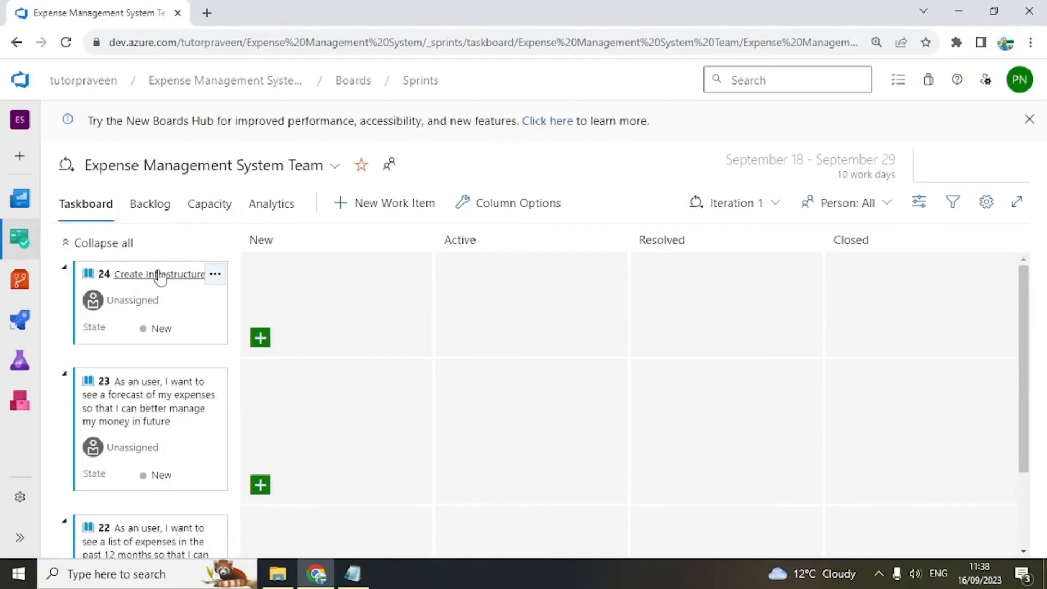
- Add a task titled "Create Database" under the Create Infrastructure story
{"action": "left_click", "coordinate": [260, 338]}
{"action": "left_click", "coordinate": [300, 294]}
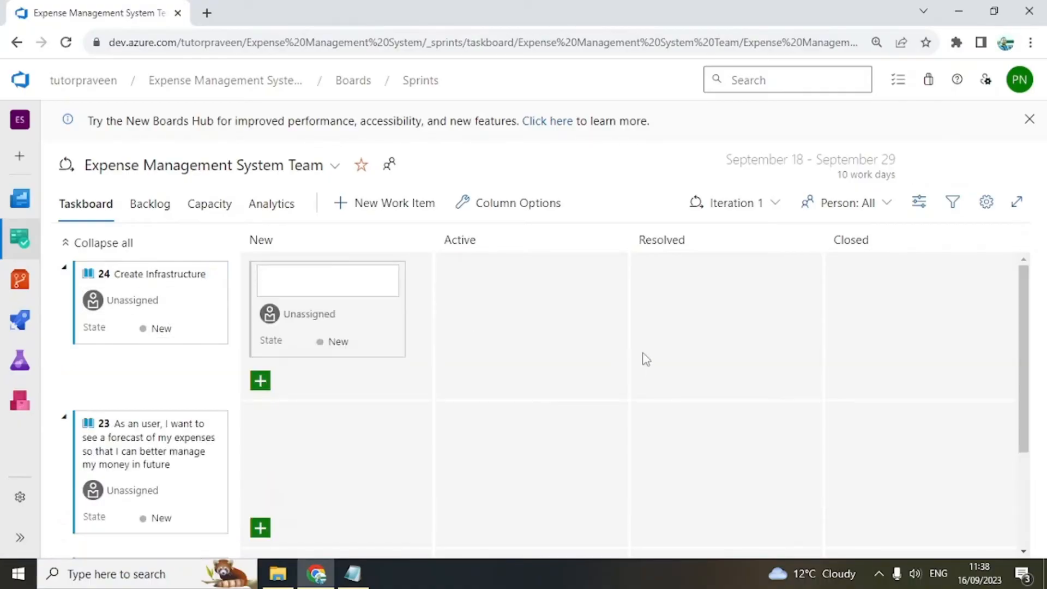
{"action": "type", "text": "Create Dataase"}
{"action": "key", "text": "BackSpace"}
{"action": "key", "text": "BackSpace"}
{"action": "key", "text": "BackSpace"}
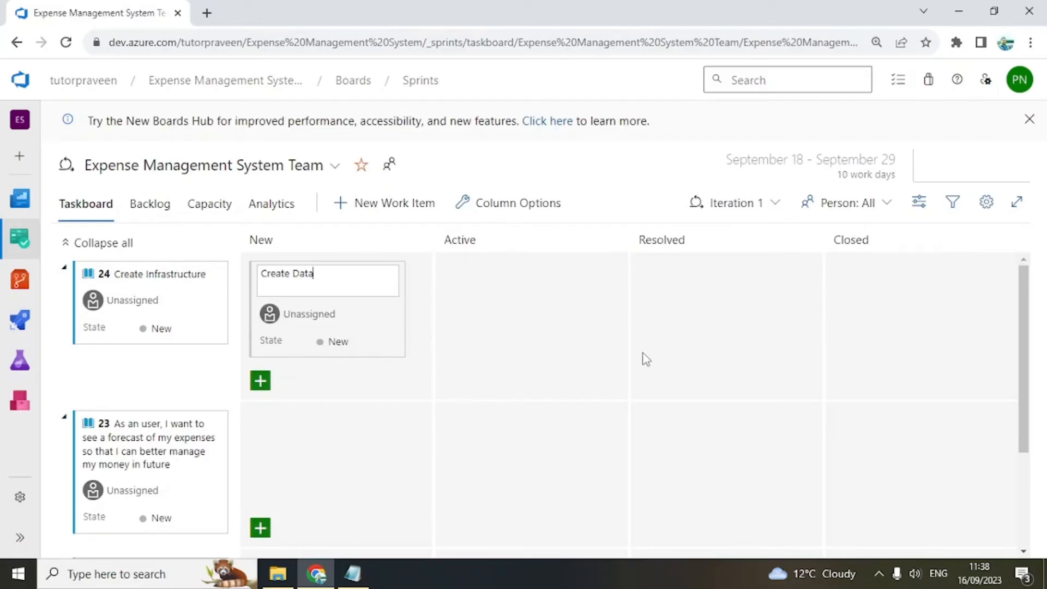
{"action": "type", "text": "base"}
{"action": "key", "text": "Return"}
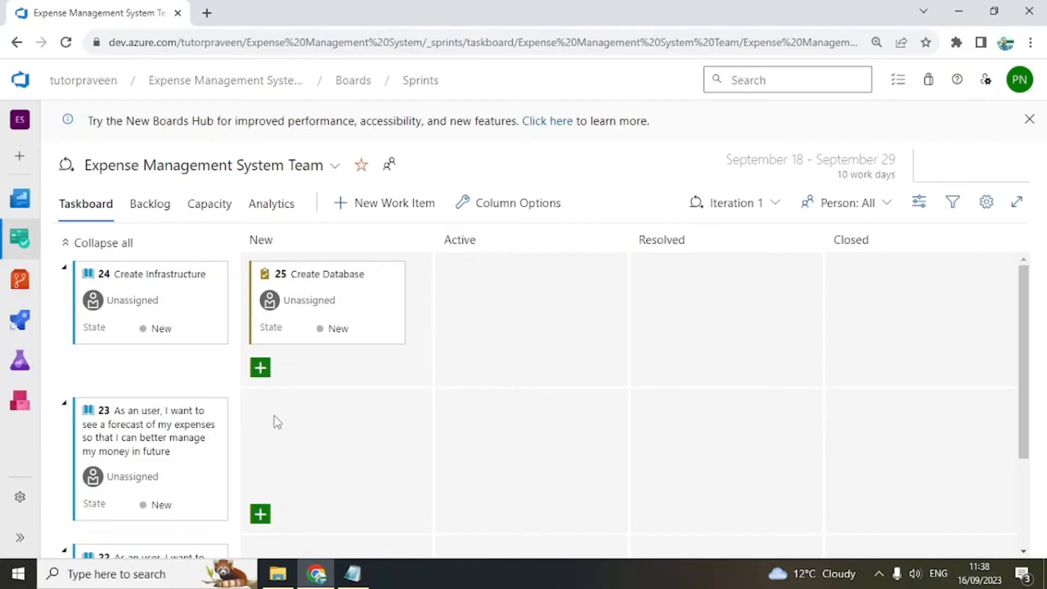
- Add a second task titled "Create Environments" under Create Infrastructure and discard the extra blank task card
{"action": "left_click", "coordinate": [267, 368]}
{"action": "left_click", "coordinate": [344, 318]}
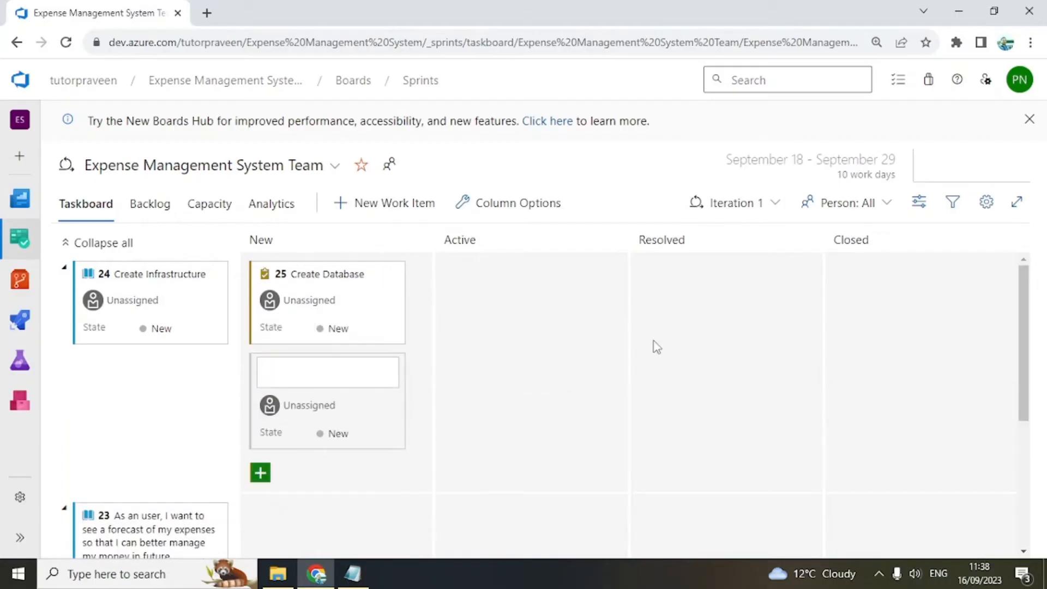
{"action": "type", "text": "Create Environments"}
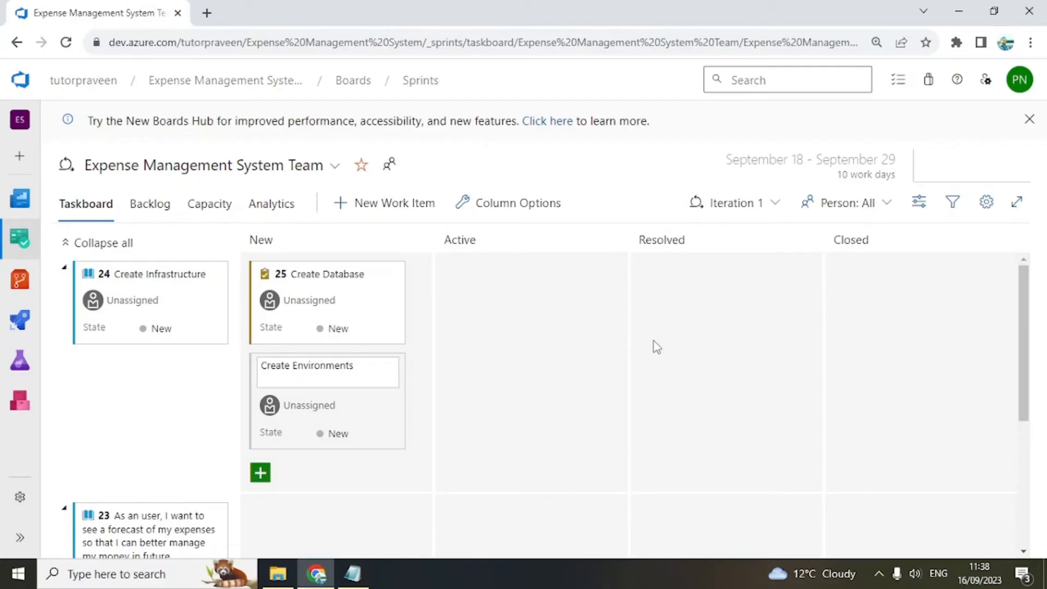
{"action": "key", "text": "Return"}
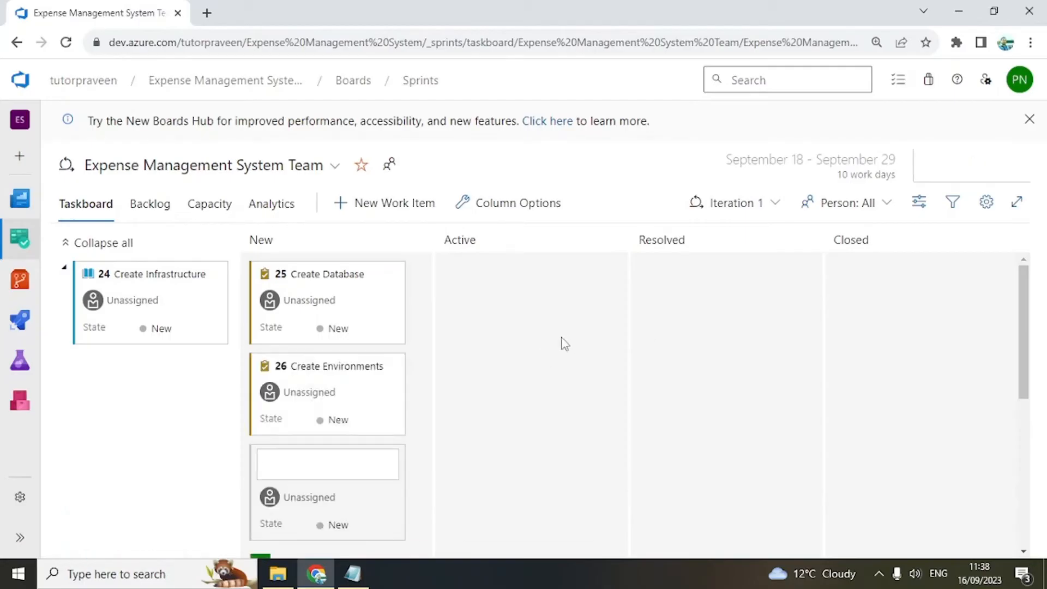
{"action": "left_click", "coordinate": [554, 385]}
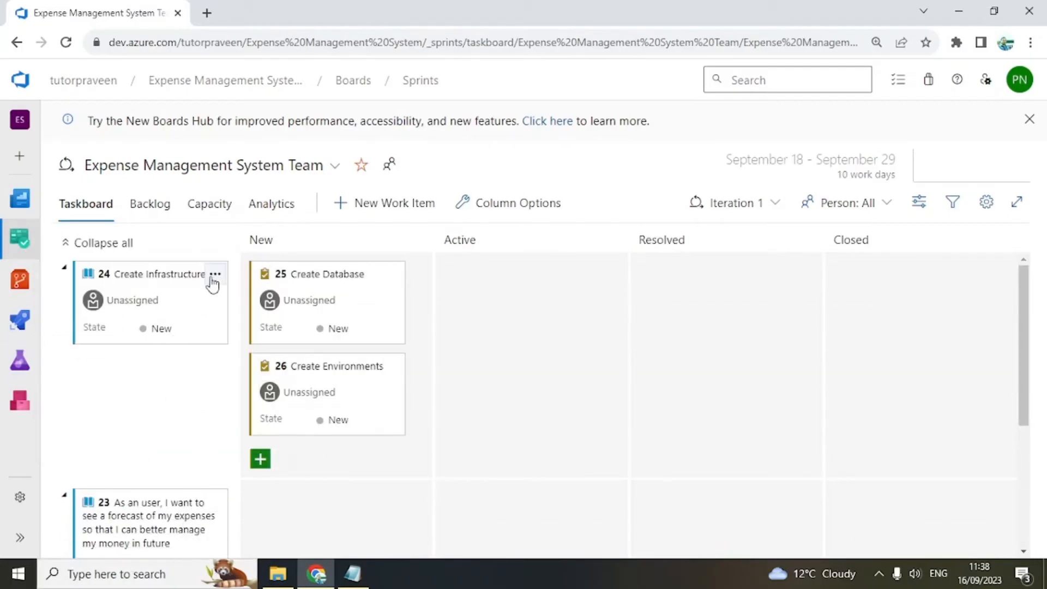
- Open the Create Infrastructure story, tag it "Technical Debt", and save and close it
{"action": "left_click", "coordinate": [145, 276]}
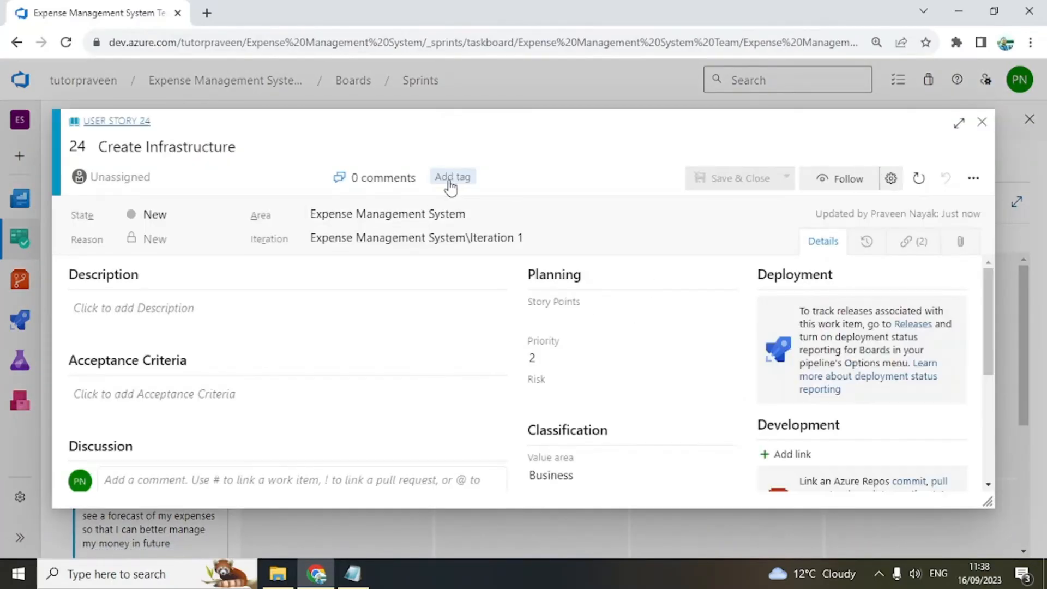
{"action": "left_click", "coordinate": [452, 178]}
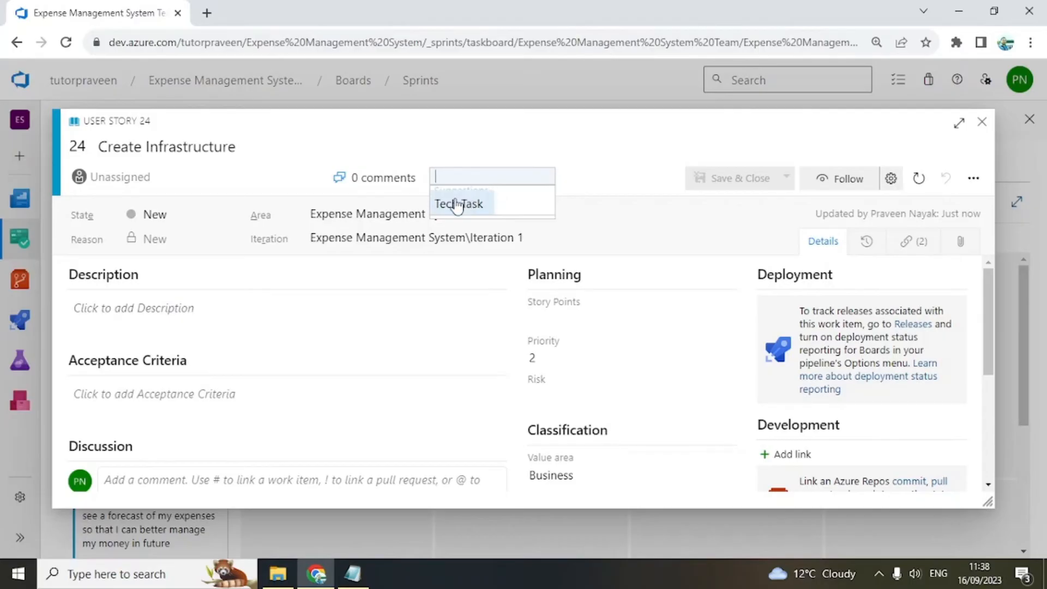
{"action": "left_click", "coordinate": [454, 174]}
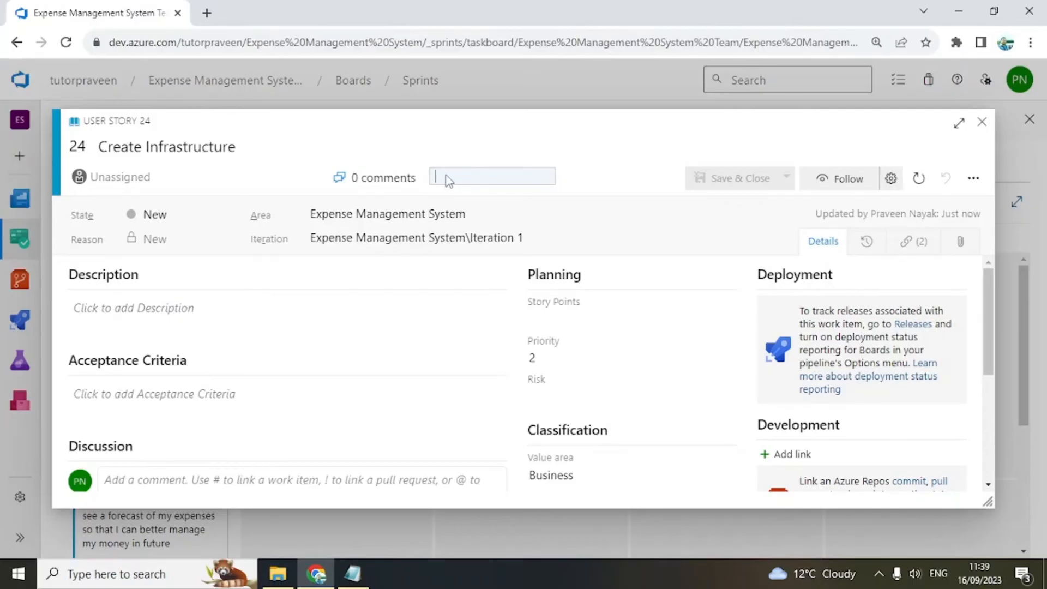
{"action": "type", "text": "Technical Debt"}
{"action": "left_click", "coordinate": [614, 176]}
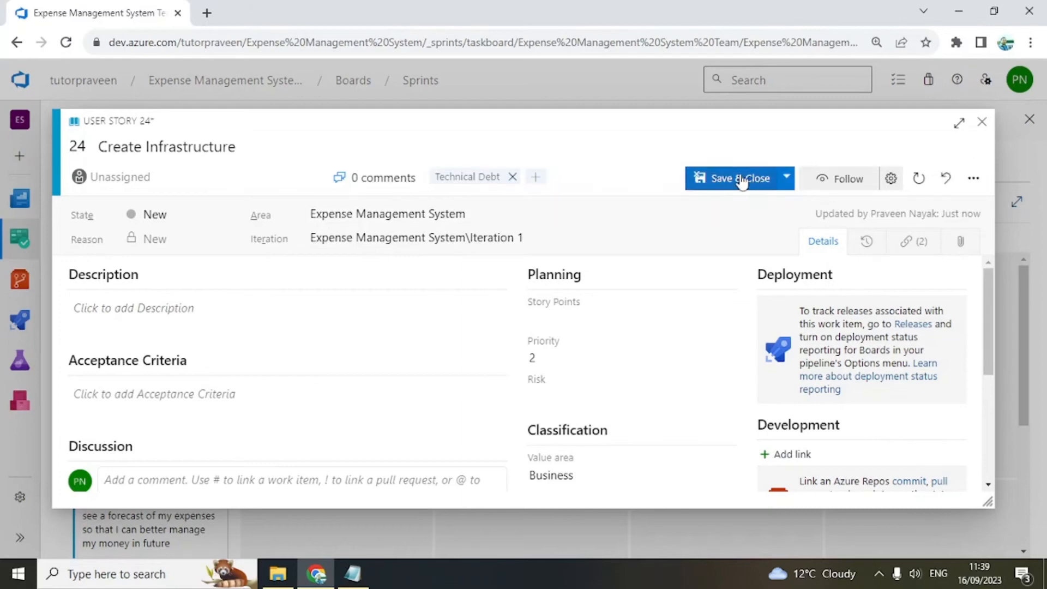
{"action": "left_click", "coordinate": [742, 182]}
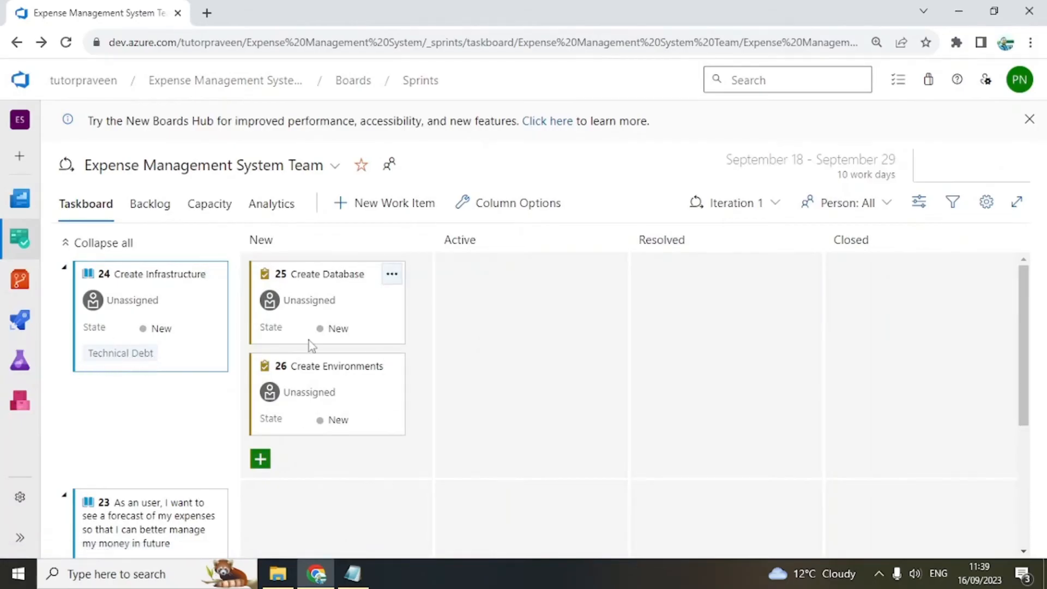
- Assign the Create Infrastructure story to the signed-in account holder, and its Create Database and Create Environments tasks to the developer account
{"action": "left_click", "coordinate": [132, 301]}
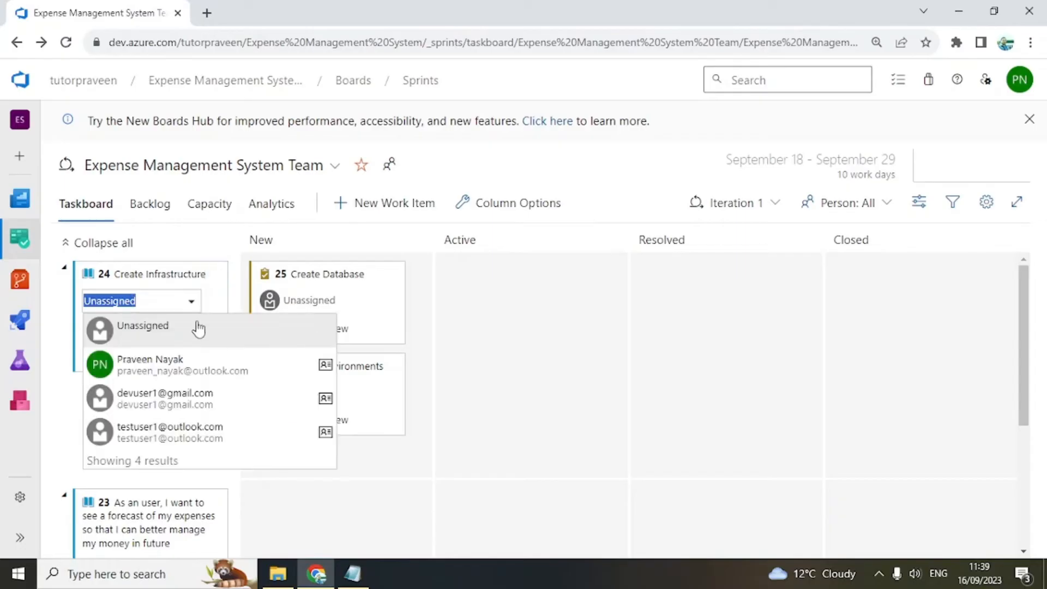
{"action": "left_click", "coordinate": [172, 369]}
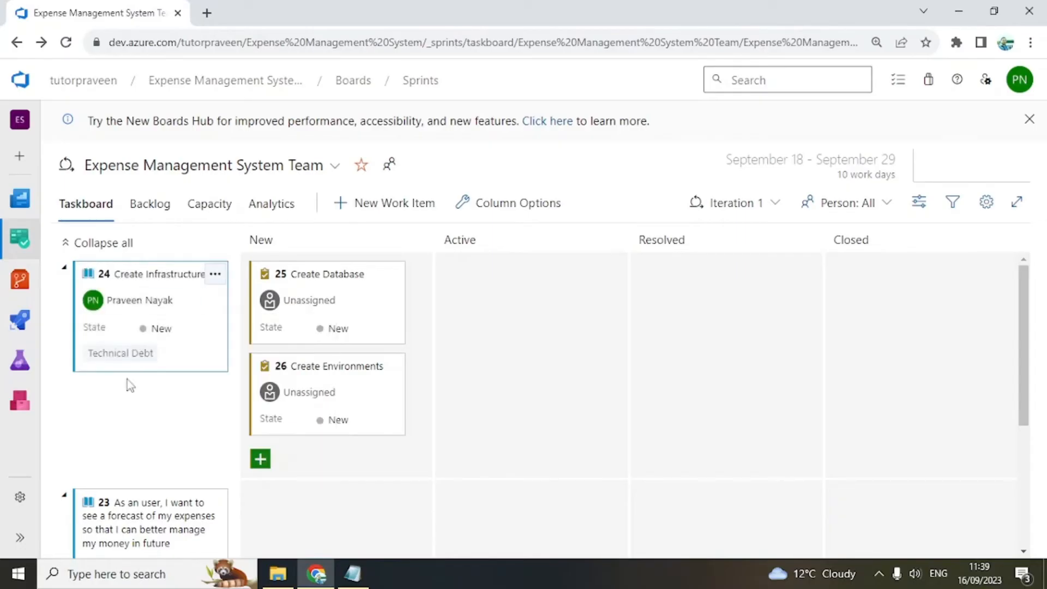
{"action": "left_click", "coordinate": [307, 300]}
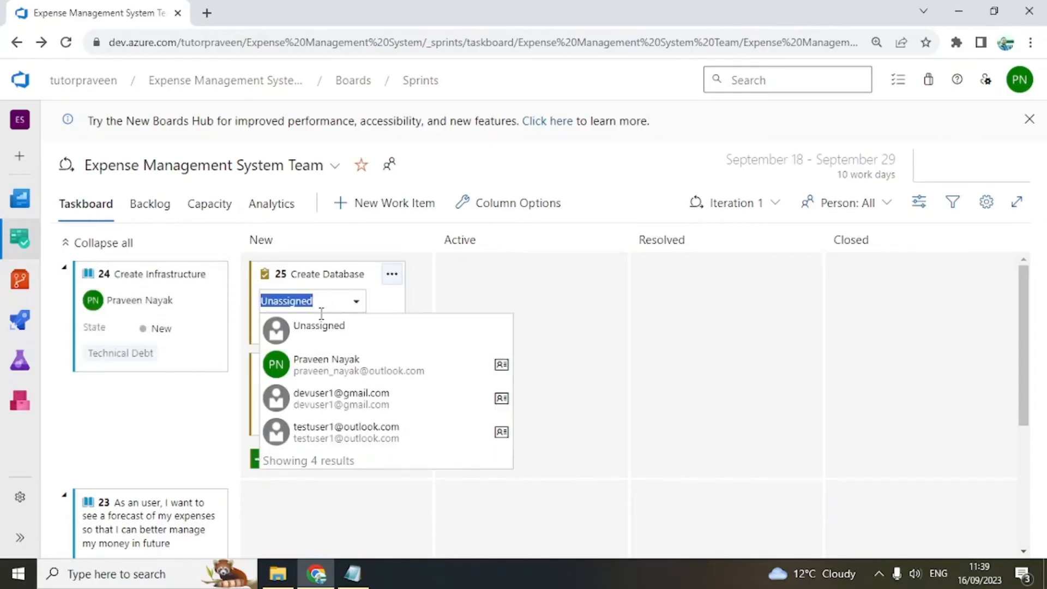
{"action": "left_click", "coordinate": [326, 408]}
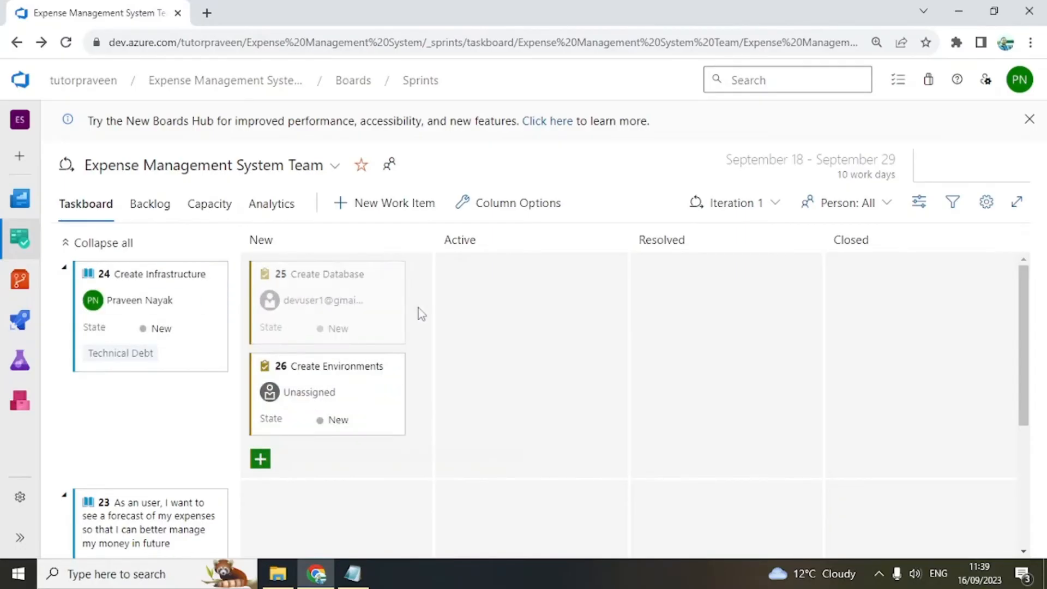
{"action": "left_click", "coordinate": [323, 395]}
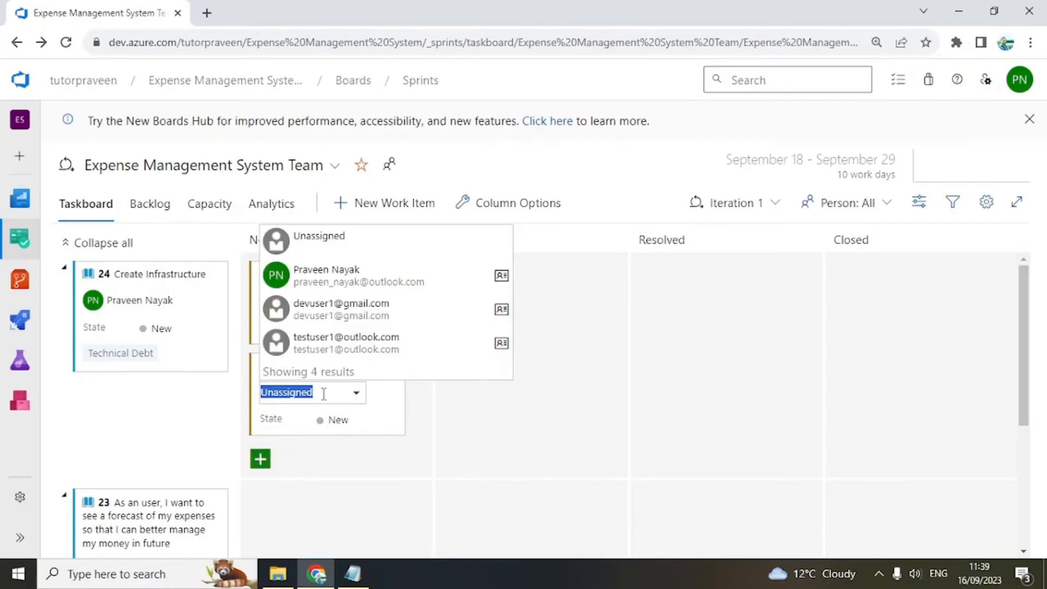
{"action": "left_click", "coordinate": [322, 309]}
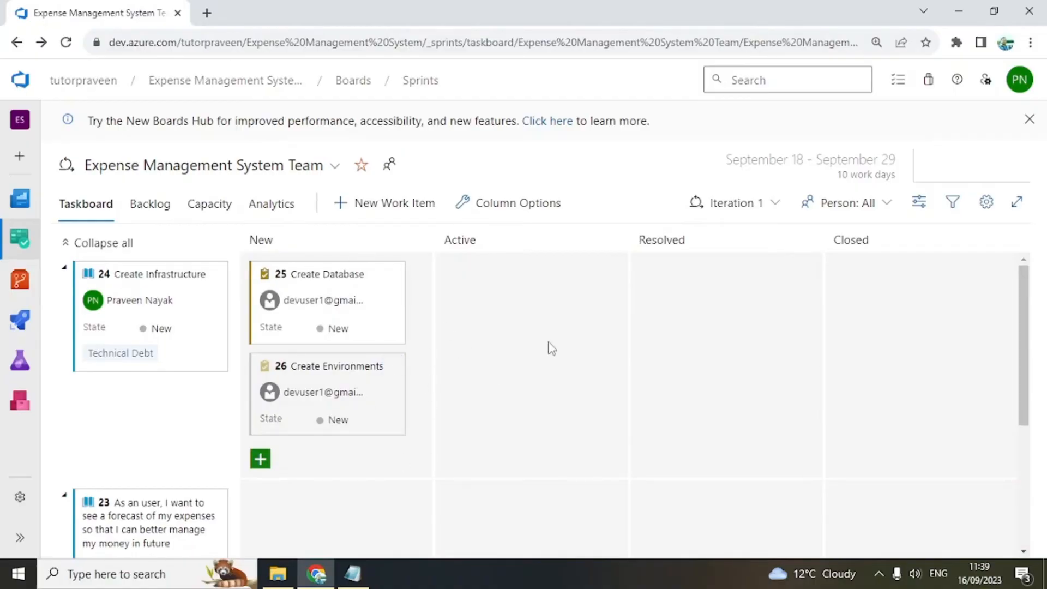
- Add a third task titled "Test database connnectivity" under the Create Infrastructure story
{"action": "left_click", "coordinate": [266, 461]}
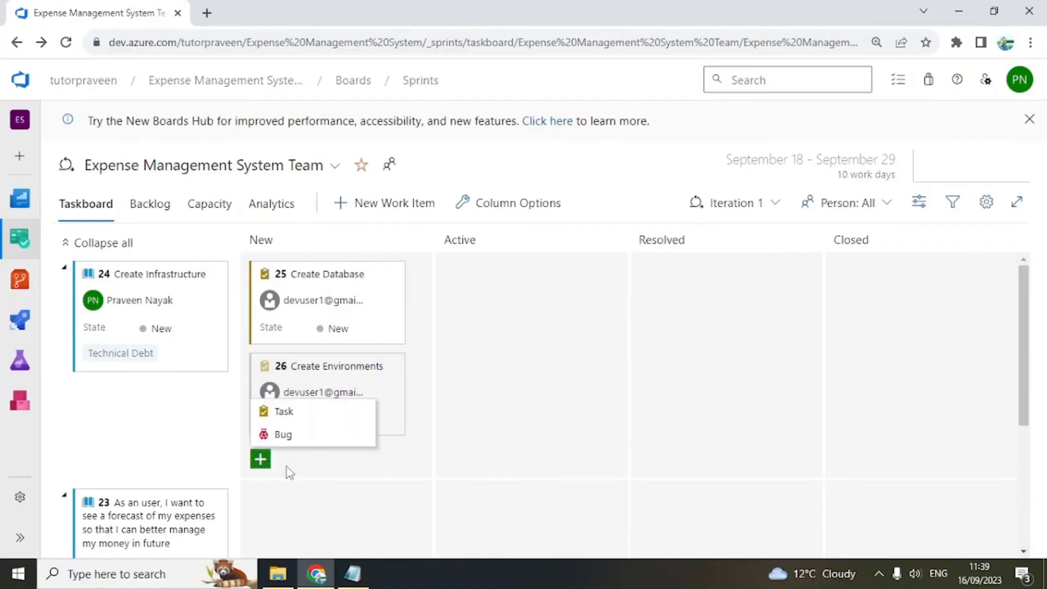
{"action": "left_click", "coordinate": [276, 411]}
{"action": "type", "text": "Te"}
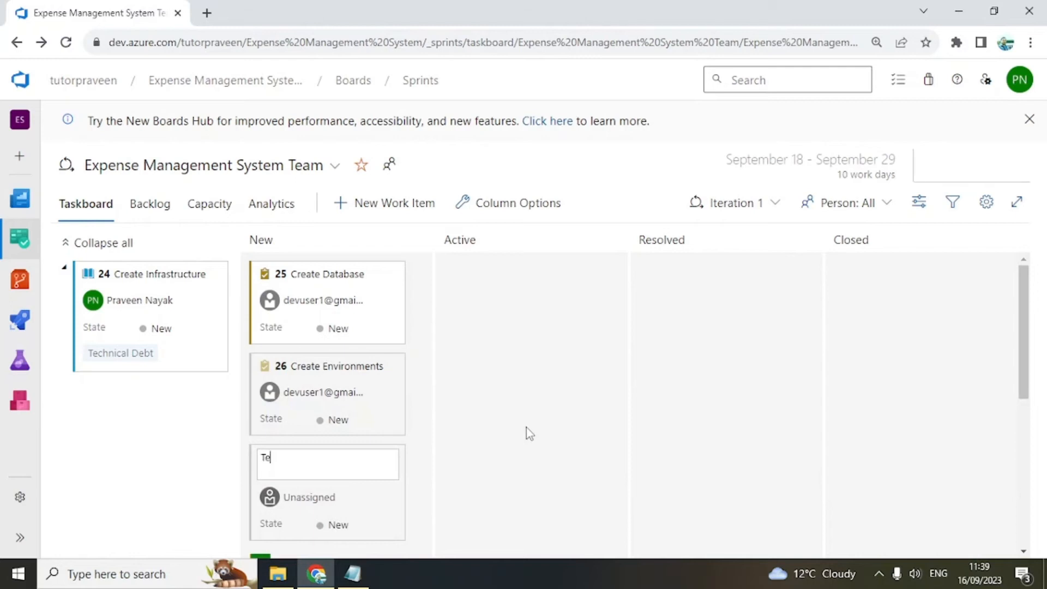
{"action": "type", "text": "st database connnectivity"}
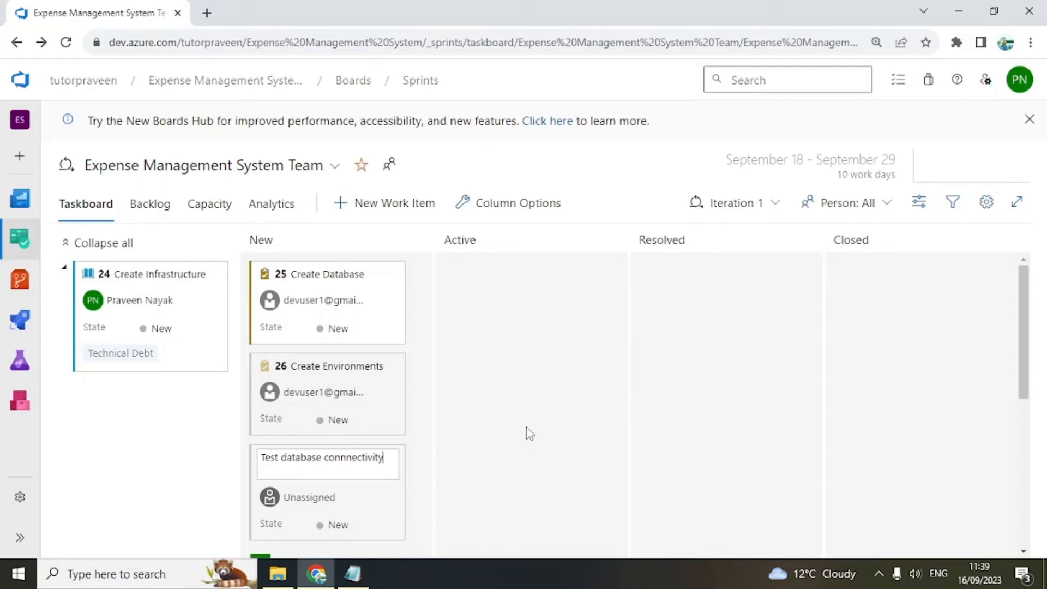
{"action": "key", "text": "Return"}
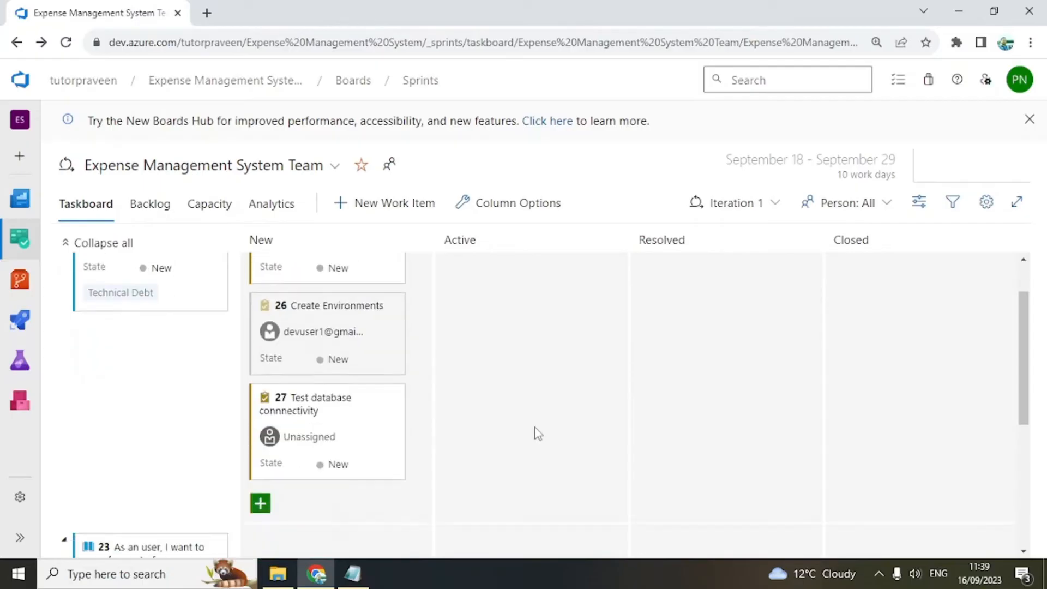
- Assign the "Test database connnectivity" task under Create Infrastructure to the tester account
{"action": "scroll", "coordinate": [507, 477], "scroll_direction": "down", "scroll_amount": 2}
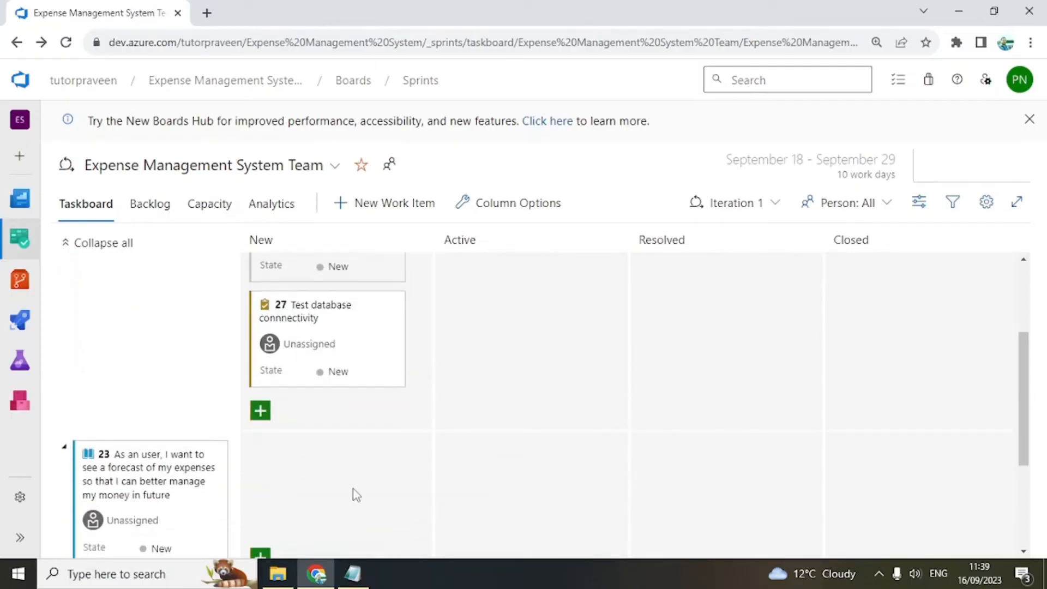
{"action": "left_click", "coordinate": [307, 357]}
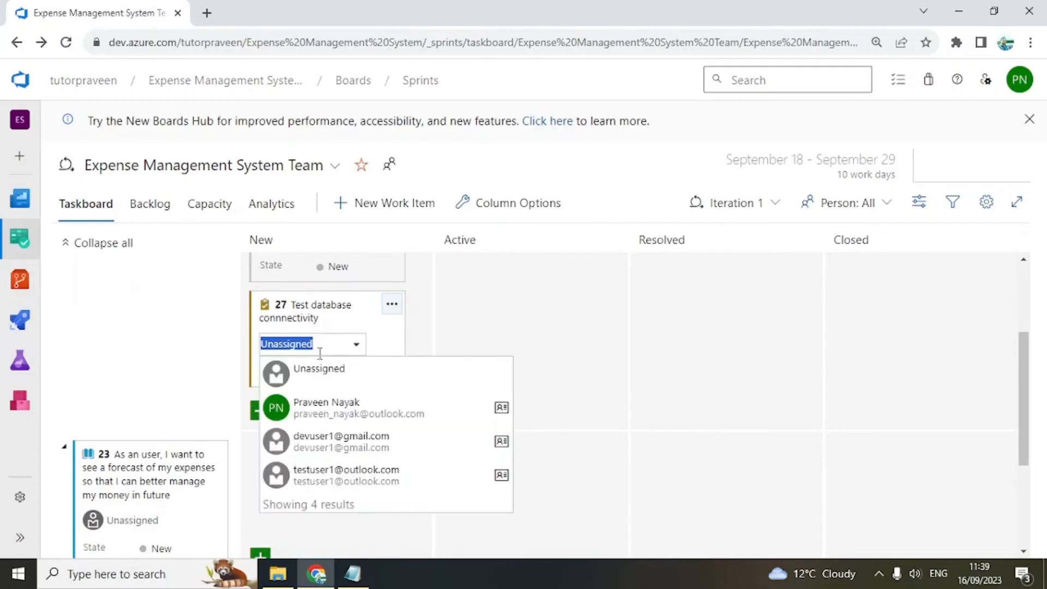
{"action": "left_click", "coordinate": [475, 474]}
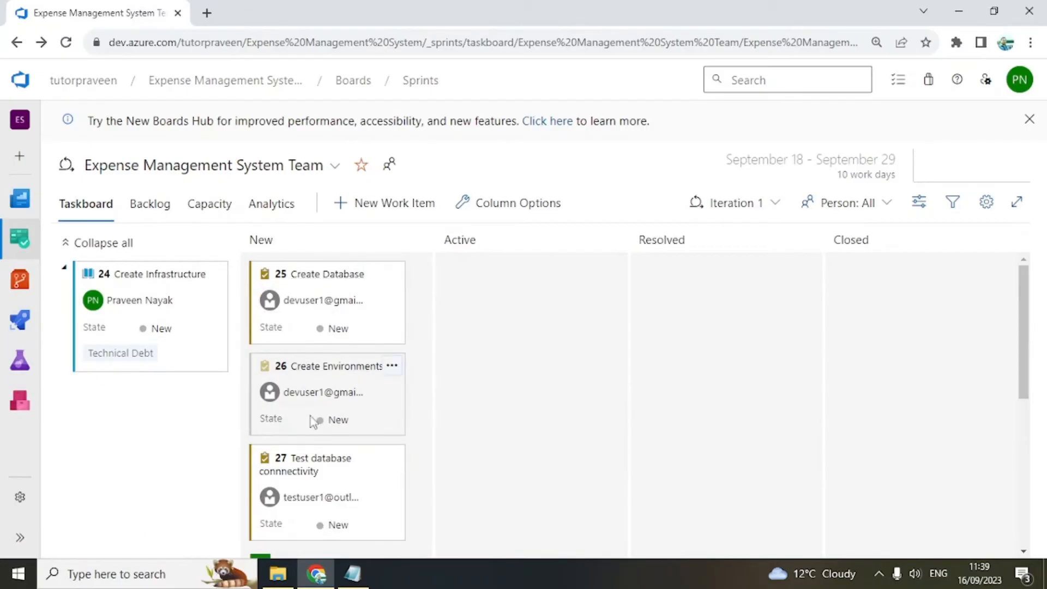
- Review all user stories and tasks on the Iteration 1 taskboard, including the assignees of the Create Infrastructure tasks
{"action": "scroll", "coordinate": [605, 468], "scroll_direction": "down", "scroll_amount": 10}
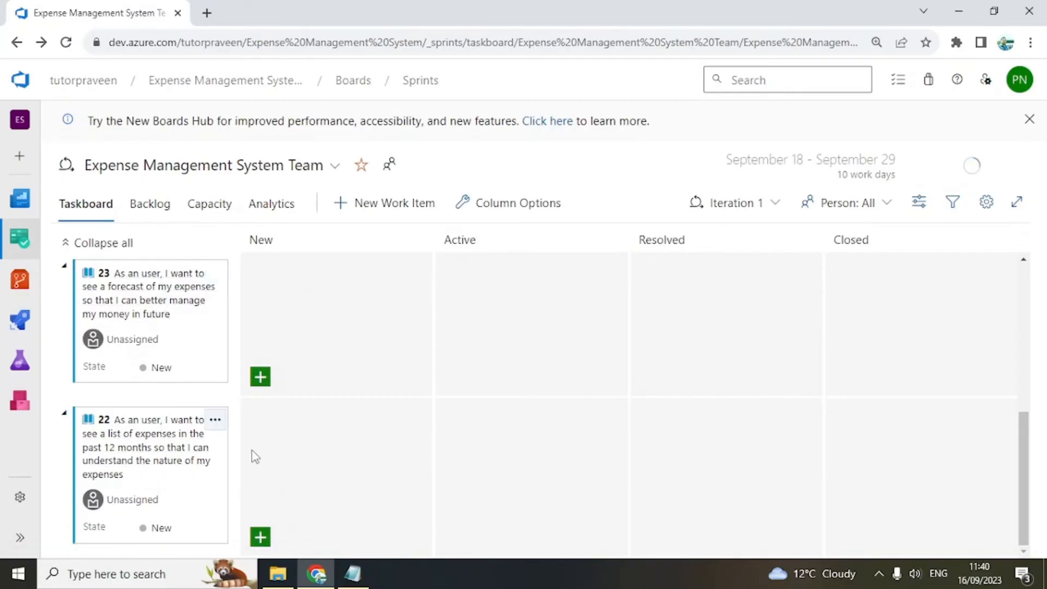
{"action": "scroll", "coordinate": [463, 395], "scroll_direction": "up", "scroll_amount": 10}
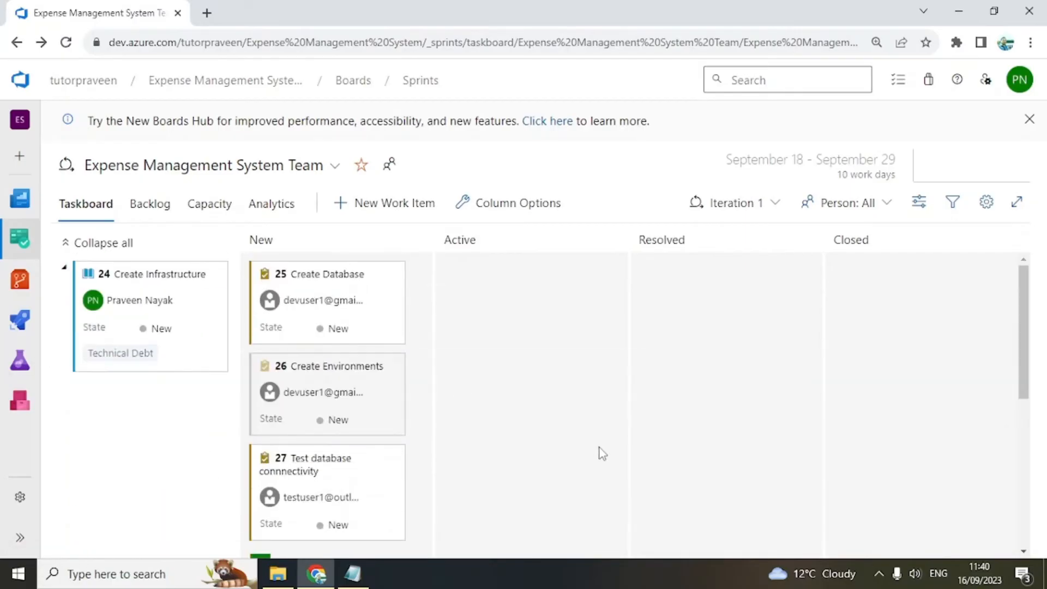
{"action": "scroll", "coordinate": [600, 442], "scroll_direction": "down", "scroll_amount": 3}
{"action": "scroll", "coordinate": [600, 441], "scroll_direction": "up", "scroll_amount": 3}
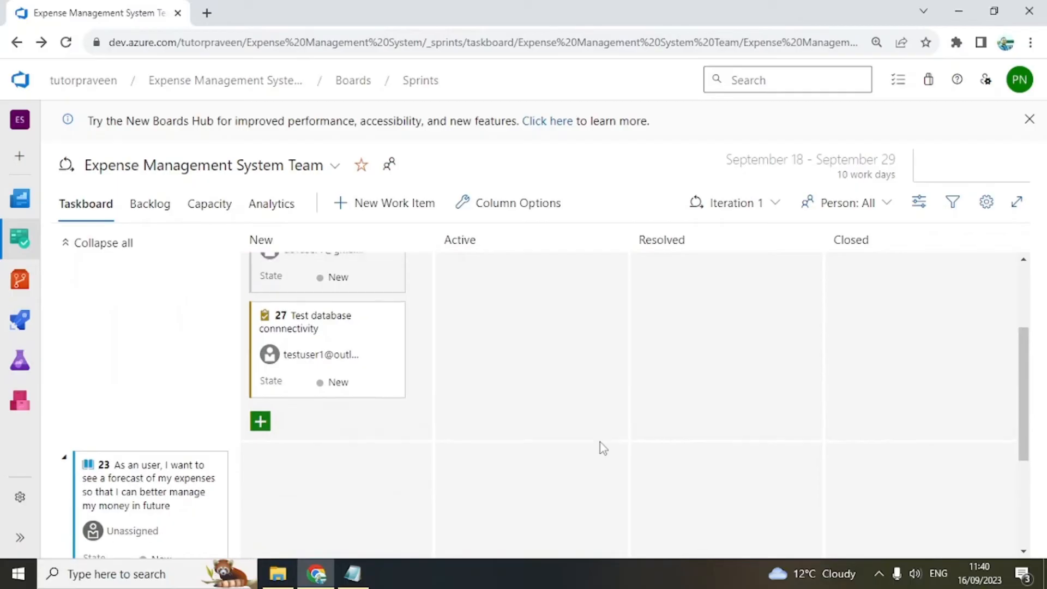
{"action": "scroll", "coordinate": [600, 442], "scroll_direction": "down", "scroll_amount": 4}
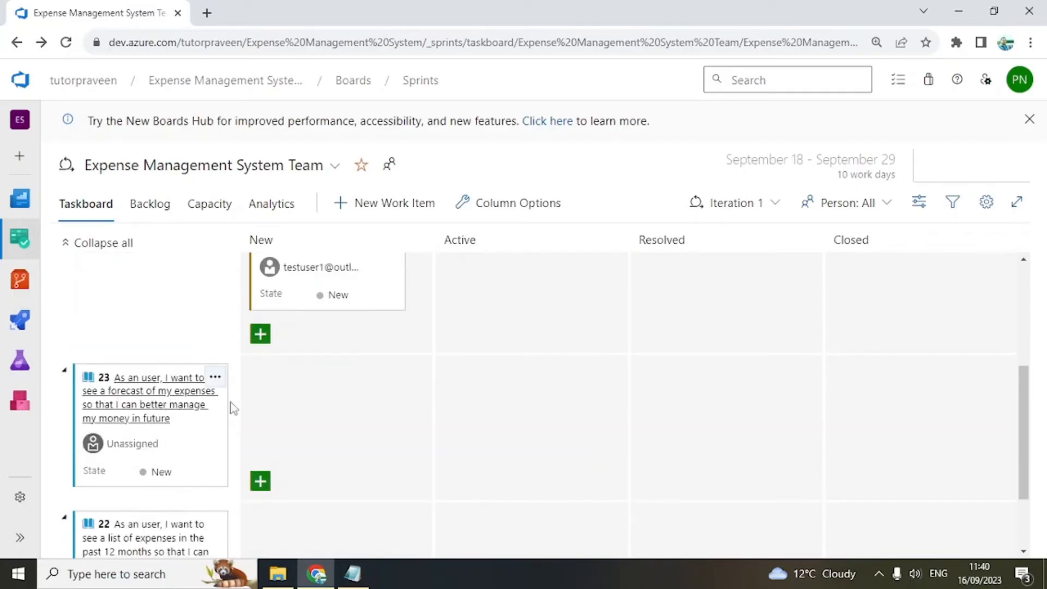
{"action": "scroll", "coordinate": [524, 390], "scroll_direction": "up", "scroll_amount": 2}
{"action": "scroll", "coordinate": [528, 386], "scroll_direction": "up", "scroll_amount": 3}
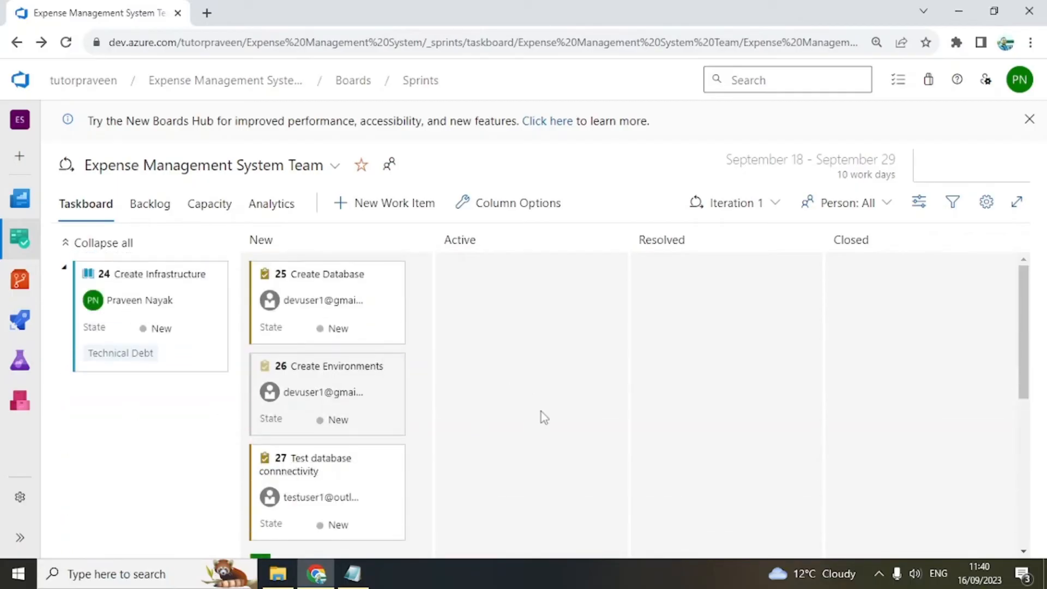
{"action": "scroll", "coordinate": [541, 412], "scroll_direction": "down", "scroll_amount": 5}
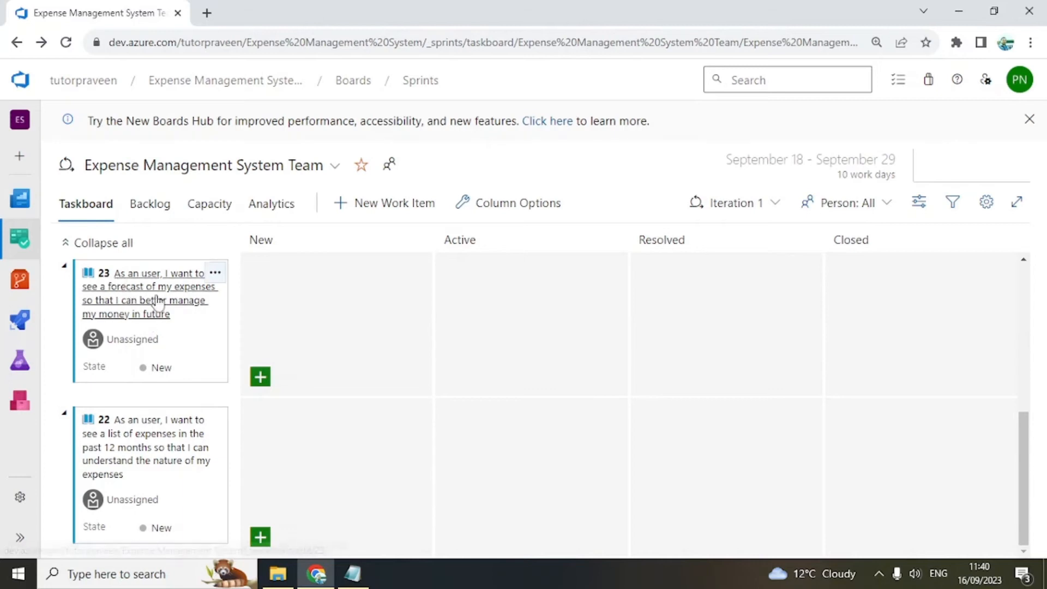
{"action": "scroll", "coordinate": [472, 398], "scroll_direction": "up", "scroll_amount": 5}
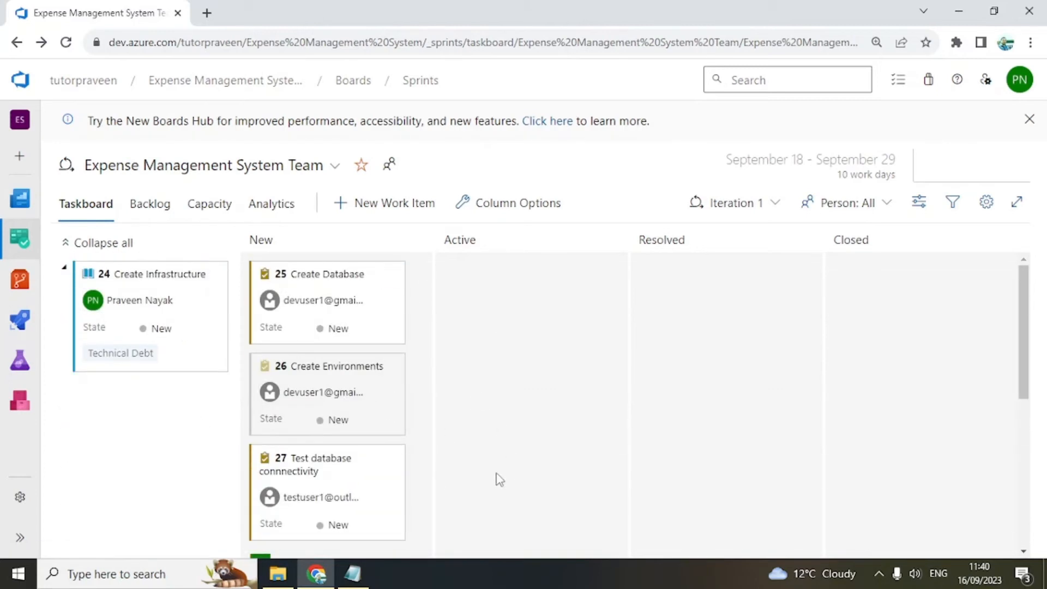
- Check which iterations the expense forecast story can be moved to, leaving the story in its current iteration
{"action": "scroll", "coordinate": [532, 480], "scroll_direction": "down", "scroll_amount": 5}
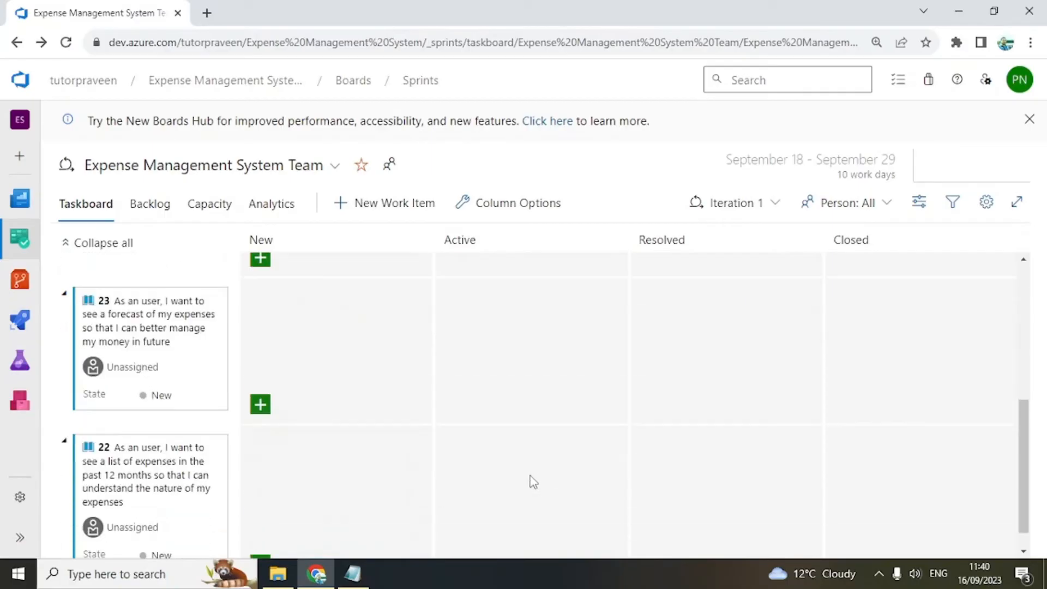
{"action": "left_click", "coordinate": [219, 301]}
{"action": "mouse_move", "coordinate": [261, 380]}
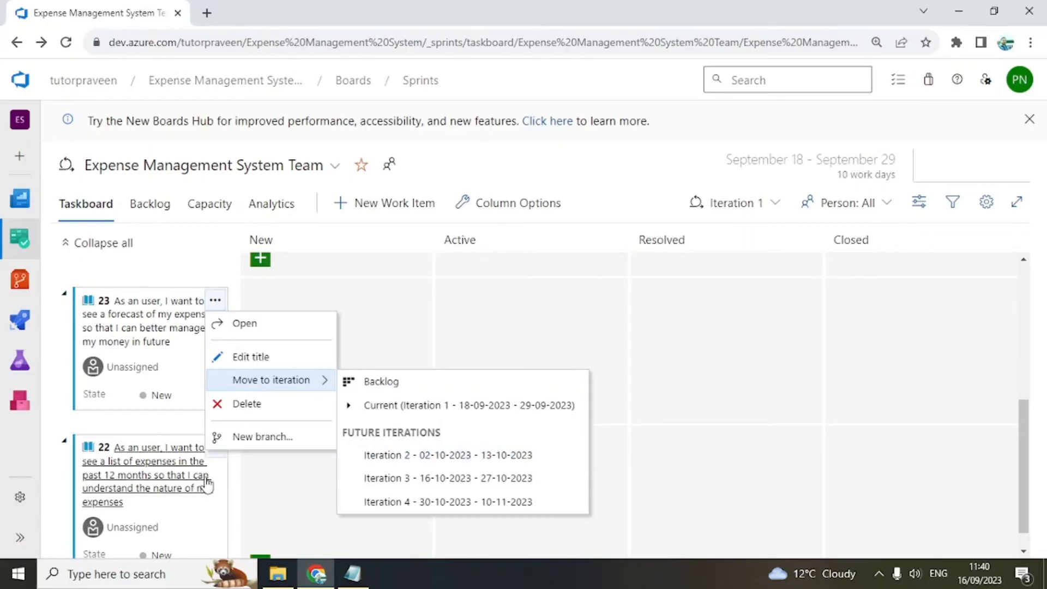
{"action": "left_click", "coordinate": [274, 485]}
{"action": "scroll", "coordinate": [518, 429], "scroll_direction": "up", "scroll_amount": 5}
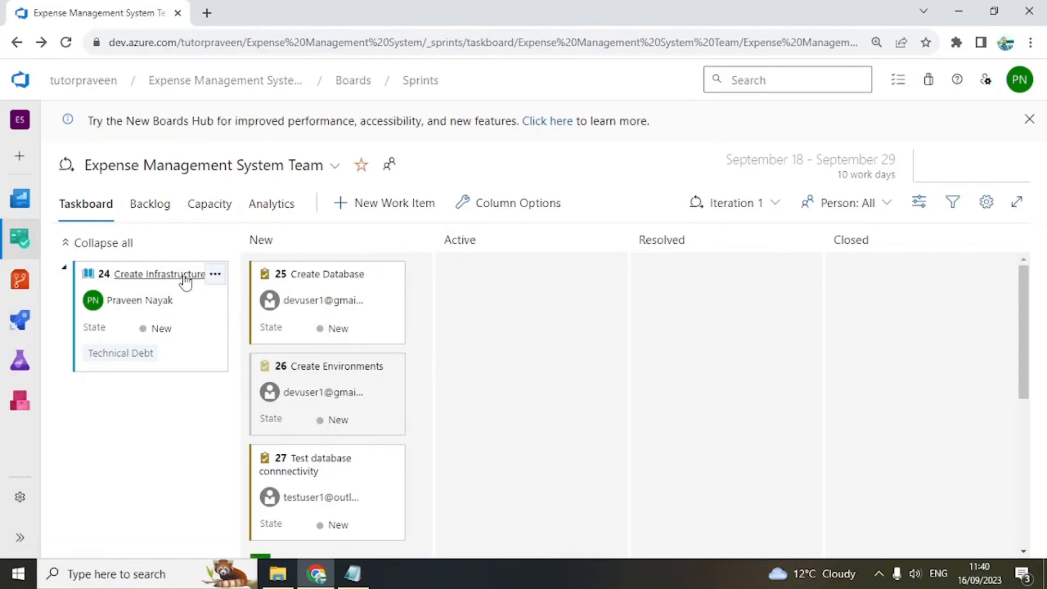
- Open the Create Infrastructure story, set its story points to 1, and save and close it
{"action": "left_click", "coordinate": [170, 275]}
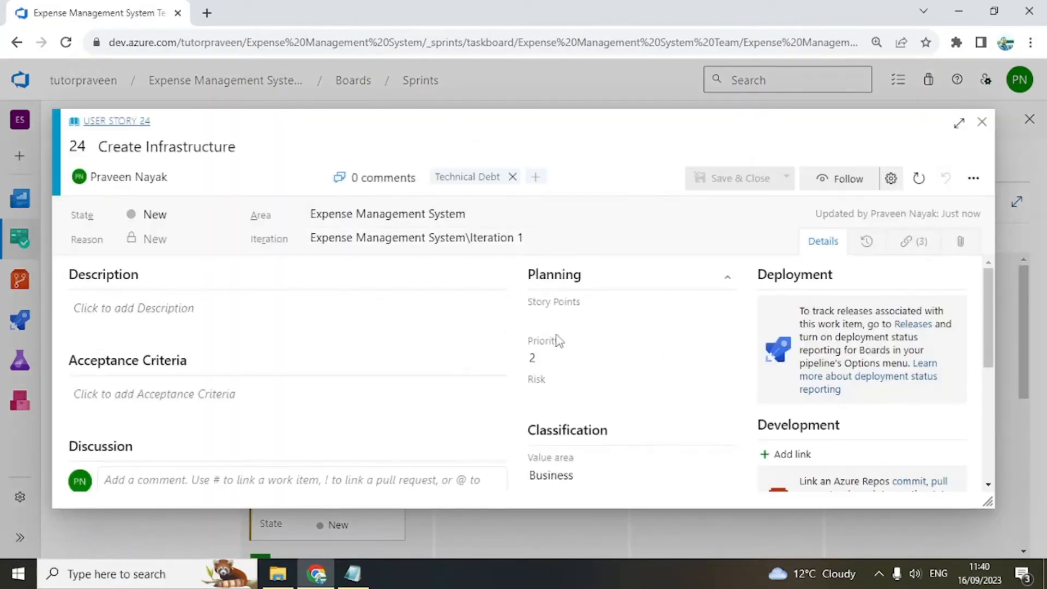
{"action": "left_click", "coordinate": [544, 319]}
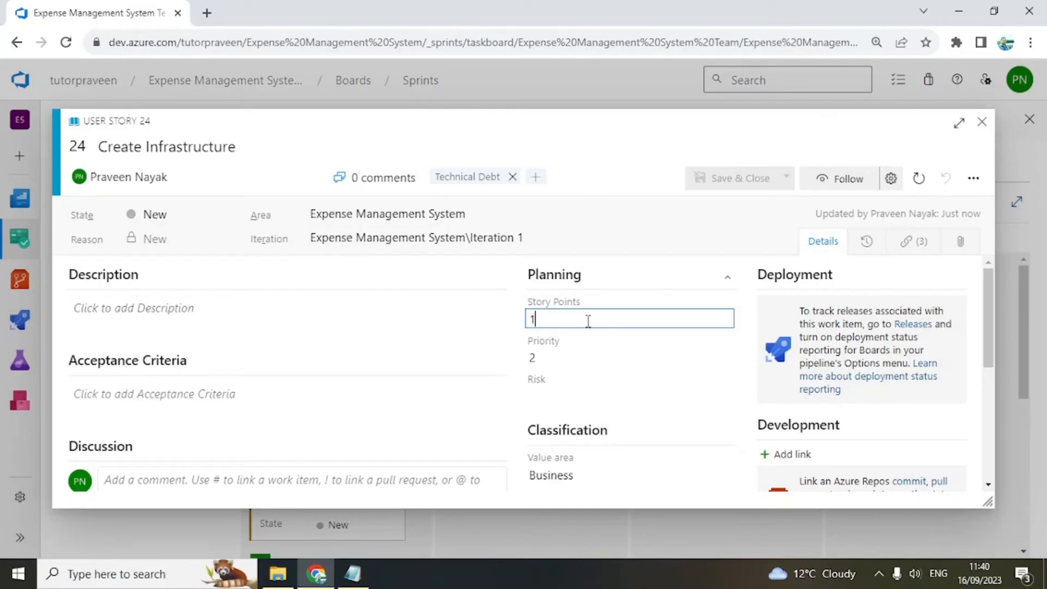
{"action": "left_click", "coordinate": [734, 179]}
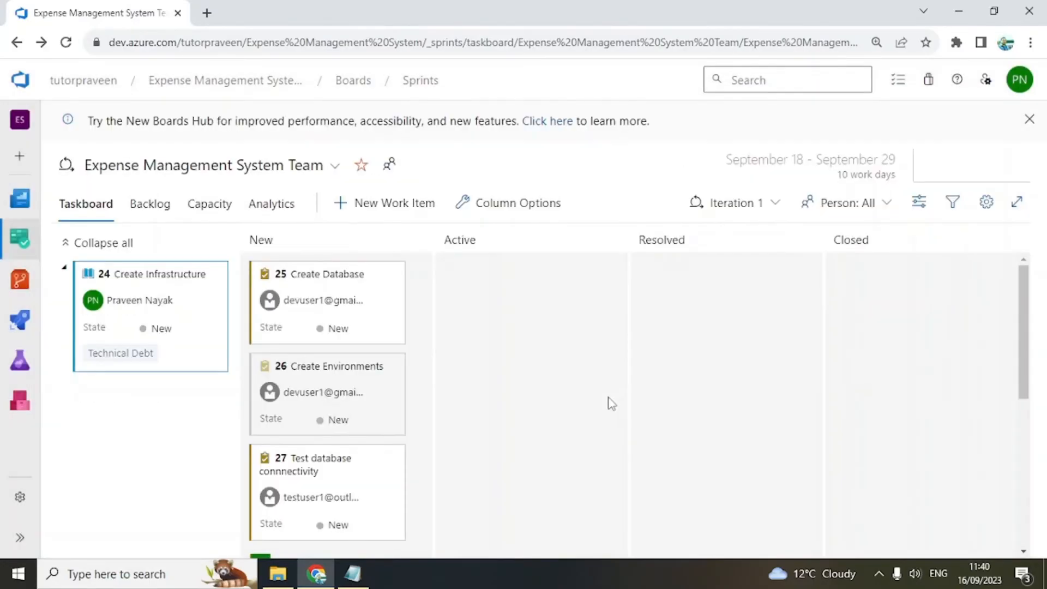
{"action": "mouse_move", "coordinate": [224, 322]}
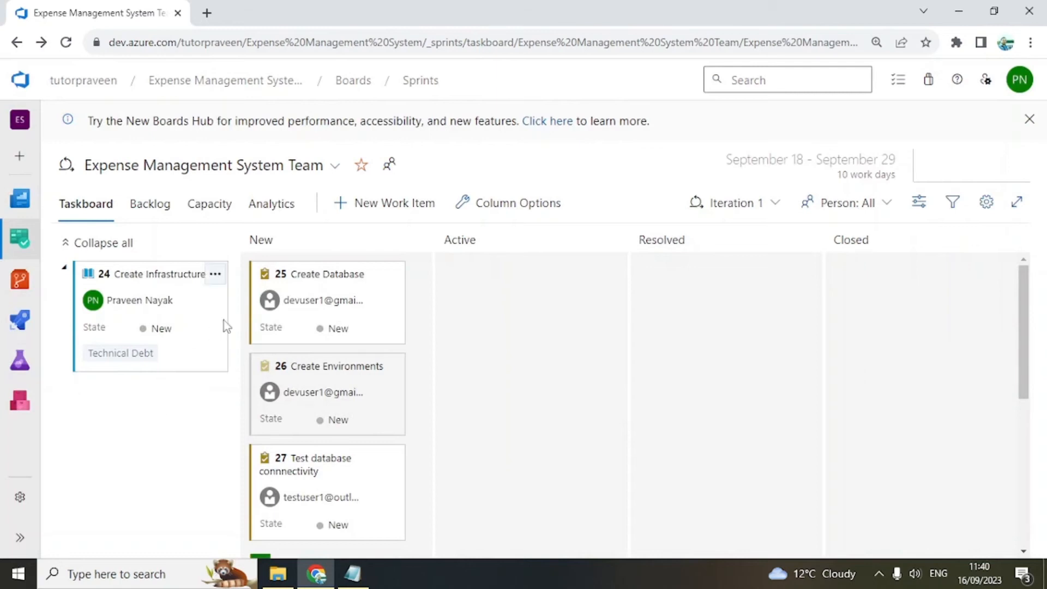
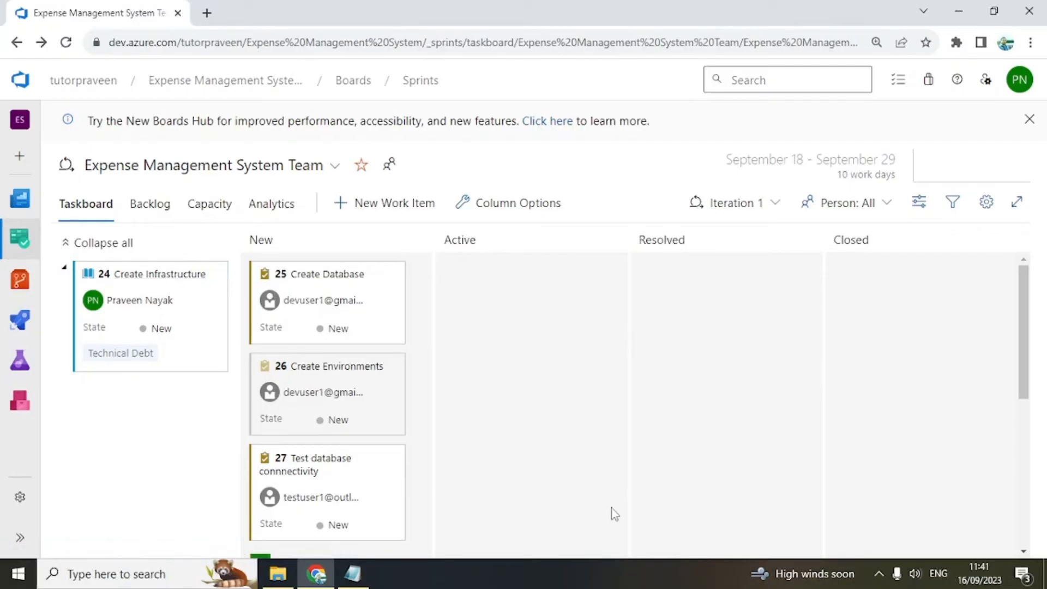
- Set the Create Database task's original estimate to 15 hours, and save and close it
{"action": "left_click", "coordinate": [327, 273]}
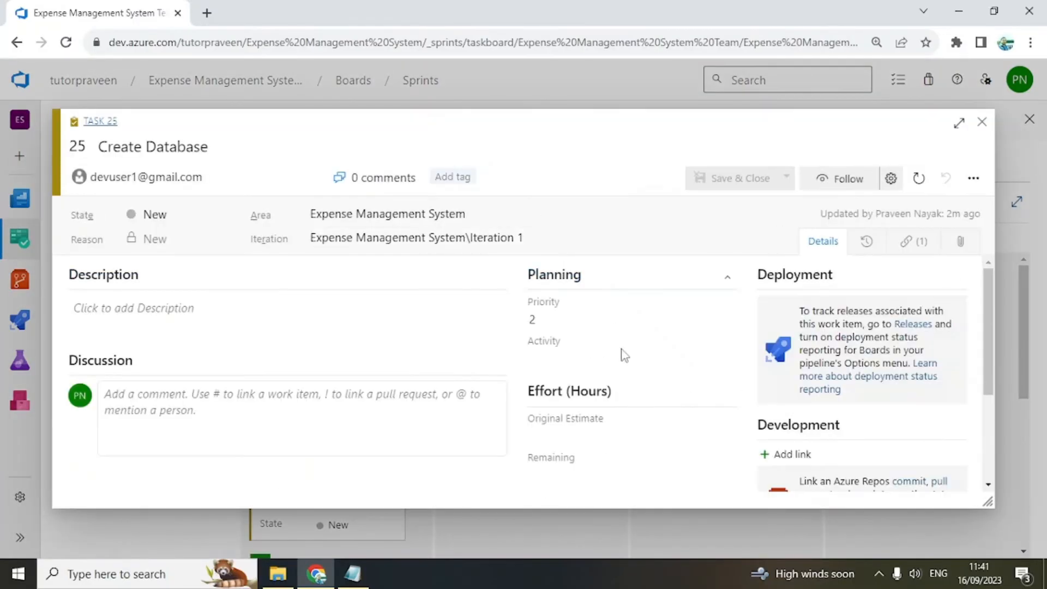
{"action": "scroll", "coordinate": [565, 366], "scroll_direction": "down", "scroll_amount": 1}
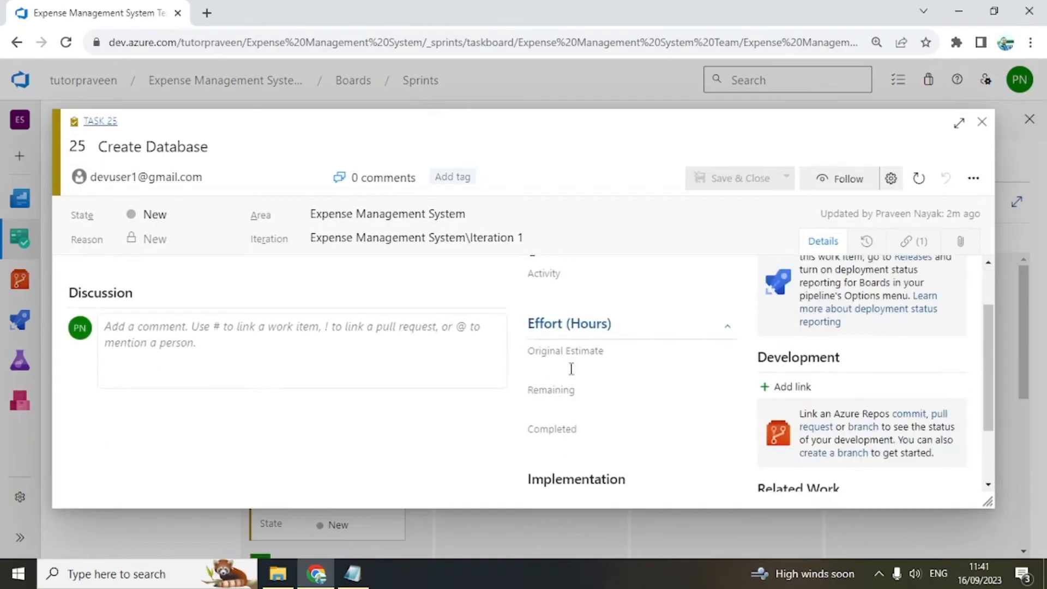
{"action": "left_click", "coordinate": [544, 357]}
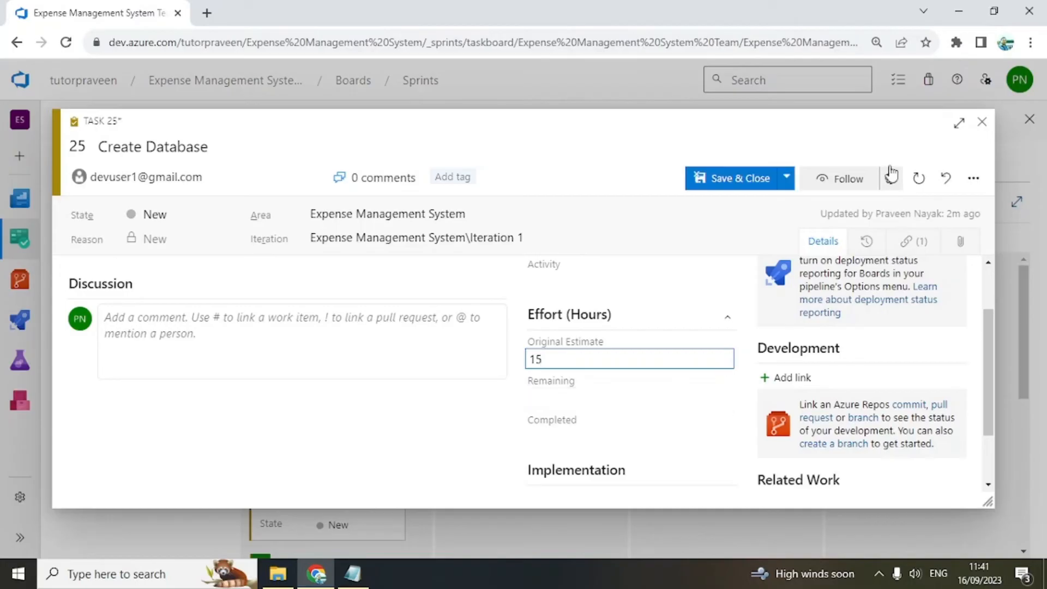
{"action": "left_click", "coordinate": [747, 179]}
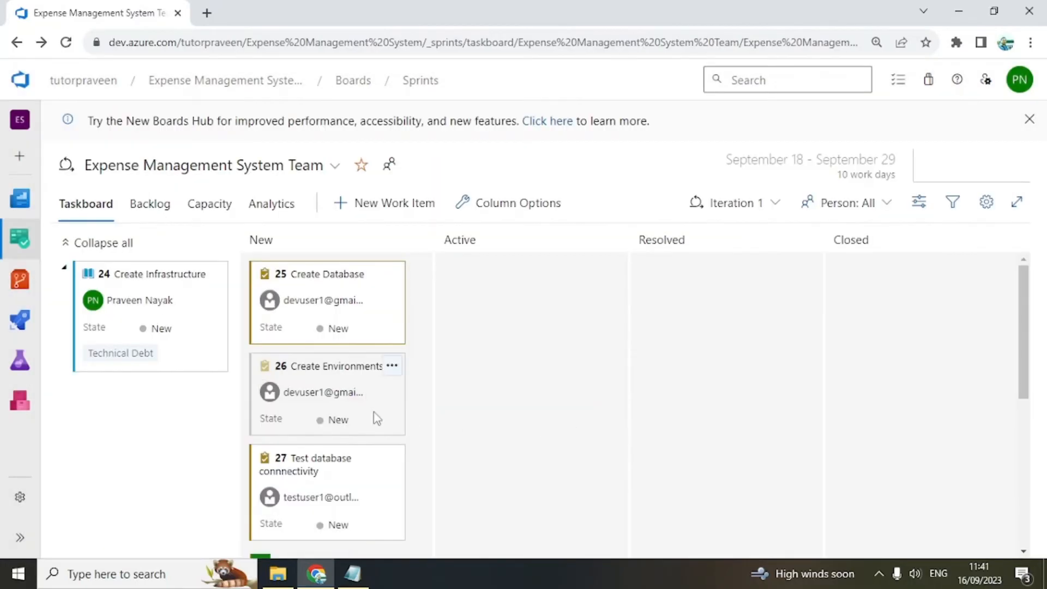
- Set the Create Environments task's original estimate to 12 hours, and save and close it
{"action": "left_click", "coordinate": [344, 368]}
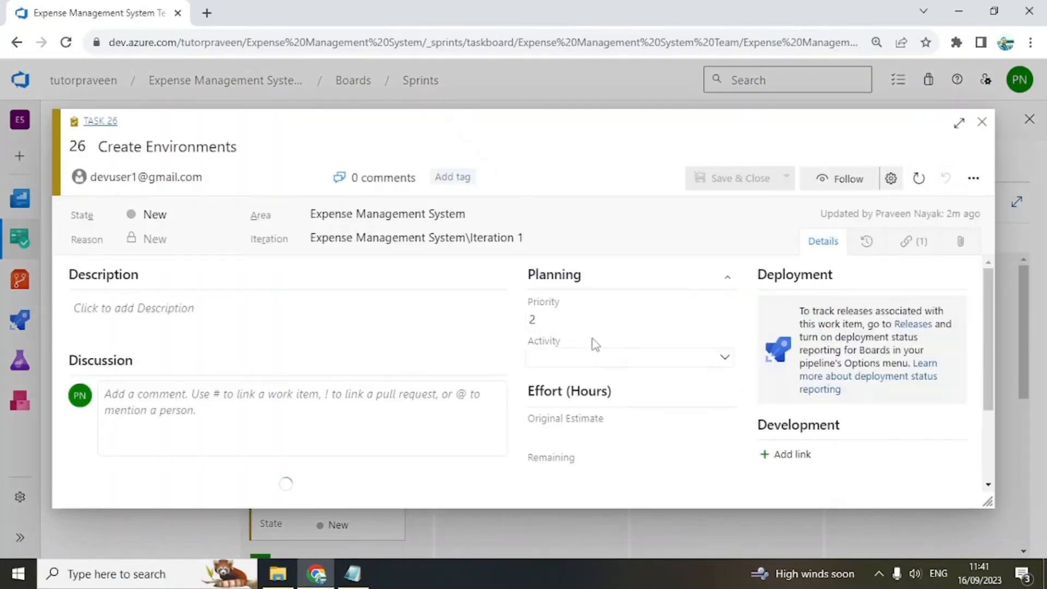
{"action": "left_click", "coordinate": [583, 434]}
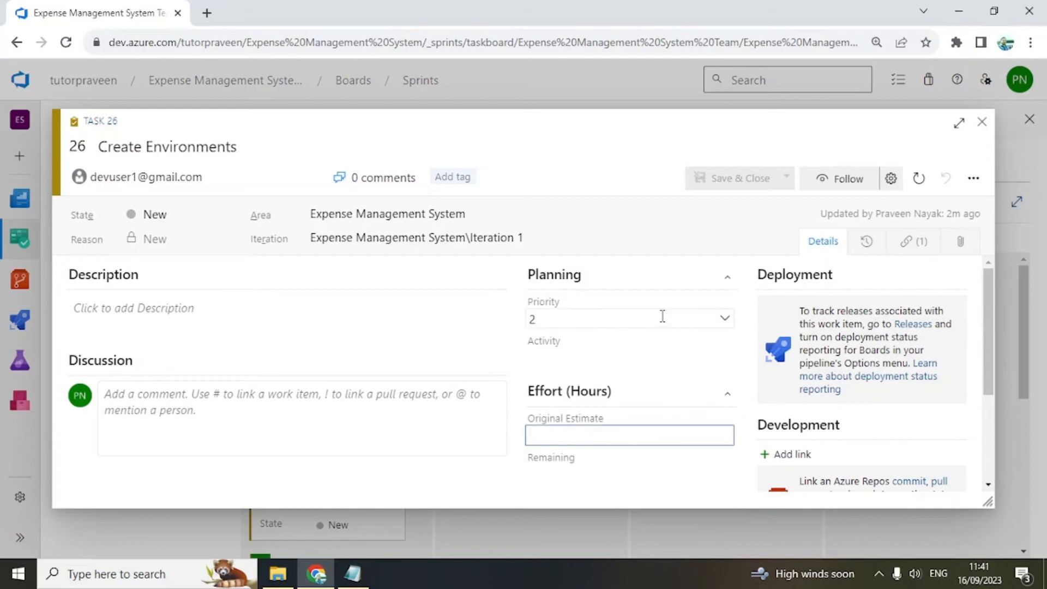
{"action": "type", "text": "12"}
{"action": "left_click", "coordinate": [740, 188]}
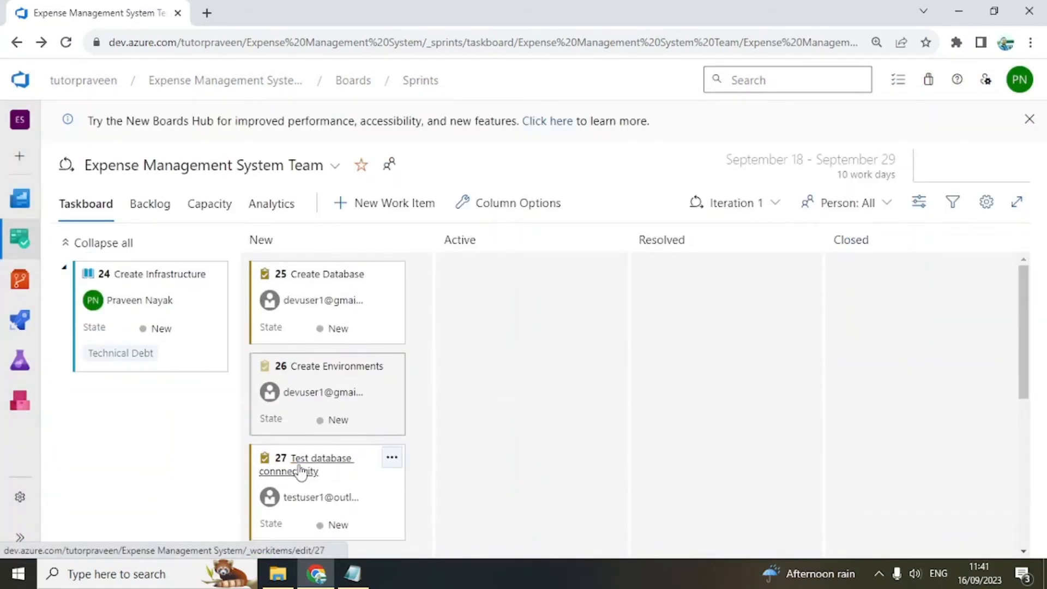
- Set the "Test database connnectivity" task's original estimate to 3 hours, and save and close it
{"action": "left_click", "coordinate": [298, 469]}
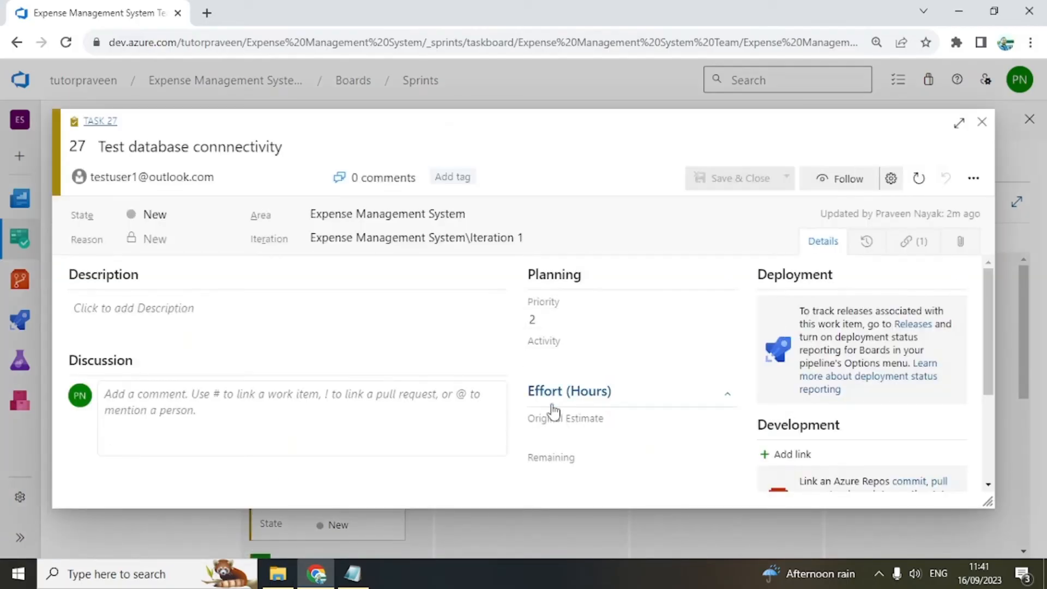
{"action": "left_click", "coordinate": [547, 434]}
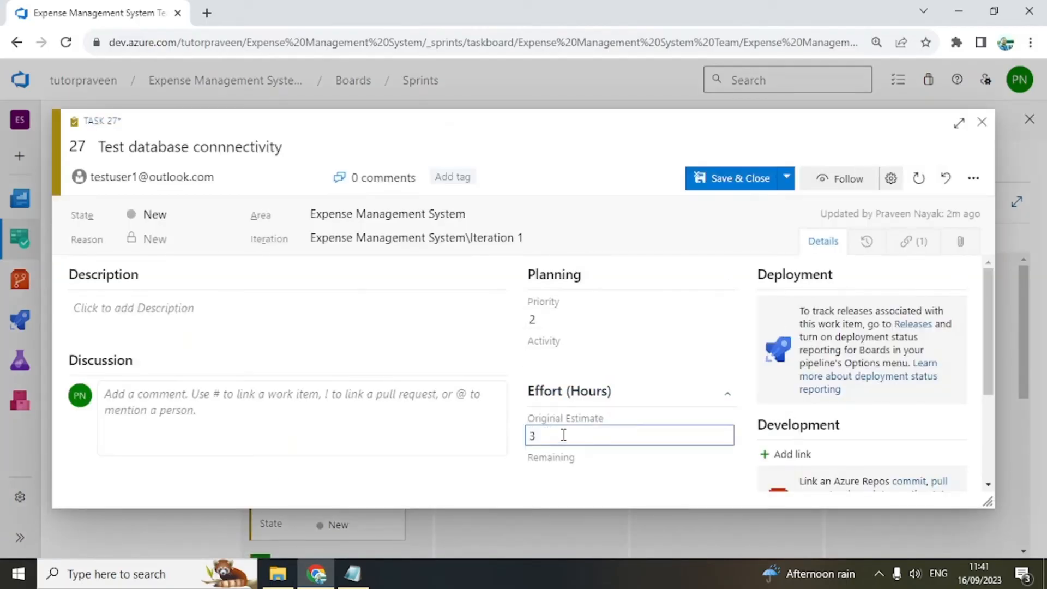
{"action": "left_click", "coordinate": [732, 179]}
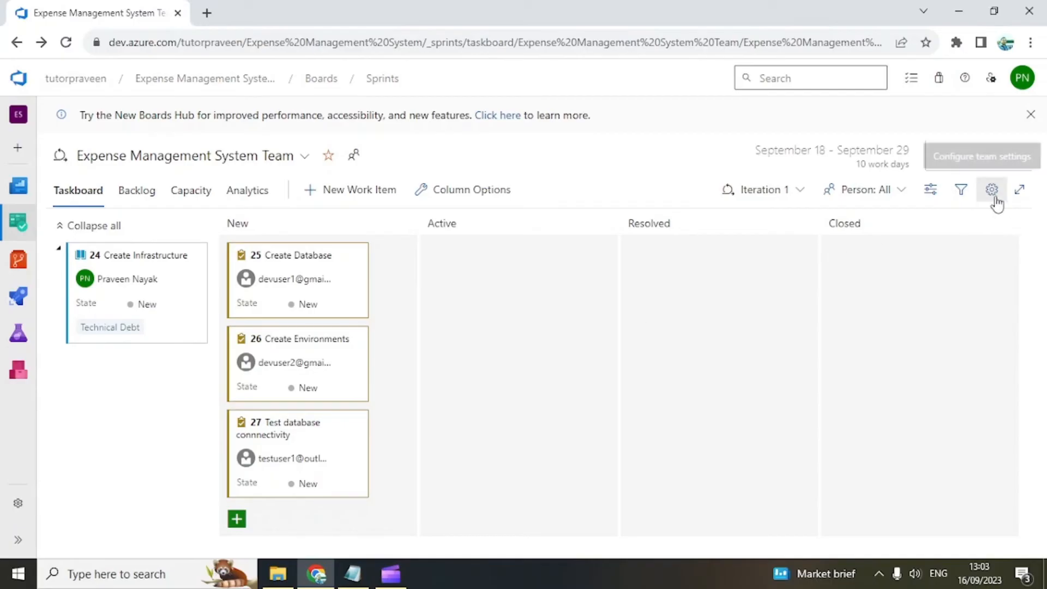
- Add Original Estimate as an additional field on the taskboard's task cards and save the team settings
{"action": "left_click", "coordinate": [991, 190]}
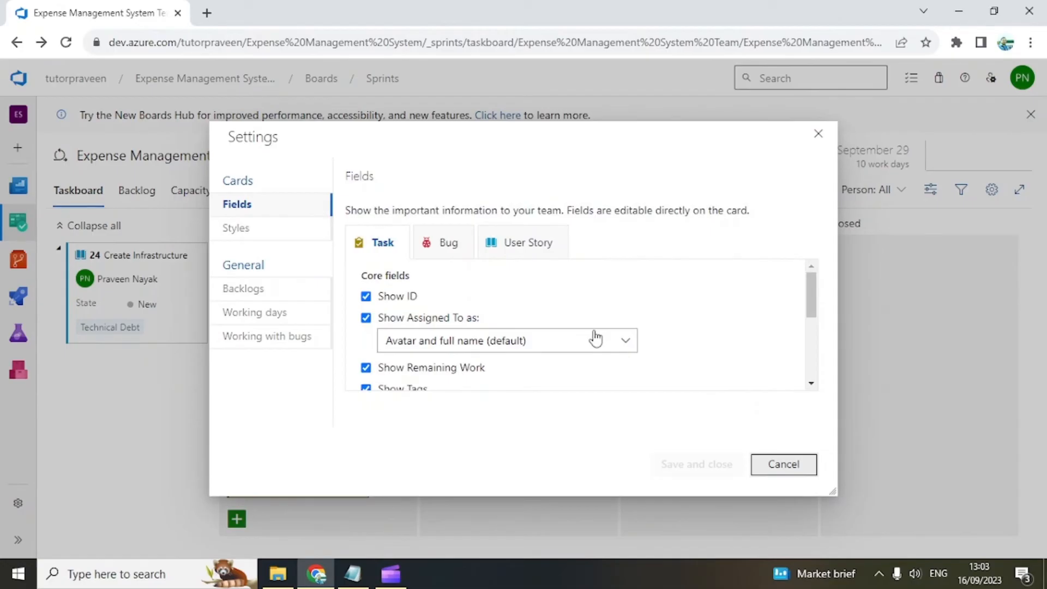
{"action": "scroll", "coordinate": [596, 338], "scroll_direction": "down", "scroll_amount": 3}
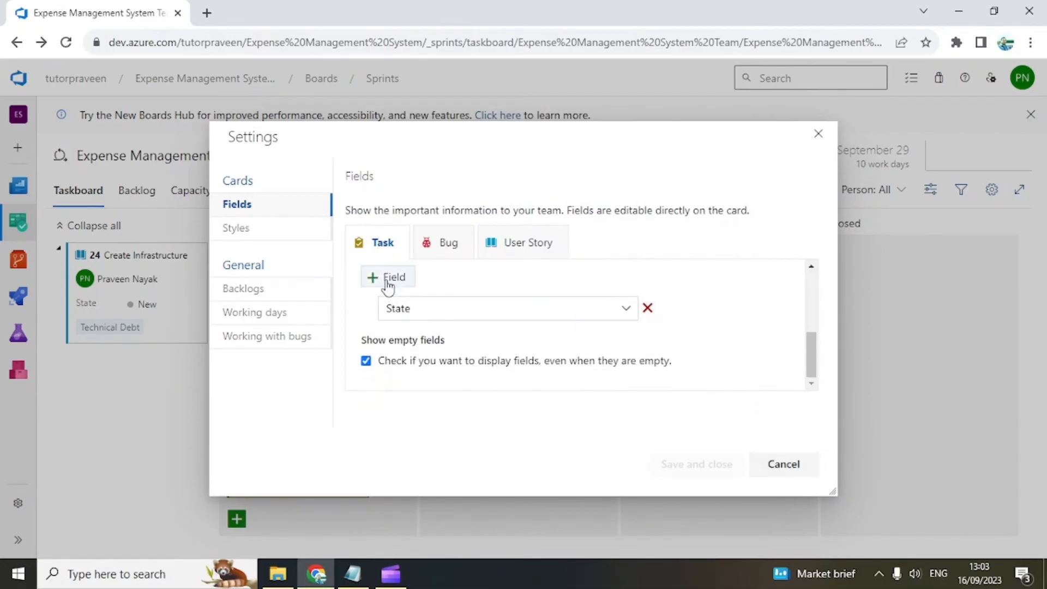
{"action": "left_click", "coordinate": [388, 280]}
{"action": "left_click", "coordinate": [626, 339]}
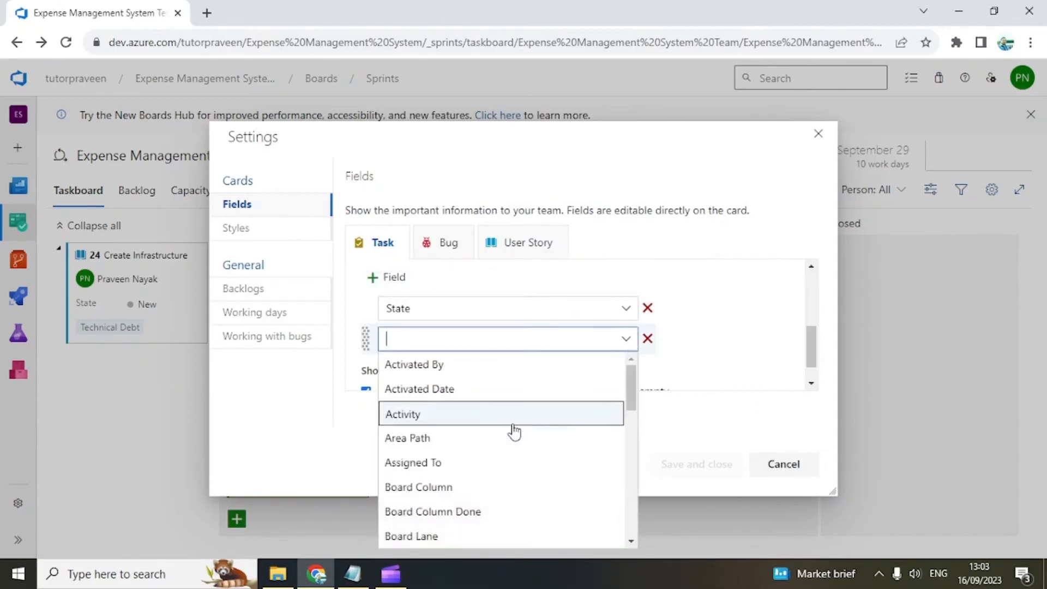
{"action": "scroll", "coordinate": [524, 428], "scroll_direction": "down", "scroll_amount": 2}
{"action": "scroll", "coordinate": [491, 434], "scroll_direction": "down", "scroll_amount": 1}
{"action": "scroll", "coordinate": [548, 453], "scroll_direction": "down", "scroll_amount": 3}
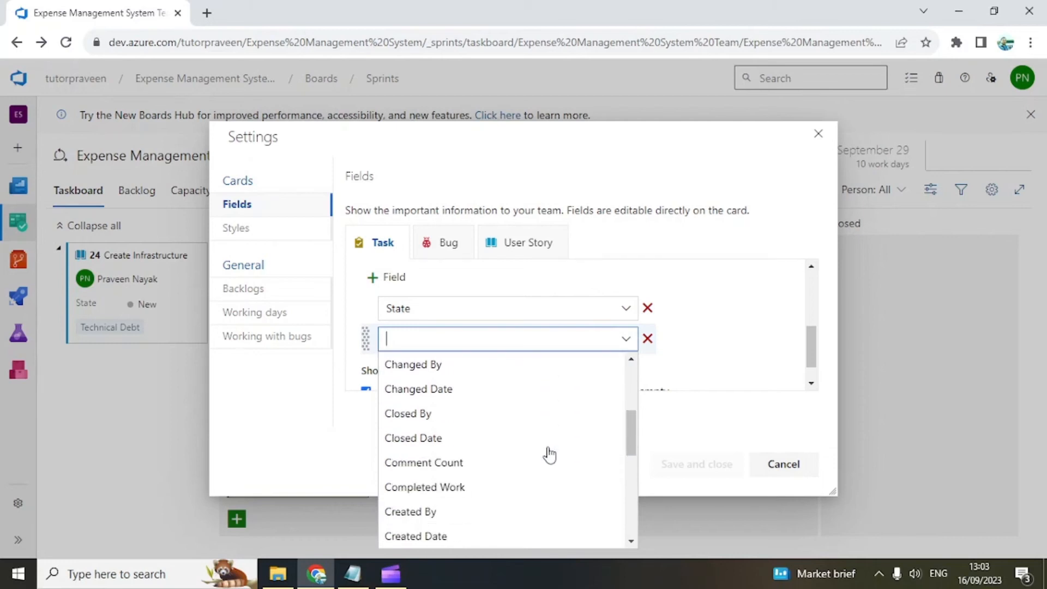
{"action": "left_click", "coordinate": [453, 489]}
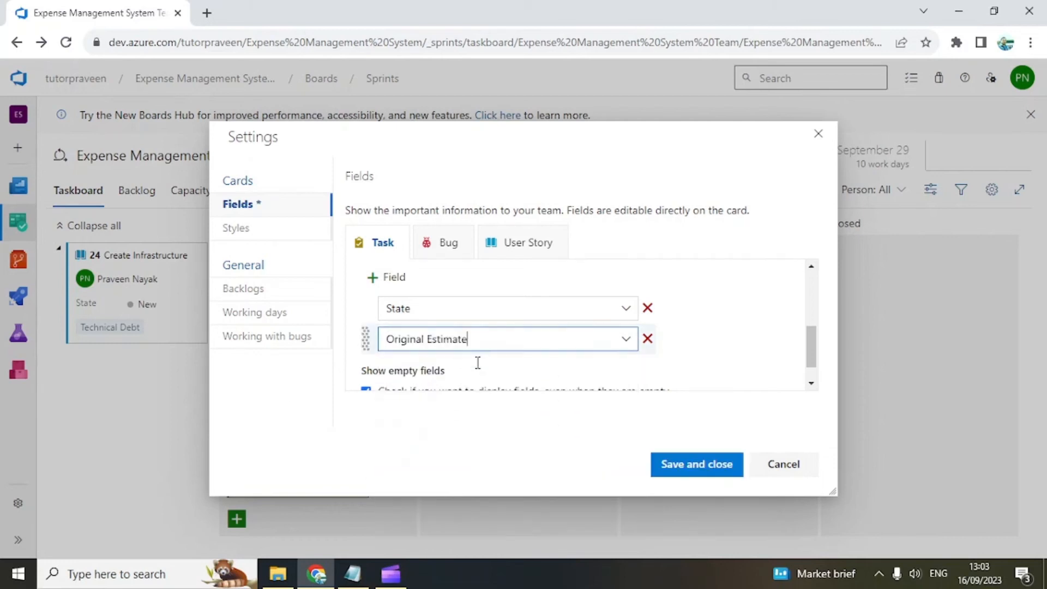
{"action": "left_click", "coordinate": [720, 465]}
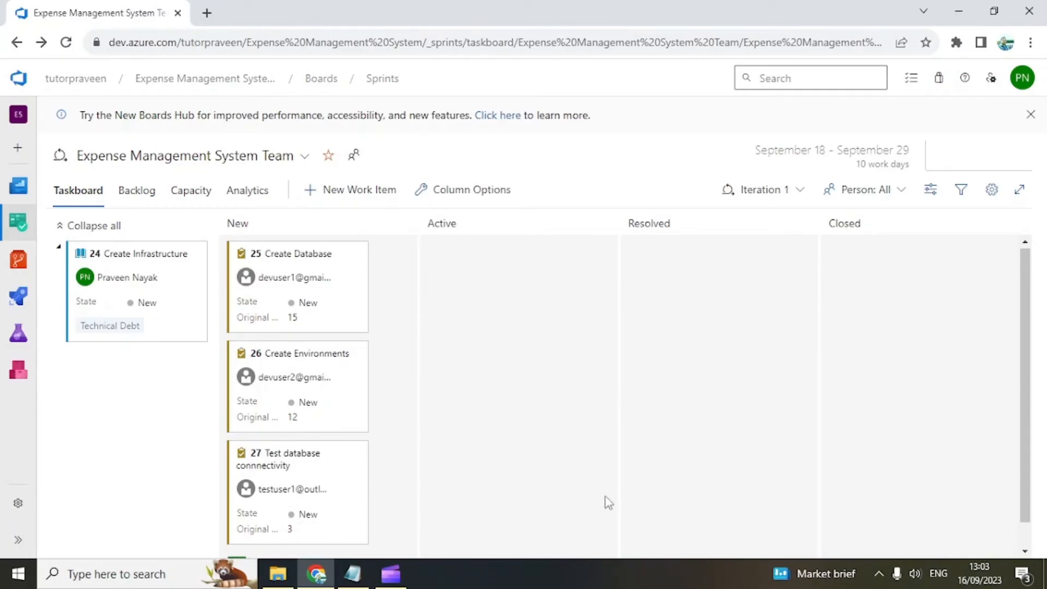
- Review which core and additional fields are shown on the taskboard's task cards, and leave the team settings without saving
{"action": "left_click", "coordinate": [992, 189]}
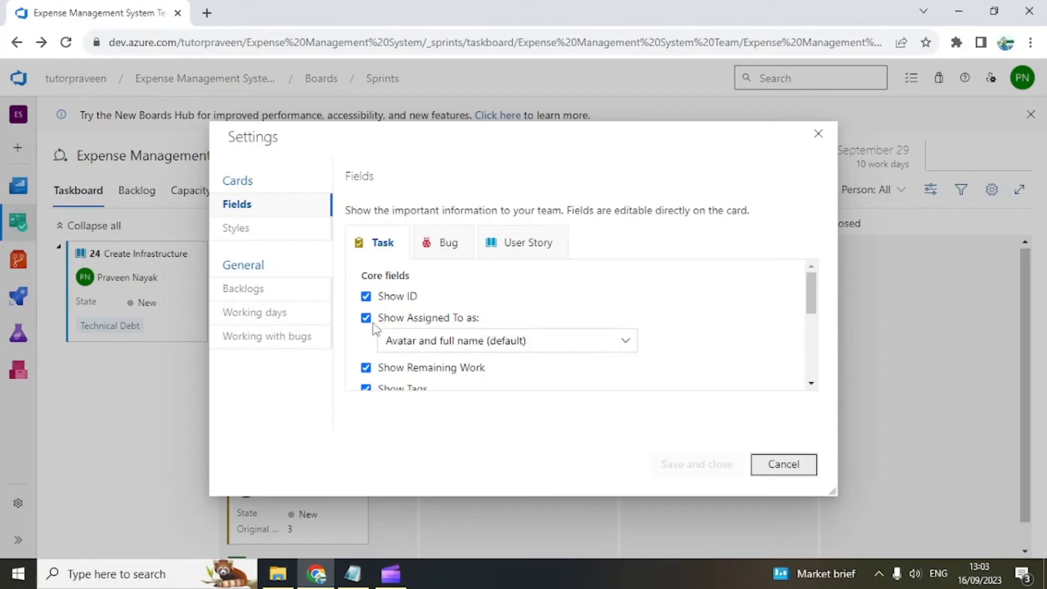
{"action": "scroll", "coordinate": [395, 341], "scroll_direction": "down", "scroll_amount": 2}
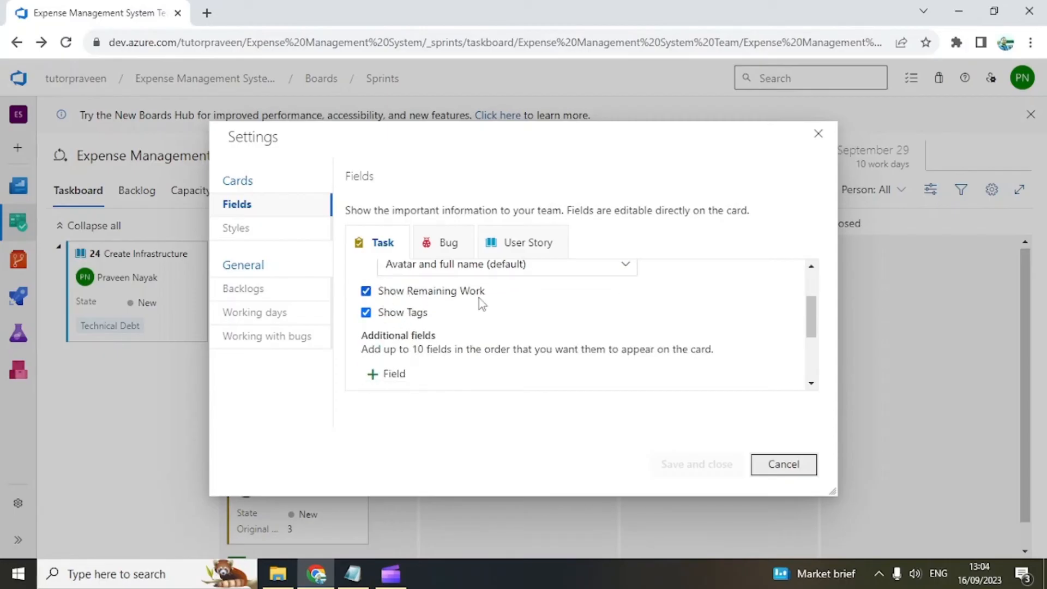
{"action": "scroll", "coordinate": [480, 334], "scroll_direction": "up", "scroll_amount": 2}
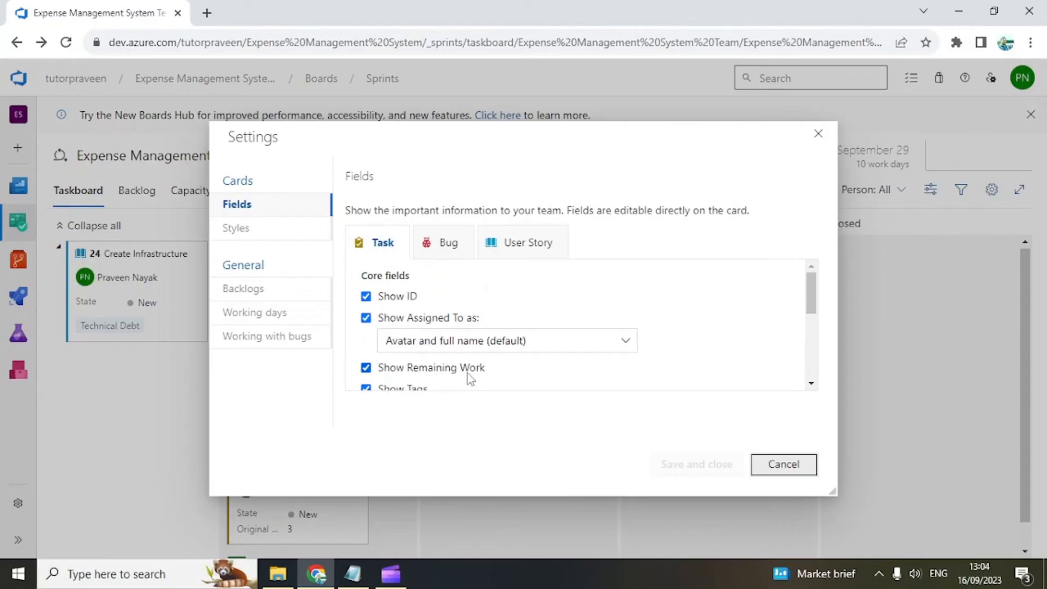
{"action": "left_click", "coordinate": [783, 465]}
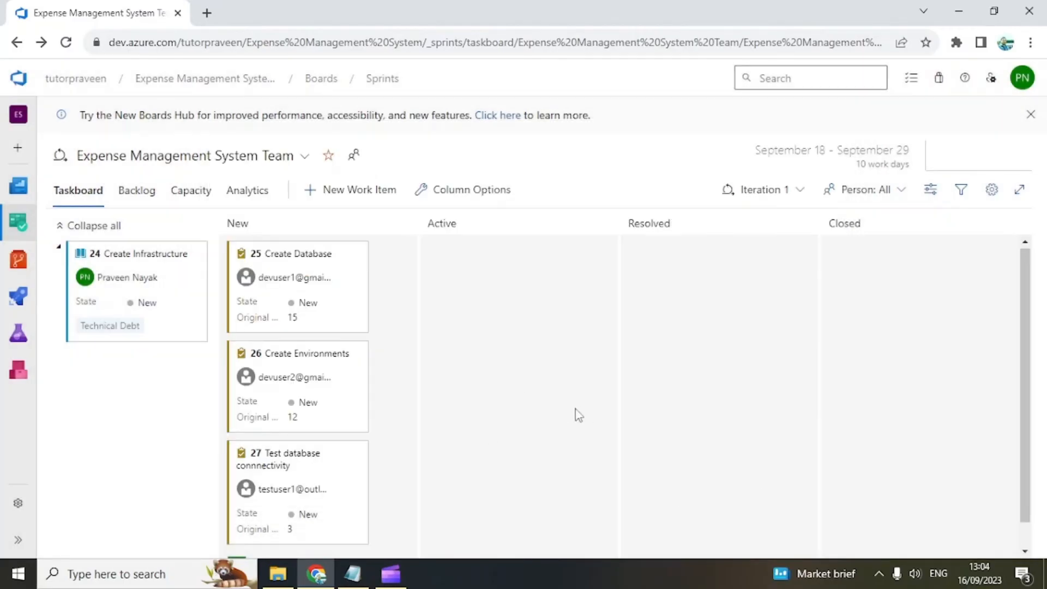
- Review the core, additional and empty-field options for User Story cards in the taskboard settings
{"action": "left_click", "coordinate": [992, 189]}
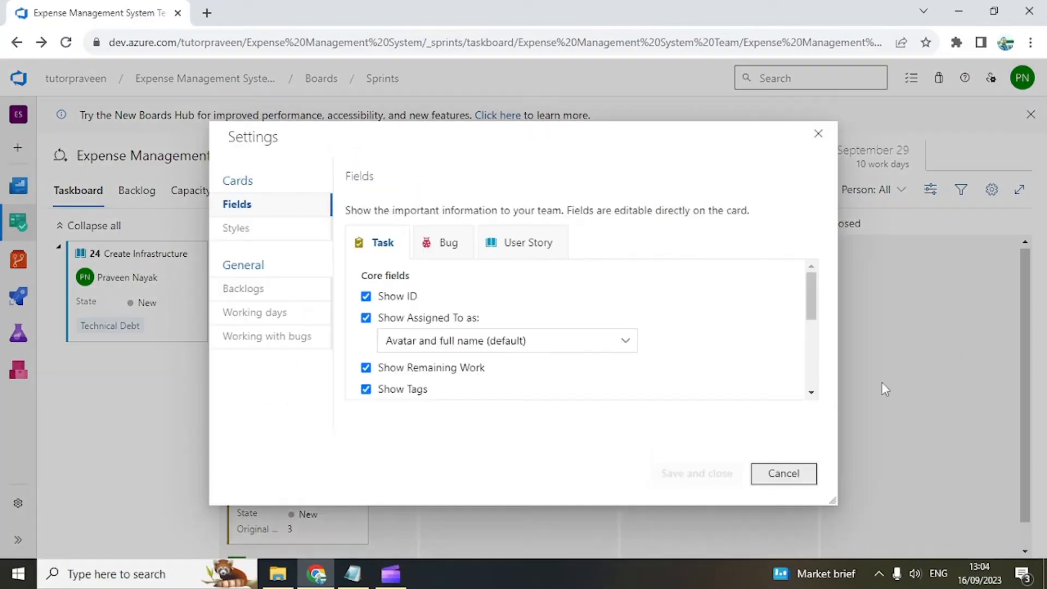
{"action": "left_click", "coordinate": [542, 246]}
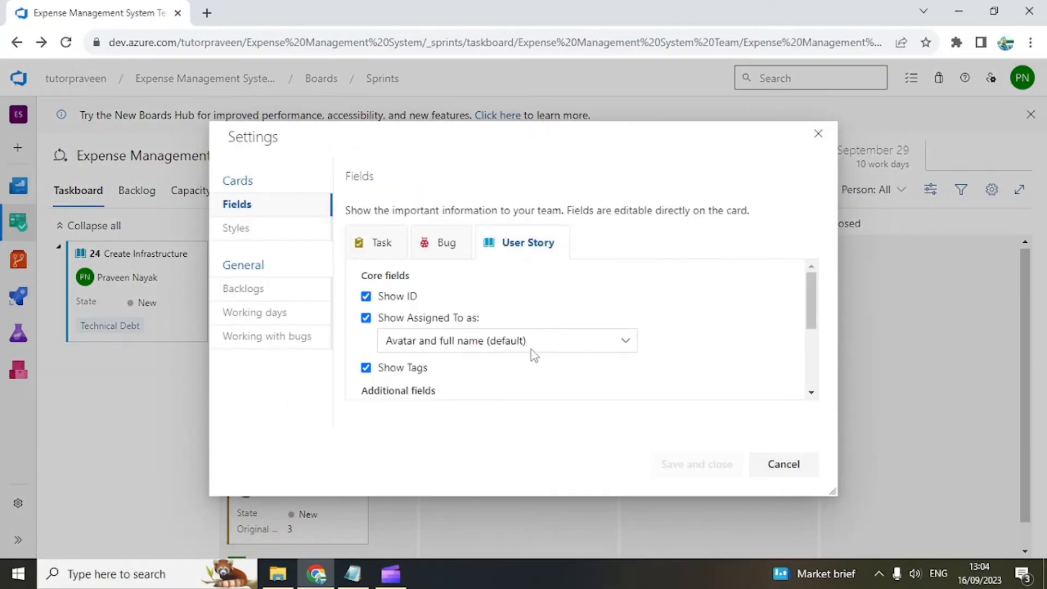
{"action": "scroll", "coordinate": [532, 355], "scroll_direction": "down", "scroll_amount": 2}
{"action": "scroll", "coordinate": [501, 275], "scroll_direction": "down", "scroll_amount": 2}
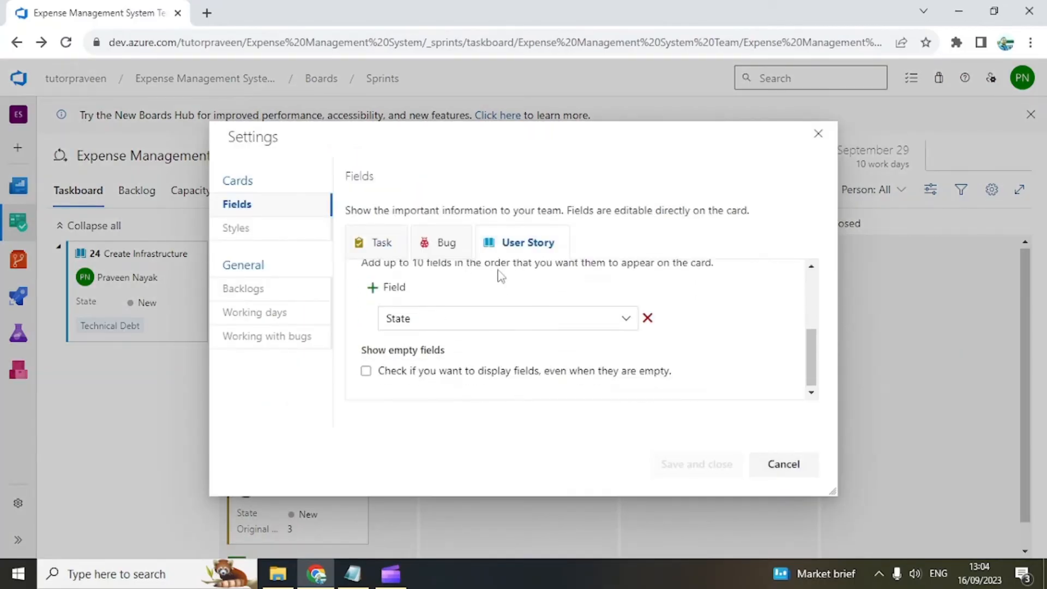
- Examine the Bug card field options, including the choices for additional fields, and leave the settings without saving
{"action": "left_click", "coordinate": [436, 242]}
{"action": "scroll", "coordinate": [436, 377], "scroll_direction": "down", "scroll_amount": 2}
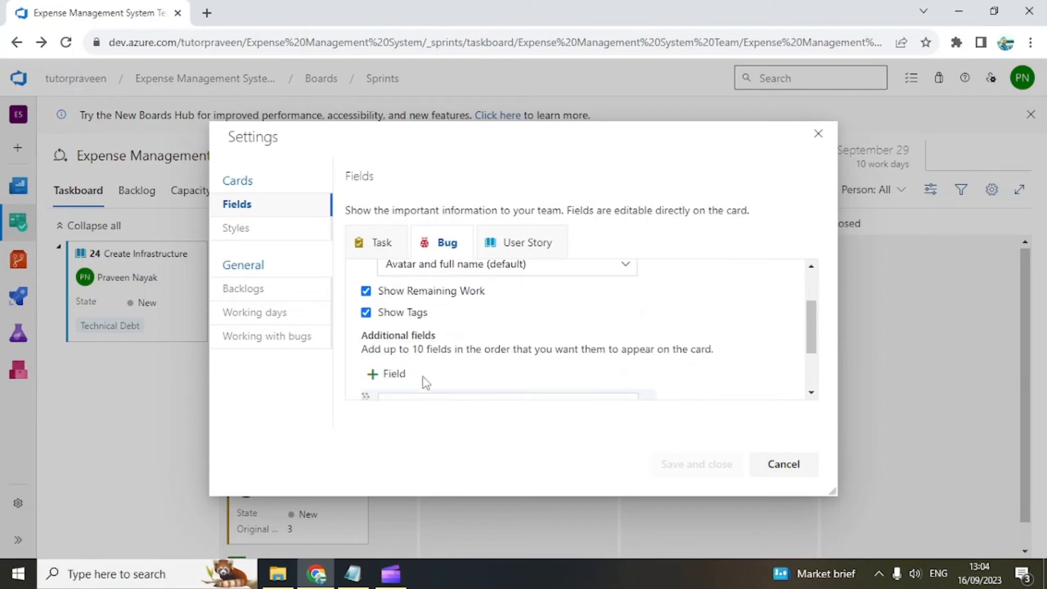
{"action": "scroll", "coordinate": [472, 349], "scroll_direction": "down", "scroll_amount": 2}
{"action": "scroll", "coordinate": [574, 362], "scroll_direction": "up", "scroll_amount": 3}
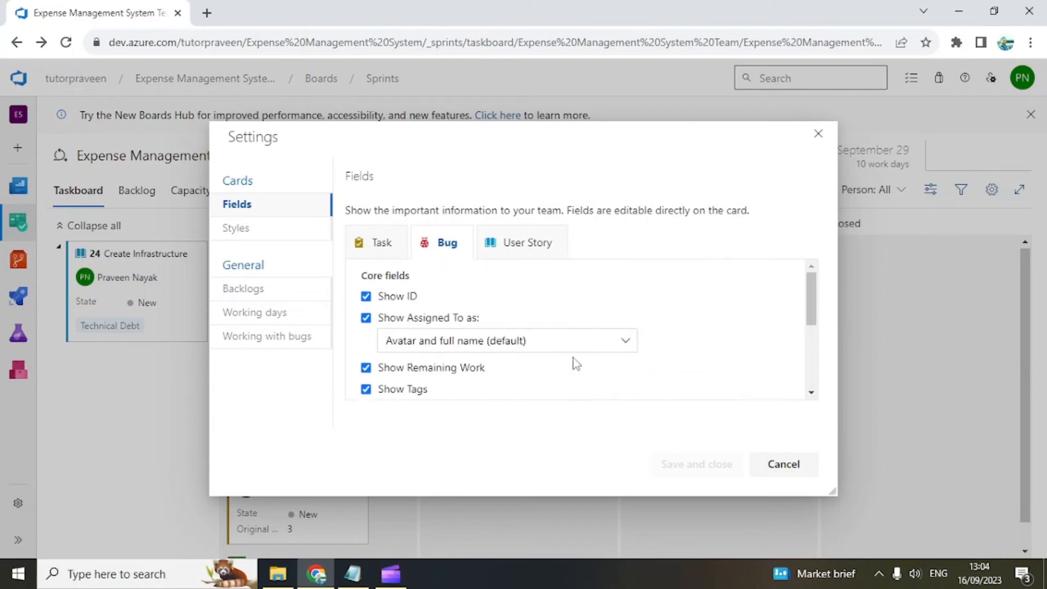
{"action": "scroll", "coordinate": [580, 349], "scroll_direction": "down", "scroll_amount": 1}
{"action": "scroll", "coordinate": [550, 398], "scroll_direction": "down", "scroll_amount": 1}
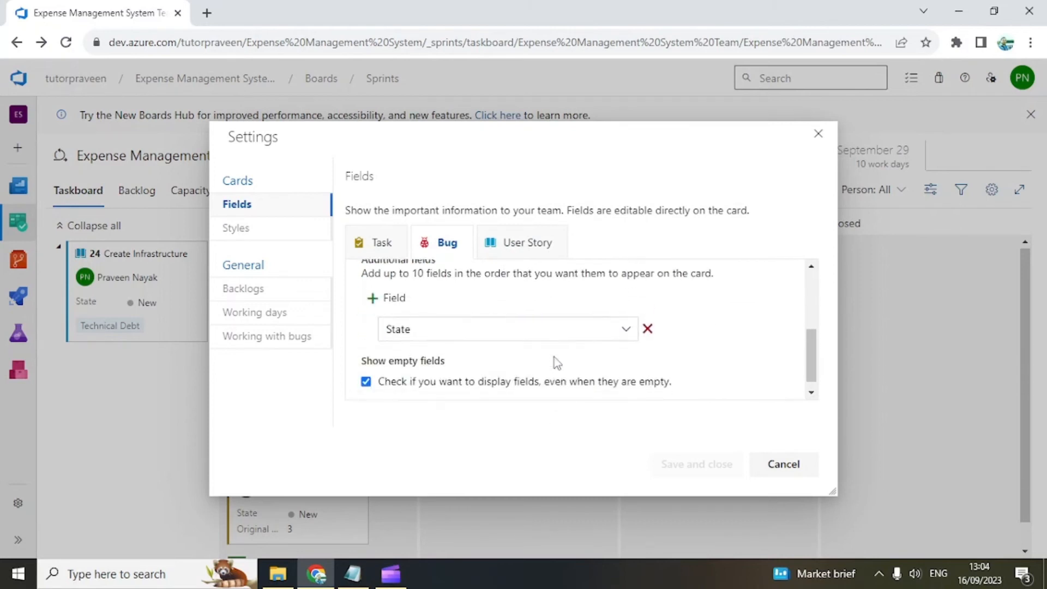
{"action": "left_click", "coordinate": [623, 330]}
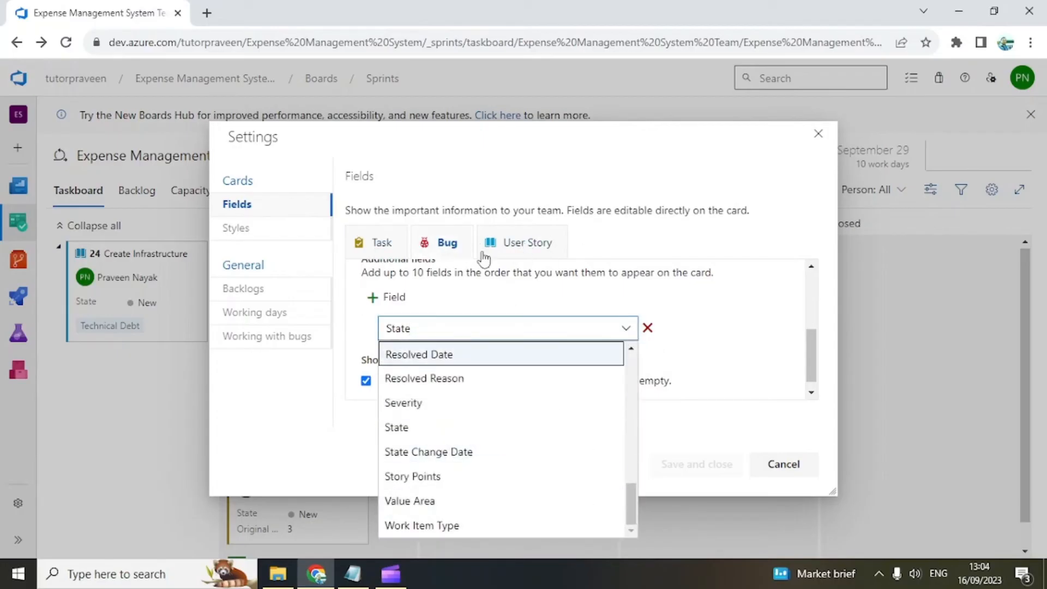
{"action": "left_click_drag", "start_coordinate": [634, 502], "coordinate": [634, 450]}
{"action": "left_click", "coordinate": [461, 292]}
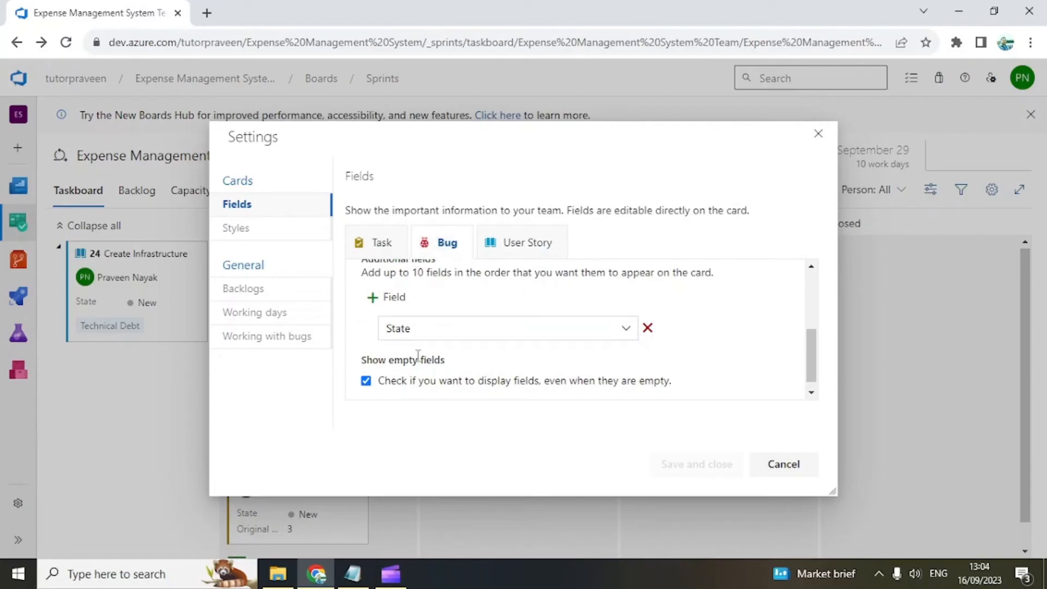
{"action": "scroll", "coordinate": [542, 353], "scroll_direction": "up", "scroll_amount": 1}
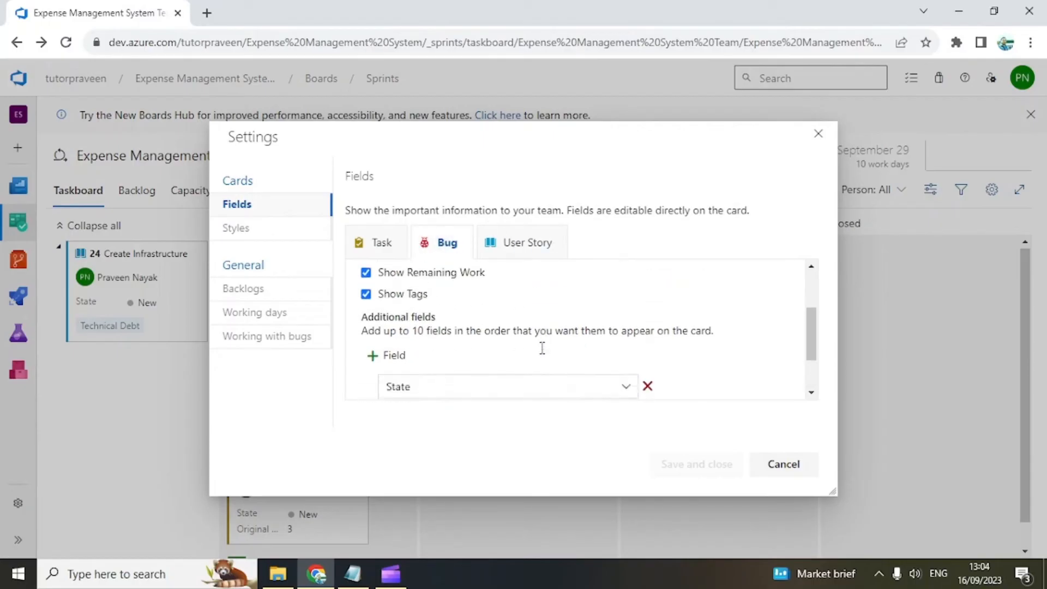
{"action": "scroll", "coordinate": [543, 346], "scroll_direction": "down", "scroll_amount": 1}
{"action": "left_click", "coordinate": [783, 464]}
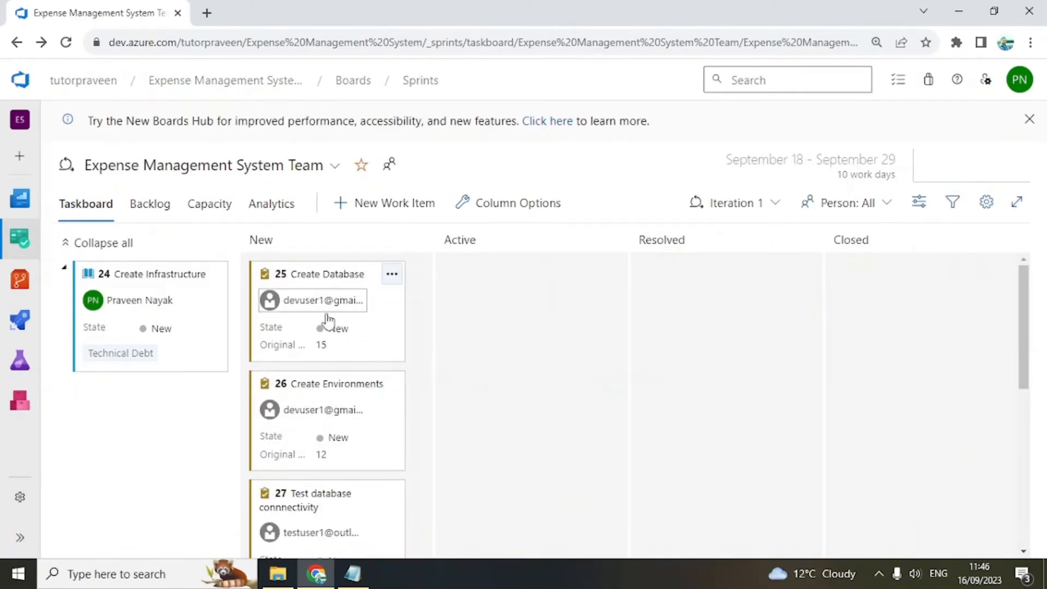
- Review the user stories and tasks on the Iteration 1 taskboard at 100% page zoom
{"action": "left_click", "coordinate": [328, 346]}
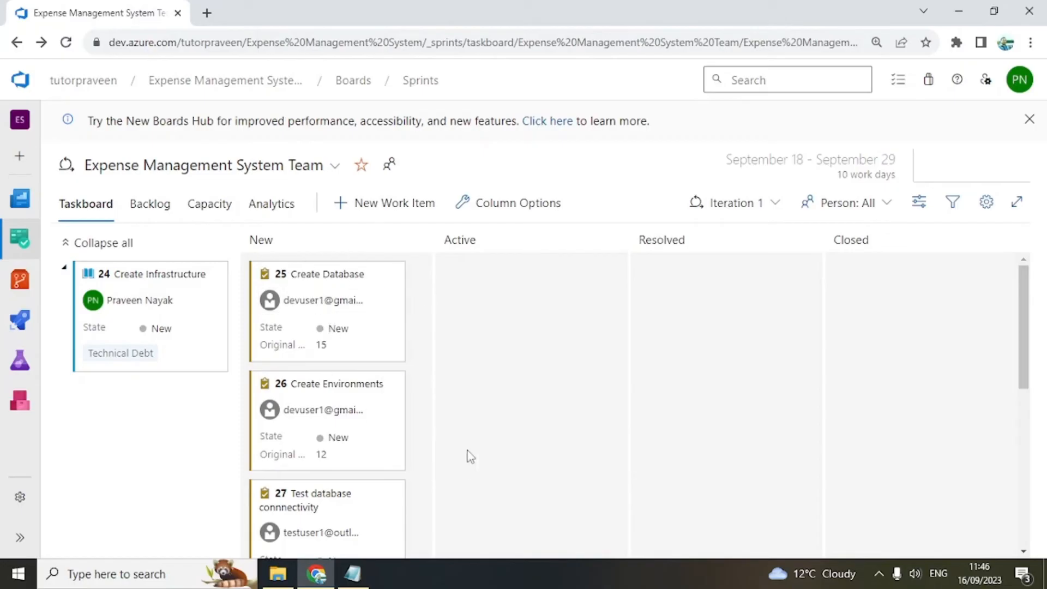
{"action": "scroll", "coordinate": [499, 451], "scroll_direction": "down", "scroll_amount": 3}
{"action": "scroll", "coordinate": [547, 465], "scroll_direction": "up", "scroll_amount": 3}
{"action": "scroll", "coordinate": [420, 434], "scroll_direction": "down", "scroll_amount": 6}
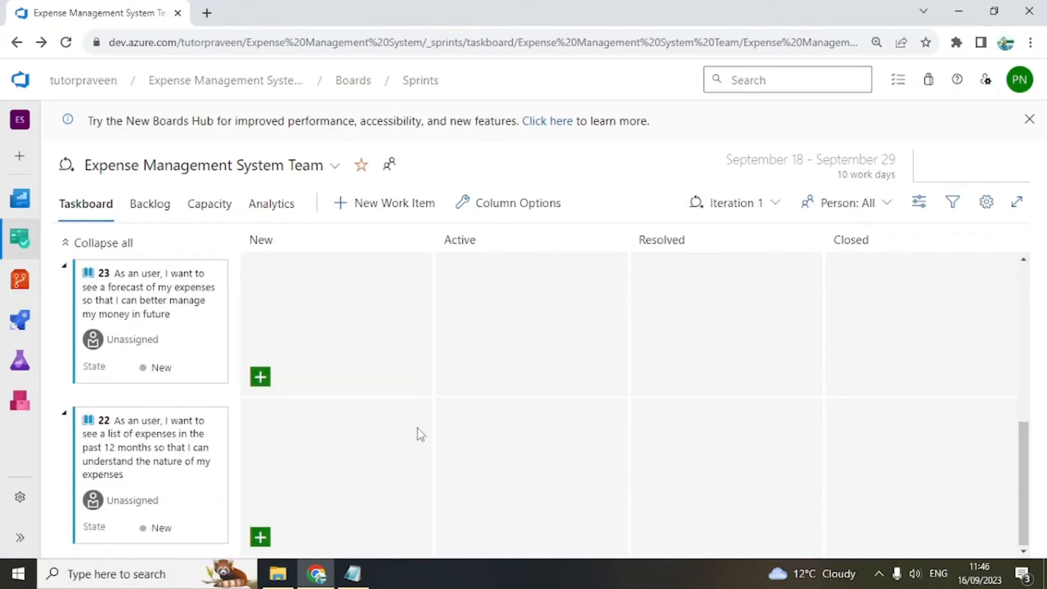
{"action": "scroll", "coordinate": [417, 431], "scroll_direction": "up", "scroll_amount": 7}
{"action": "key", "text": "ctrl+minus"}
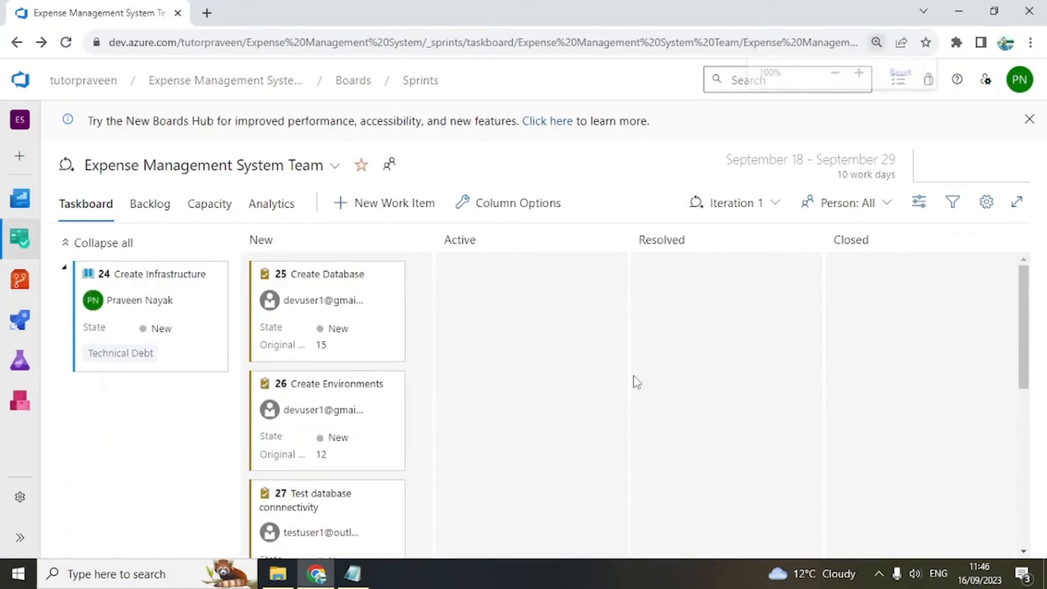
{"action": "scroll", "coordinate": [634, 381], "scroll_direction": "down", "scroll_amount": 6}
{"action": "scroll", "coordinate": [633, 381], "scroll_direction": "up", "scroll_amount": 6}
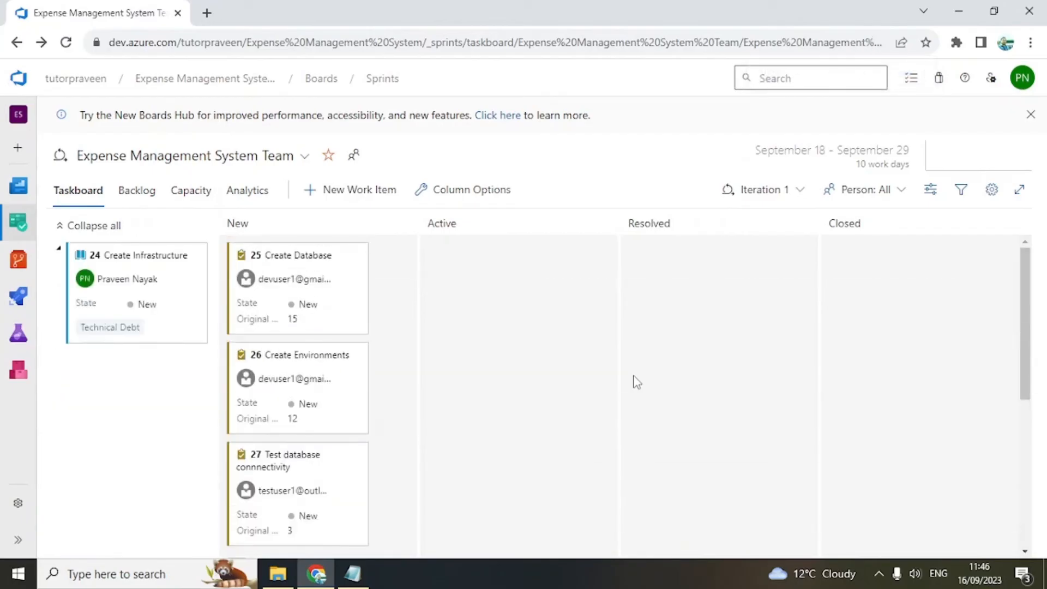
{"action": "scroll", "coordinate": [488, 424], "scroll_direction": "down", "scroll_amount": 1}
{"action": "scroll", "coordinate": [475, 414], "scroll_direction": "up", "scroll_amount": 1}
{"action": "scroll", "coordinate": [554, 417], "scroll_direction": "down", "scroll_amount": 6}
{"action": "scroll", "coordinate": [548, 419], "scroll_direction": "up", "scroll_amount": 6}
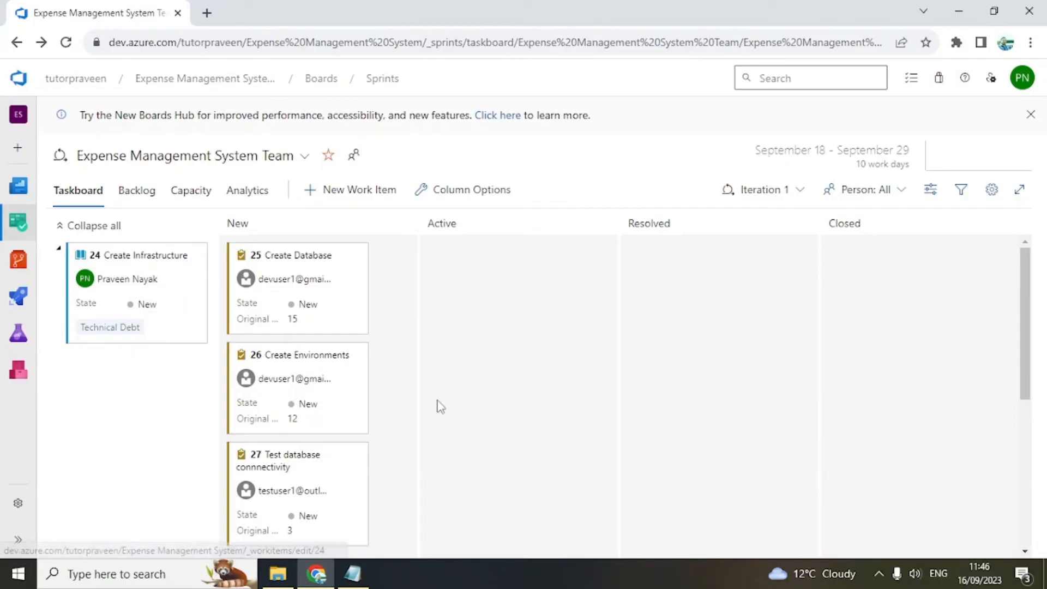
{"action": "scroll", "coordinate": [453, 404], "scroll_direction": "down", "scroll_amount": 6}
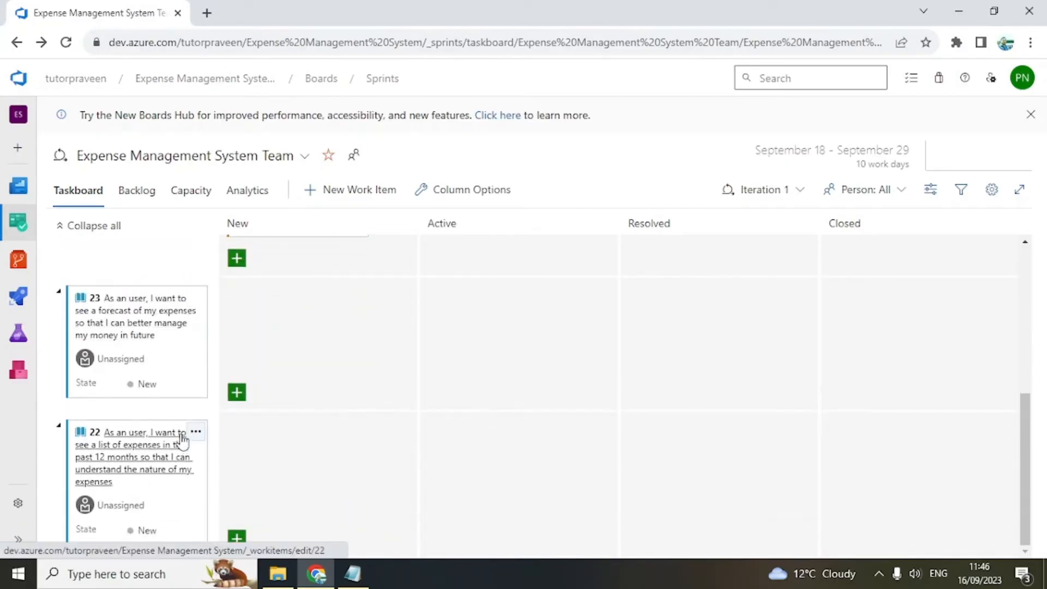
{"action": "scroll", "coordinate": [361, 404], "scroll_direction": "up", "scroll_amount": 6}
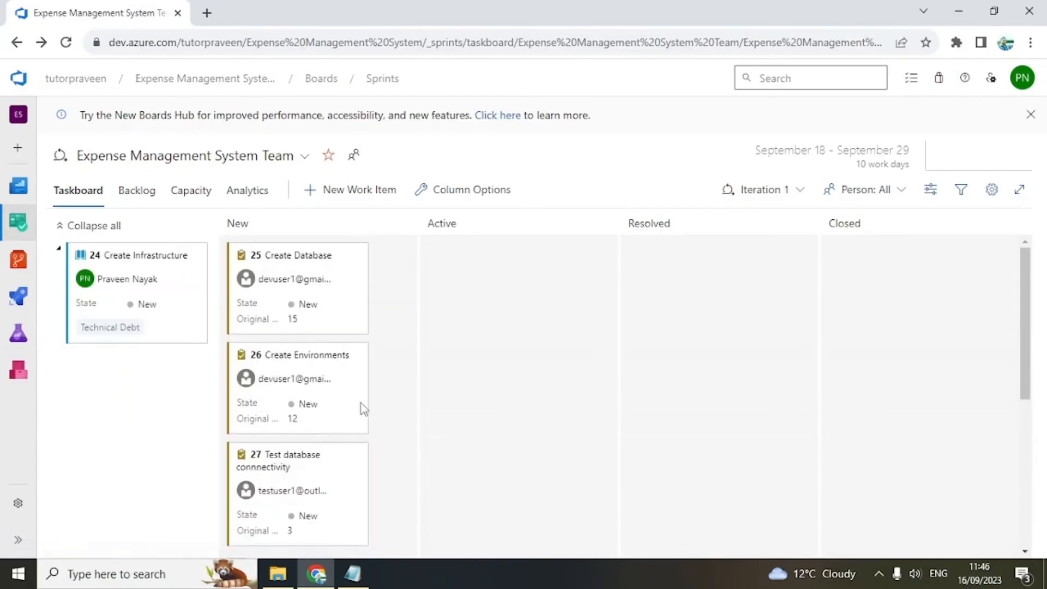
- Move user story 23, about seeing a forecast of expenses, from Iteration 1 to Iteration 2
{"action": "scroll", "coordinate": [361, 406], "scroll_direction": "down", "scroll_amount": 1}
{"action": "scroll", "coordinate": [360, 404], "scroll_direction": "down", "scroll_amount": 5}
{"action": "left_click", "coordinate": [195, 297]}
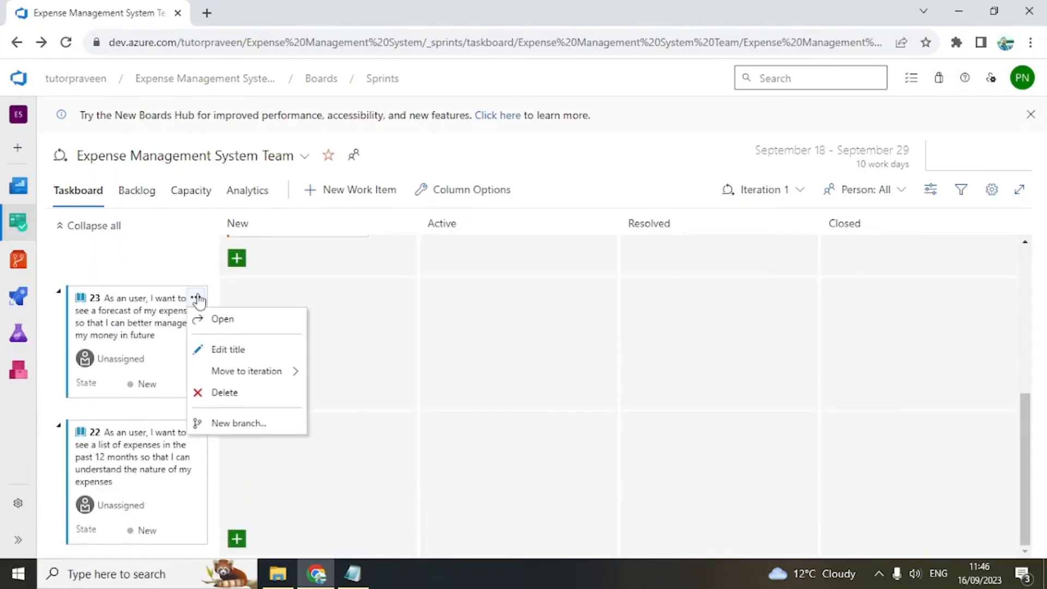
{"action": "mouse_move", "coordinate": [243, 375]}
{"action": "left_click", "coordinate": [354, 438]}
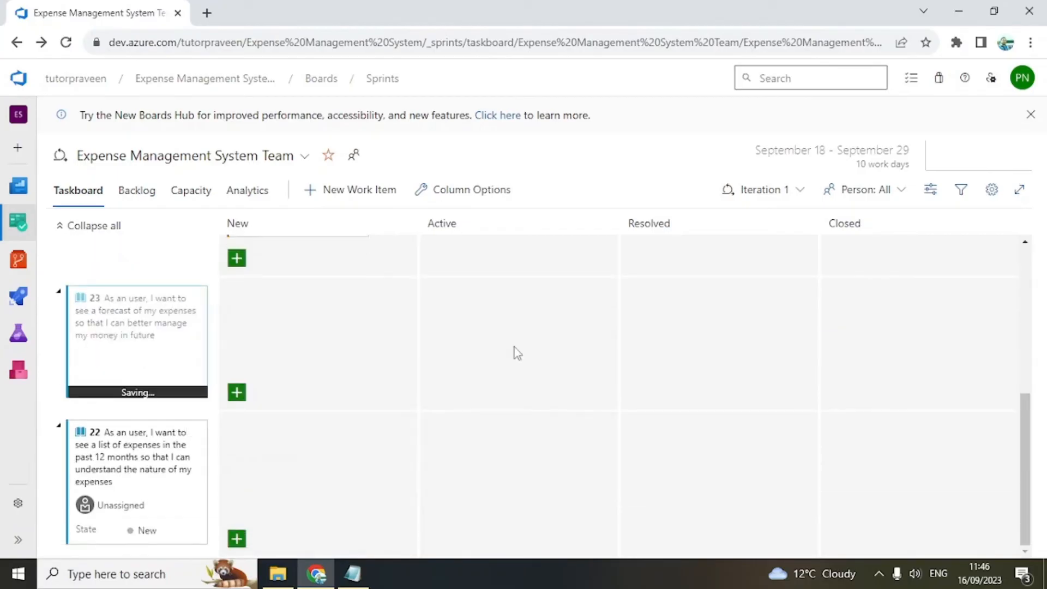
- Move user story 22, about listing the past 12 months' expenses, from Iteration 1 to Iteration 2
{"action": "left_click", "coordinate": [196, 432]}
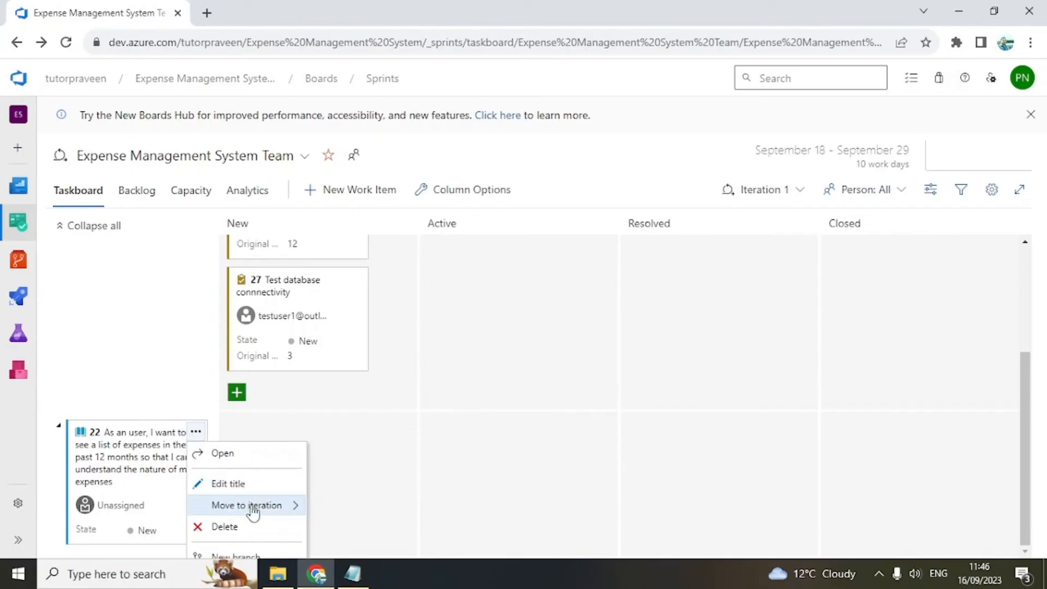
{"action": "mouse_move", "coordinate": [259, 512]}
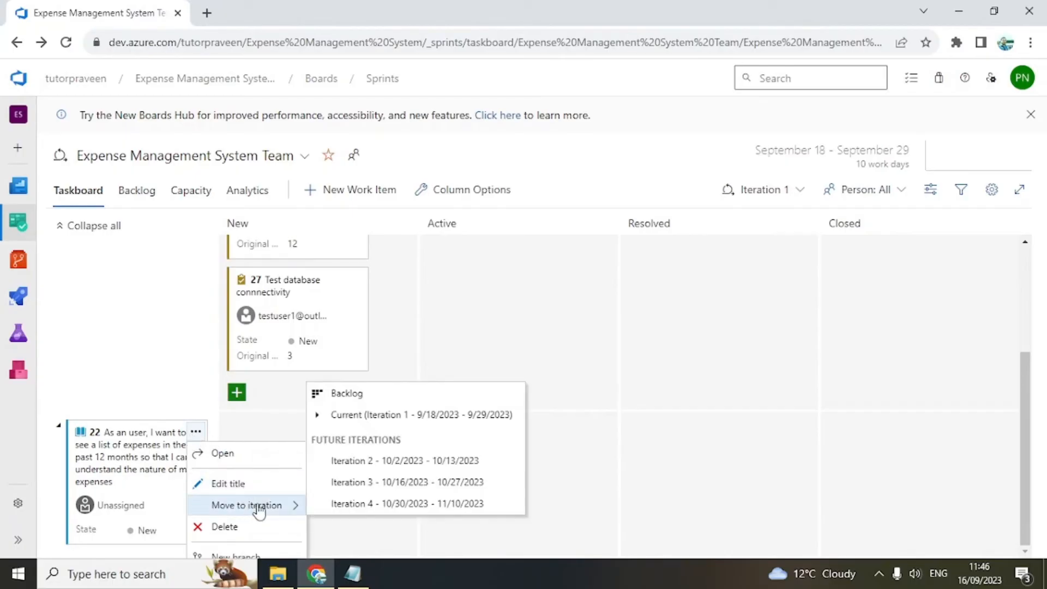
{"action": "left_click", "coordinate": [365, 464]}
{"action": "scroll", "coordinate": [637, 418], "scroll_direction": "up", "scroll_amount": 1}
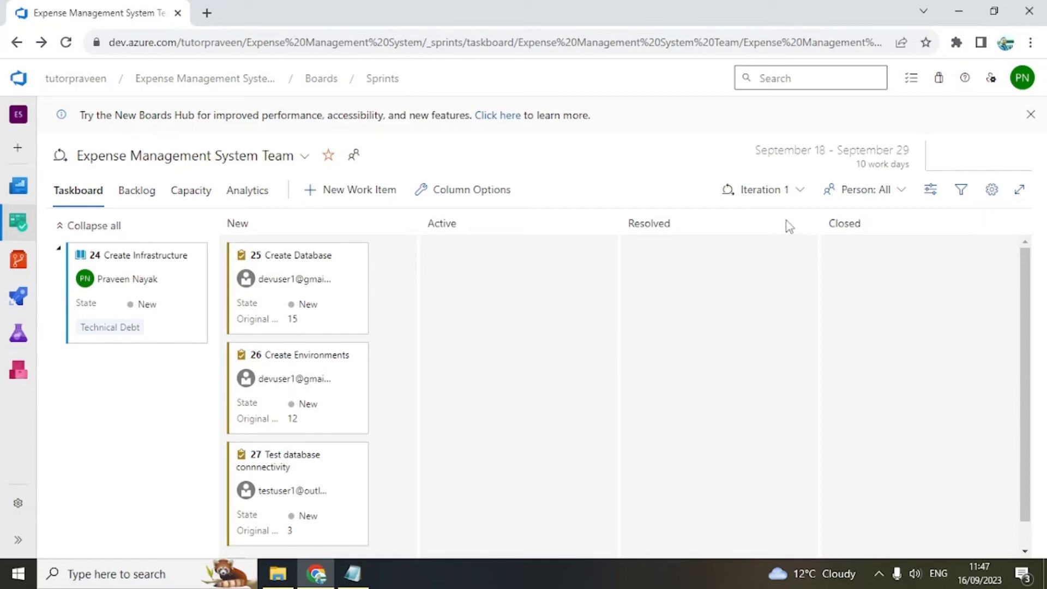
- Show the Work details side pane beside the Iteration 1 taskboard
{"action": "left_click", "coordinate": [931, 191]}
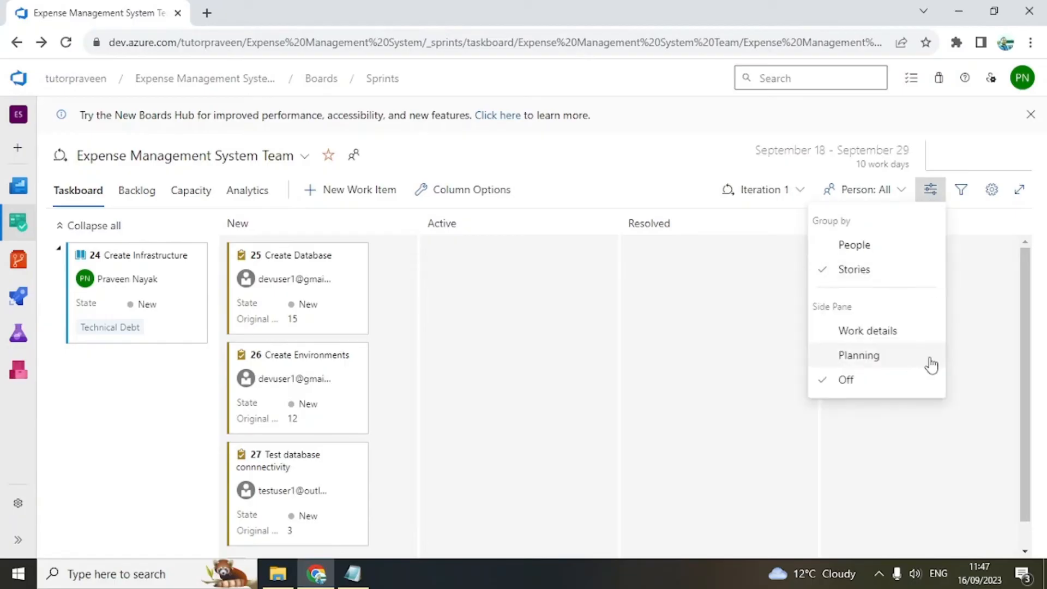
{"action": "left_click", "coordinate": [870, 333]}
{"action": "left_click", "coordinate": [741, 356]}
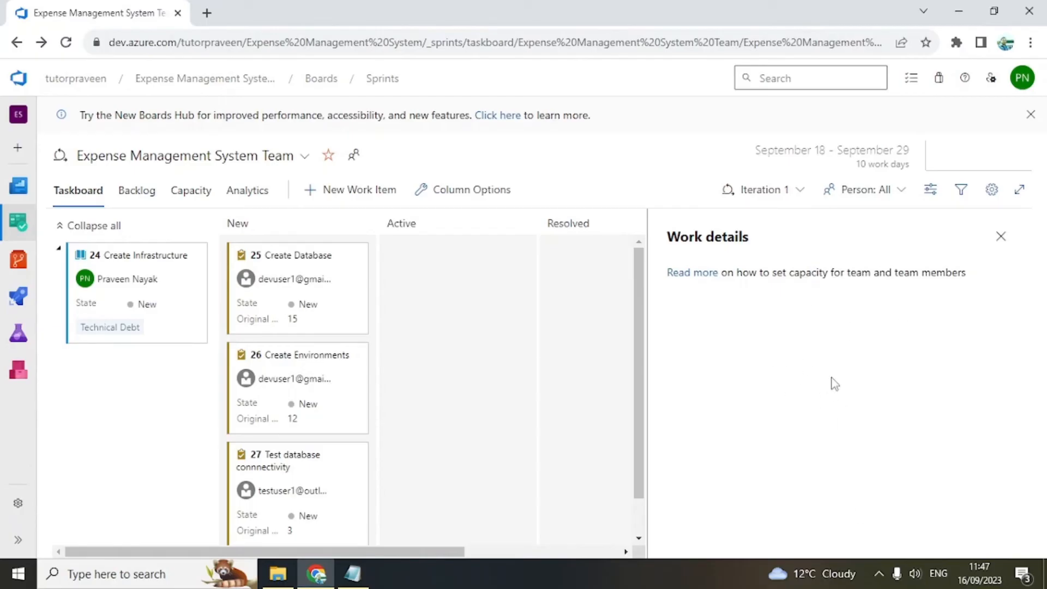
- Add the first developer user to the Iteration 1 capacity plan
{"action": "left_click", "coordinate": [190, 197]}
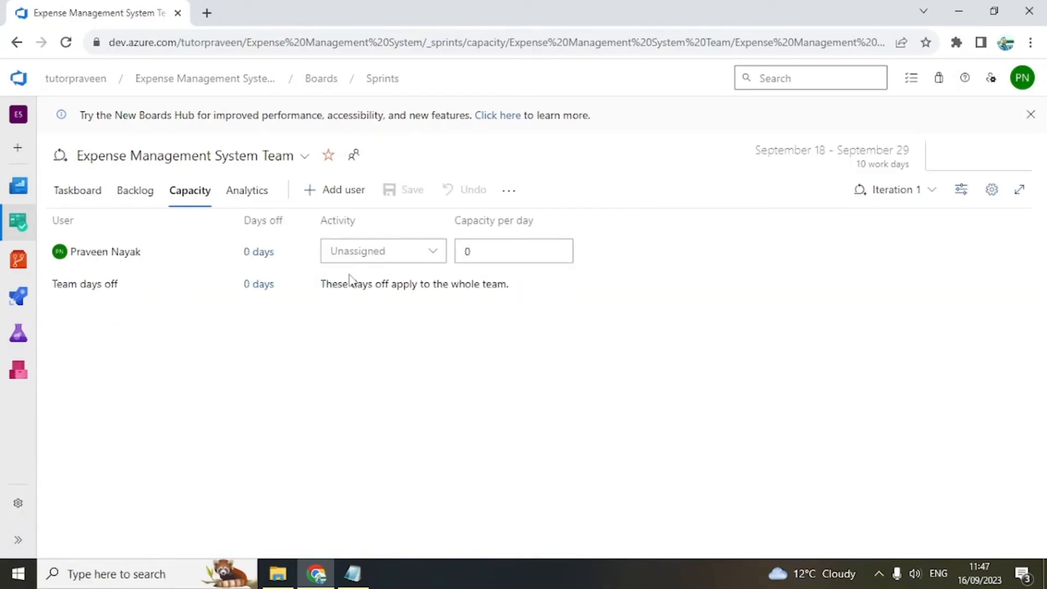
{"action": "left_click", "coordinate": [341, 189]}
{"action": "type", "text": "dev"}
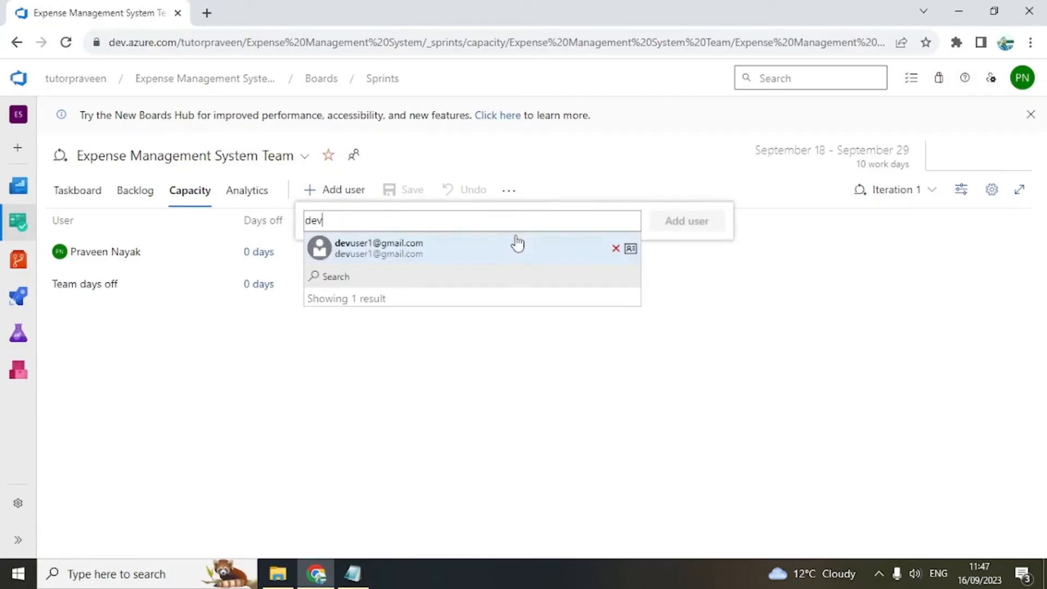
{"action": "left_click", "coordinate": [413, 252]}
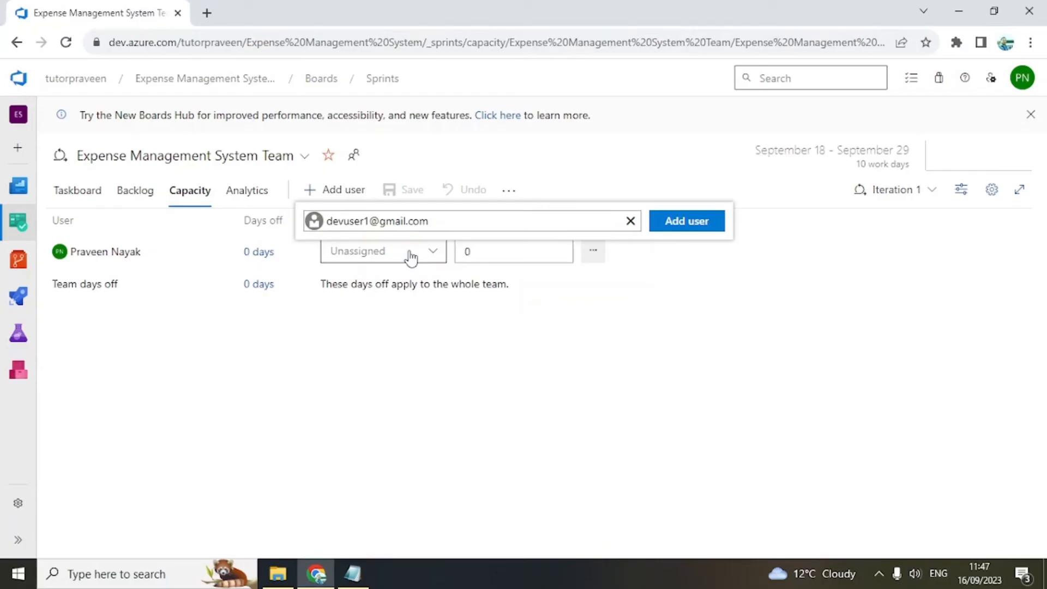
{"action": "left_click", "coordinate": [663, 227]}
- Find the second developer user and add them to the Iteration 1 capacity plan
{"action": "left_click", "coordinate": [341, 220]}
{"action": "type", "text": "Dev"}
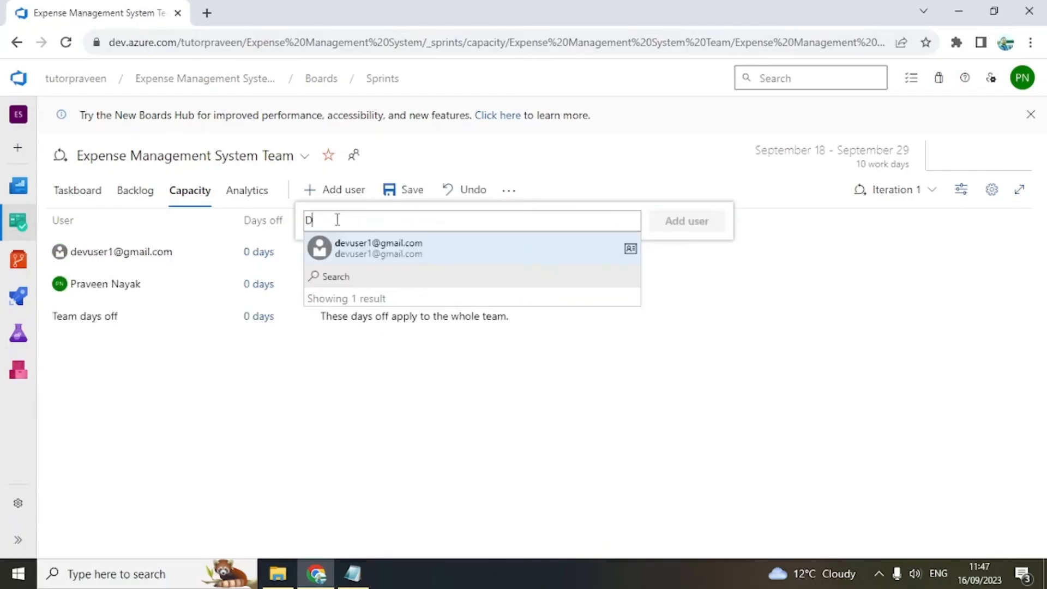
{"action": "left_click", "coordinate": [337, 277]}
{"action": "left_click", "coordinate": [374, 276]}
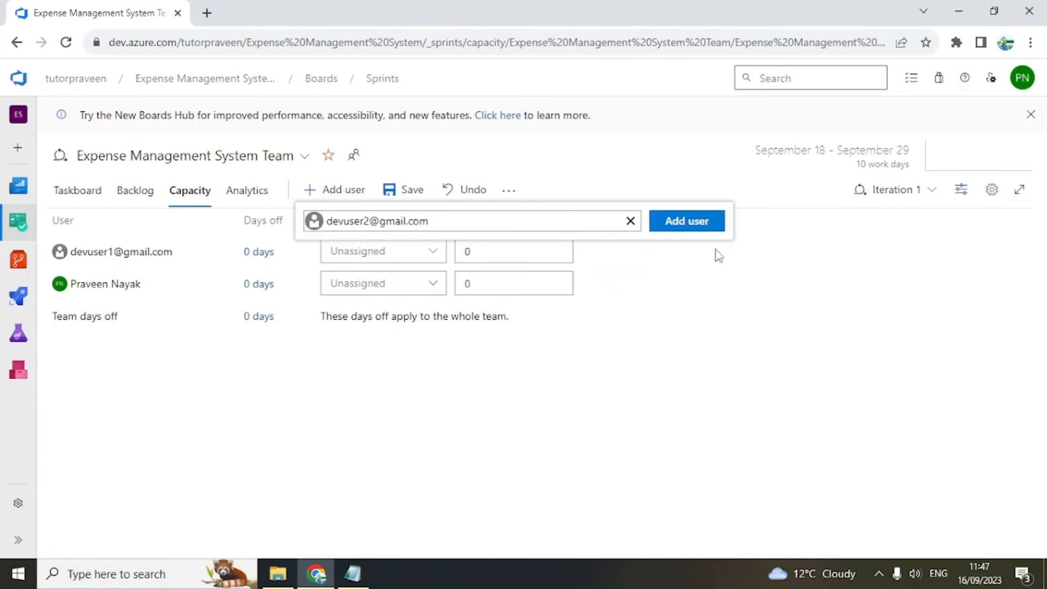
{"action": "left_click", "coordinate": [685, 224]}
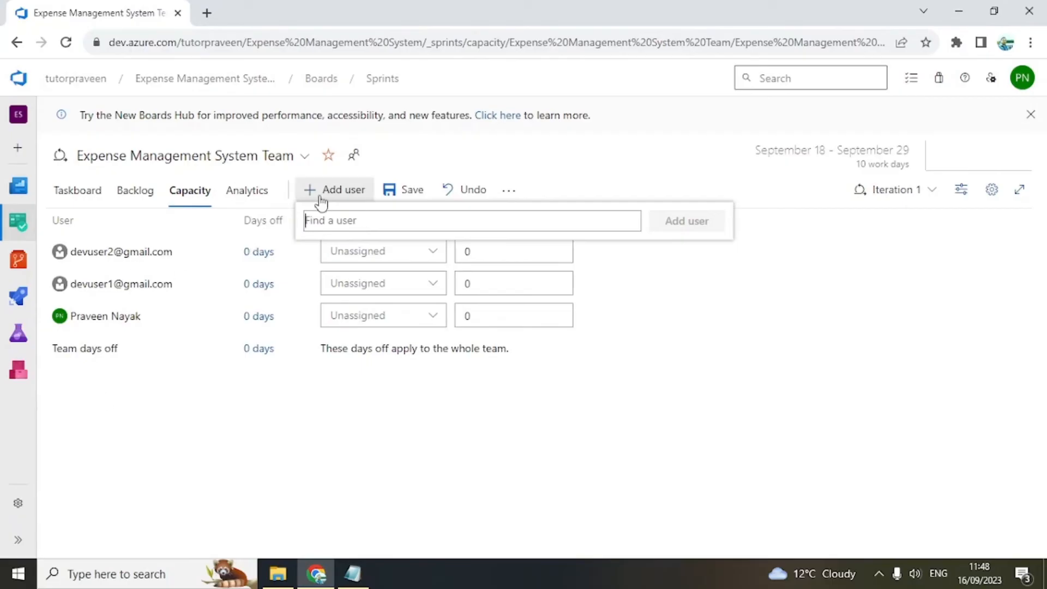
- Find the test user and add them to the Iteration 1 capacity plan
{"action": "type", "text": "test"}
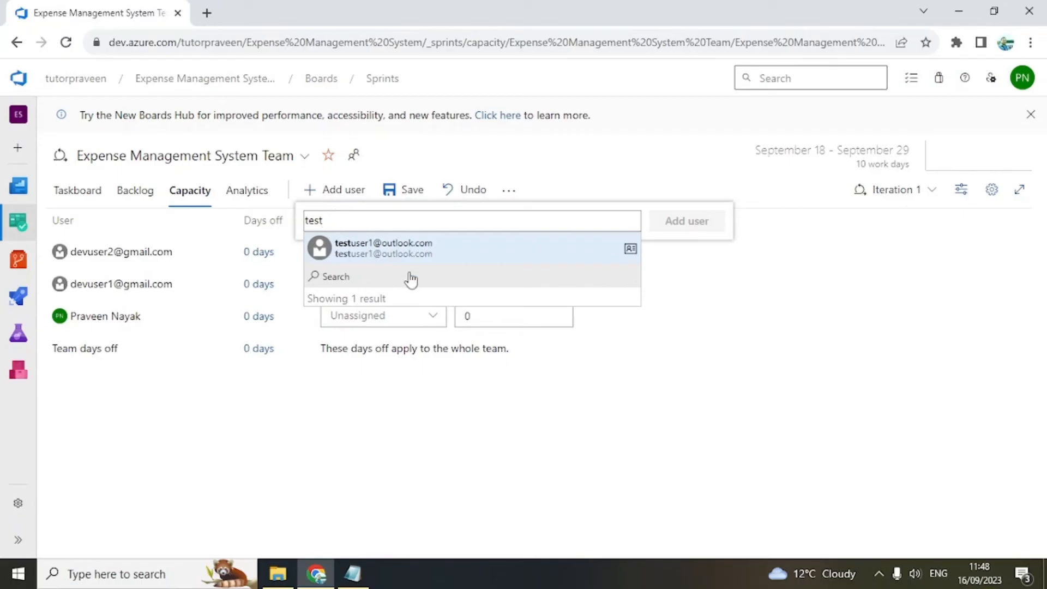
{"action": "left_click", "coordinate": [416, 248]}
{"action": "left_click", "coordinate": [673, 224]}
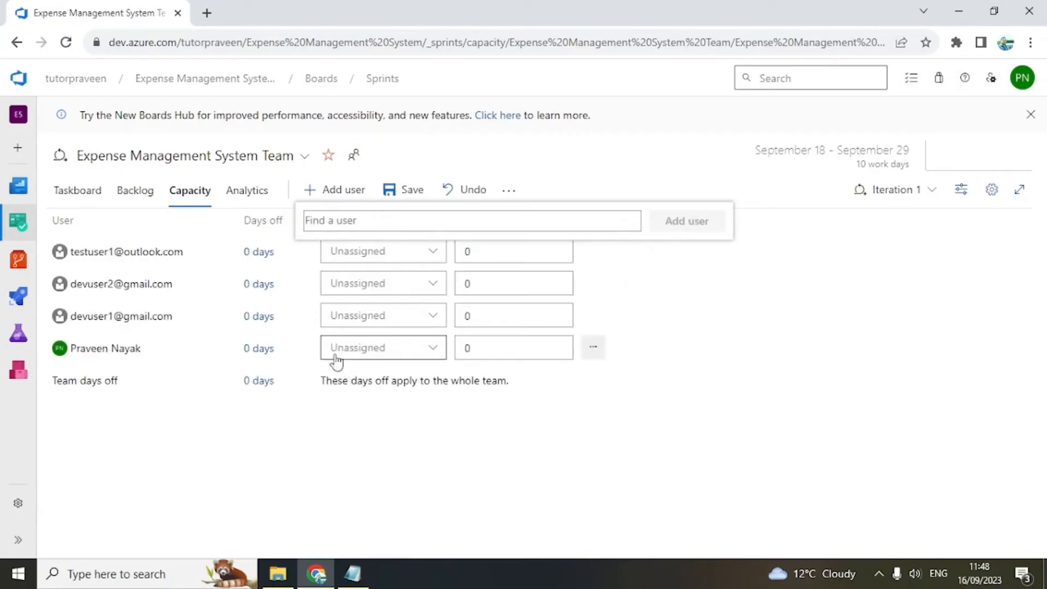
- Examine the days-off start and end date entry for the test user and close it without entering dates
{"action": "left_click", "coordinate": [265, 255]}
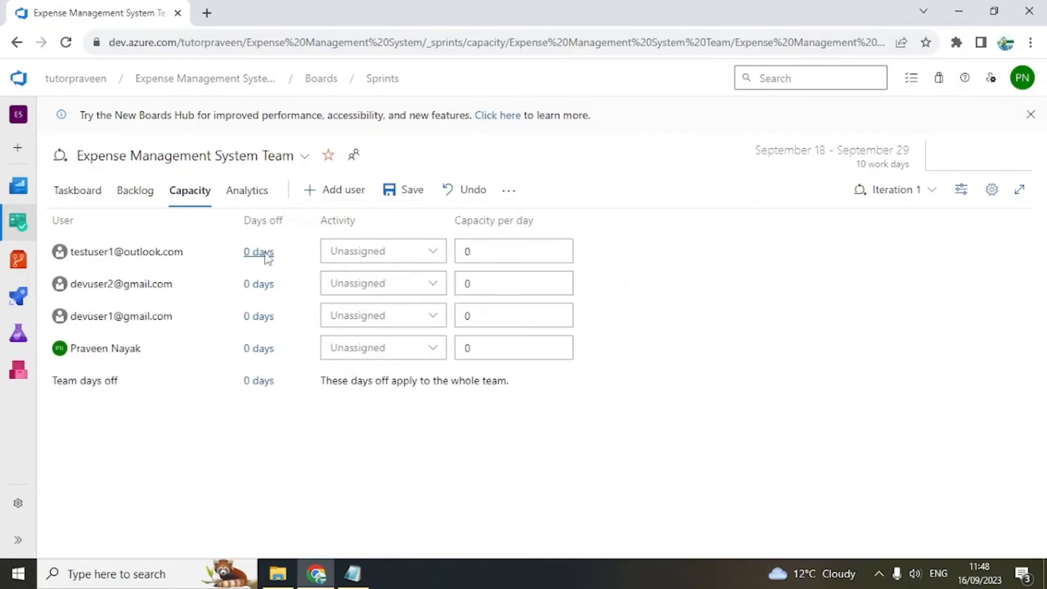
{"action": "left_click", "coordinate": [464, 297]}
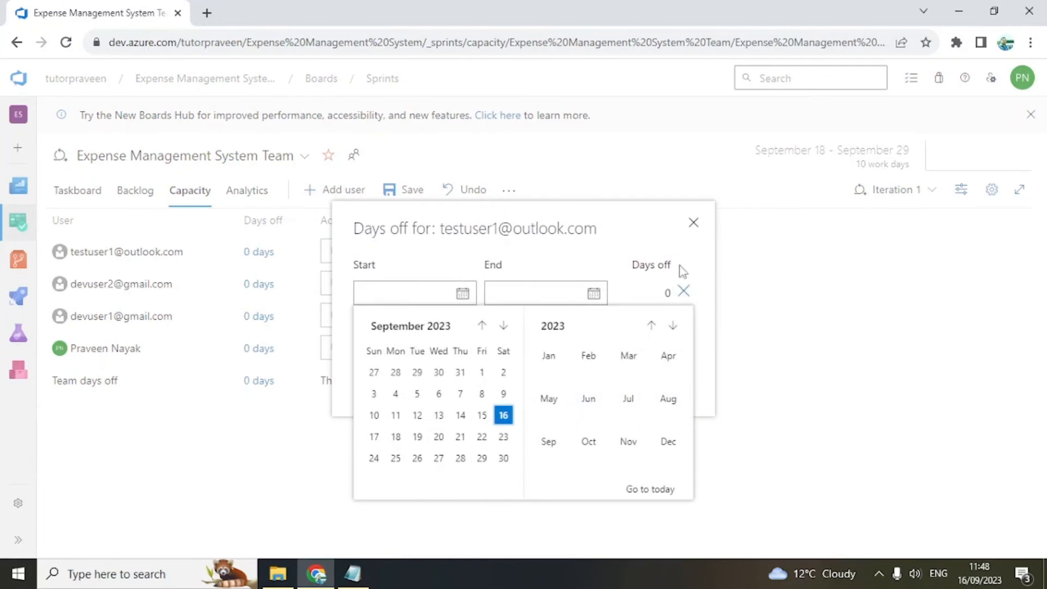
{"action": "left_click", "coordinate": [685, 292]}
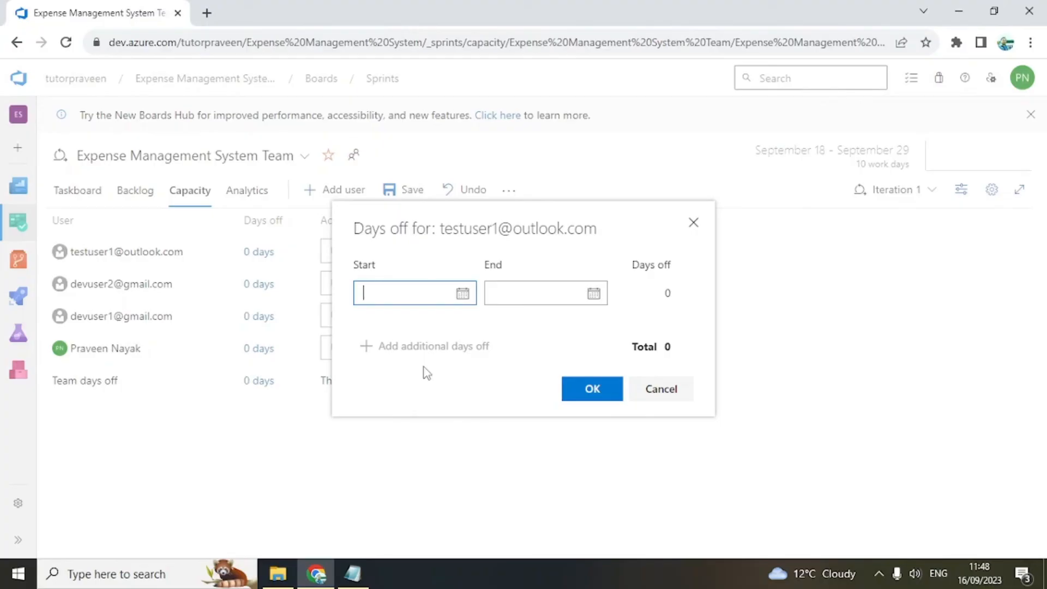
{"action": "left_click", "coordinate": [696, 223]}
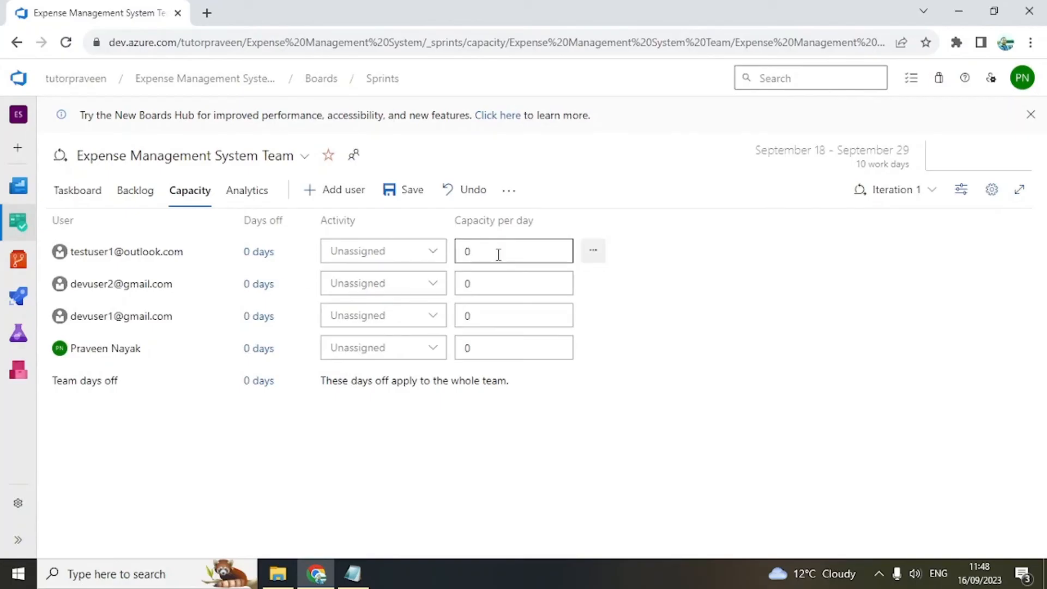
- Set the test user's activity to Development in the capacity plan
{"action": "left_click", "coordinate": [440, 252]}
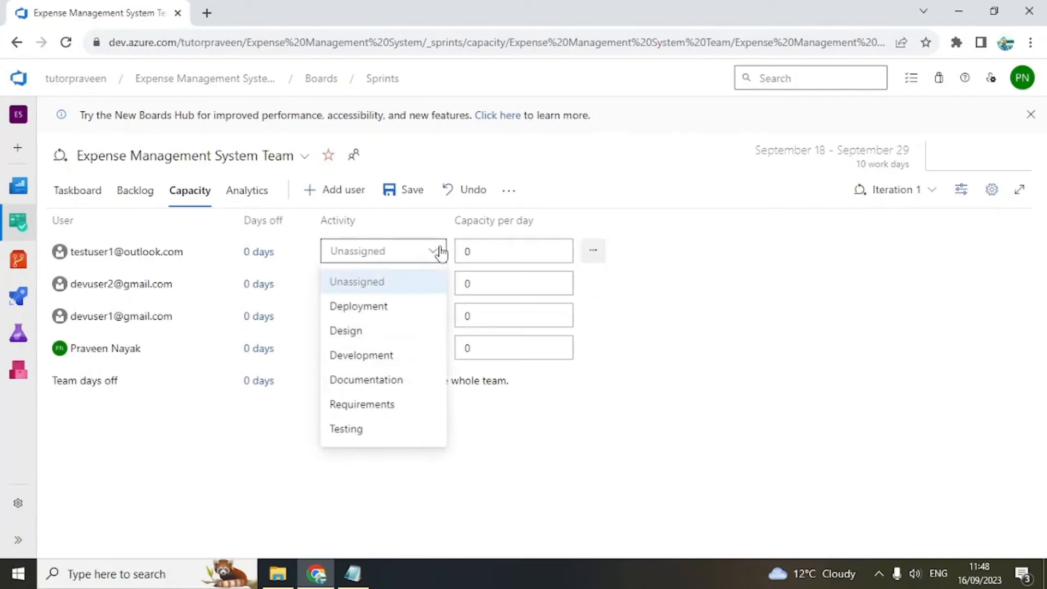
{"action": "left_click", "coordinate": [512, 251]}
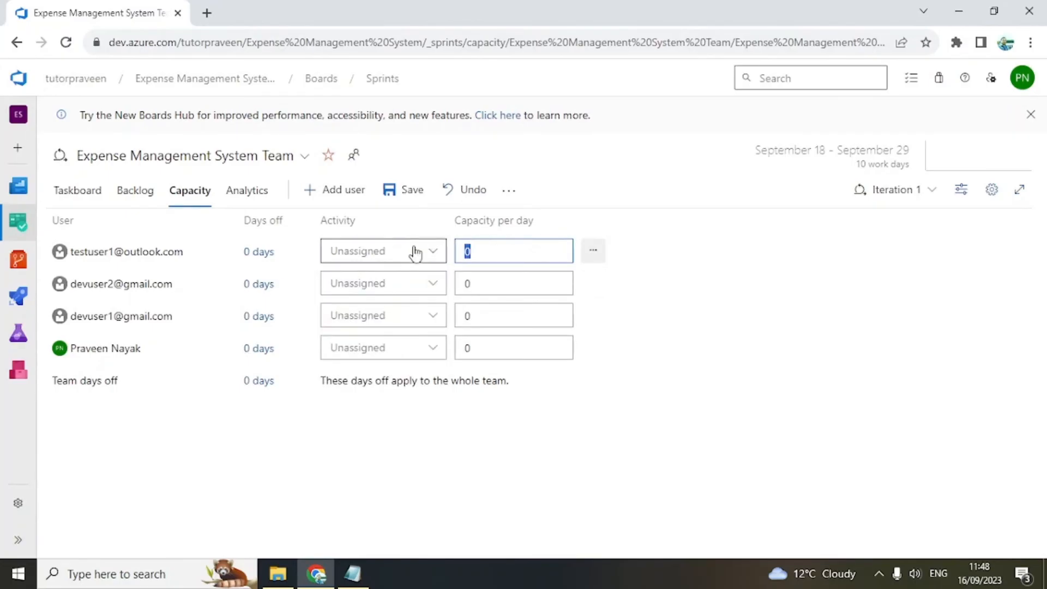
{"action": "left_click", "coordinate": [431, 251]}
{"action": "left_click", "coordinate": [377, 356]}
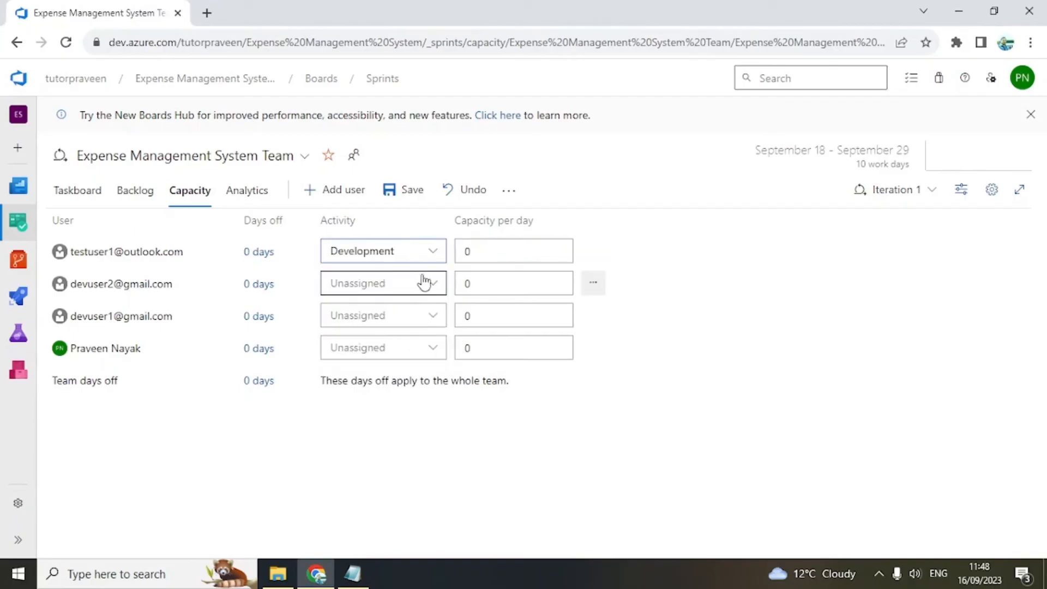
- Set the second developer user's activity to Development in the capacity plan
{"action": "left_click", "coordinate": [424, 283]}
{"action": "left_click", "coordinate": [379, 349]}
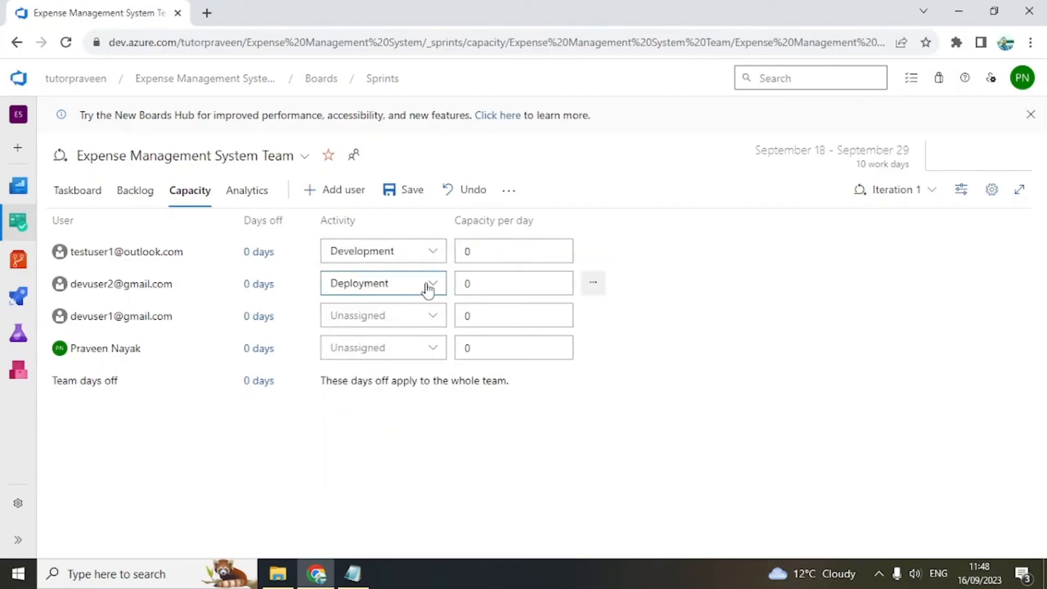
{"action": "left_click", "coordinate": [429, 284]}
{"action": "left_click", "coordinate": [362, 387]}
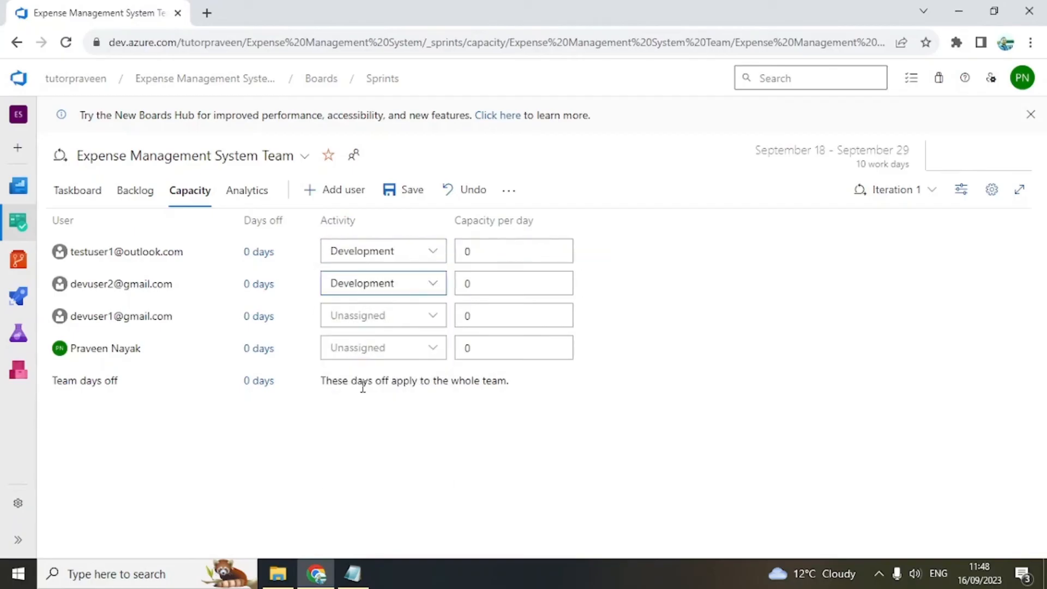
- Change the test user's activity to Testing in the capacity plan
{"action": "left_click", "coordinate": [439, 320]}
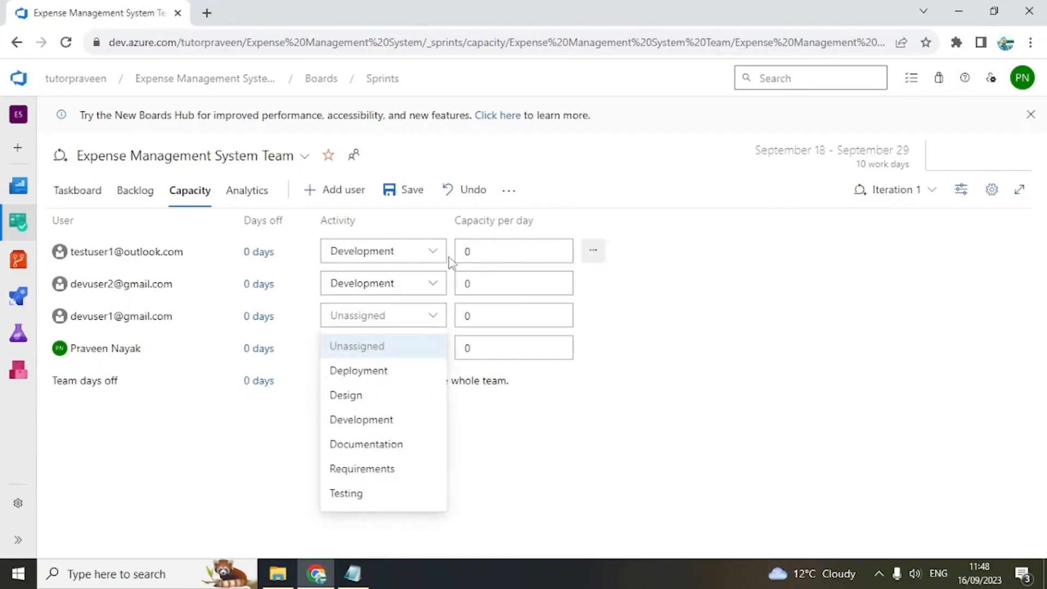
{"action": "left_click", "coordinate": [430, 250]}
{"action": "left_click", "coordinate": [430, 251]}
{"action": "left_click", "coordinate": [532, 461]}
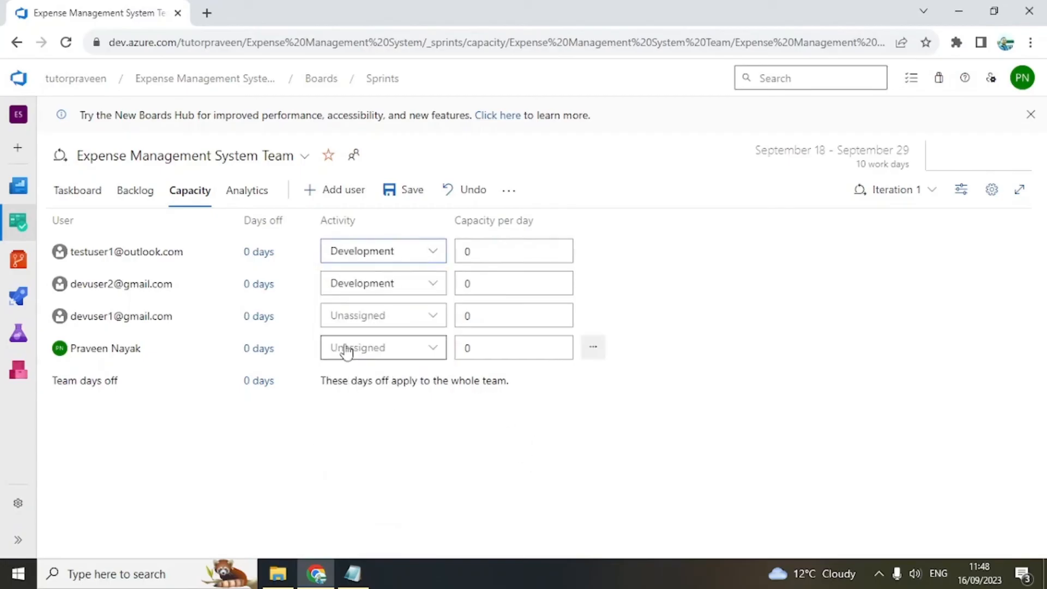
{"action": "left_click", "coordinate": [440, 245]}
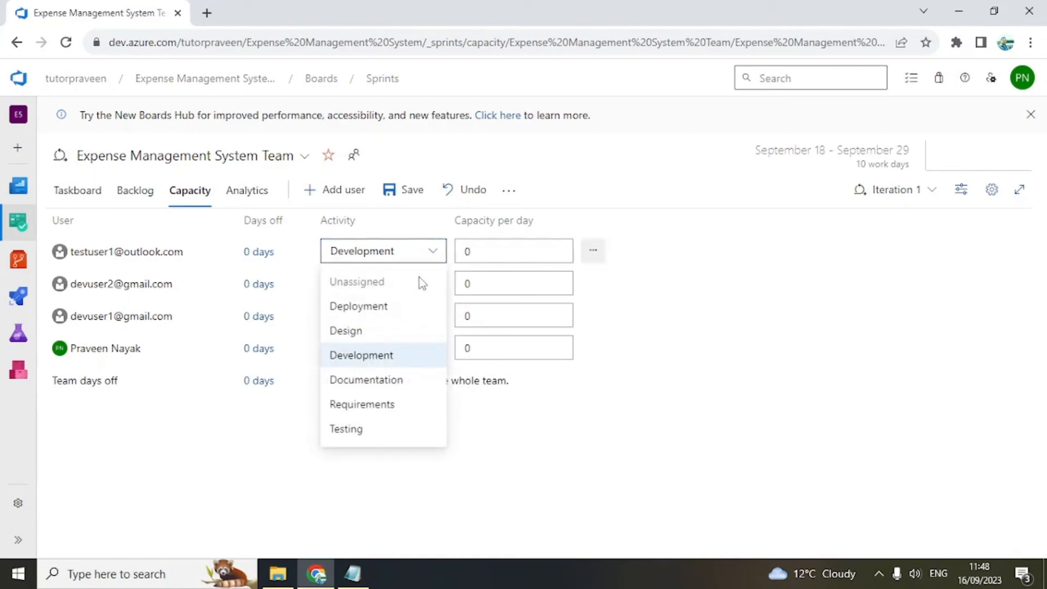
{"action": "left_click", "coordinate": [379, 431]}
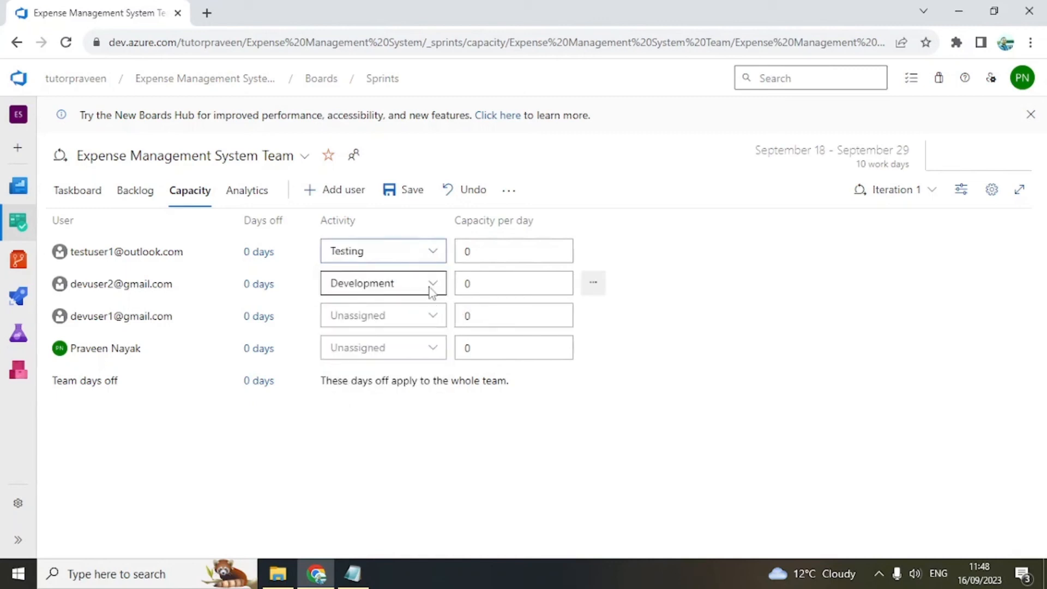
- Set the first developer user's activity to Development and the project owner's activity to Requirements
{"action": "left_click", "coordinate": [434, 316]}
{"action": "left_click", "coordinate": [359, 418]}
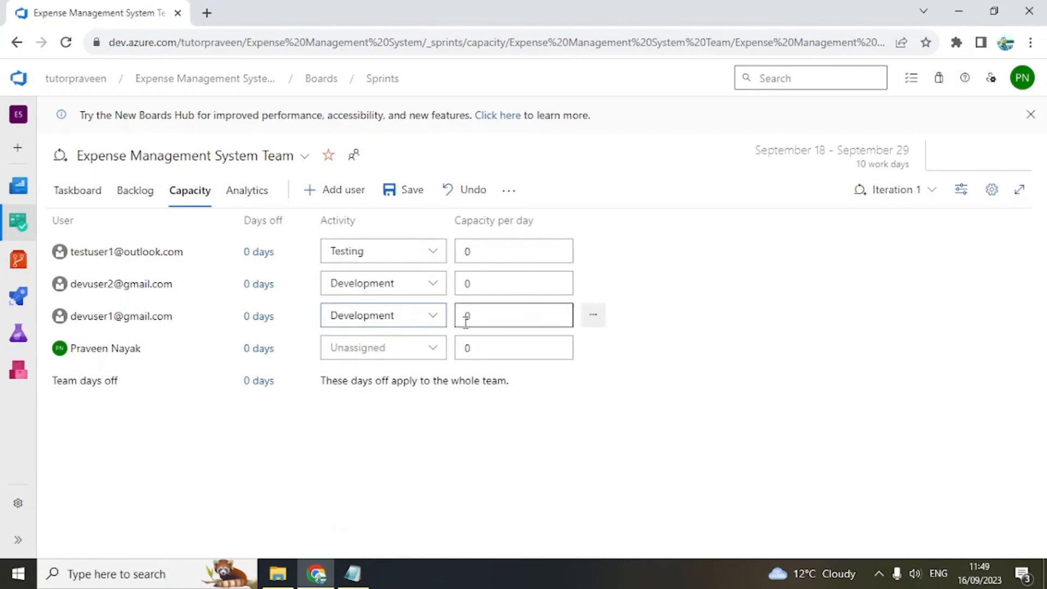
{"action": "left_click", "coordinate": [433, 349]}
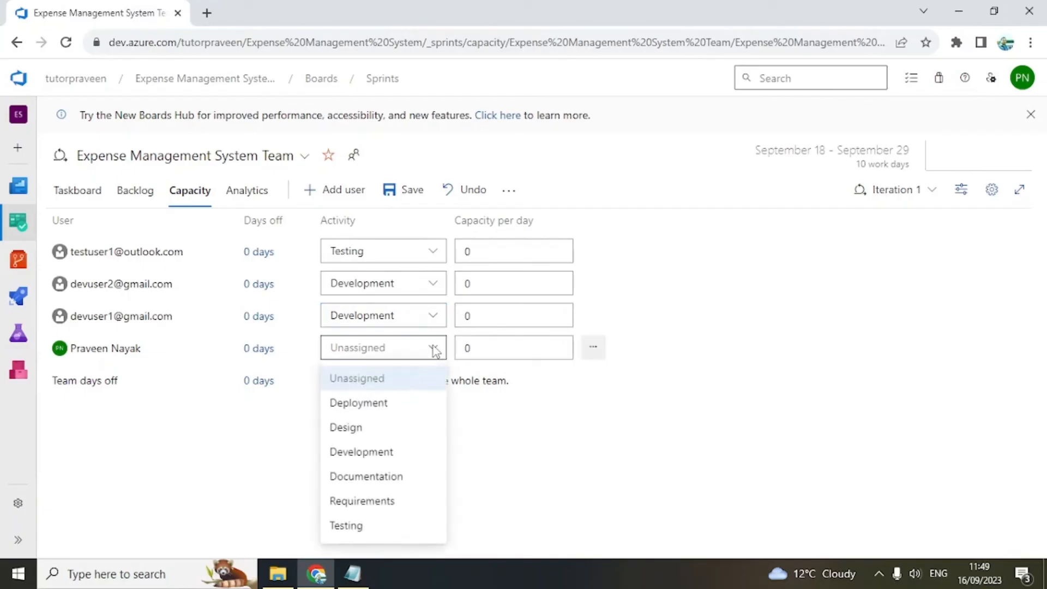
{"action": "left_click", "coordinate": [354, 507]}
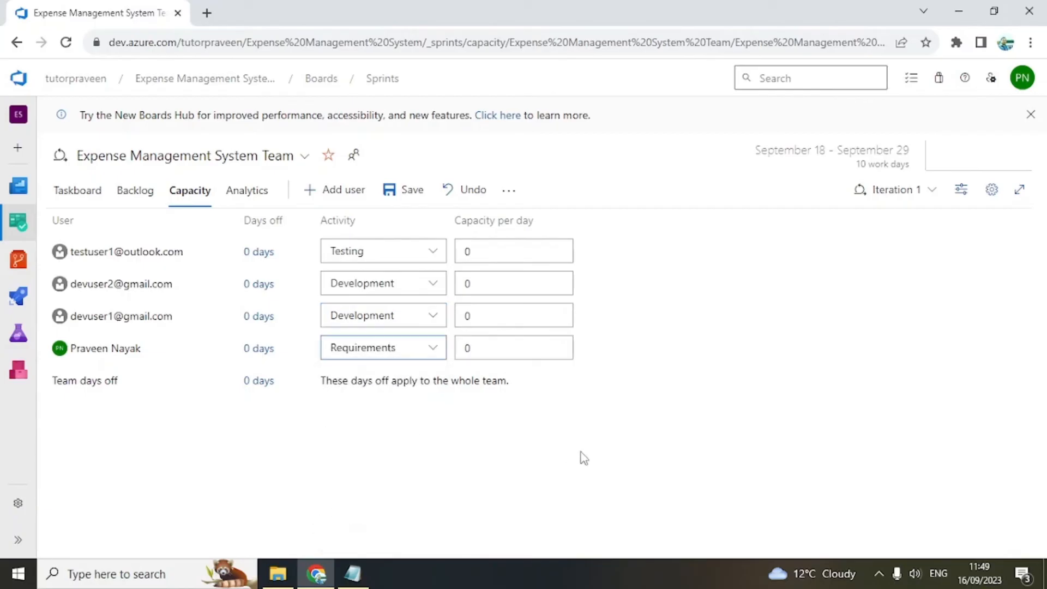
- Set the capacity per day to 6 for the test user and for both developer users
{"action": "left_click", "coordinate": [487, 252]}
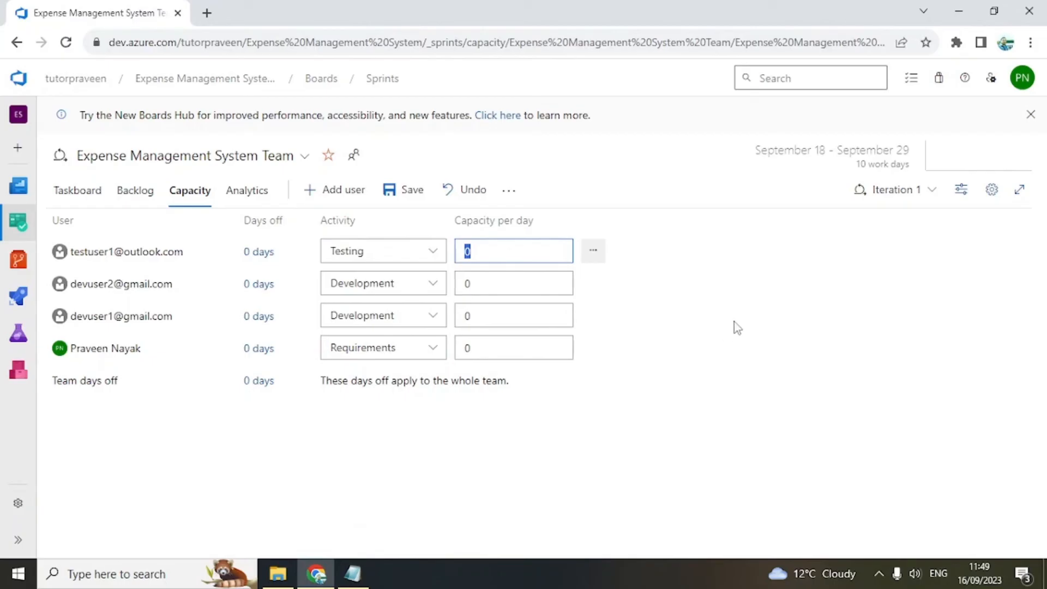
{"action": "left_click", "coordinate": [688, 383]}
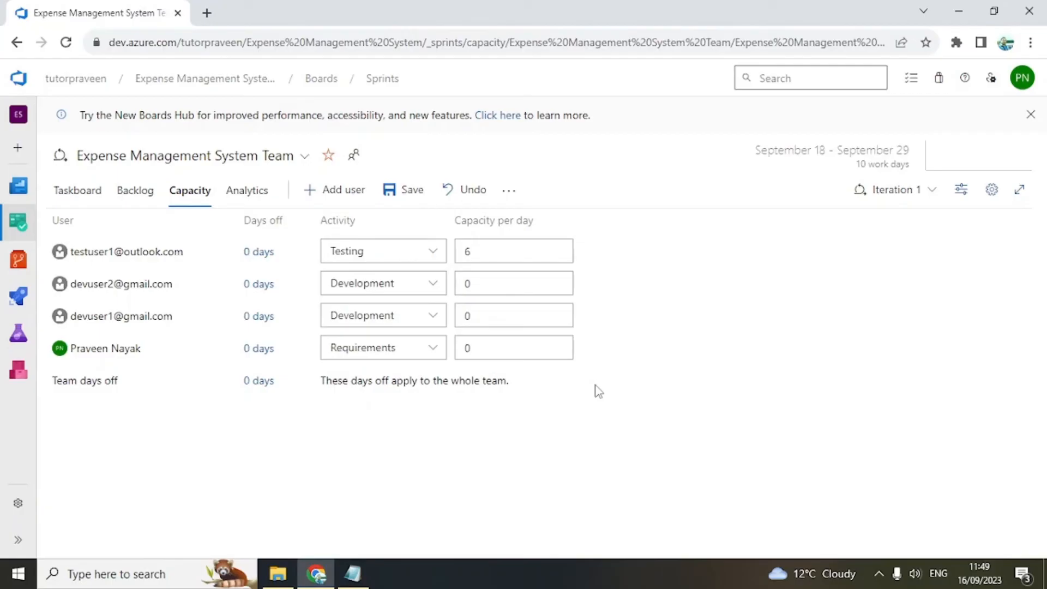
{"action": "left_click", "coordinate": [483, 286]}
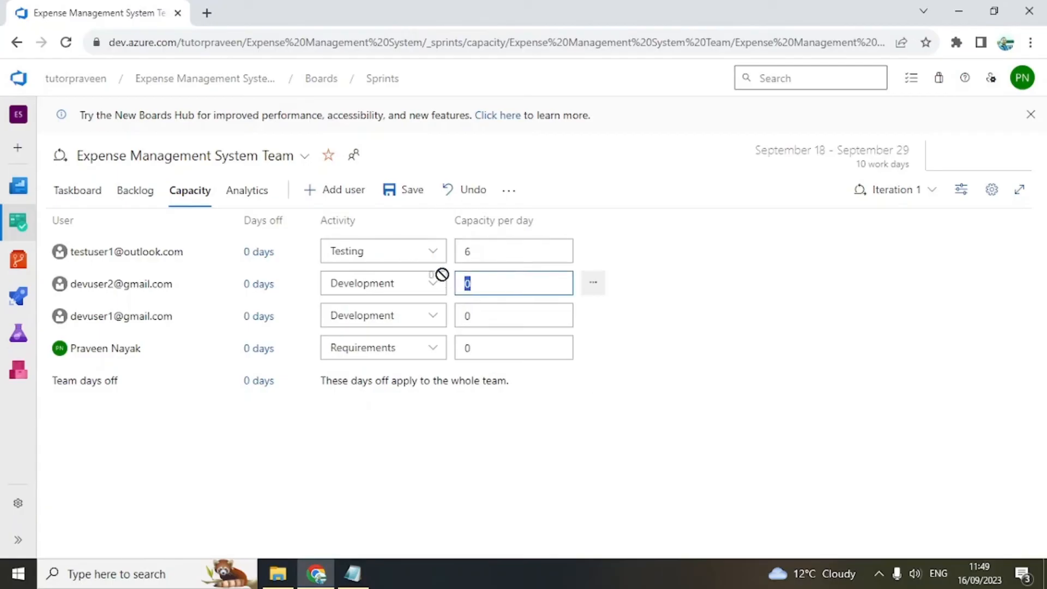
{"action": "type", "text": "6"}
{"action": "left_click_drag", "start_coordinate": [487, 319], "coordinate": [437, 320]}
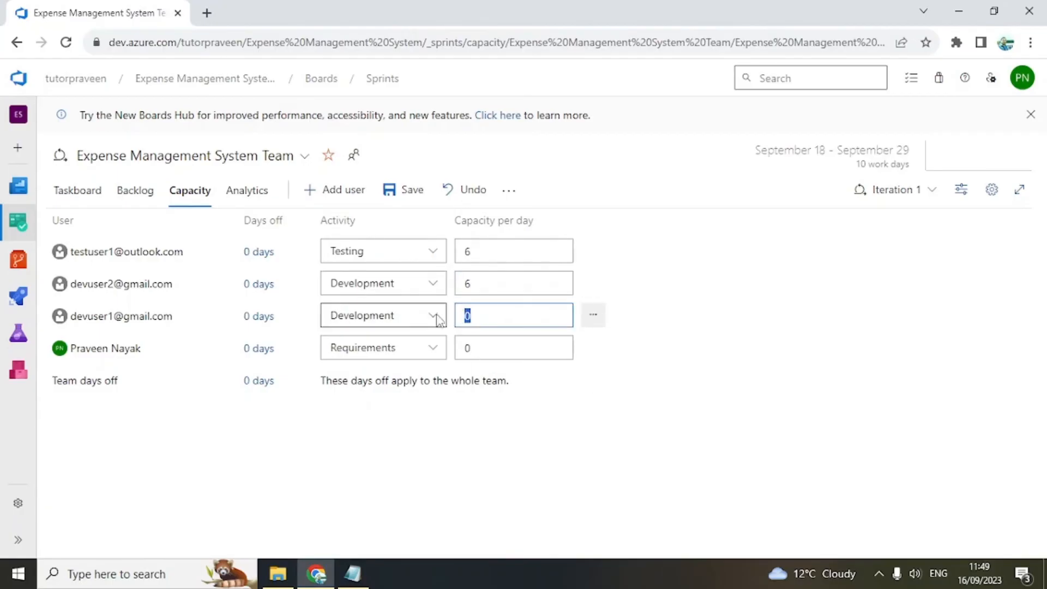
{"action": "type", "text": "6"}
- Set the project owner's capacity per day to 4 and save the Iteration 1 capacity plan
{"action": "left_click_drag", "start_coordinate": [516, 345], "coordinate": [434, 410]}
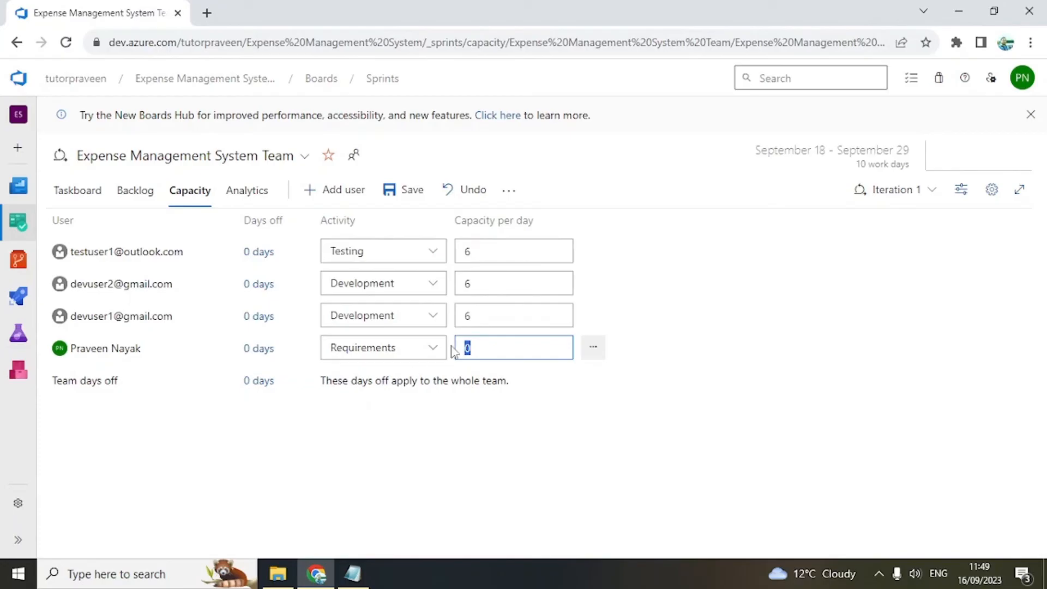
{"action": "type", "text": "4"}
{"action": "left_click", "coordinate": [566, 426]}
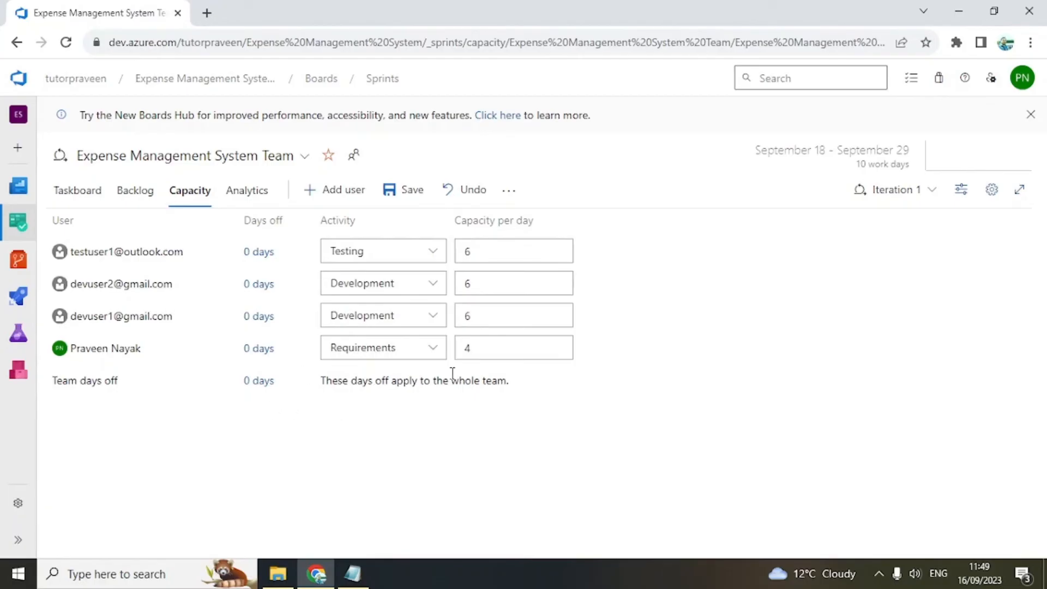
{"action": "left_click", "coordinate": [404, 192]}
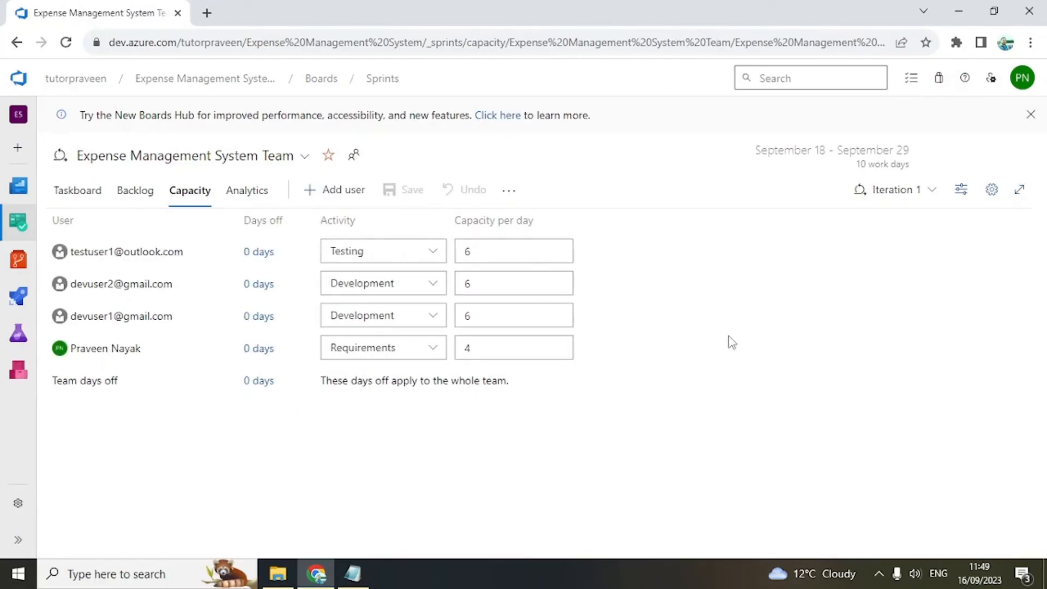
- Examine the team, activity and assignee capacity in the Iteration 1 taskboard's Work details, and close the details
{"action": "left_click", "coordinate": [82, 190]}
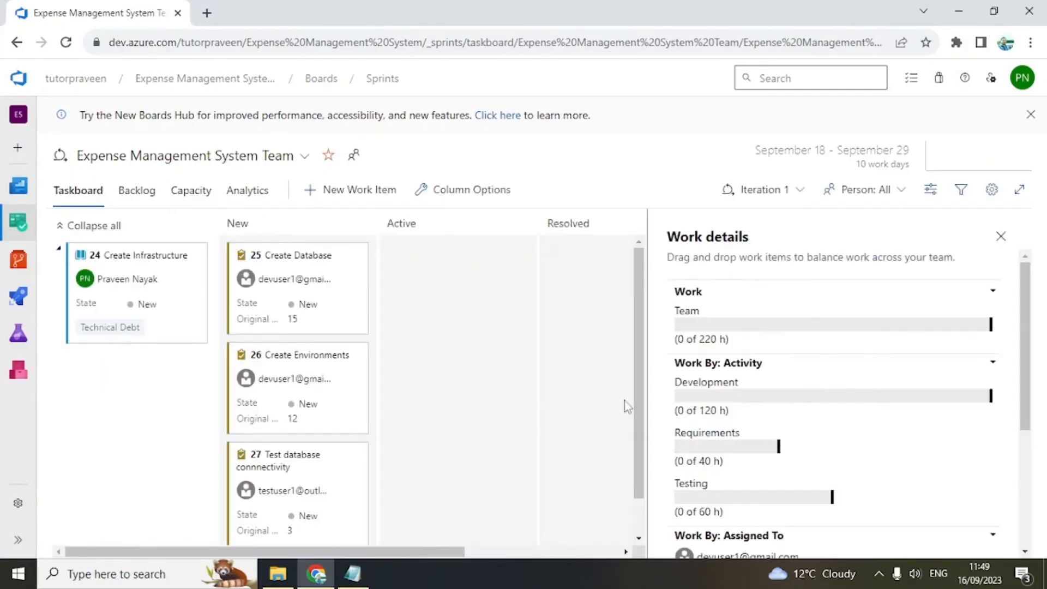
{"action": "scroll", "coordinate": [930, 426], "scroll_direction": "down", "scroll_amount": 4}
{"action": "scroll", "coordinate": [872, 360], "scroll_direction": "up", "scroll_amount": 4}
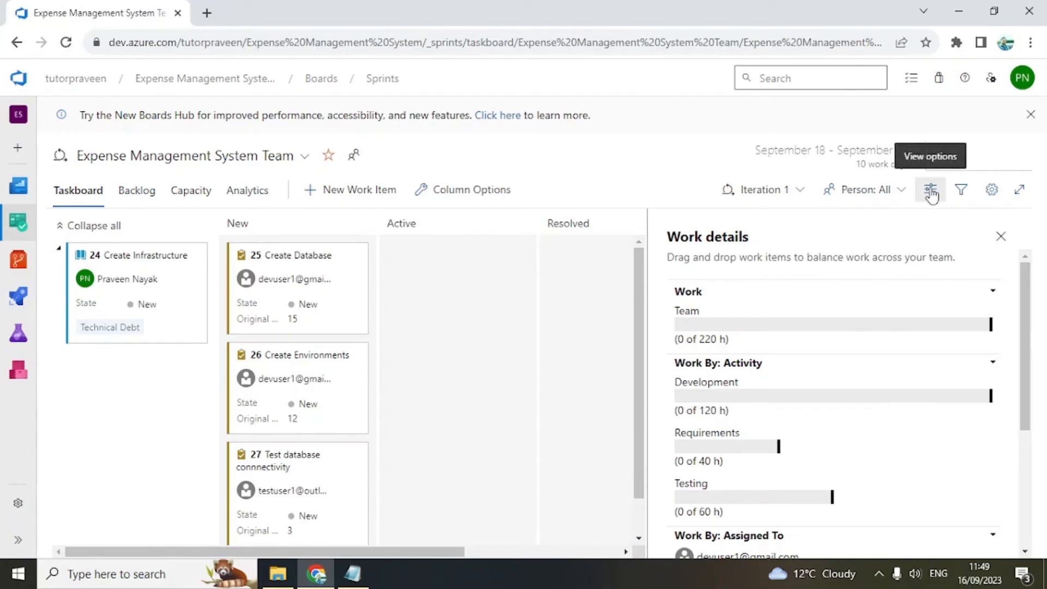
{"action": "scroll", "coordinate": [765, 381], "scroll_direction": "down", "scroll_amount": 3}
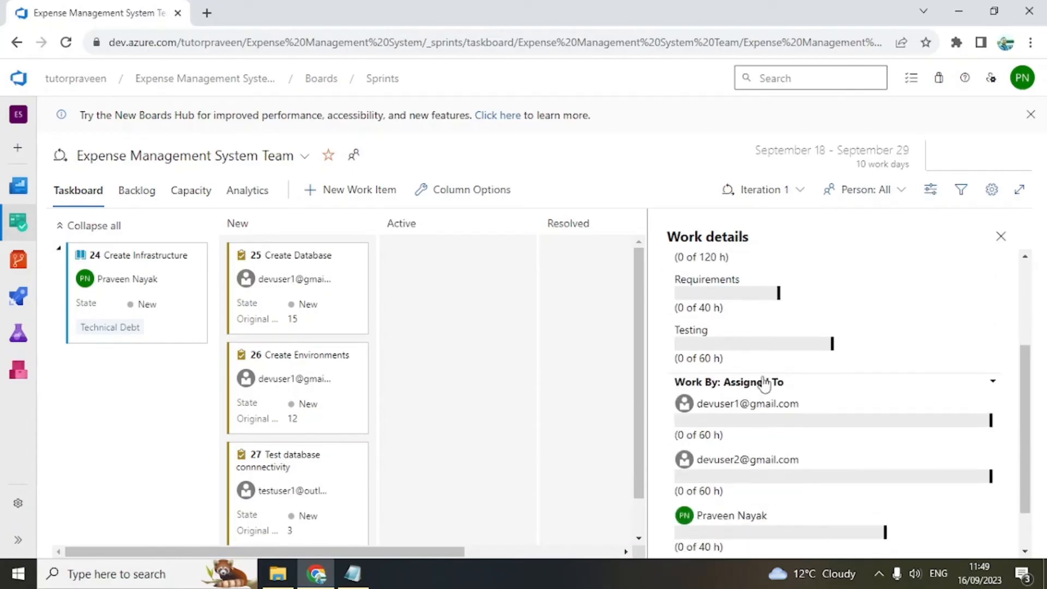
{"action": "scroll", "coordinate": [761, 471], "scroll_direction": "down", "scroll_amount": 1}
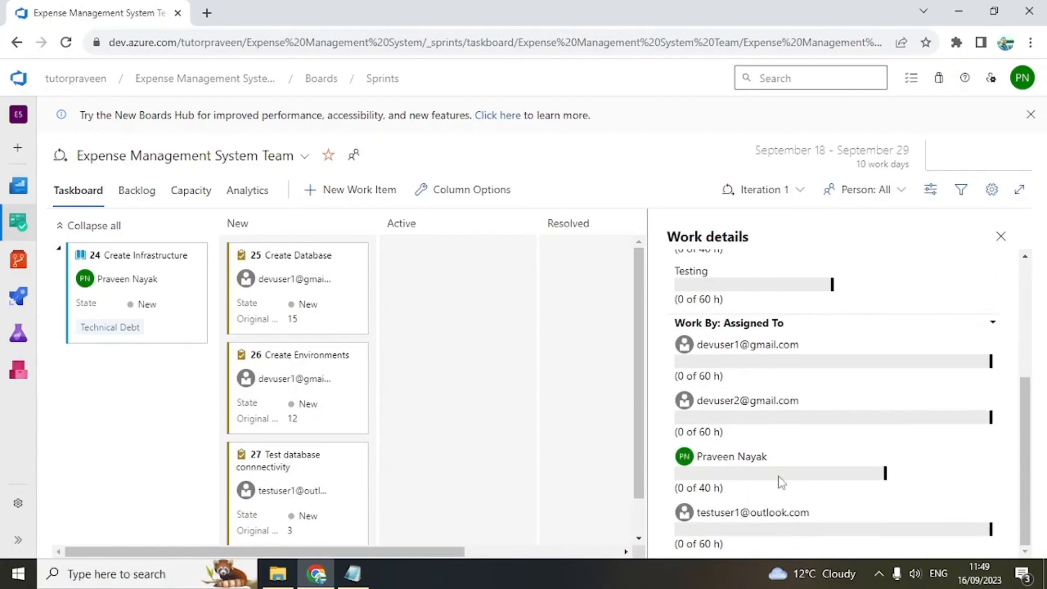
{"action": "scroll", "coordinate": [867, 503], "scroll_direction": "up", "scroll_amount": 4}
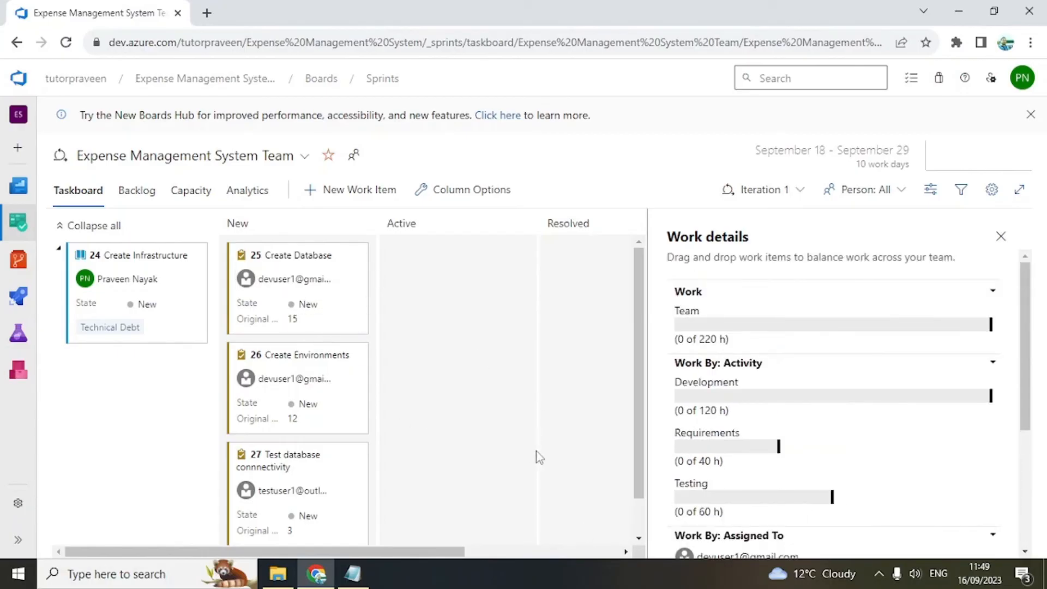
{"action": "scroll", "coordinate": [523, 398], "scroll_direction": "down", "scroll_amount": 1}
{"action": "scroll", "coordinate": [523, 399], "scroll_direction": "up", "scroll_amount": 1}
{"action": "left_click", "coordinate": [1002, 236]}
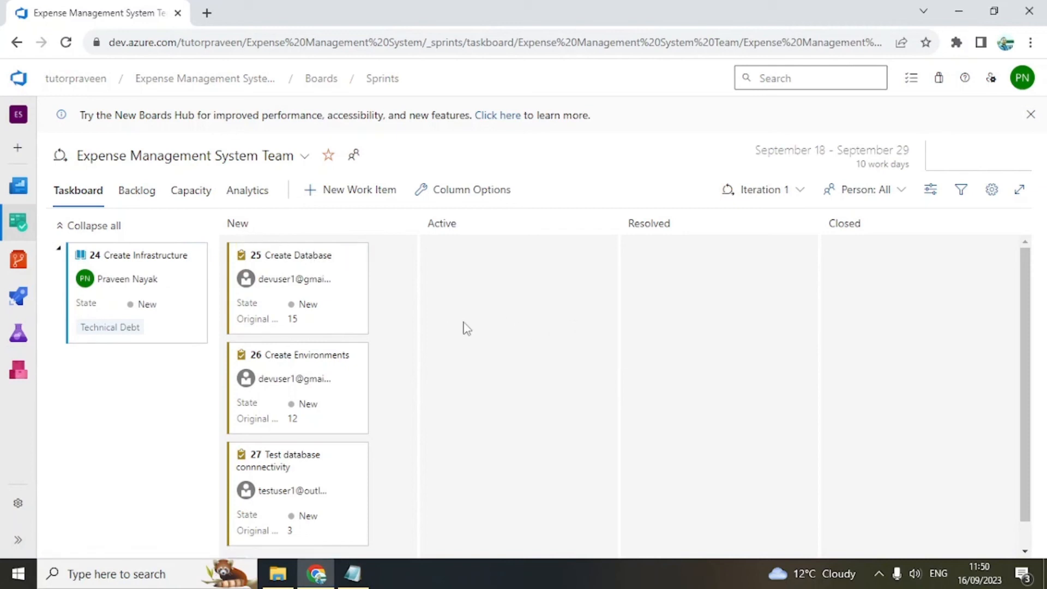
- Reassign task 26, Create Environments, to the second developer user
{"action": "left_click", "coordinate": [319, 380]}
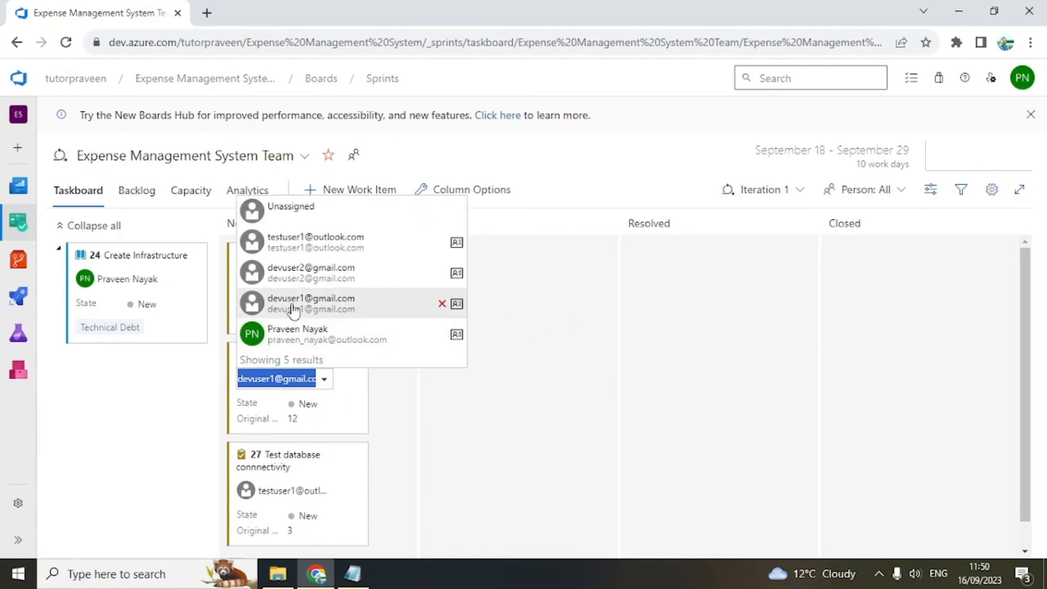
{"action": "left_click", "coordinate": [334, 276]}
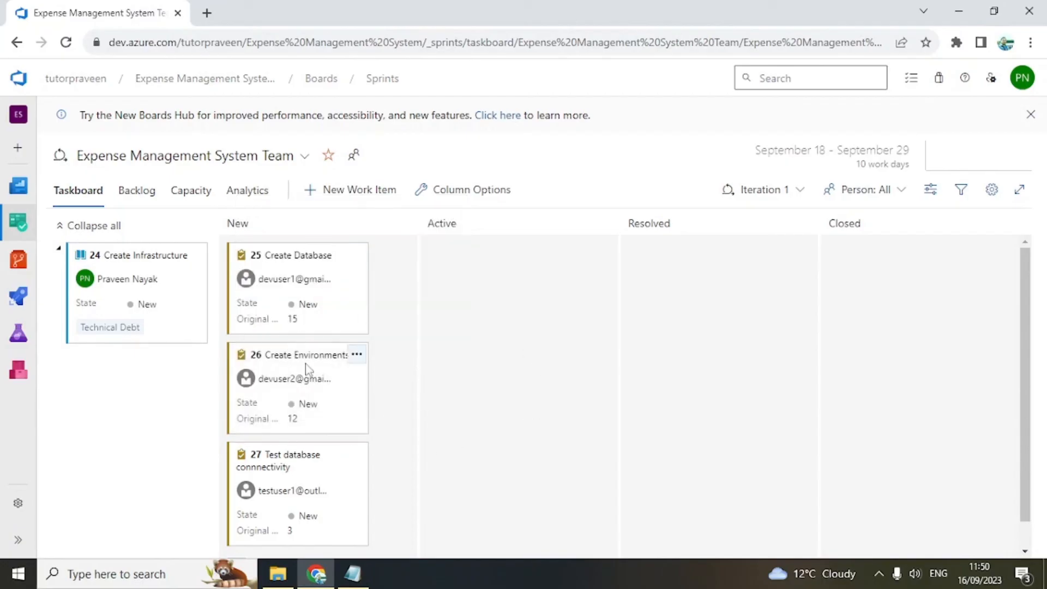
{"action": "scroll", "coordinate": [524, 473], "scroll_direction": "down", "scroll_amount": 1}
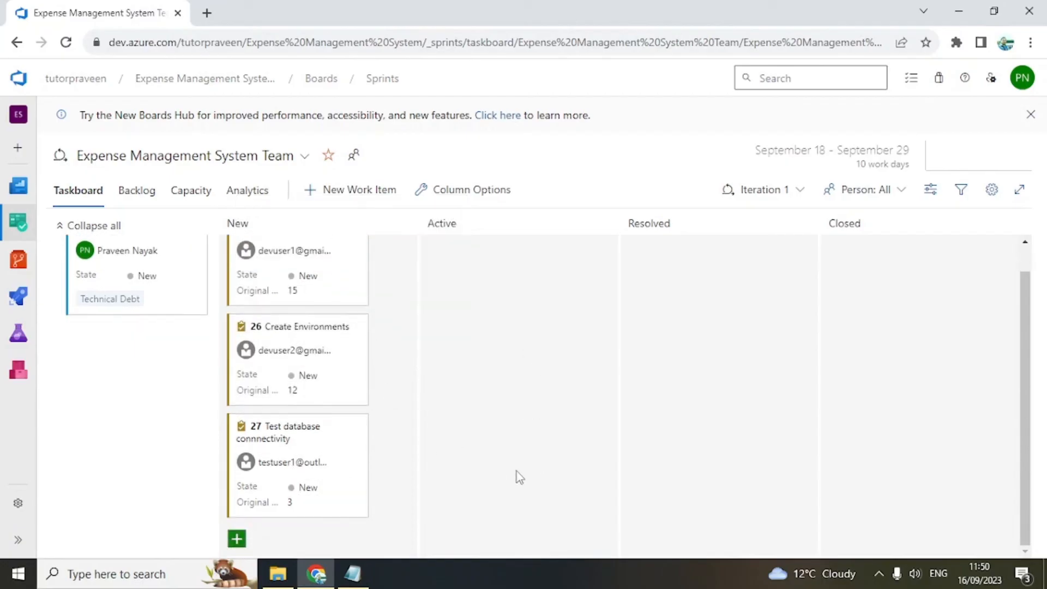
{"action": "left_click", "coordinate": [237, 539]}
{"action": "left_click", "coordinate": [260, 495]}
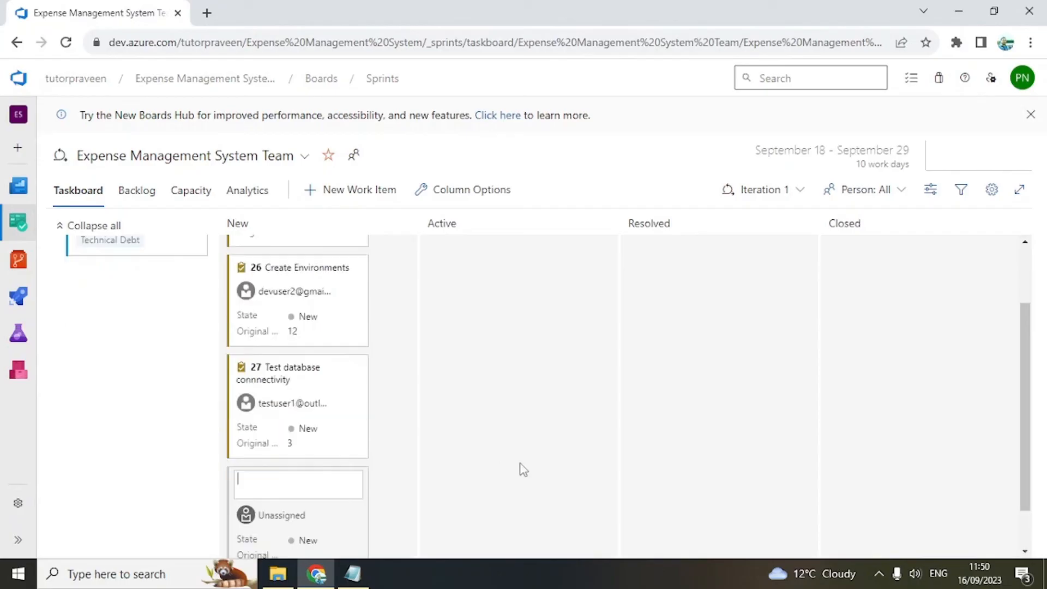
{"action": "scroll", "coordinate": [564, 478], "scroll_direction": "down", "scroll_amount": 1}
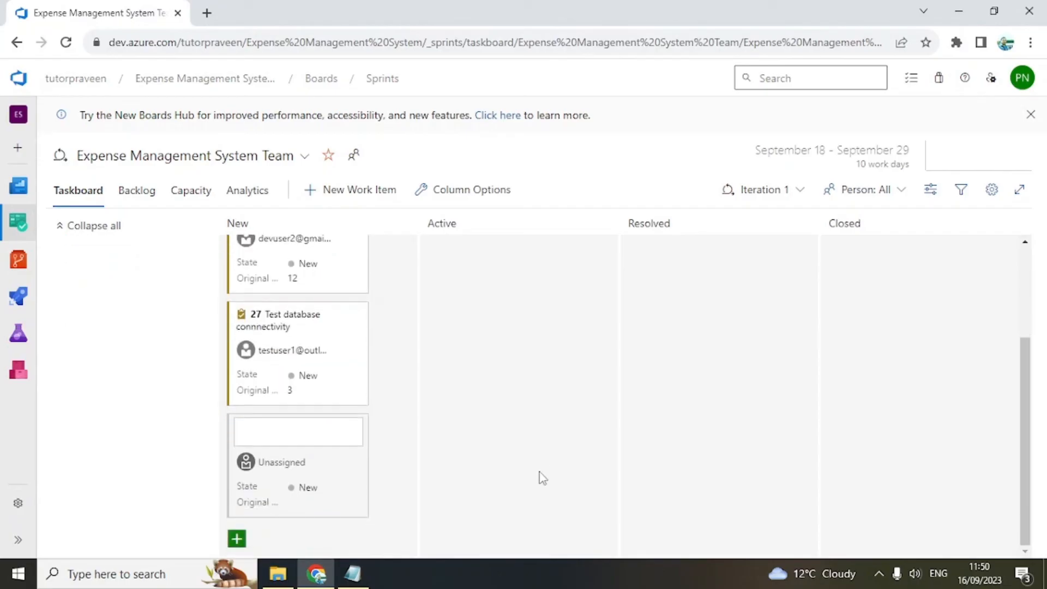
{"action": "left_click", "coordinate": [483, 428]}
{"action": "scroll", "coordinate": [454, 397], "scroll_direction": "up", "scroll_amount": 1}
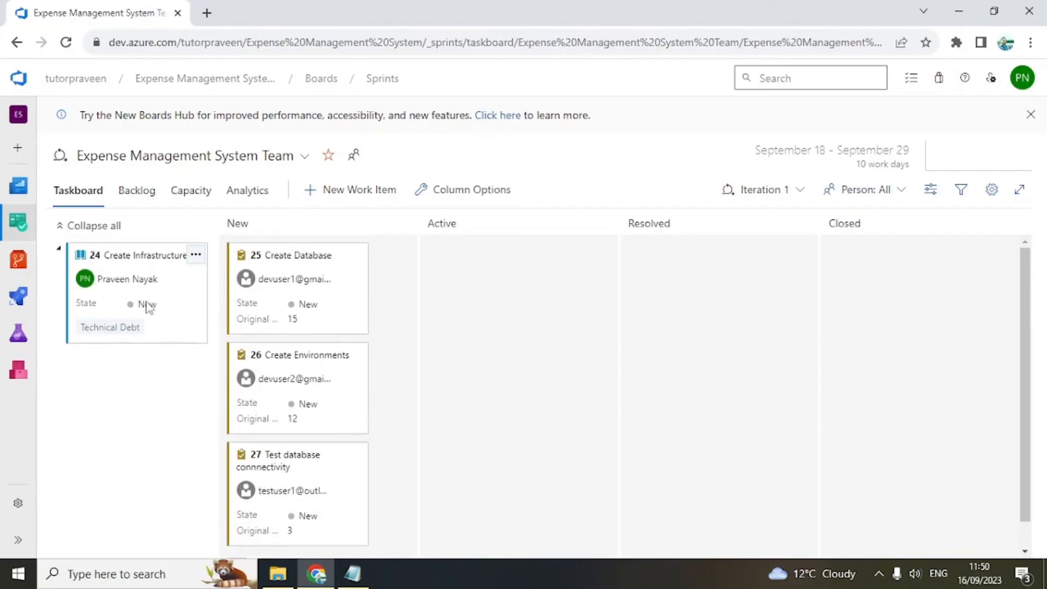
- Set tasks 25, Create Database, and 26, Create Environments, to the Active state, saving the changes
{"action": "scroll", "coordinate": [696, 457], "scroll_direction": "down", "scroll_amount": 1}
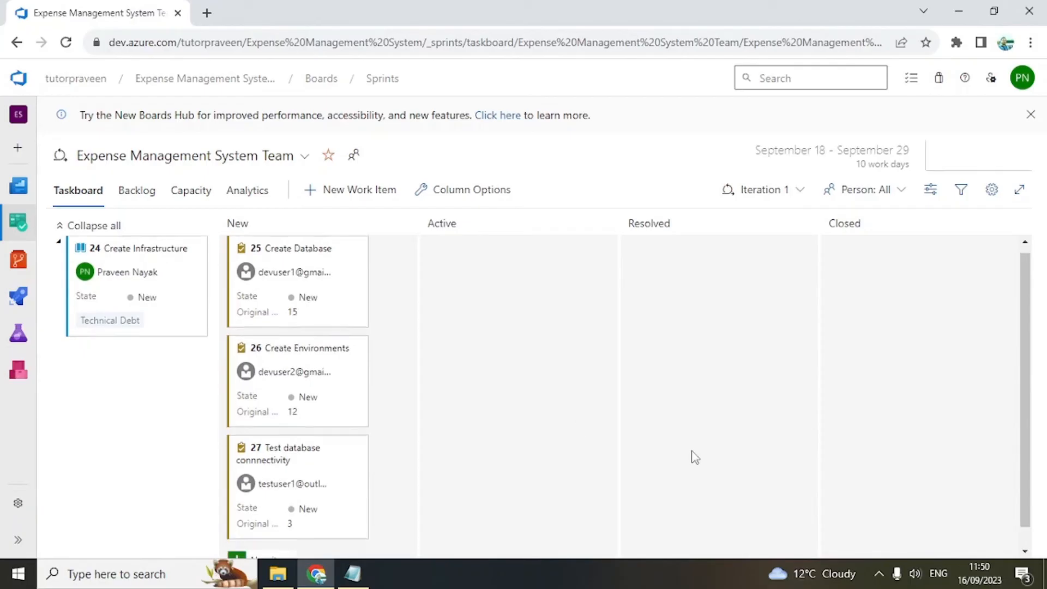
{"action": "scroll", "coordinate": [535, 459], "scroll_direction": "up", "scroll_amount": 1}
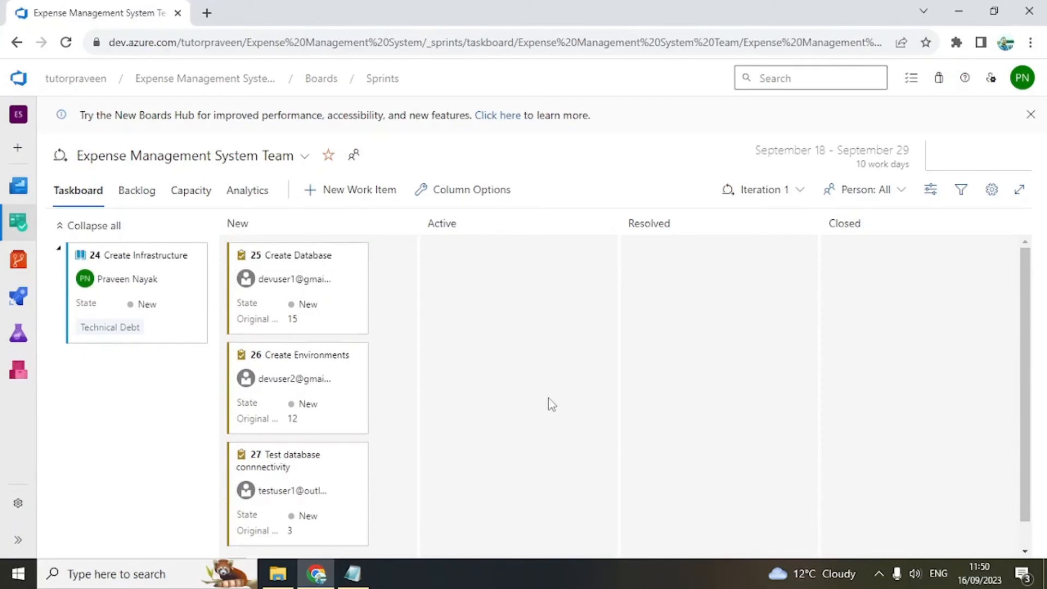
{"action": "left_click", "coordinate": [299, 256]}
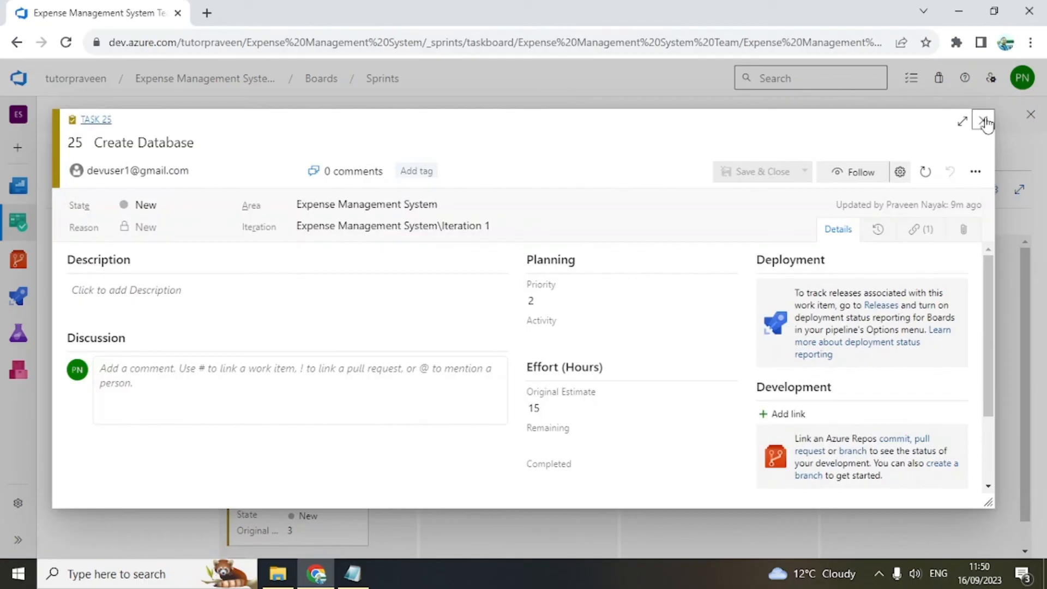
{"action": "left_click", "coordinate": [220, 207]}
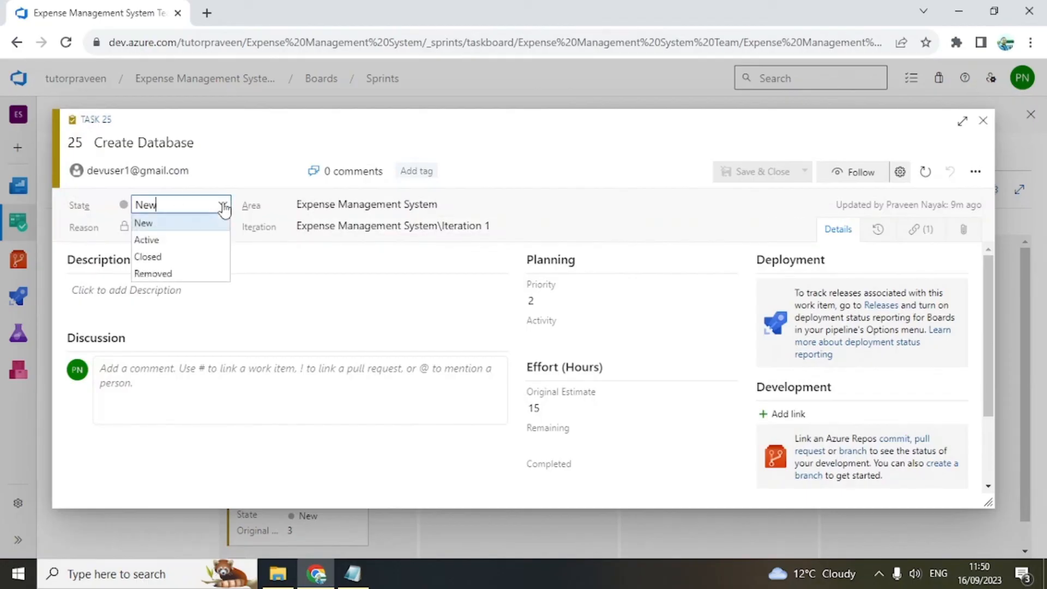
{"action": "left_click", "coordinate": [145, 243]}
{"action": "left_click", "coordinate": [755, 171]}
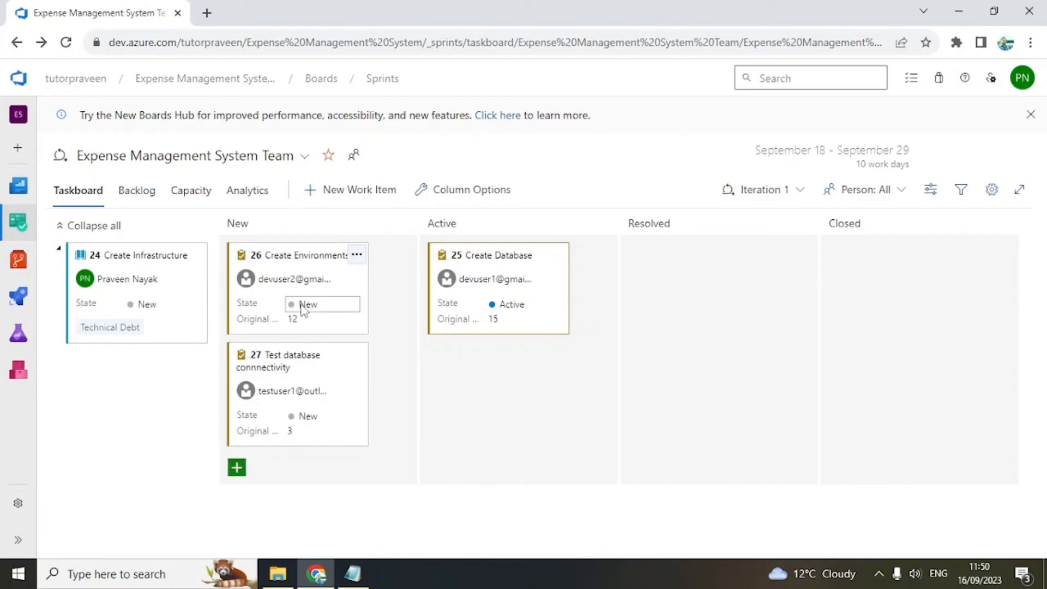
{"action": "left_click", "coordinate": [356, 309]}
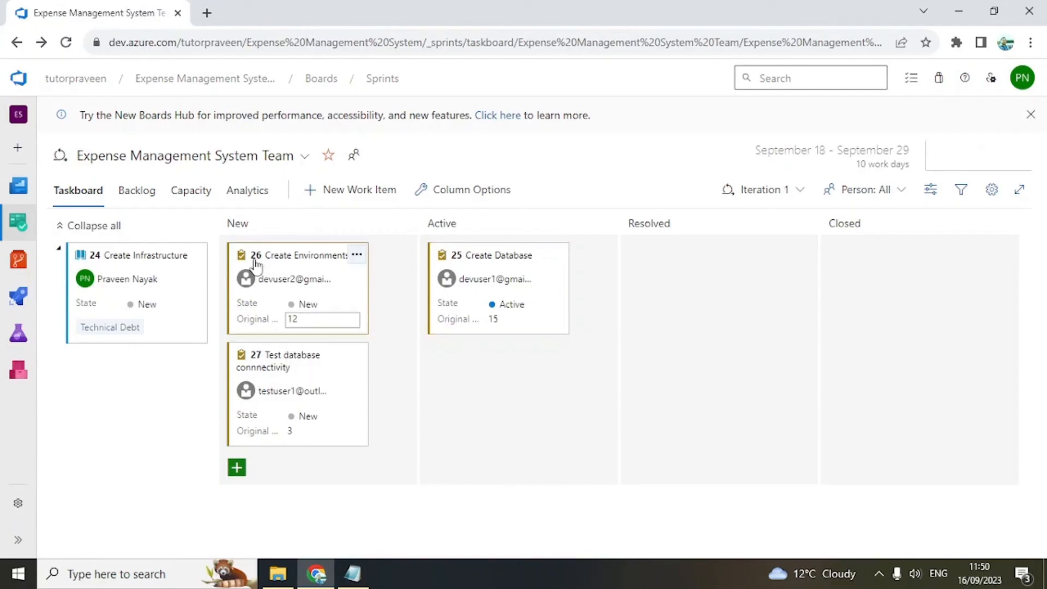
{"action": "left_click_drag", "start_coordinate": [254, 266], "coordinate": [486, 371]}
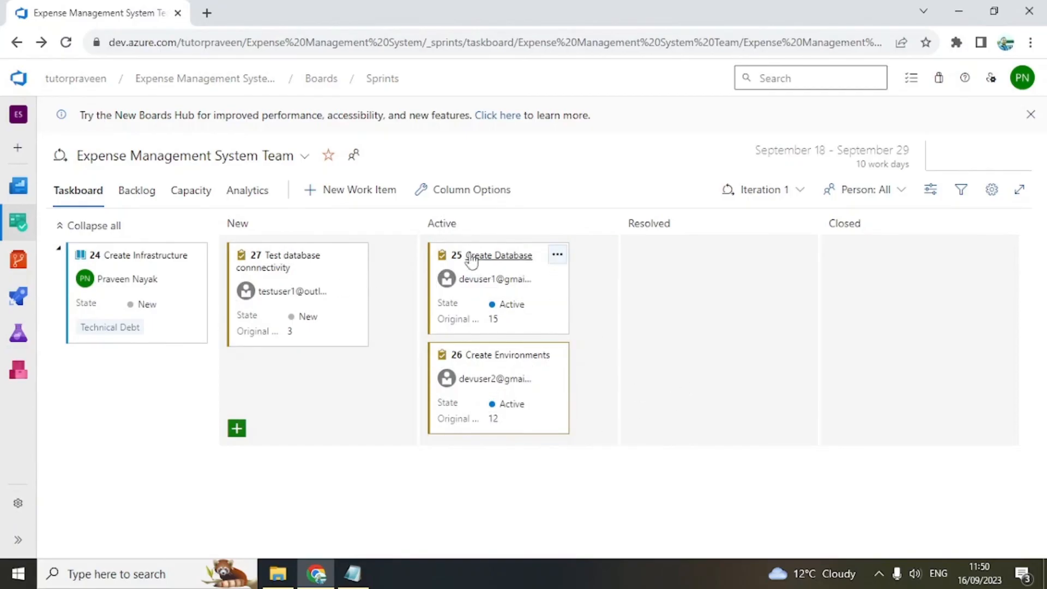
- Move tasks 25, Create Database, and 26, Create Environments, to the Closed state on the taskboard
{"action": "left_click_drag", "start_coordinate": [440, 256], "coordinate": [859, 256]}
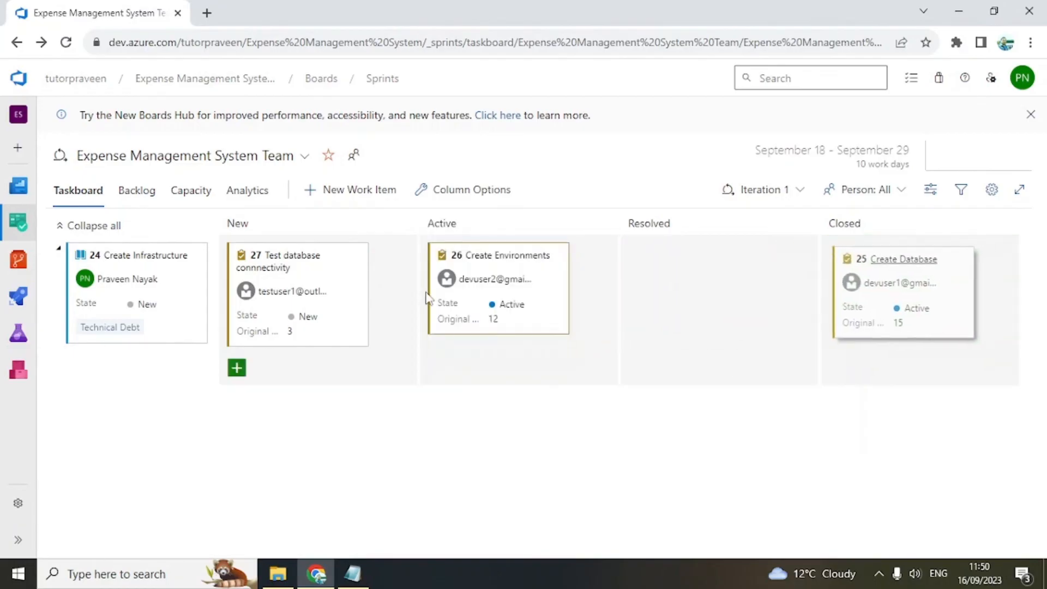
{"action": "left_click_drag", "start_coordinate": [537, 298], "coordinate": [977, 403]}
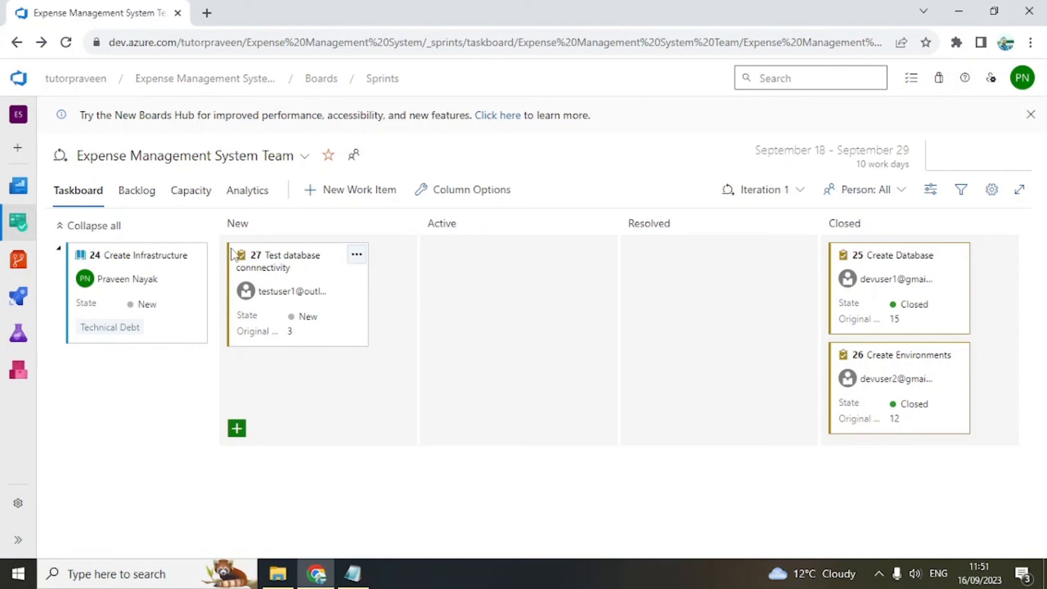
- Move task 27, Test database connnectivity, to Active and try to move it on to Closed
{"action": "left_click_drag", "start_coordinate": [232, 252], "coordinate": [442, 268]}
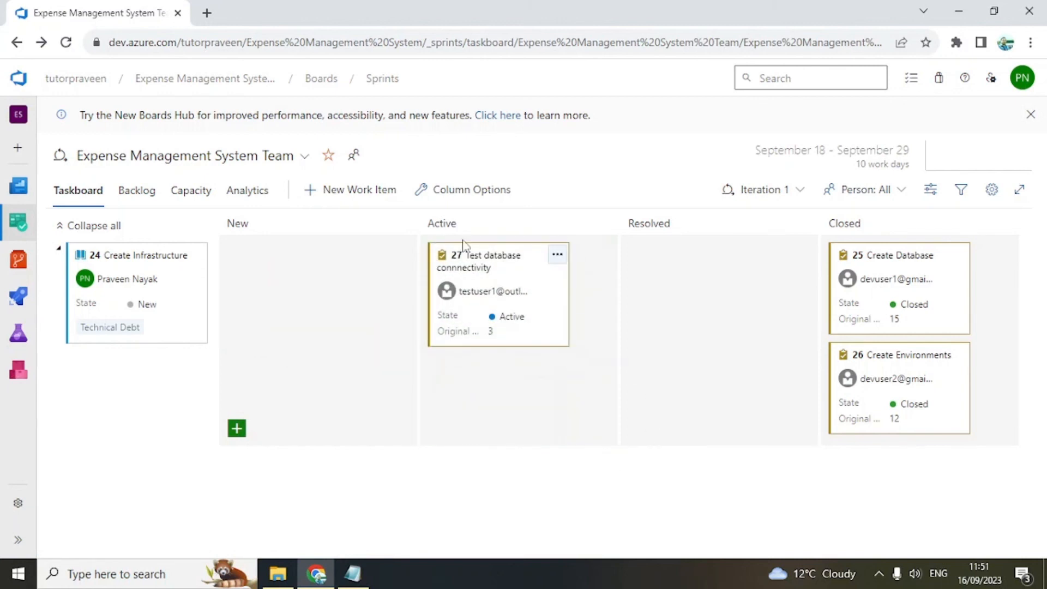
{"action": "left_click_drag", "start_coordinate": [483, 266], "coordinate": [921, 466]}
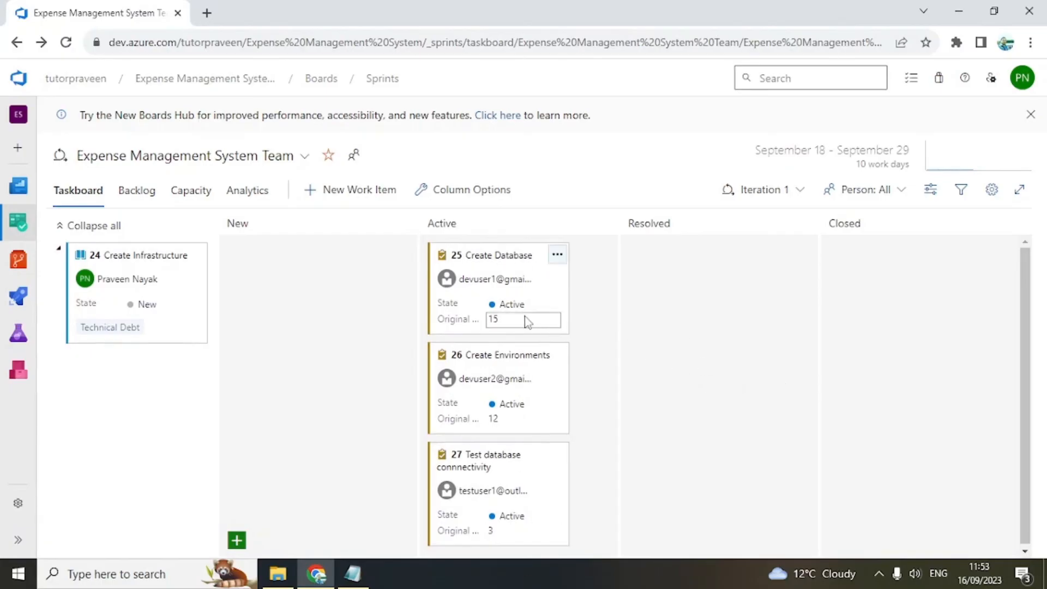
- Set task 25, Create Database, to 5 hours remaining and 10 hours completed, and save the task
{"action": "left_click", "coordinate": [504, 261]}
{"action": "scroll", "coordinate": [595, 376], "scroll_direction": "down", "scroll_amount": 2}
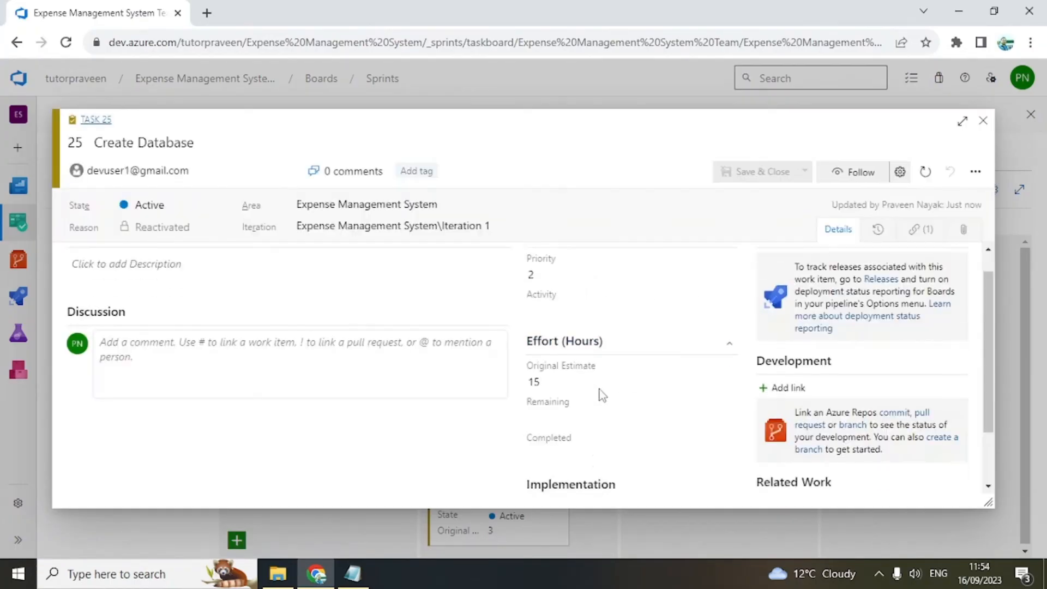
{"action": "left_click", "coordinate": [556, 348]}
{"action": "type", "text": "5"}
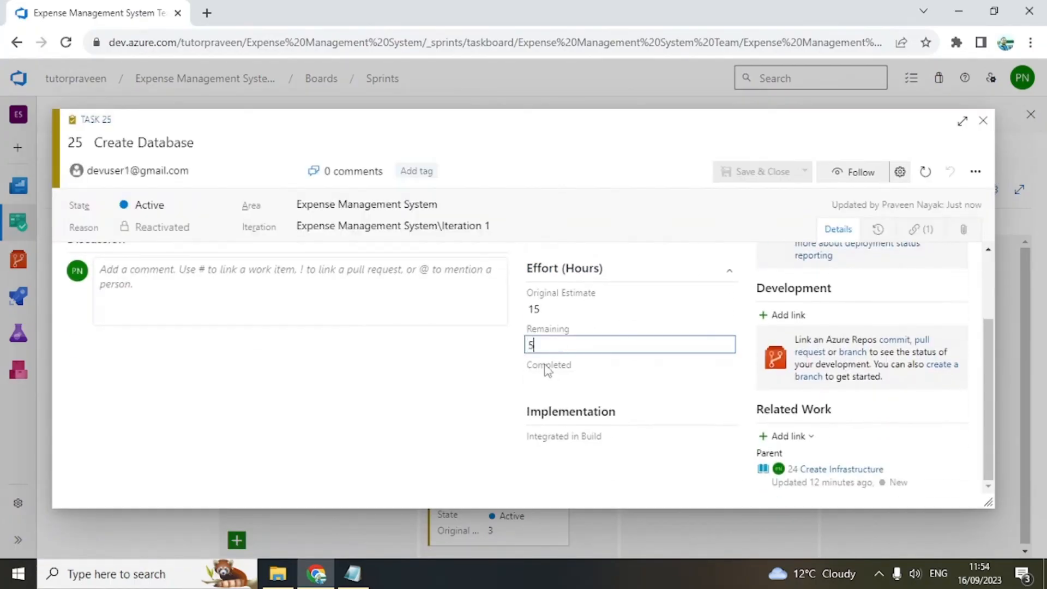
{"action": "left_click", "coordinate": [545, 384]}
{"action": "type", "text": "10"}
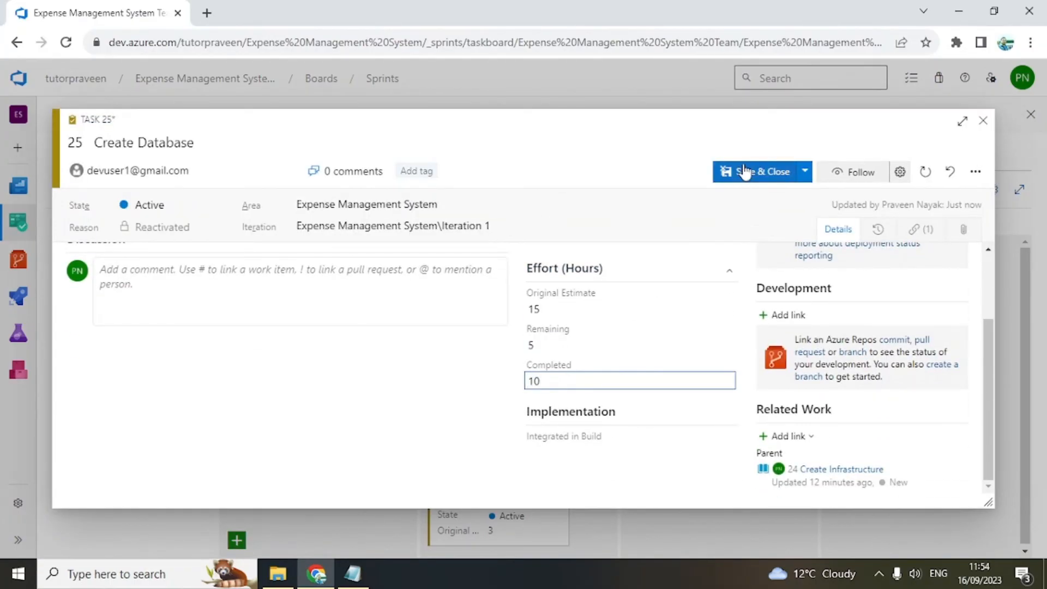
{"action": "left_click", "coordinate": [761, 172]}
- Set task 26, Create Environments, to 5 hours remaining and 10 hours completed, and save the task
{"action": "left_click", "coordinate": [485, 362]}
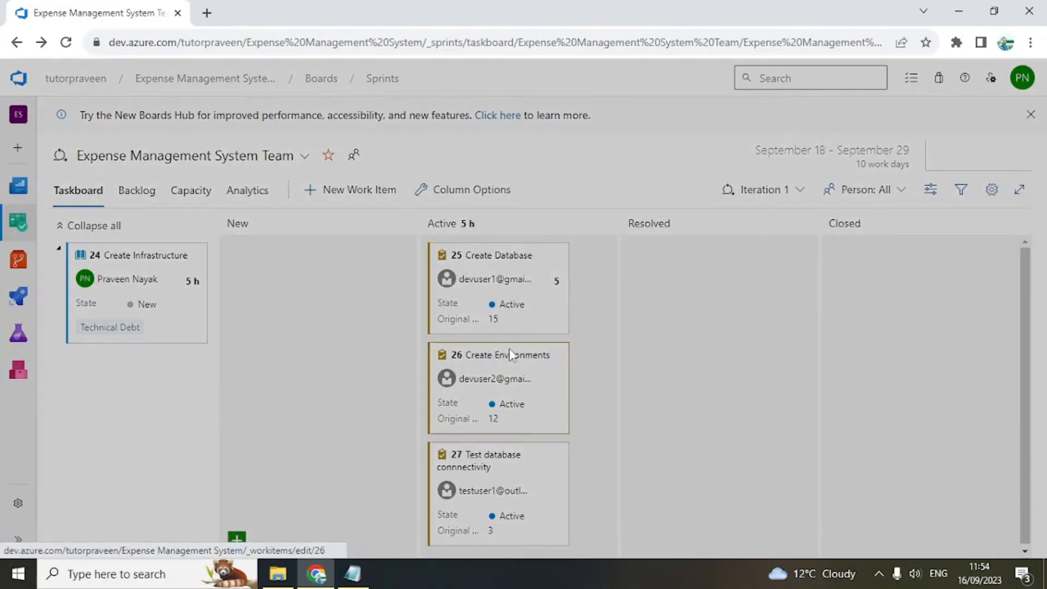
{"action": "scroll", "coordinate": [713, 391], "scroll_direction": "down", "scroll_amount": 2}
{"action": "left_click", "coordinate": [550, 370]}
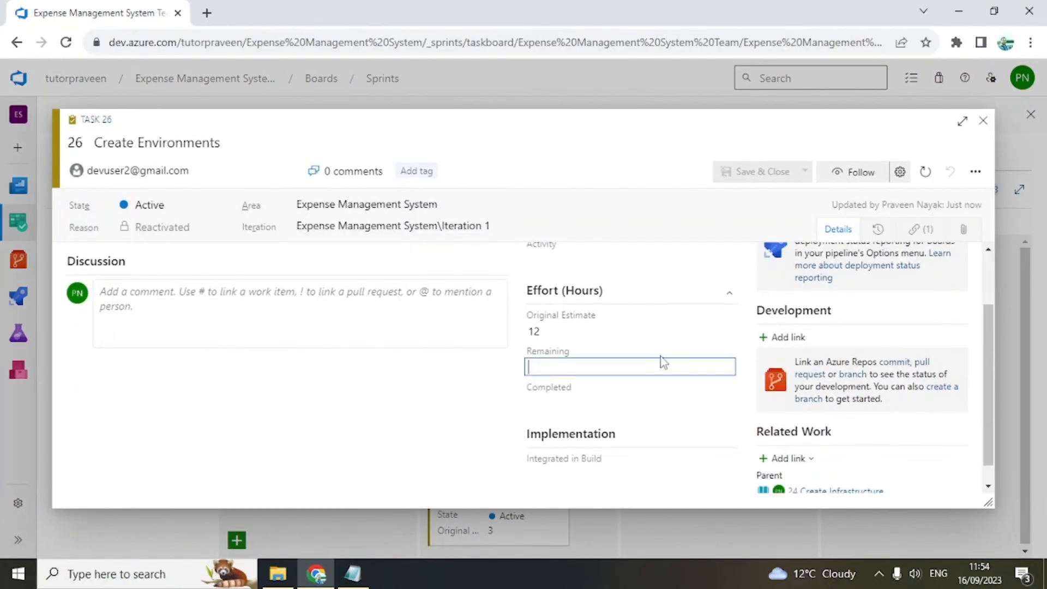
{"action": "type", "text": "2"}
{"action": "left_click", "coordinate": [571, 404]}
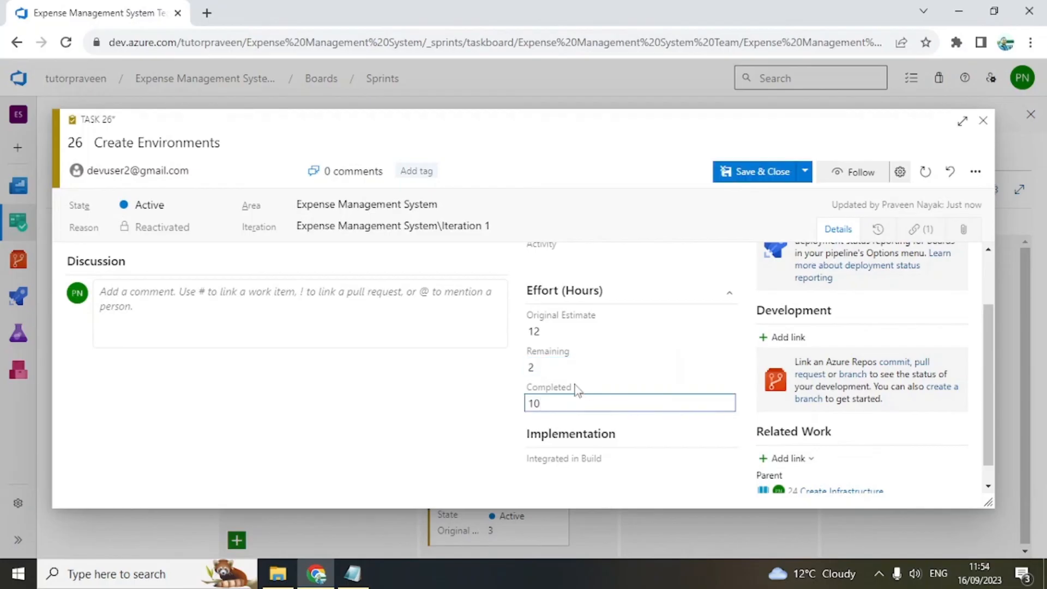
{"action": "left_click_drag", "start_coordinate": [555, 367], "coordinate": [476, 367]}
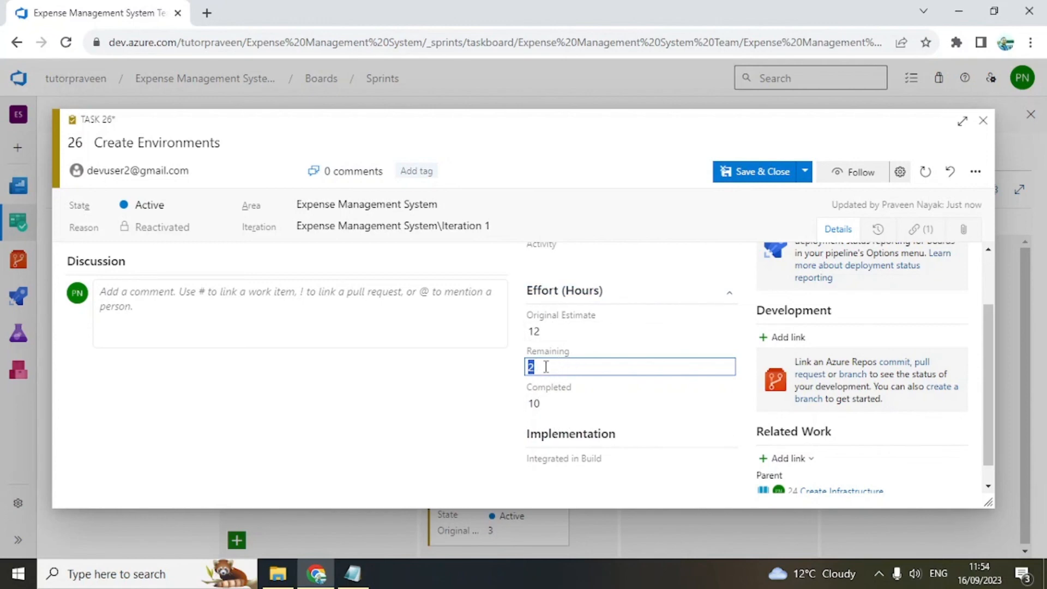
{"action": "left_click", "coordinate": [430, 412]}
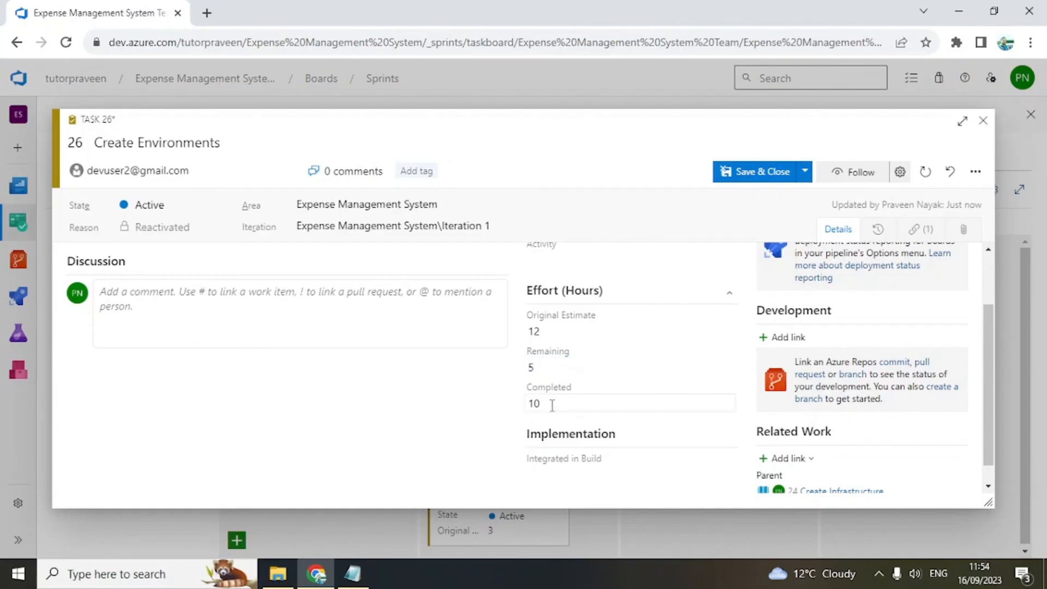
{"action": "left_click", "coordinate": [552, 406]}
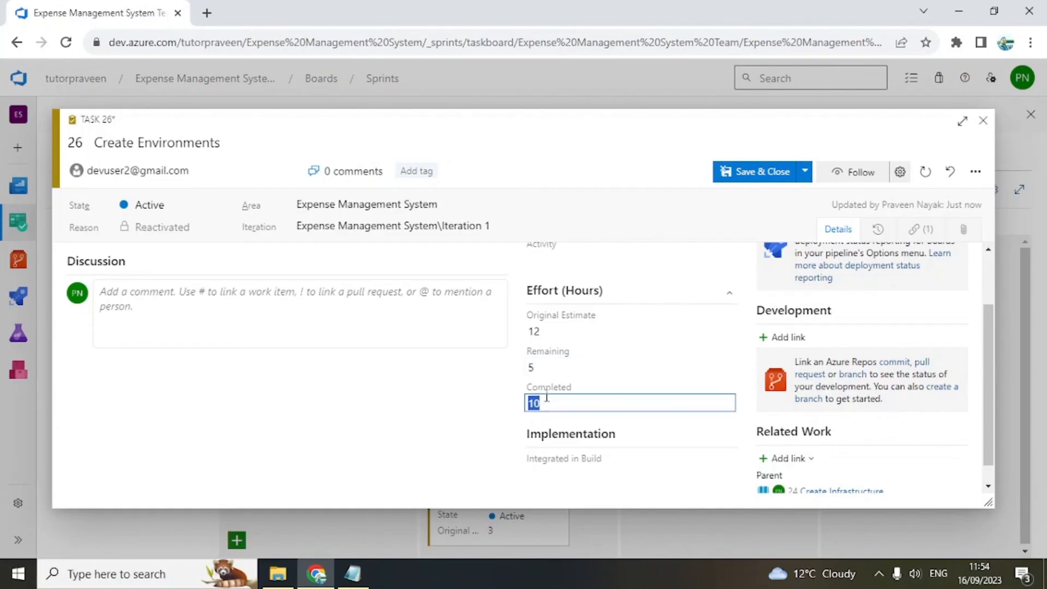
{"action": "left_click", "coordinate": [543, 364]}
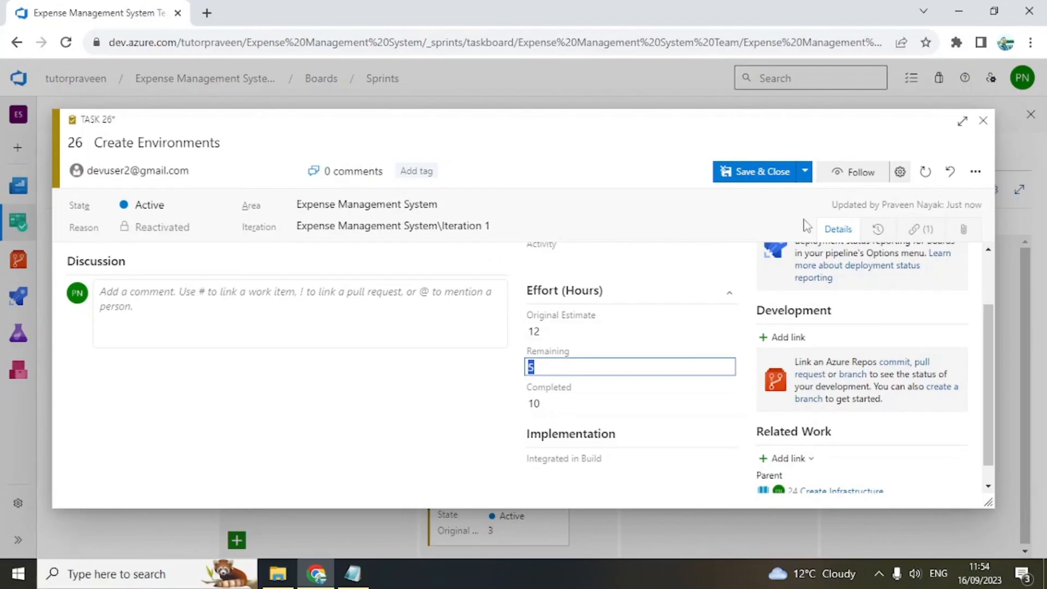
{"action": "left_click", "coordinate": [755, 172]}
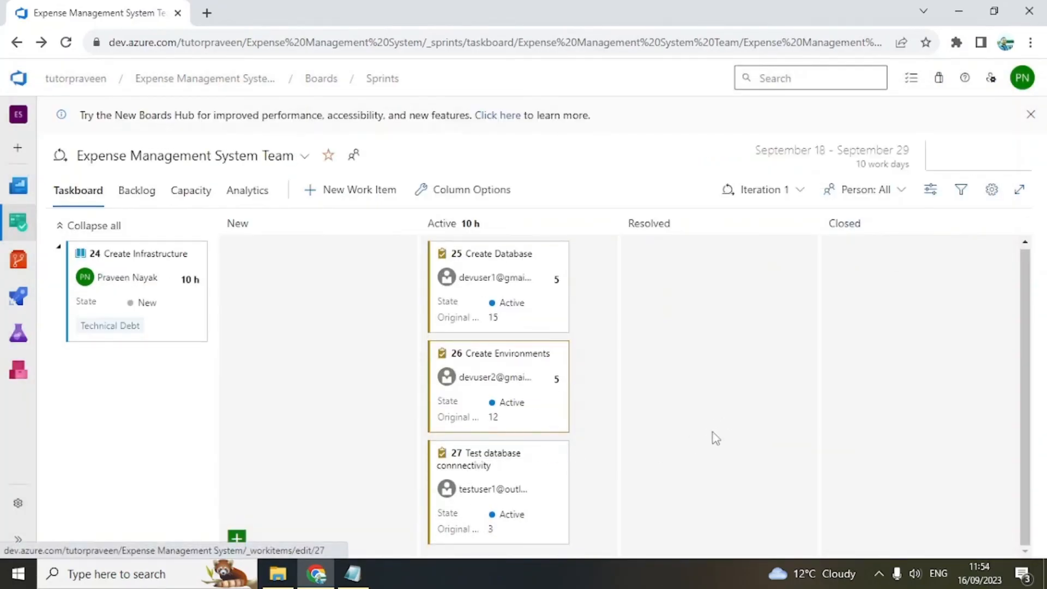
- Set task 27, Test database connnectivity, to 2 hours remaining and 1 hour completed, and save the task
{"action": "left_click", "coordinate": [481, 460]}
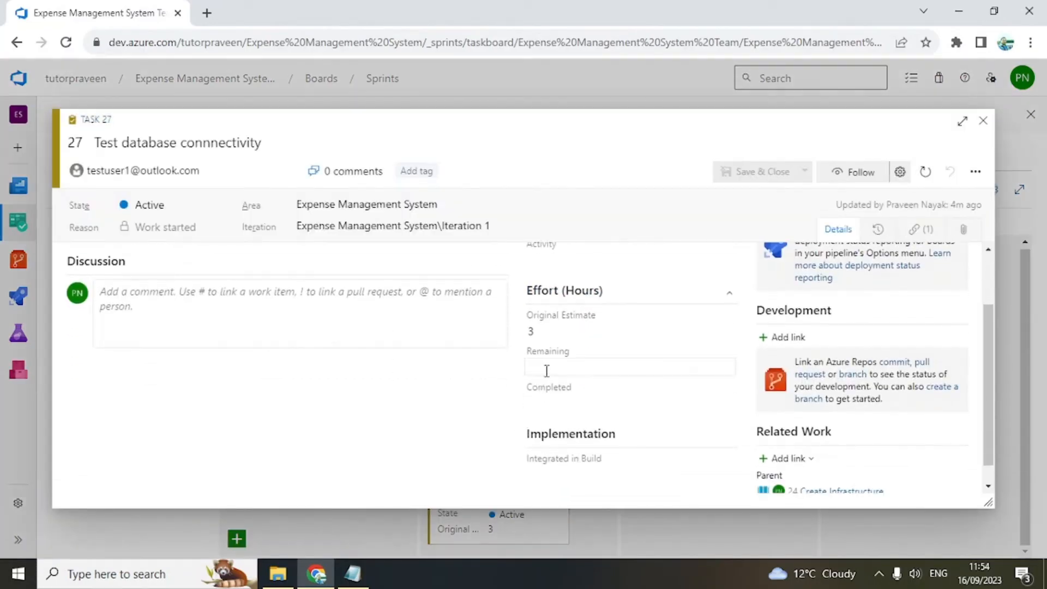
{"action": "left_click", "coordinate": [557, 371]}
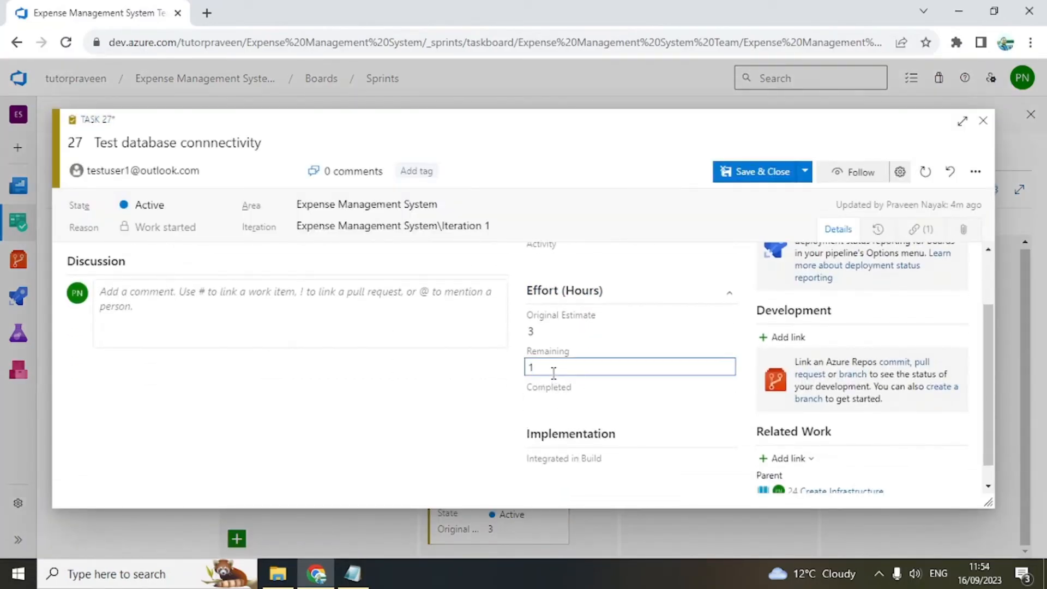
{"action": "type", "text": "2"}
{"action": "left_click", "coordinate": [542, 404]}
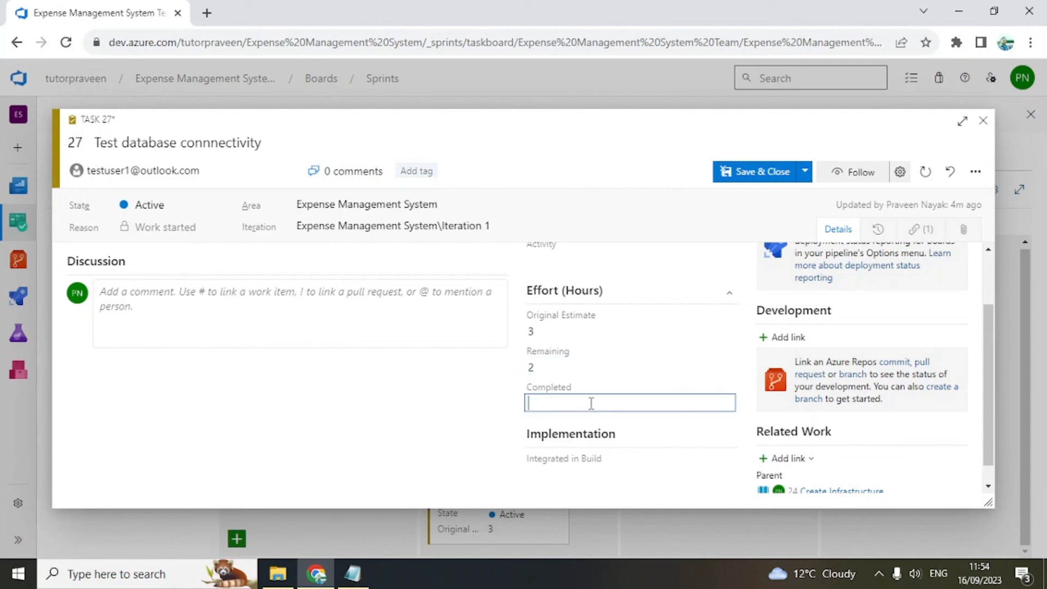
{"action": "left_click", "coordinate": [391, 426]}
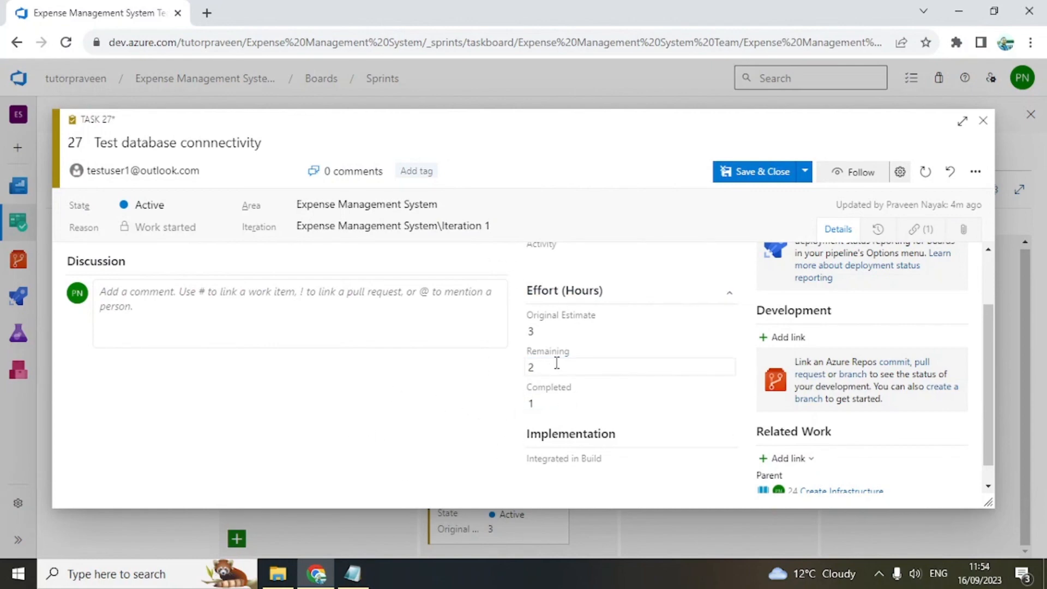
{"action": "left_click", "coordinate": [751, 176]}
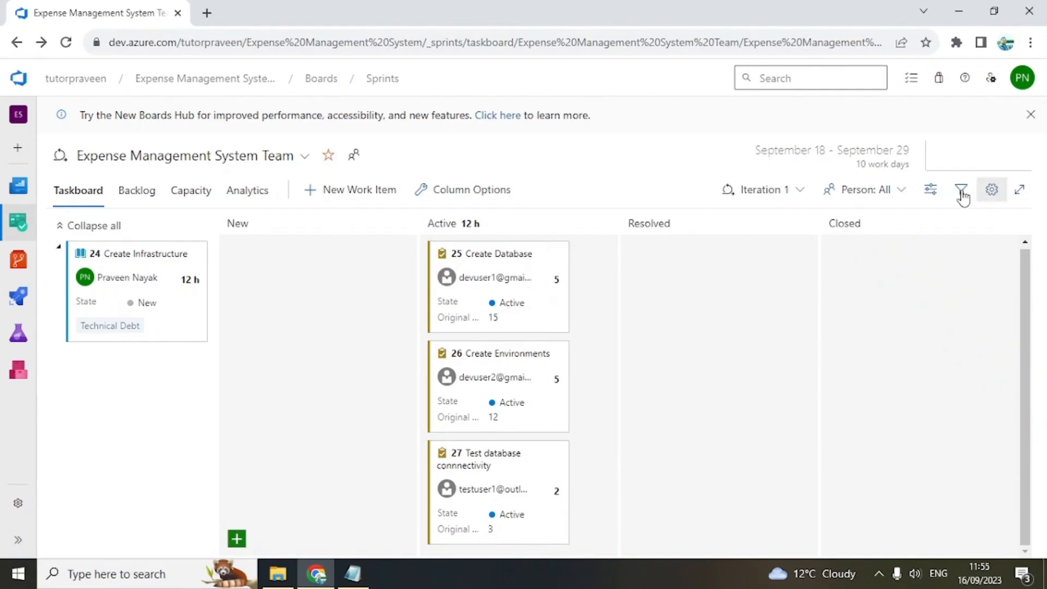
- Show the taskboard's Work details and examine the remaining work against capacity by team, activity and assignee
{"action": "left_click", "coordinate": [930, 188]}
{"action": "left_click", "coordinate": [867, 330]}
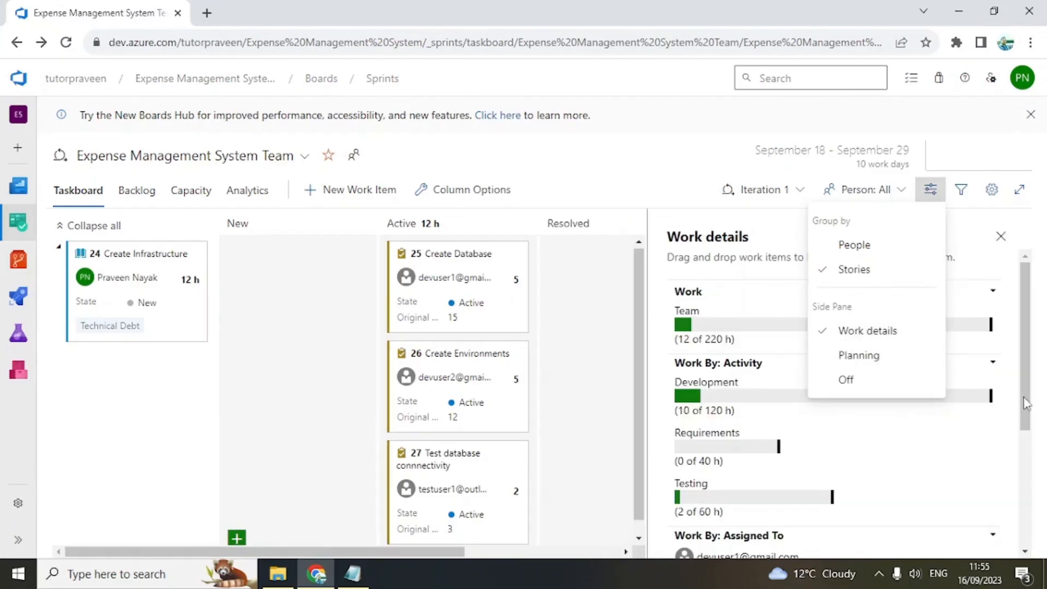
{"action": "left_click", "coordinate": [658, 366]}
{"action": "scroll", "coordinate": [714, 377], "scroll_direction": "down", "scroll_amount": 4}
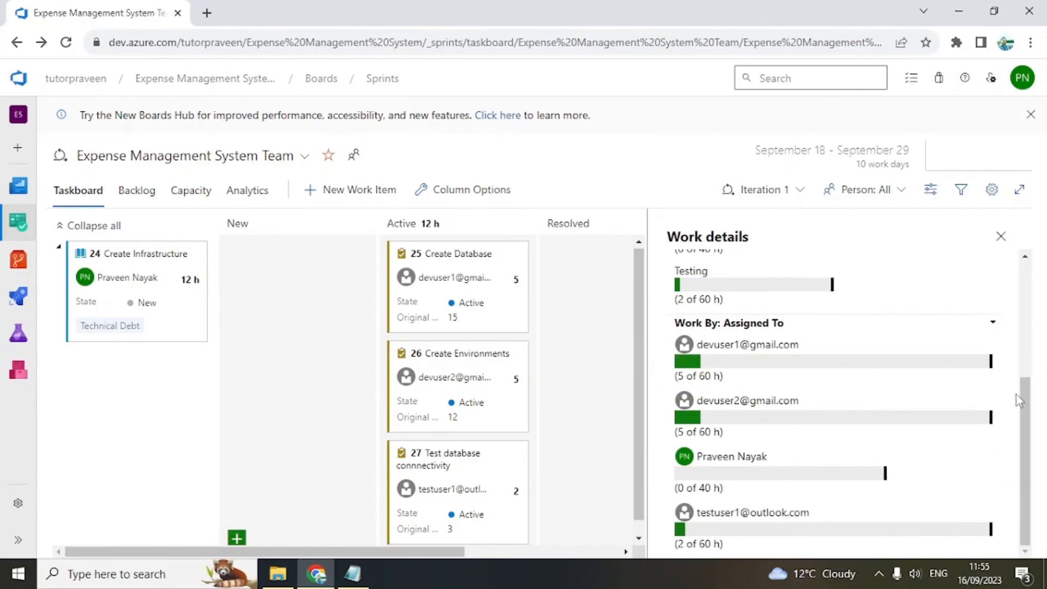
{"action": "scroll", "coordinate": [1015, 399], "scroll_direction": "up", "scroll_amount": 4}
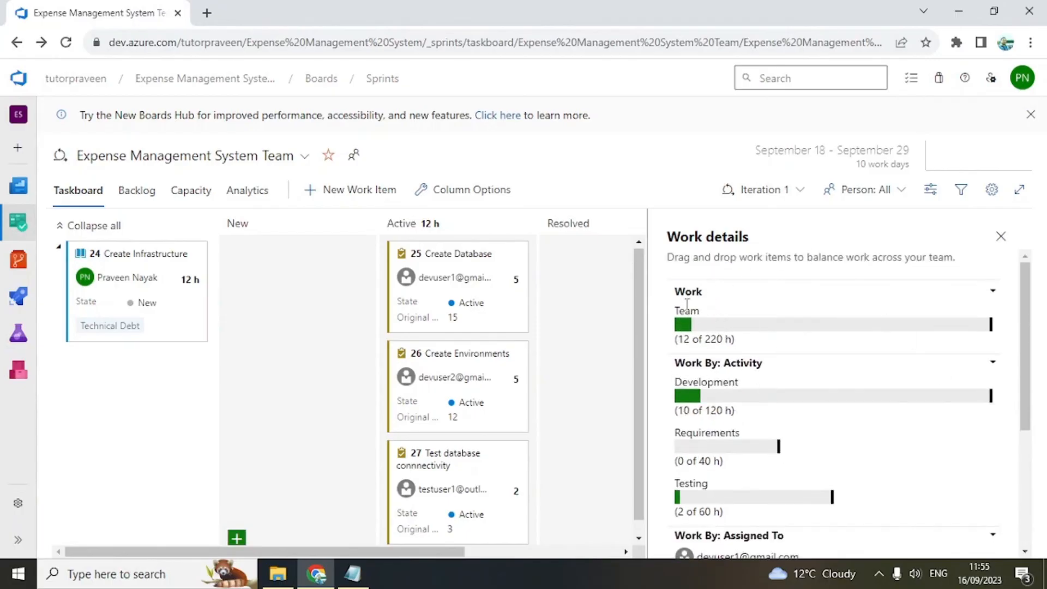
{"action": "scroll", "coordinate": [841, 406], "scroll_direction": "down", "scroll_amount": 4}
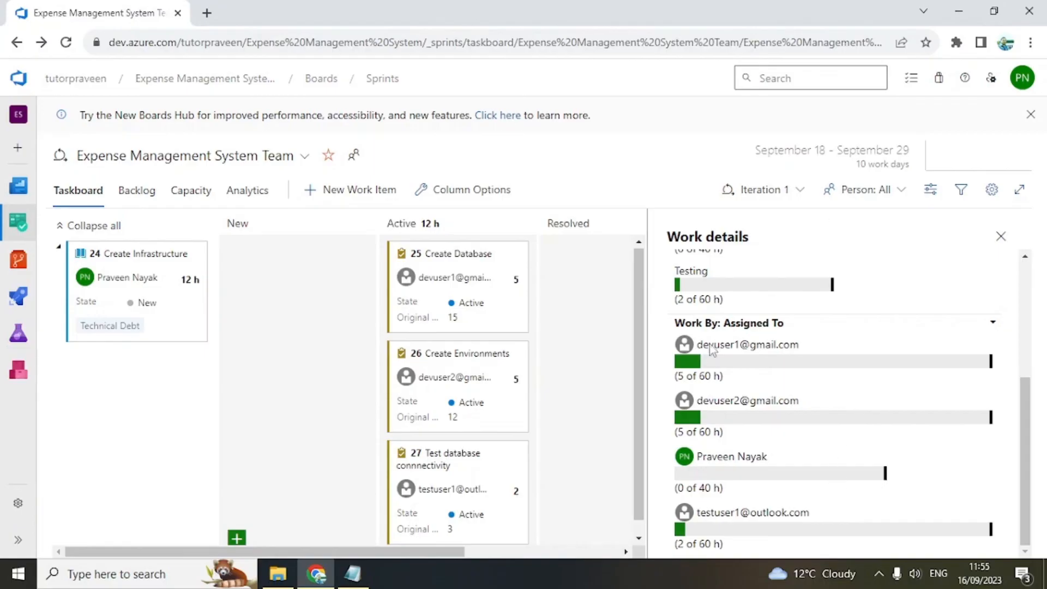
- Return to the top of the Work details and close that pane on the taskboard
{"action": "scroll", "coordinate": [873, 428], "scroll_direction": "up", "scroll_amount": 4}
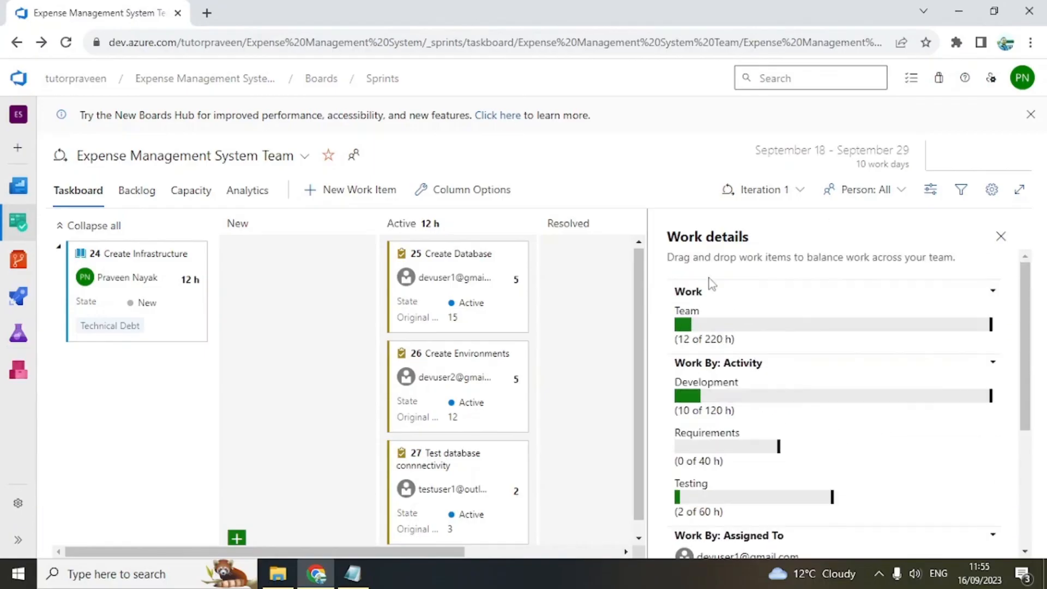
{"action": "left_click", "coordinate": [1001, 236]}
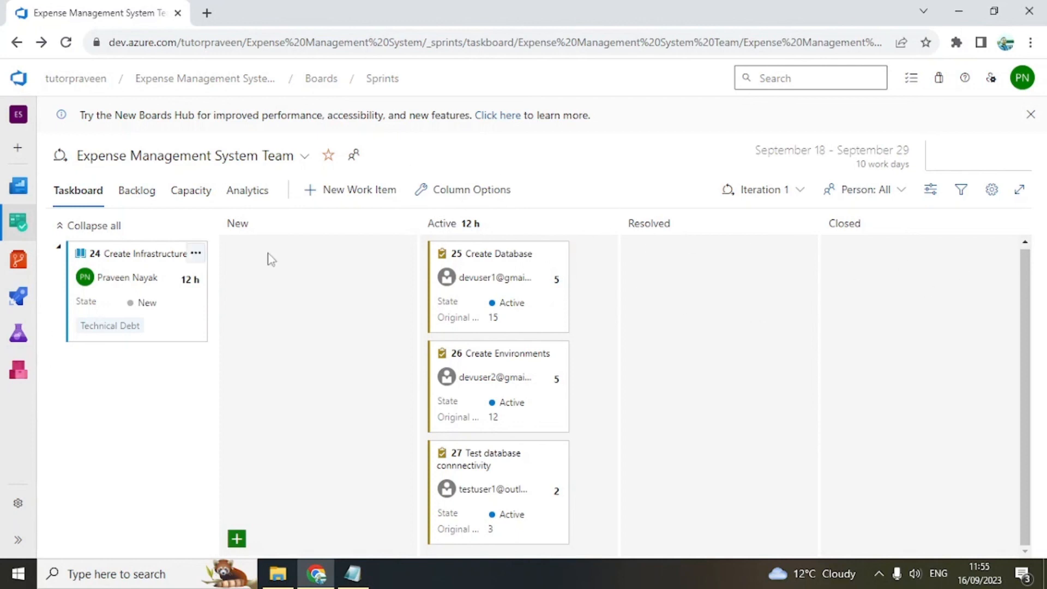
{"action": "left_click", "coordinate": [931, 189]}
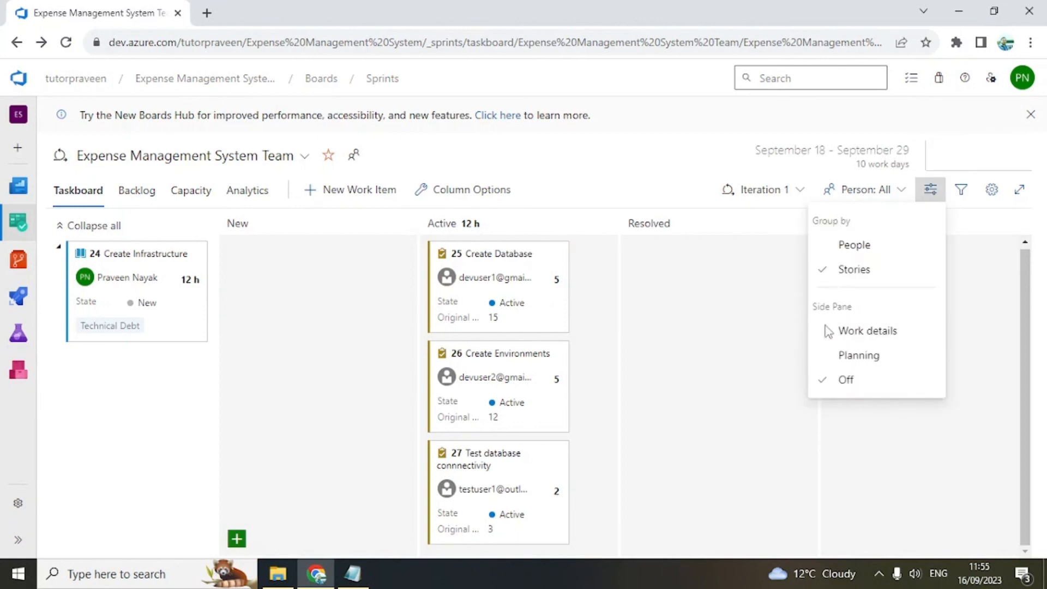
- Filter the taskboard by work item type to show only User Story items
{"action": "left_click", "coordinate": [961, 189]}
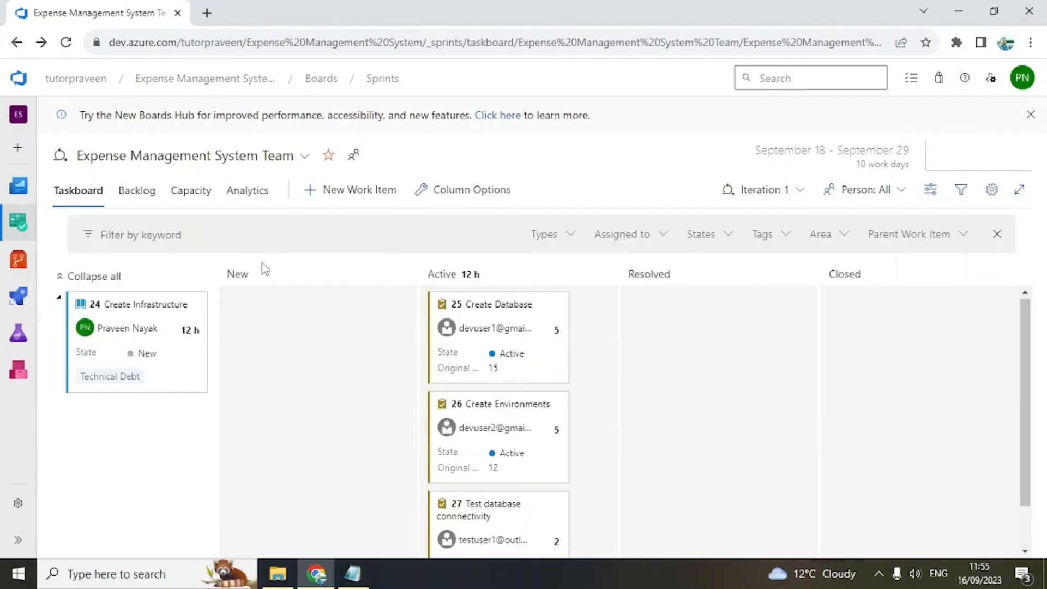
{"action": "left_click", "coordinate": [568, 234]}
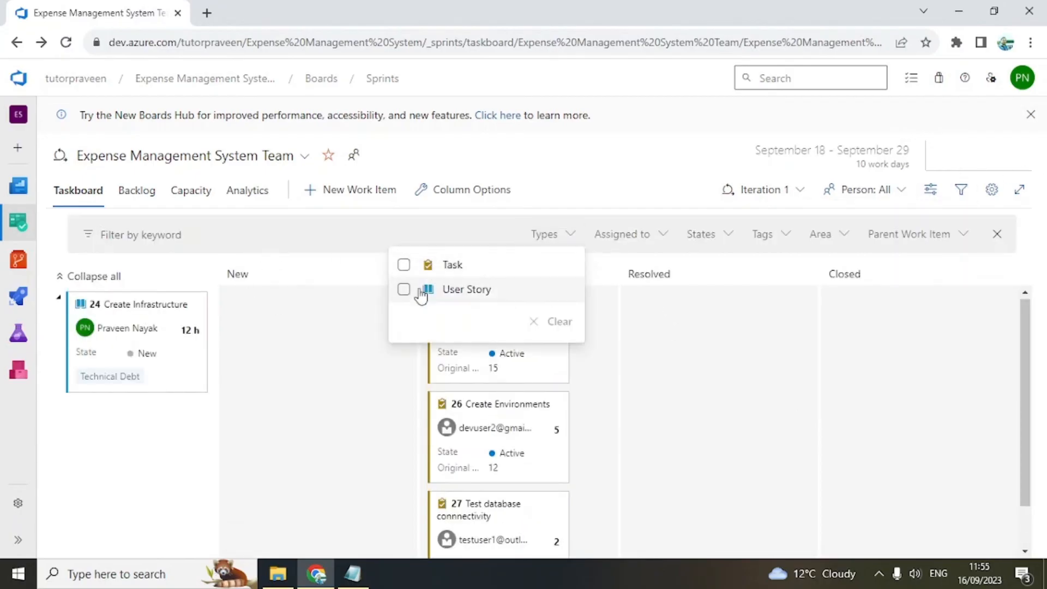
{"action": "left_click", "coordinate": [403, 289]}
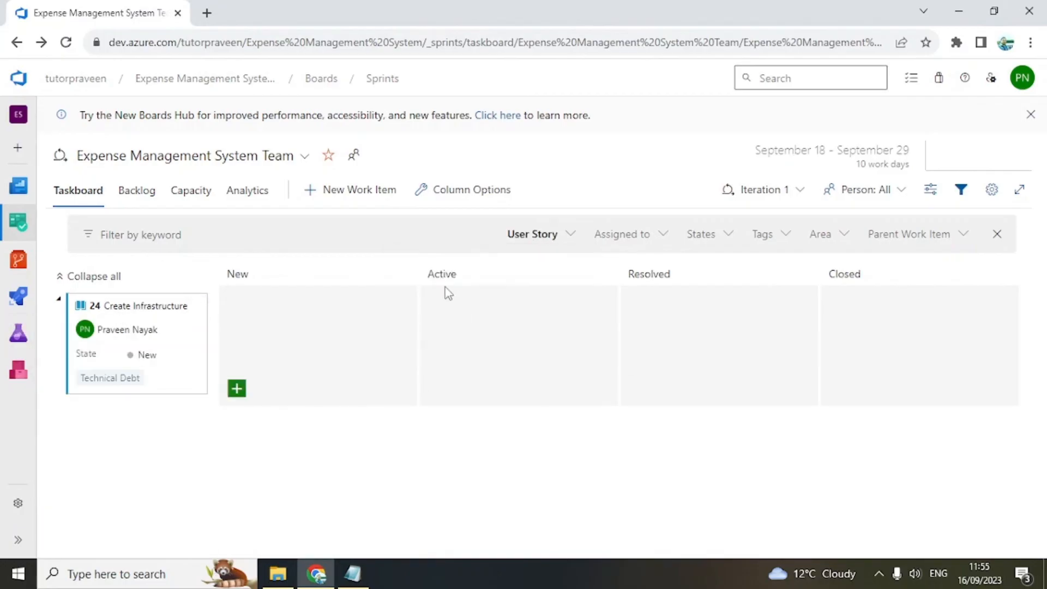
- Switch the taskboard's type filter from User Story to Task, and clear the filter
{"action": "left_click", "coordinate": [556, 239]}
{"action": "left_click", "coordinate": [403, 265]}
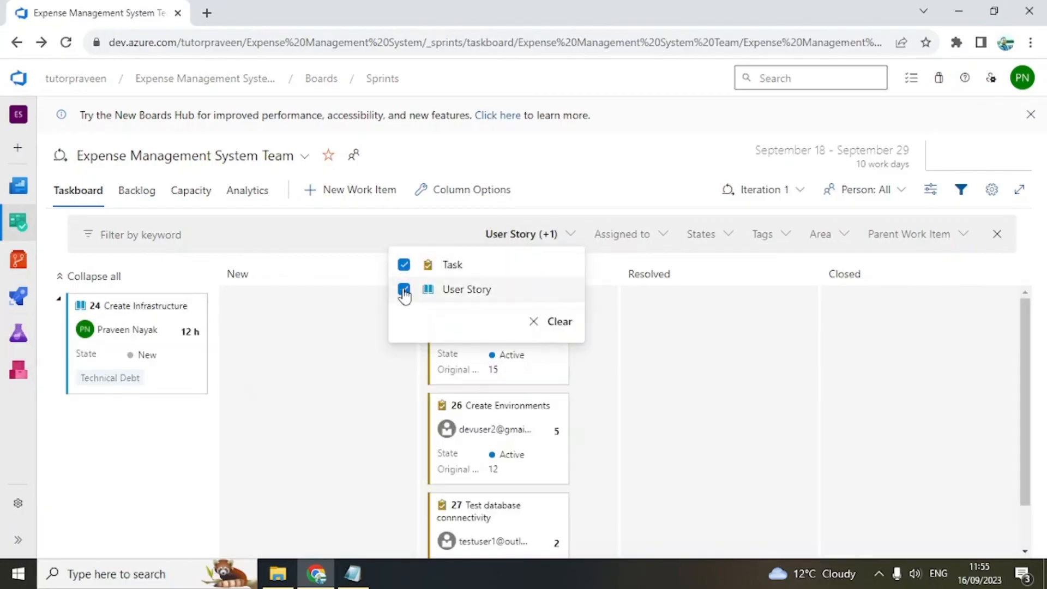
{"action": "left_click", "coordinate": [404, 289]}
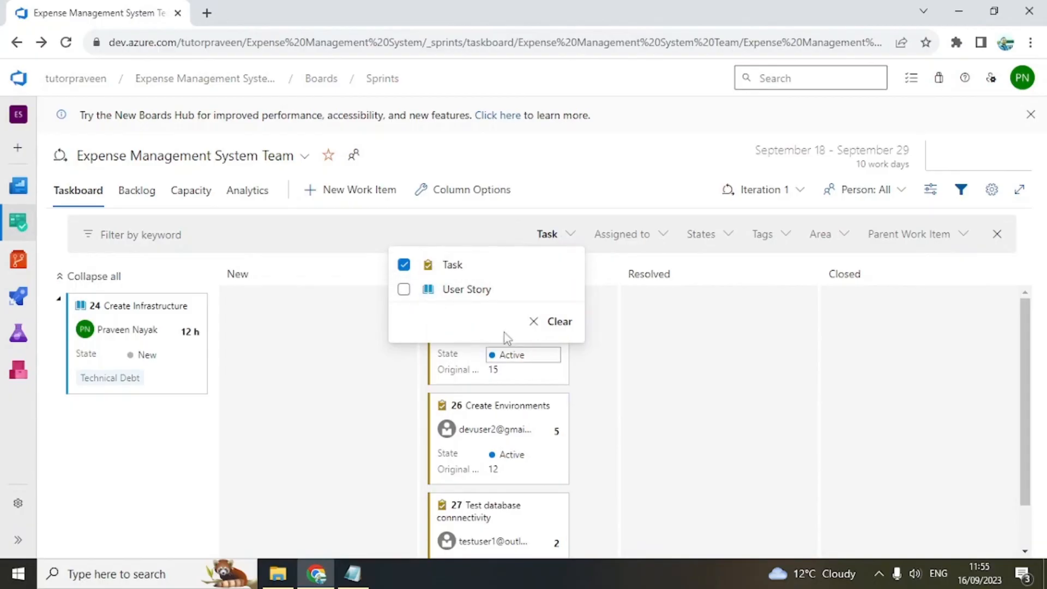
{"action": "left_click", "coordinate": [404, 289]}
{"action": "left_click", "coordinate": [404, 290]}
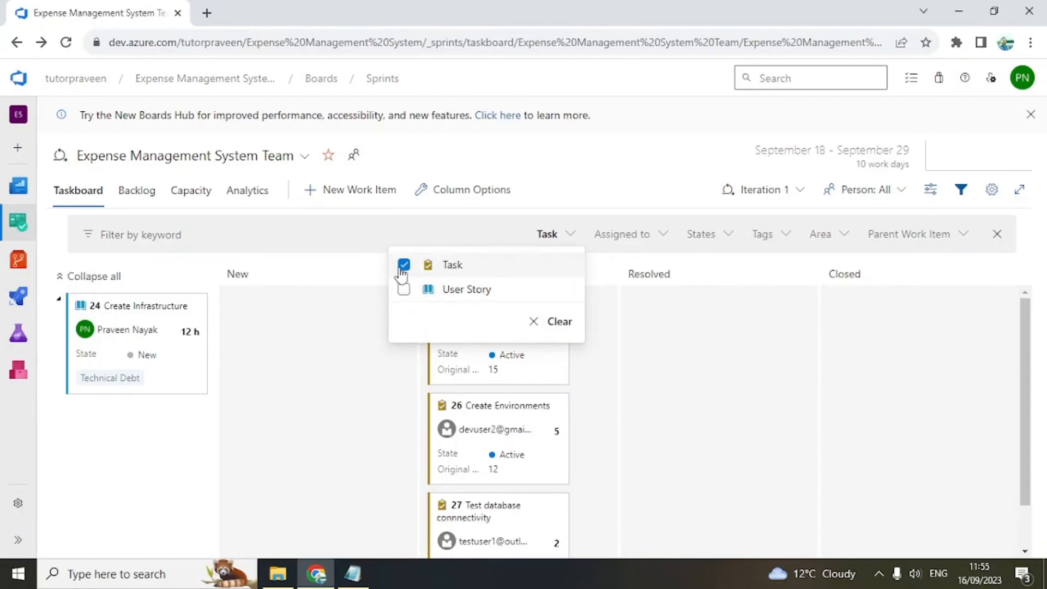
{"action": "left_click", "coordinate": [403, 265]}
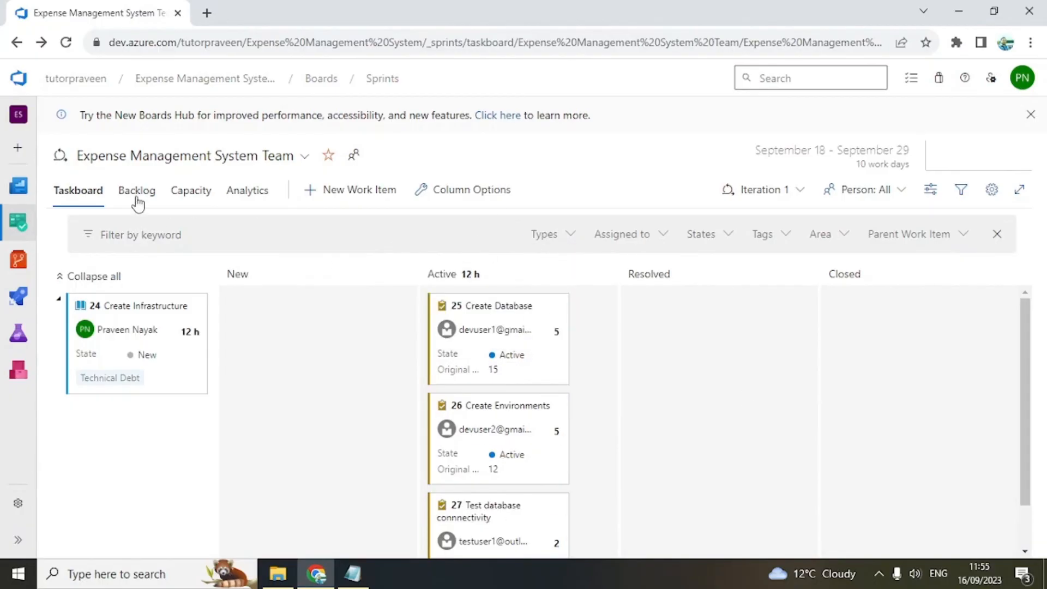
- Expand Create Infrastructure in the Iteration 1 backlog, and filter the list to the Task type before clearing that filter
{"action": "left_click", "coordinate": [138, 190]}
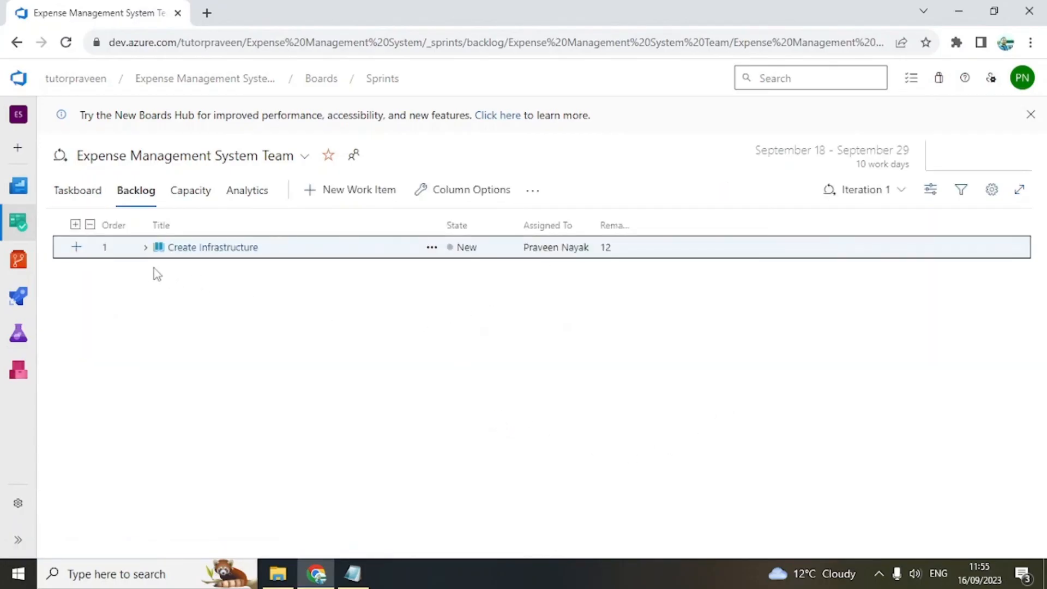
{"action": "left_click", "coordinate": [145, 248]}
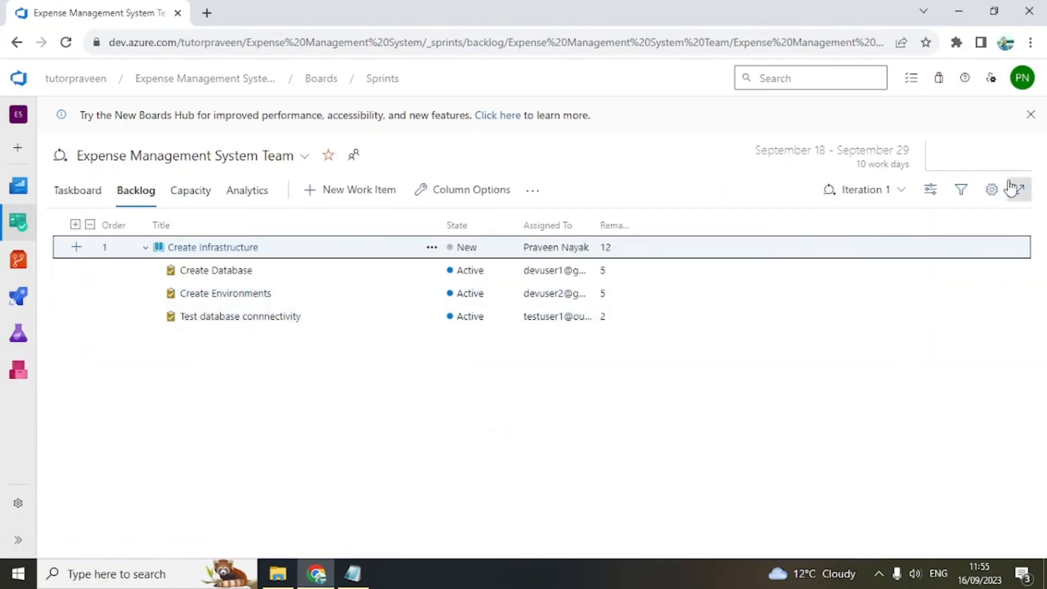
{"action": "left_click", "coordinate": [961, 189]}
{"action": "left_click", "coordinate": [557, 235]}
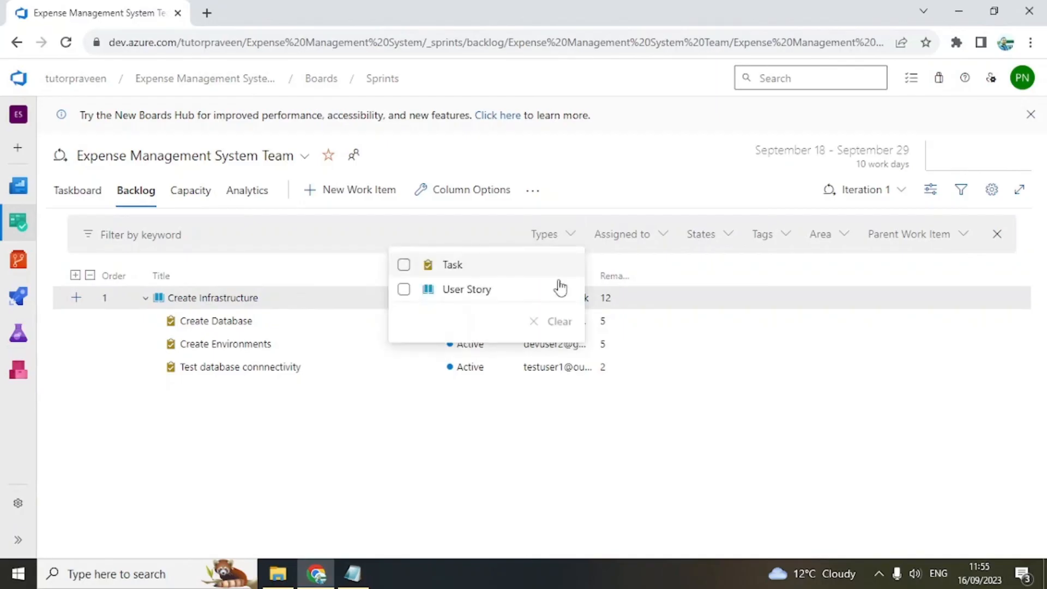
{"action": "left_click", "coordinate": [403, 264]}
{"action": "left_click", "coordinate": [299, 304]}
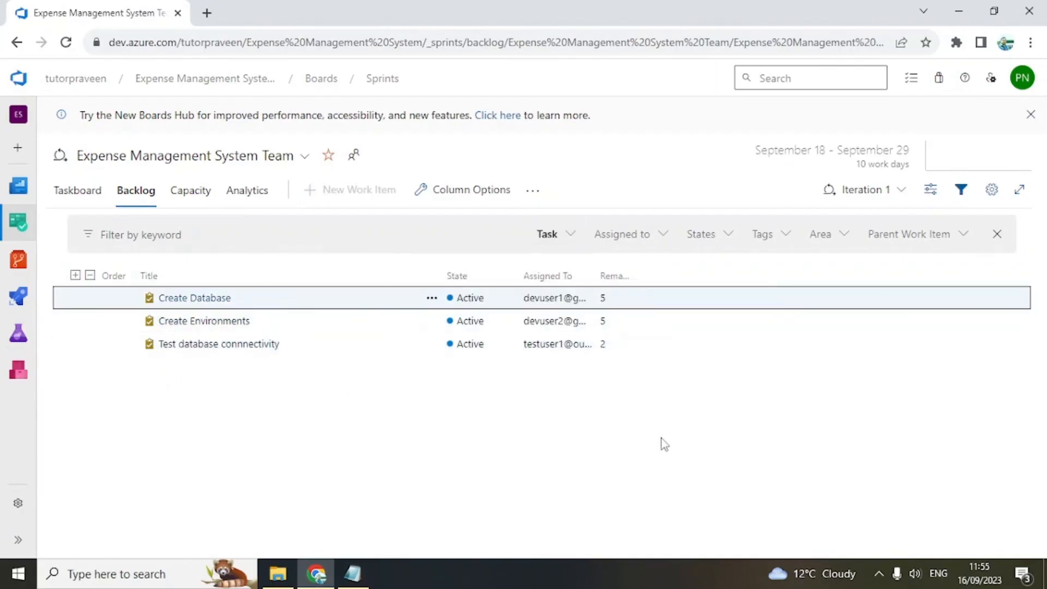
{"action": "left_click", "coordinate": [566, 235]}
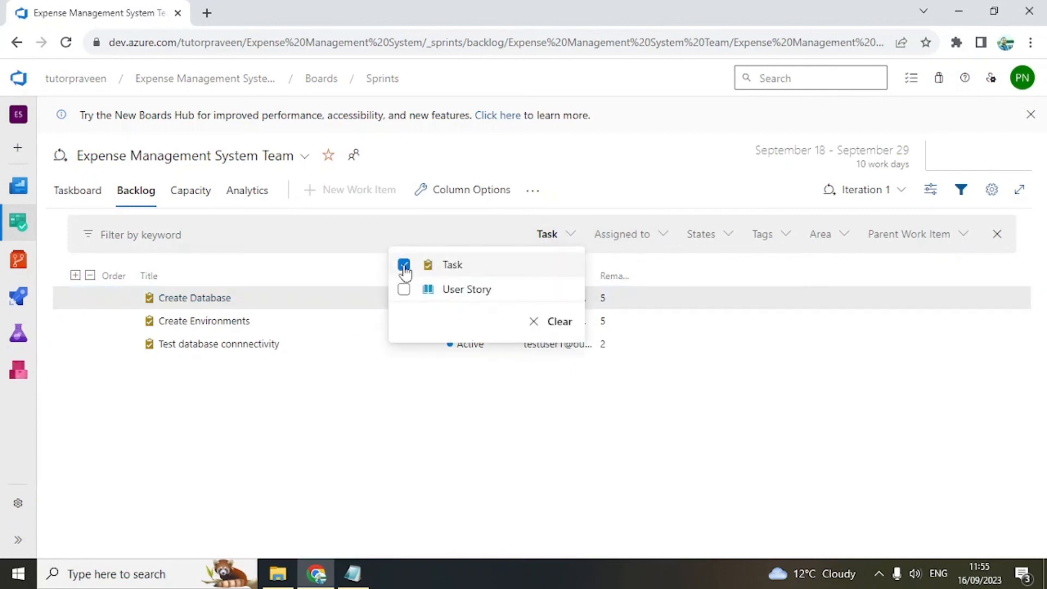
{"action": "left_click", "coordinate": [403, 264]}
- Filter the sprint backlog by the Technical Debt tag, and remove the tag filter
{"action": "left_click", "coordinate": [762, 234]}
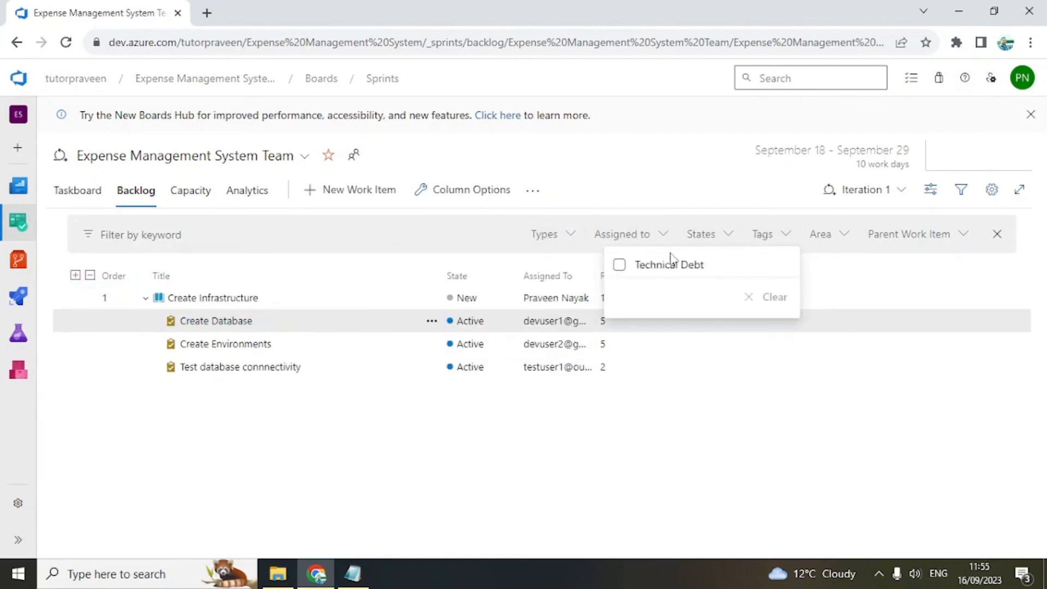
{"action": "left_click", "coordinate": [619, 267]}
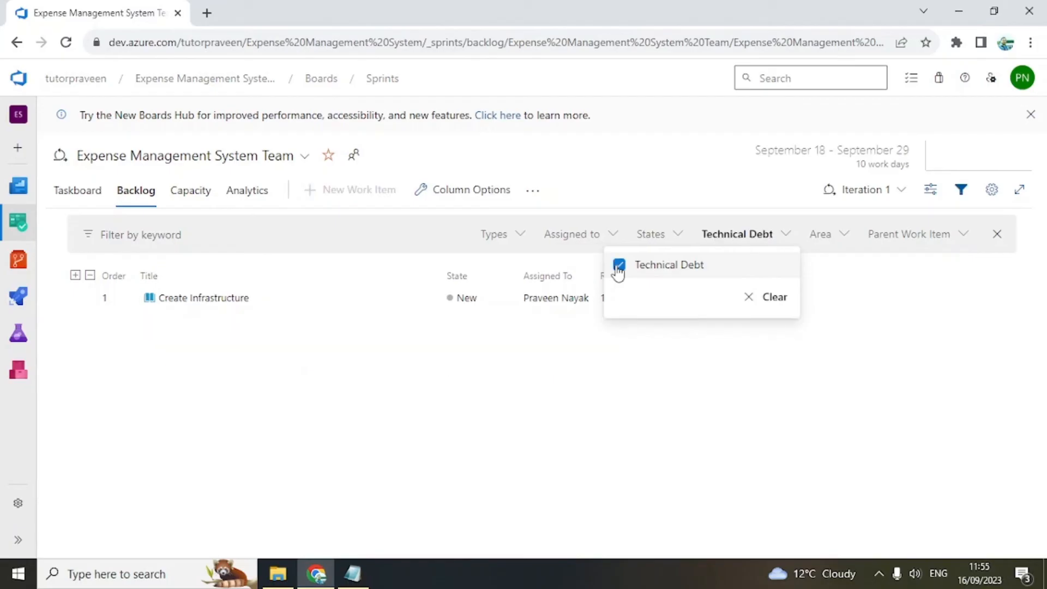
{"action": "left_click", "coordinate": [619, 267]}
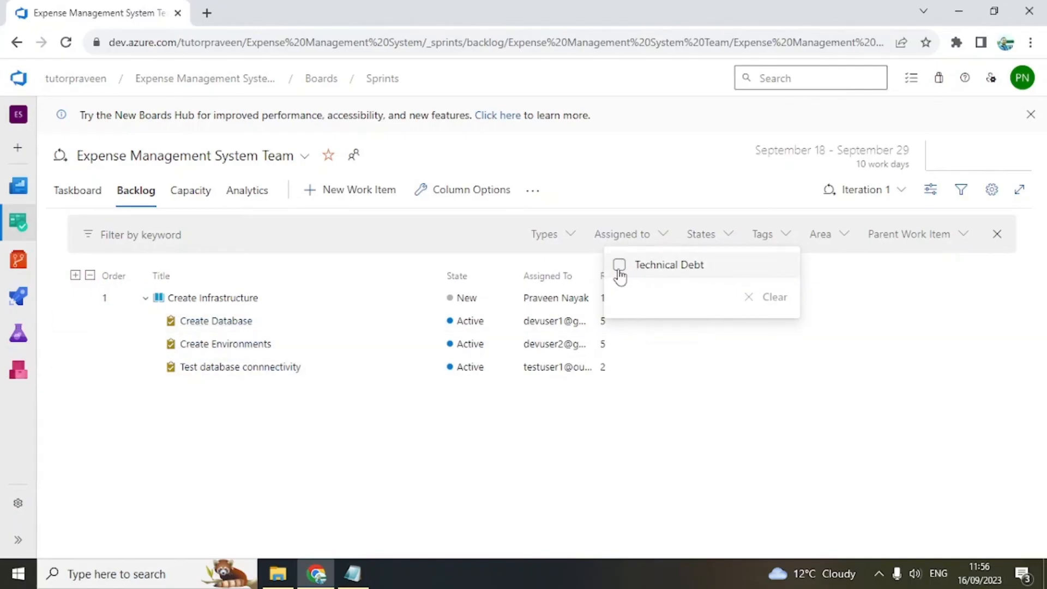
{"action": "left_click", "coordinate": [659, 385]}
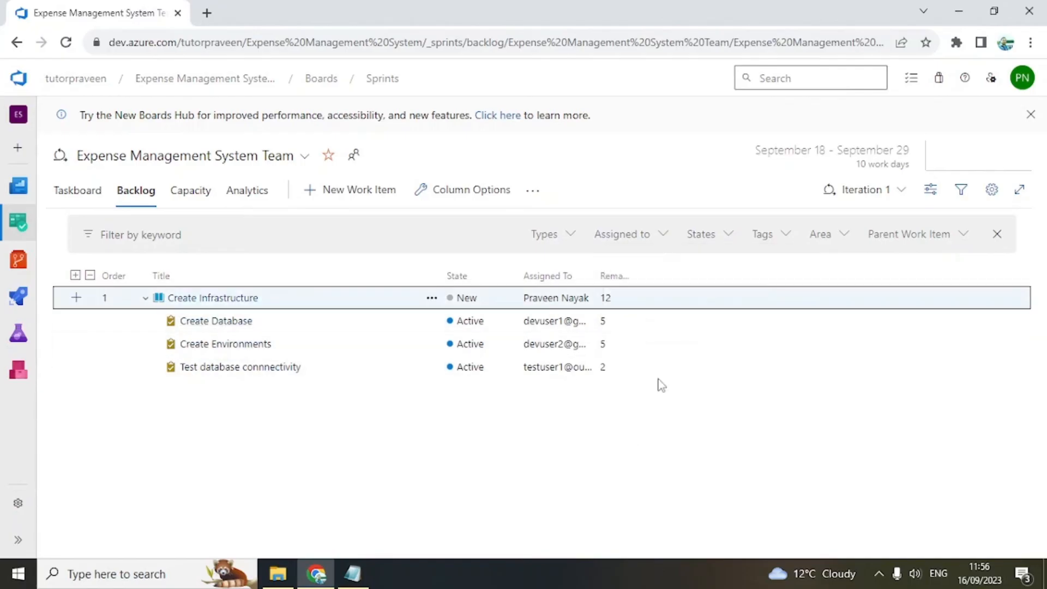
- Filter the sprint backlog by the New state and by the Active state, clearing each filter
{"action": "left_click", "coordinate": [726, 236]}
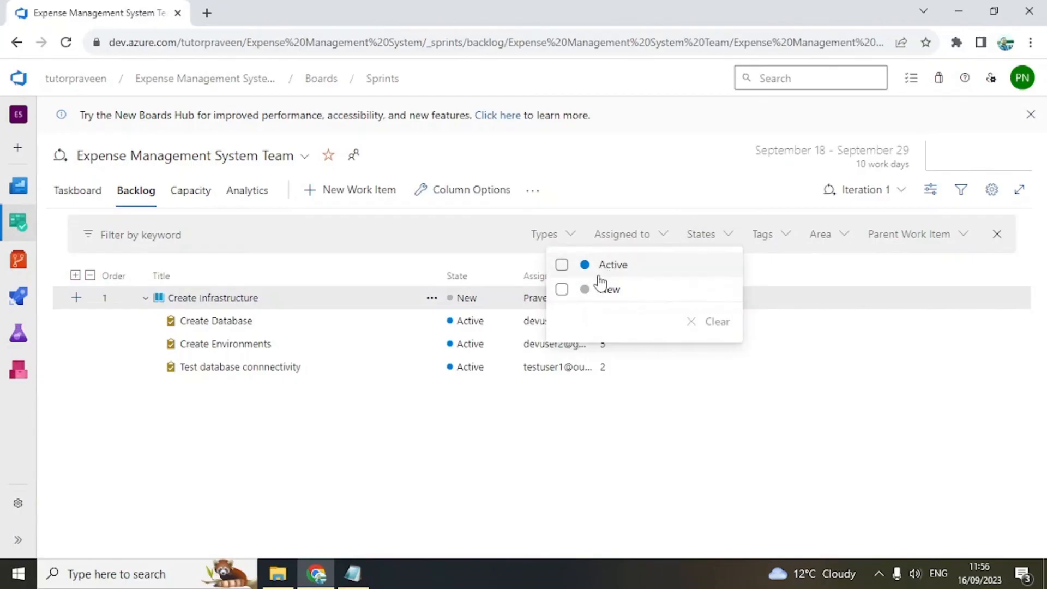
{"action": "left_click", "coordinate": [562, 289]}
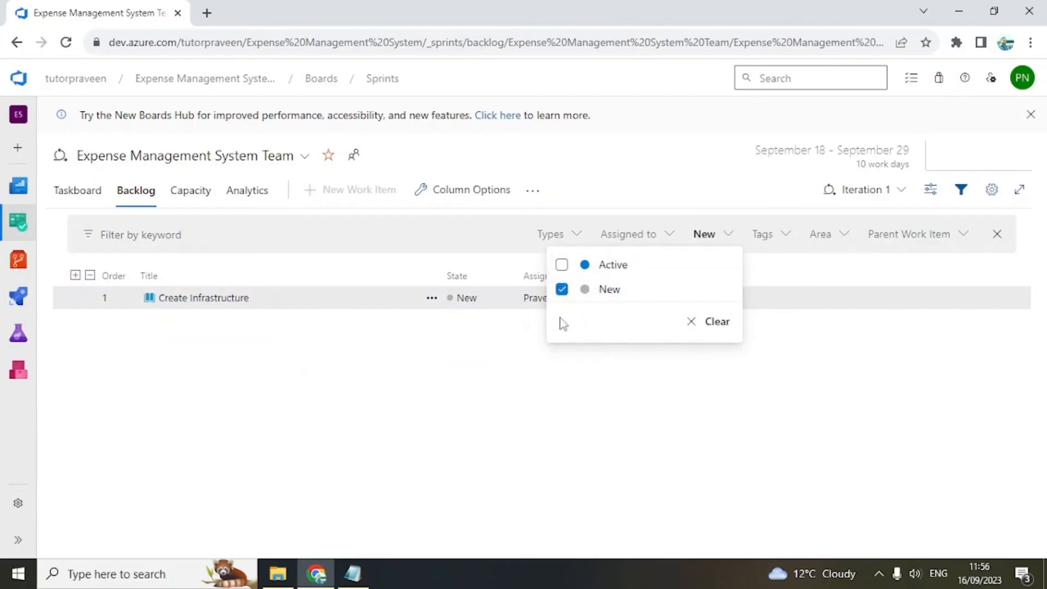
{"action": "left_click", "coordinate": [562, 291]}
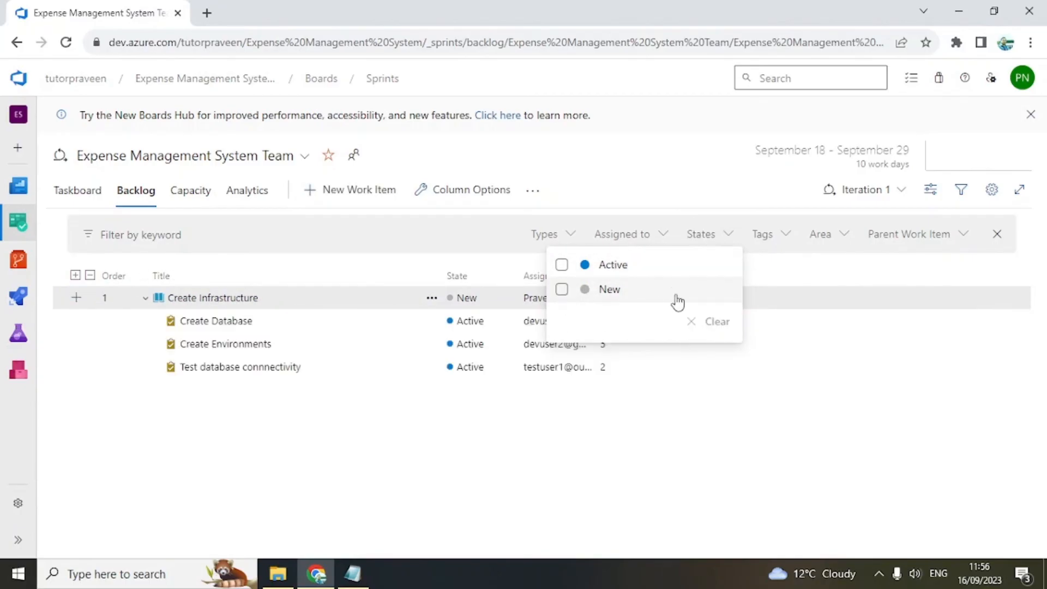
{"action": "left_click", "coordinate": [562, 291]}
{"action": "left_click", "coordinate": [562, 291]}
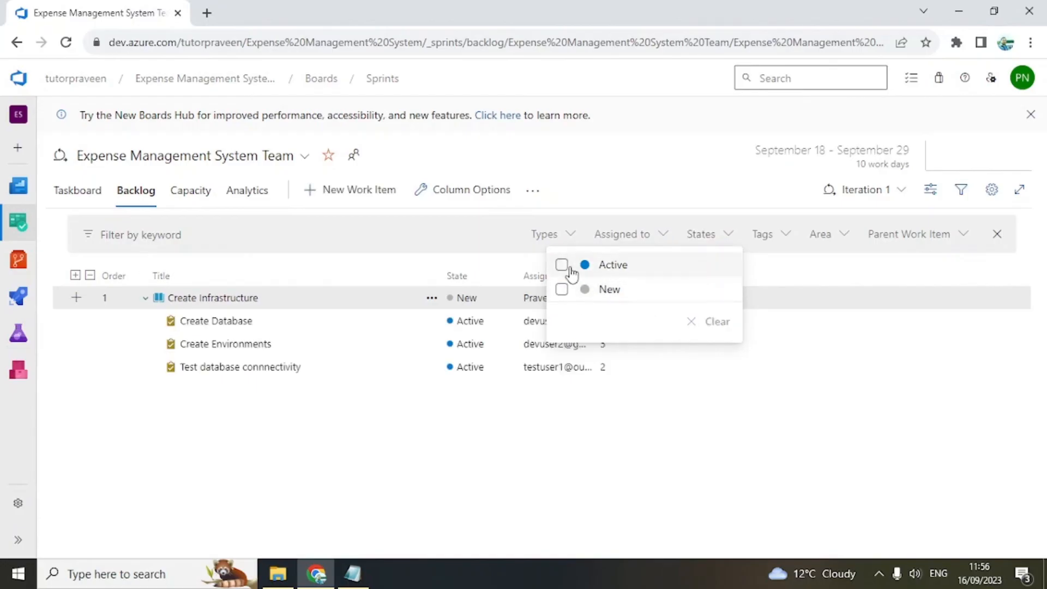
{"action": "left_click", "coordinate": [562, 265]}
{"action": "left_click", "coordinate": [562, 265]}
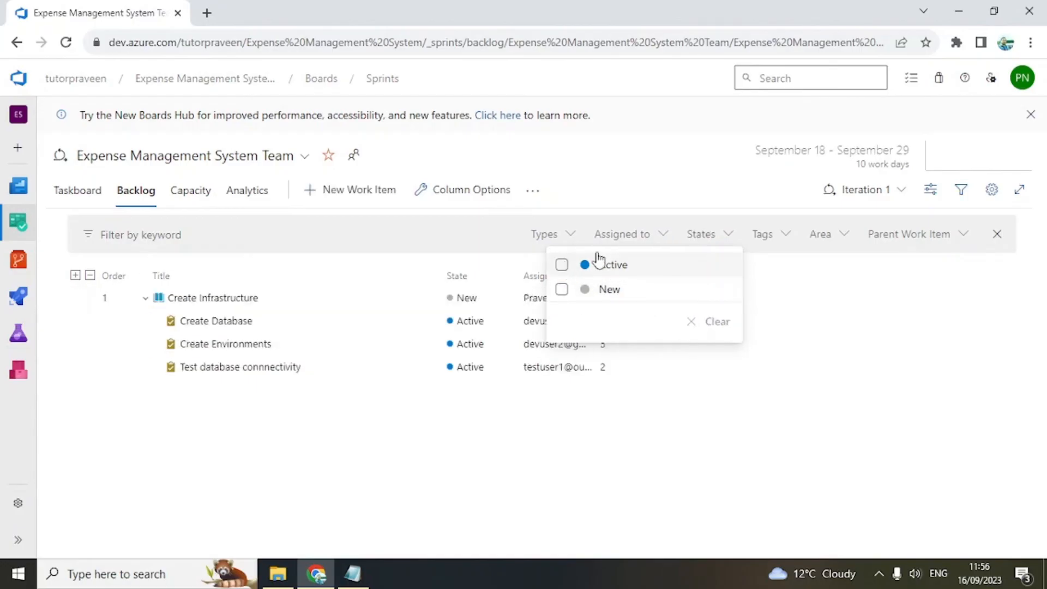
{"action": "left_click", "coordinate": [660, 235]}
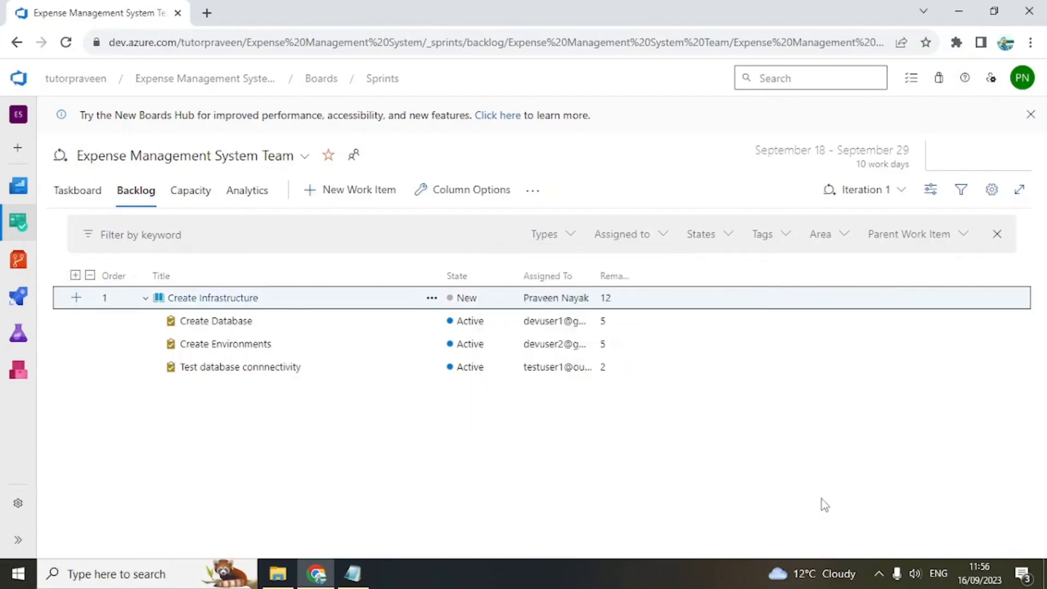
- Check the choices offered by the sprint backlog's Area and Parent Work Item filters
{"action": "left_click", "coordinate": [843, 235]}
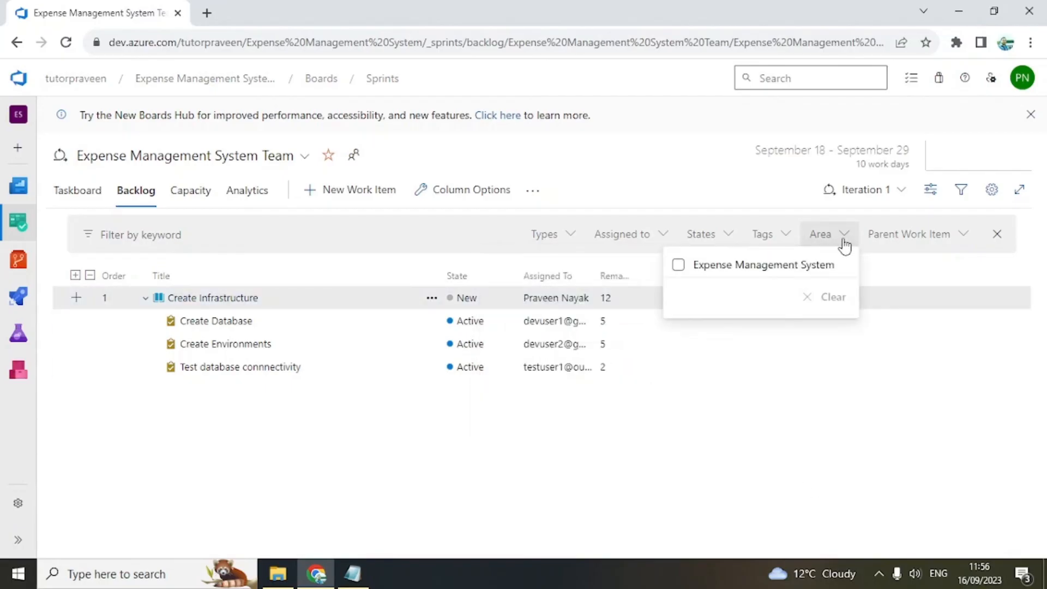
{"action": "left_click", "coordinate": [711, 513]}
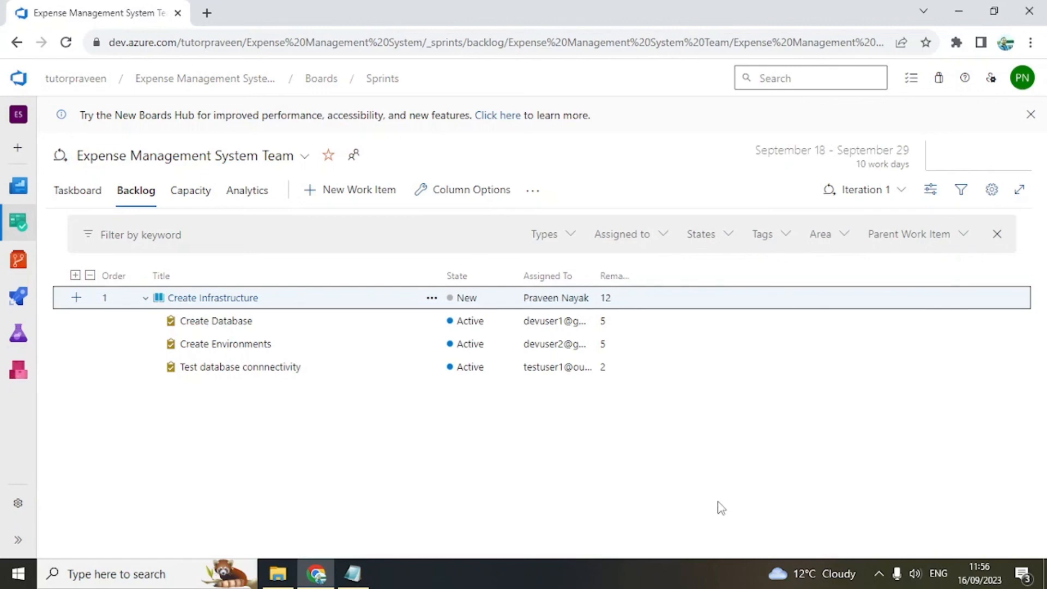
{"action": "left_click", "coordinate": [960, 235]}
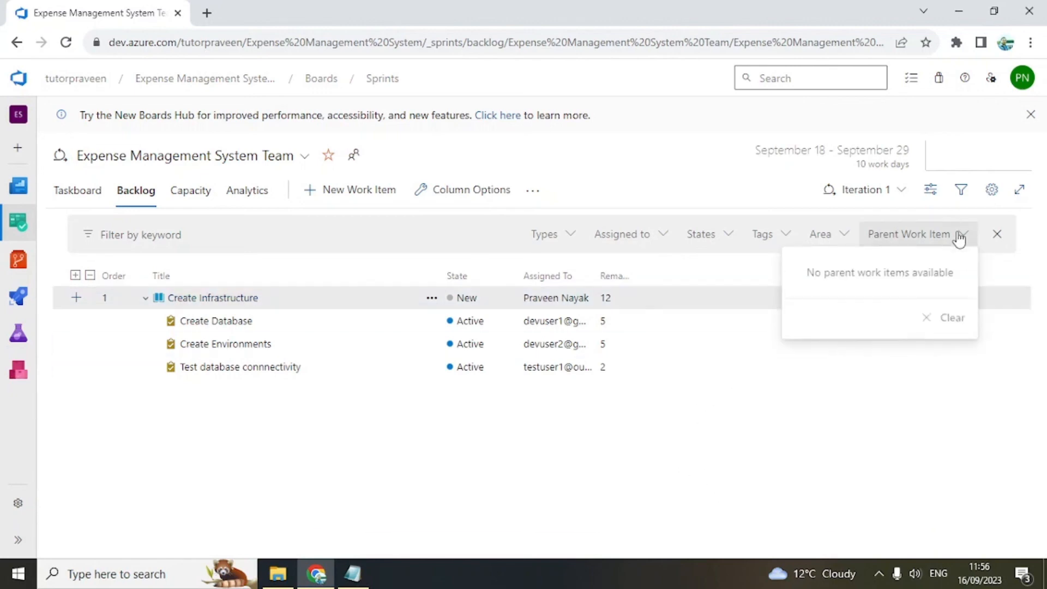
{"action": "left_click", "coordinate": [961, 238]}
{"action": "left_click", "coordinate": [721, 506]}
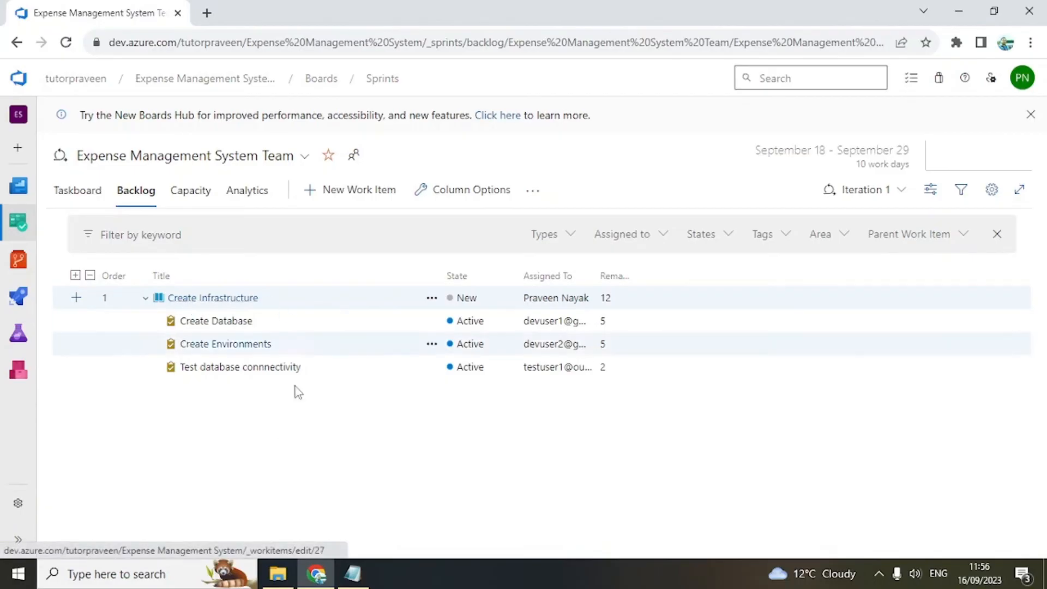
- Open user story 24, Create Infrastructure, examine its planning details and related child tasks, and close it
{"action": "left_click", "coordinate": [215, 299]}
{"action": "scroll", "coordinate": [794, 415], "scroll_direction": "down", "scroll_amount": 5}
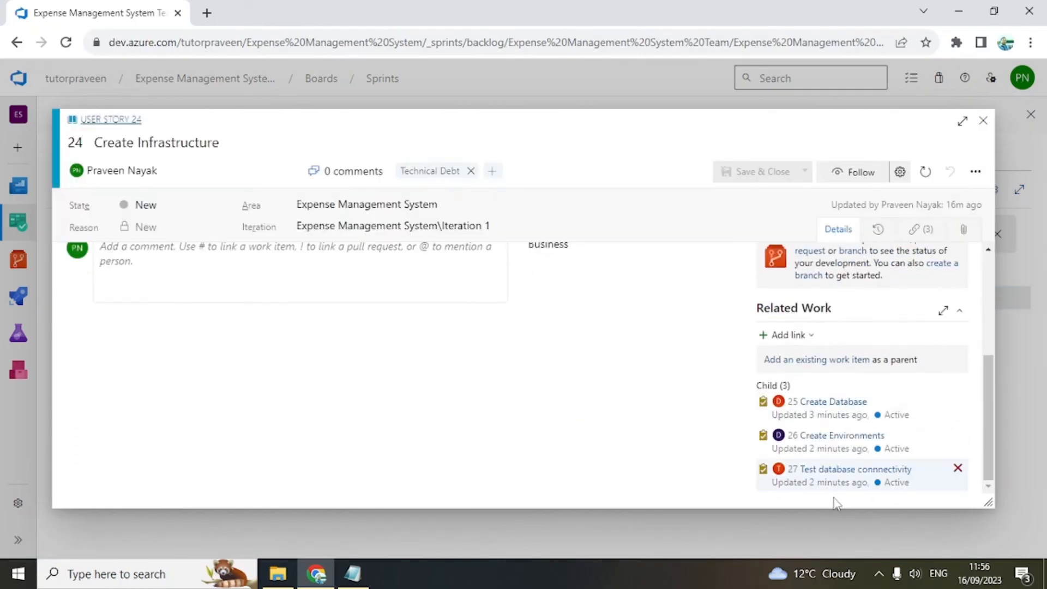
{"action": "scroll", "coordinate": [867, 373], "scroll_direction": "up", "scroll_amount": 5}
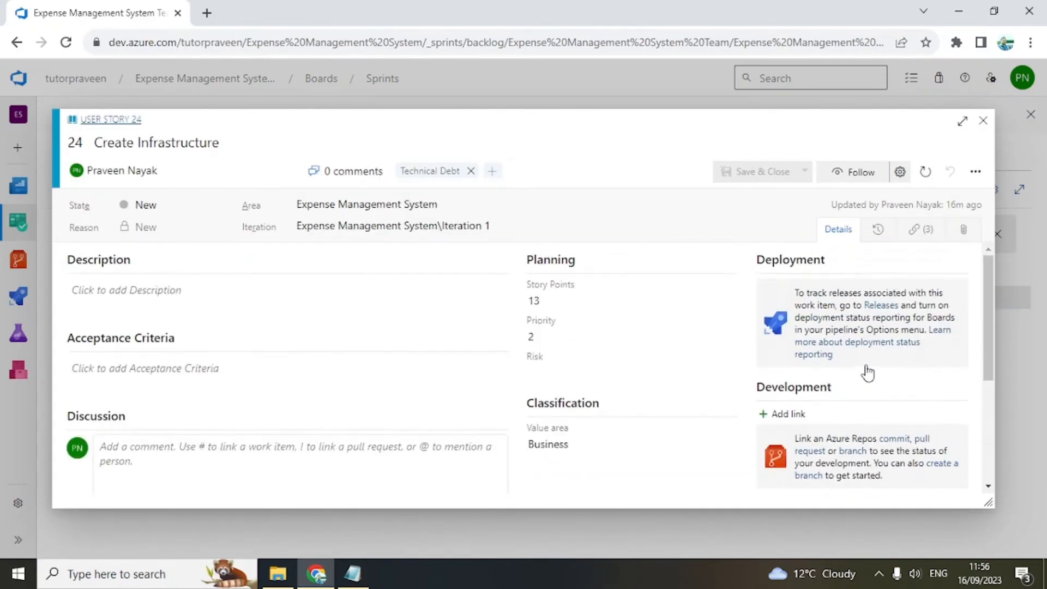
{"action": "scroll", "coordinate": [927, 458], "scroll_direction": "down", "scroll_amount": 5}
{"action": "scroll", "coordinate": [780, 420], "scroll_direction": "up", "scroll_amount": 1}
{"action": "scroll", "coordinate": [779, 406], "scroll_direction": "up", "scroll_amount": 2}
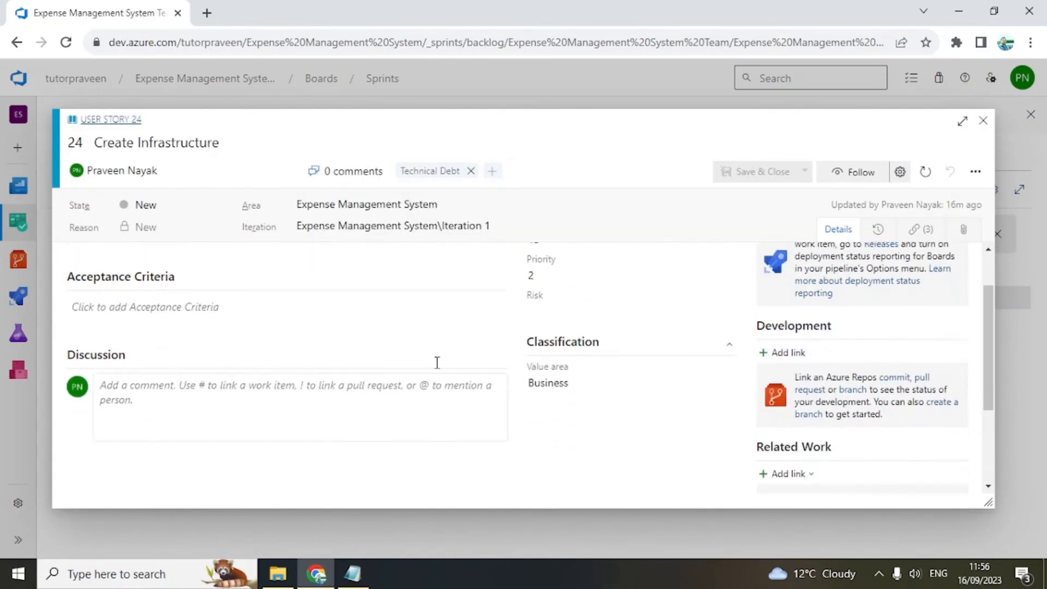
{"action": "left_click", "coordinate": [983, 121]}
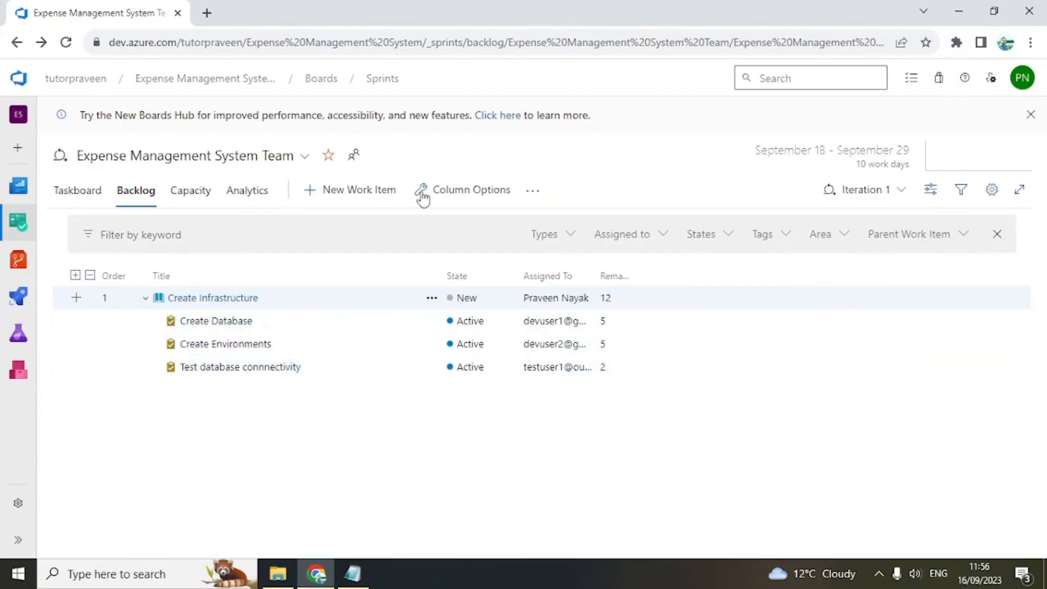
- Add a column named Testing to the sprint taskboard between Resolved and Closed, with Bug and Task mapped to Active, and save it
{"action": "left_click", "coordinate": [82, 194]}
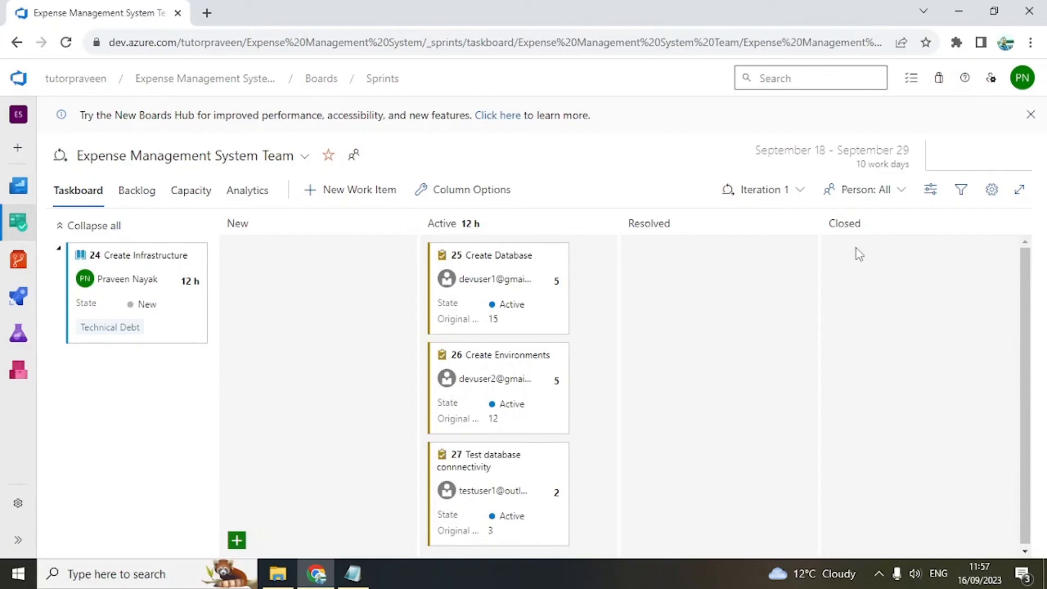
{"action": "left_click", "coordinate": [447, 192]}
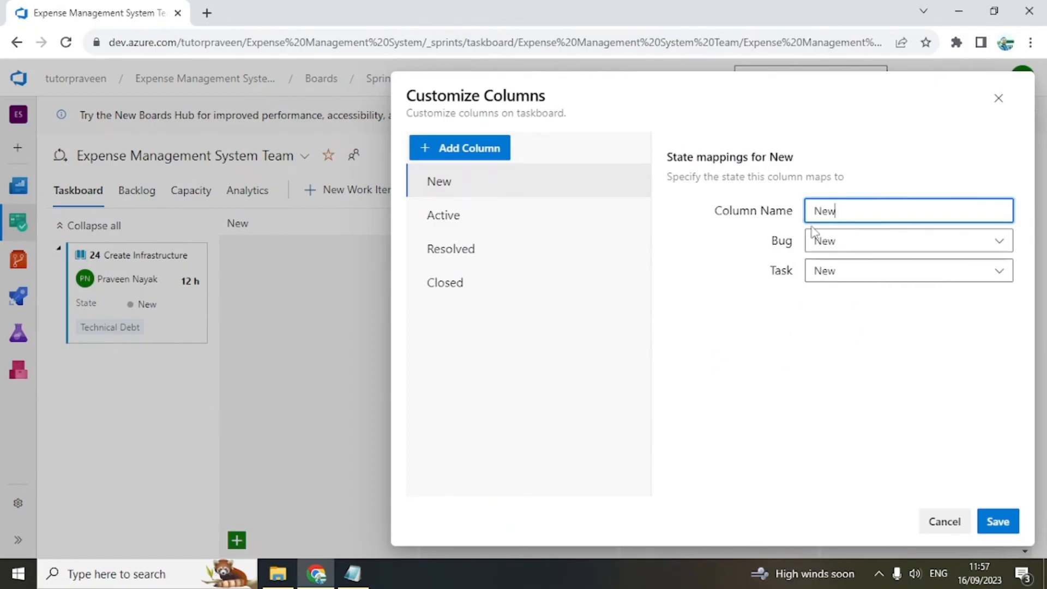
{"action": "key", "text": "ctrl+a"}
{"action": "left_click", "coordinate": [477, 149]}
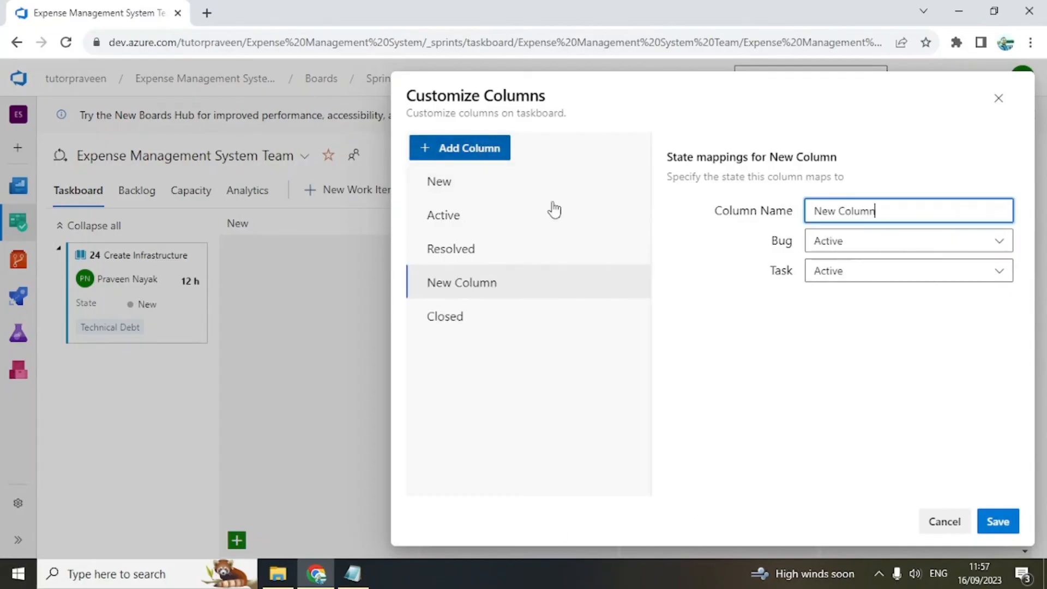
{"action": "key", "text": "ctrl+a"}
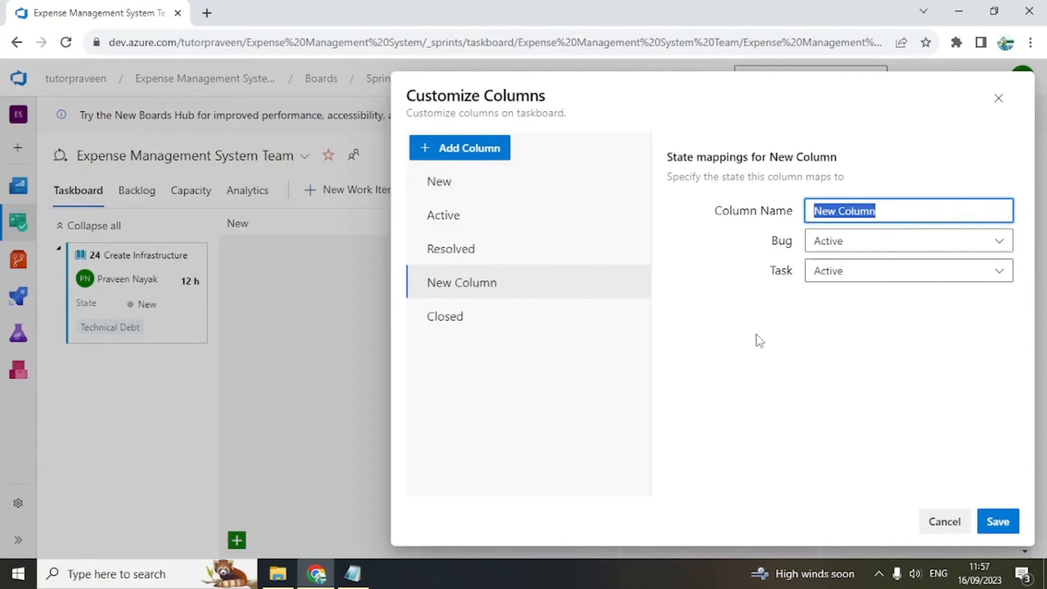
{"action": "type", "text": "Testing"}
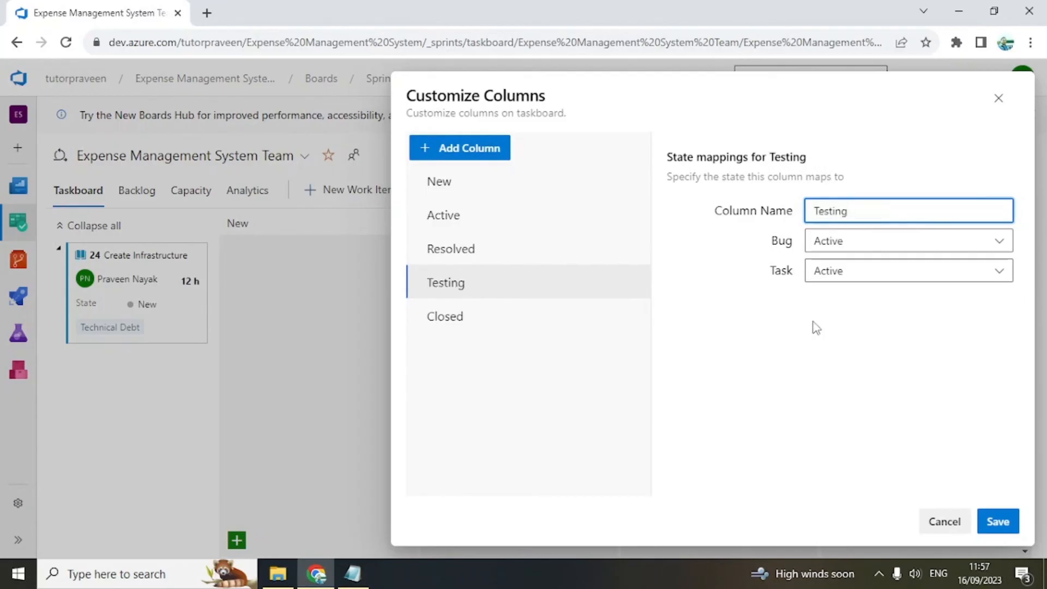
{"action": "left_click", "coordinate": [854, 344]}
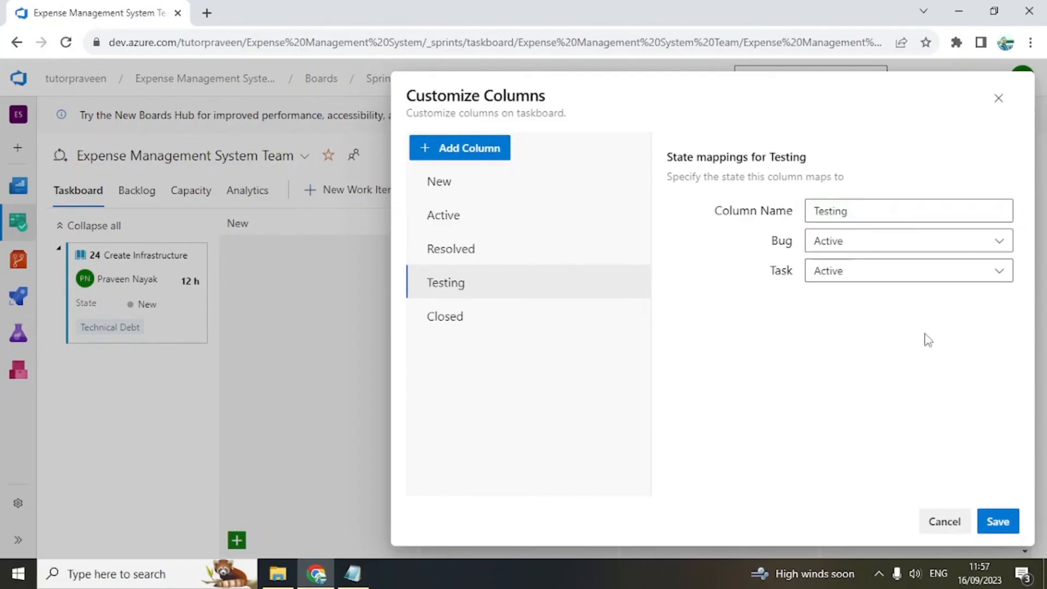
{"action": "left_click", "coordinate": [1006, 523]}
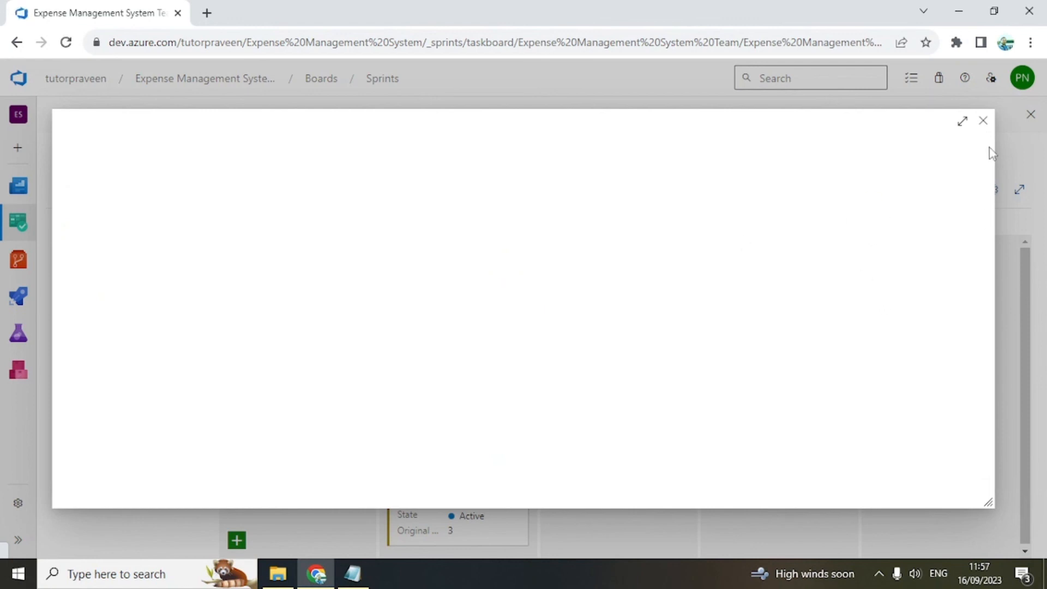
{"action": "left_click", "coordinate": [983, 121]}
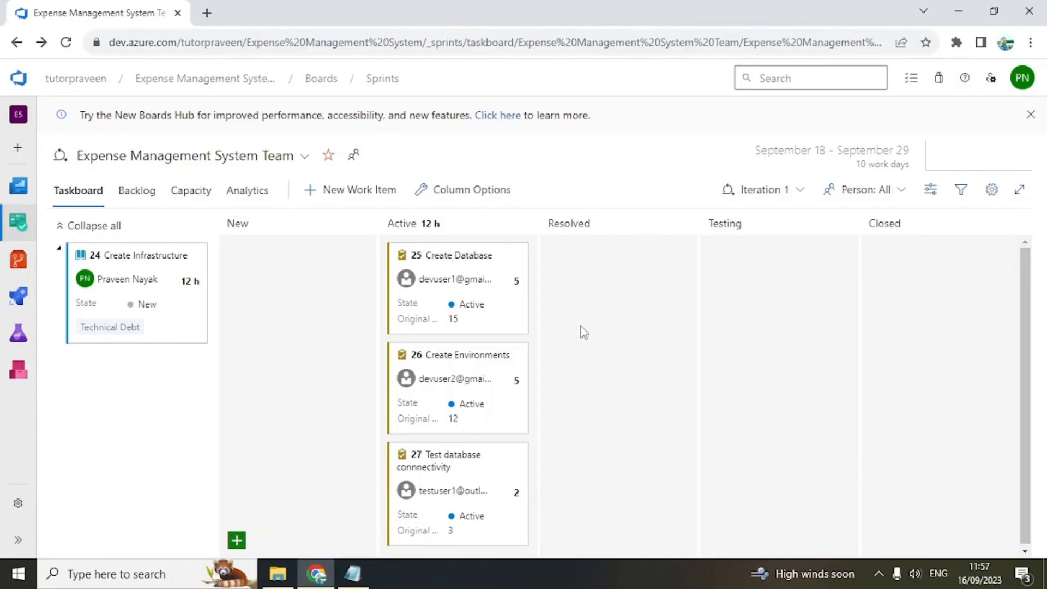
- Examine the Burndown Trend report for Iteration 1, including its report settings, summary figures and remaining capacity line
{"action": "left_click", "coordinate": [338, 197]}
{"action": "left_click", "coordinate": [286, 372]}
{"action": "left_click", "coordinate": [241, 194]}
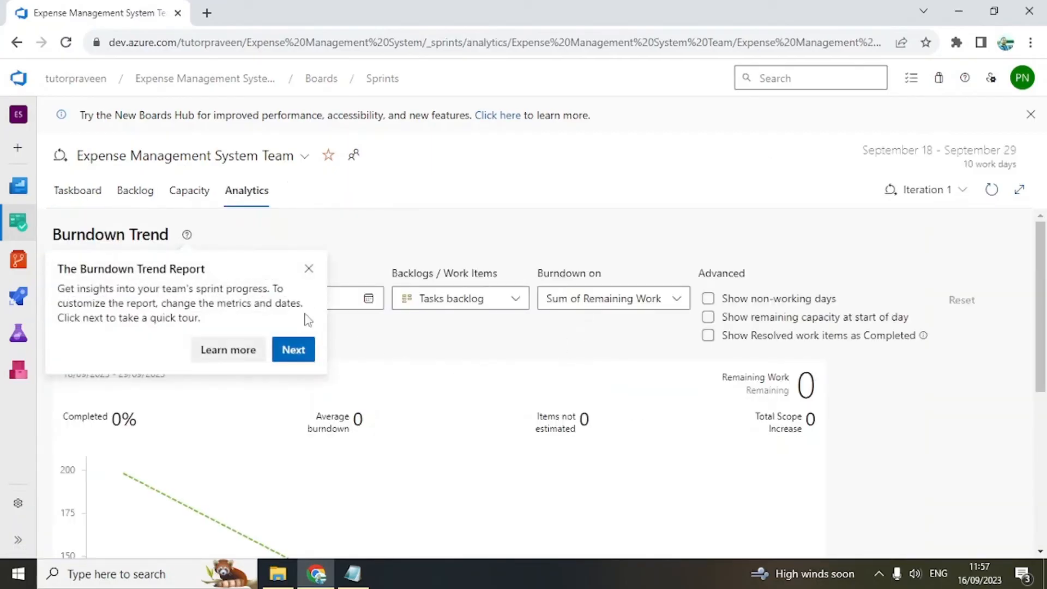
{"action": "left_click", "coordinate": [308, 269]}
{"action": "scroll", "coordinate": [567, 414], "scroll_direction": "down", "scroll_amount": 5}
{"action": "scroll", "coordinate": [567, 415], "scroll_direction": "up", "scroll_amount": 4}
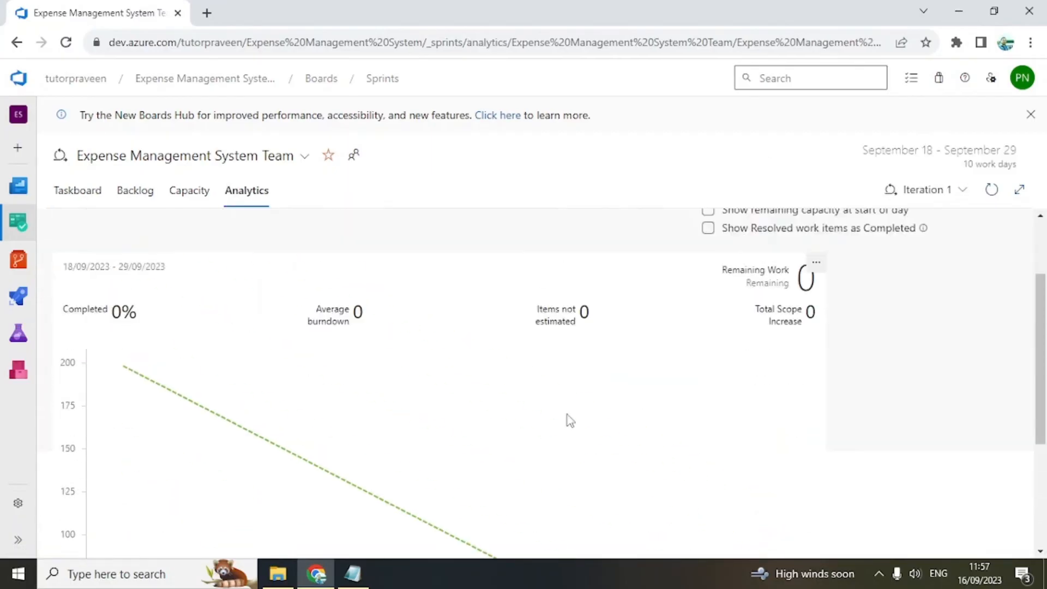
{"action": "scroll", "coordinate": [573, 411], "scroll_direction": "up", "scroll_amount": 2}
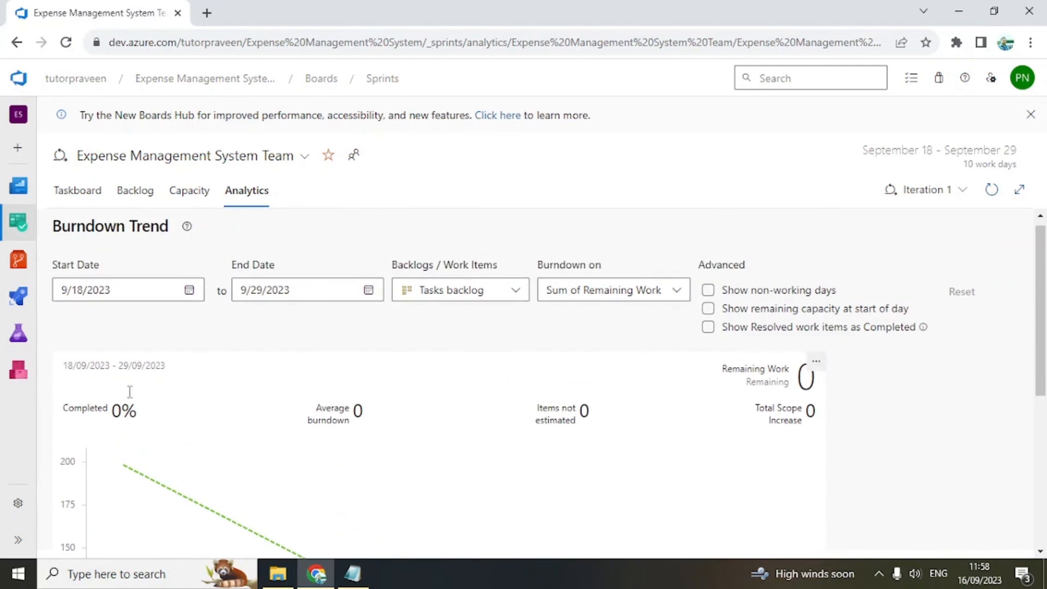
{"action": "scroll", "coordinate": [338, 381], "scroll_direction": "down", "scroll_amount": 3}
{"action": "scroll", "coordinate": [159, 409], "scroll_direction": "up", "scroll_amount": 3}
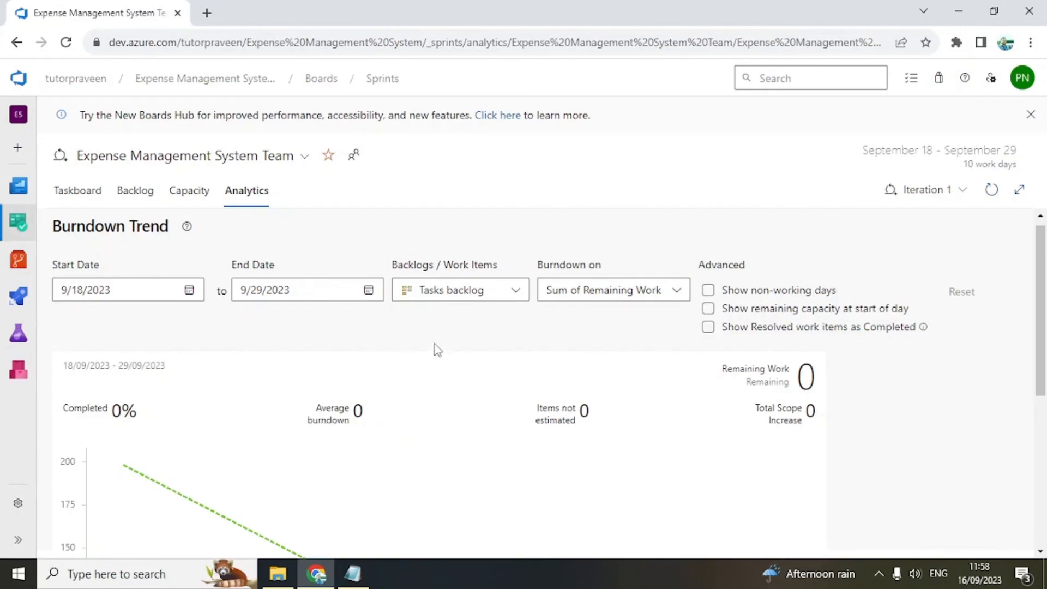
{"action": "mouse_move", "coordinate": [318, 461]}
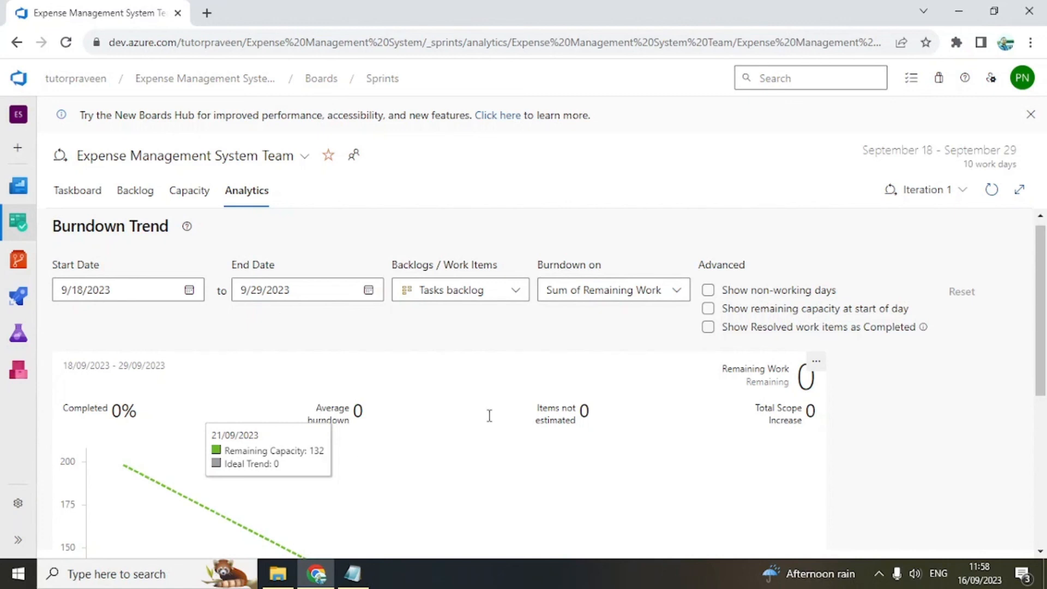
{"action": "scroll", "coordinate": [488, 416], "scroll_direction": "down", "scroll_amount": 4}
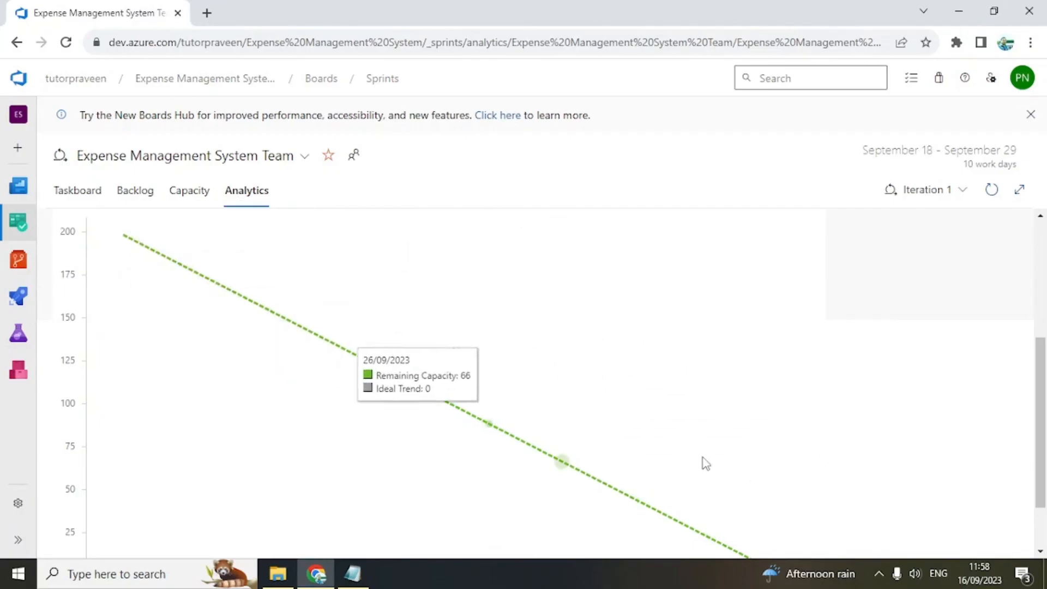
{"action": "scroll", "coordinate": [683, 416], "scroll_direction": "up", "scroll_amount": 4}
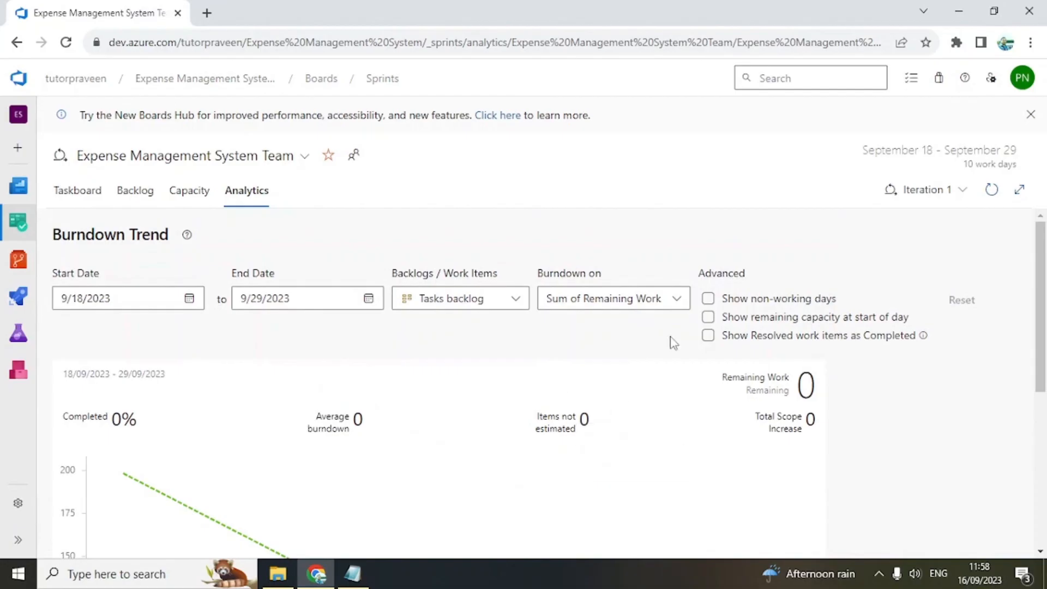
{"action": "scroll", "coordinate": [626, 416], "scroll_direction": "down", "scroll_amount": 3}
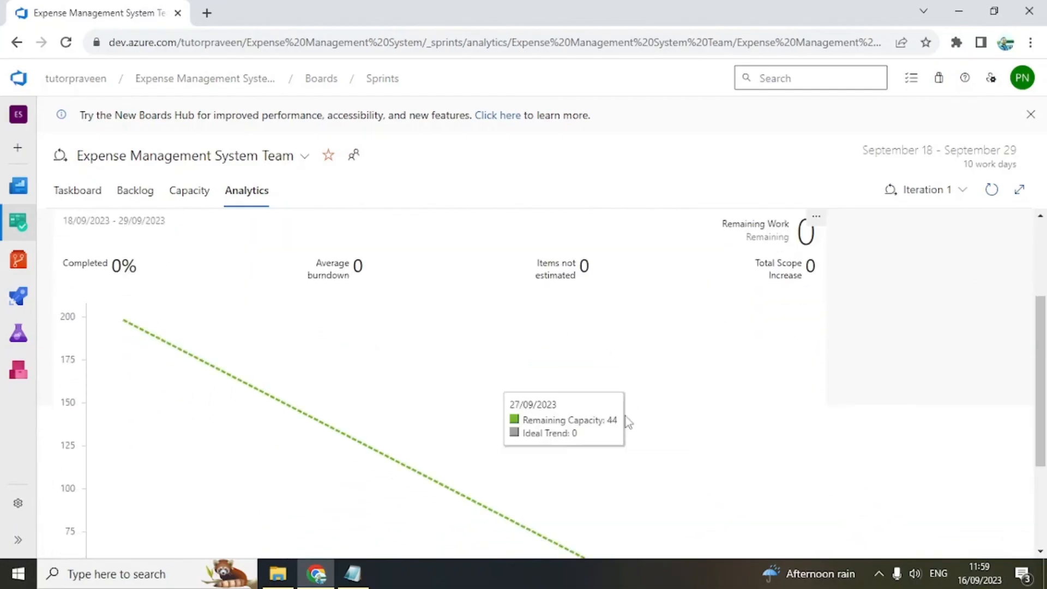
{"action": "scroll", "coordinate": [626, 417], "scroll_direction": "up", "scroll_amount": 3}
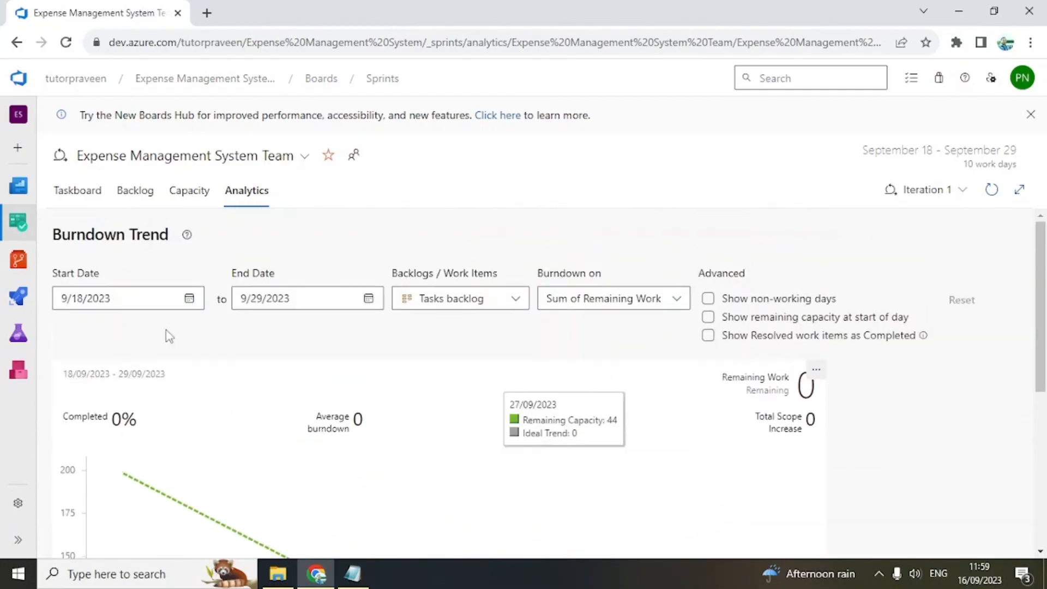
- Review the Iteration 1 taskboard, sprint backlog and team capacity, and return to the taskboard
{"action": "left_click", "coordinate": [75, 192]}
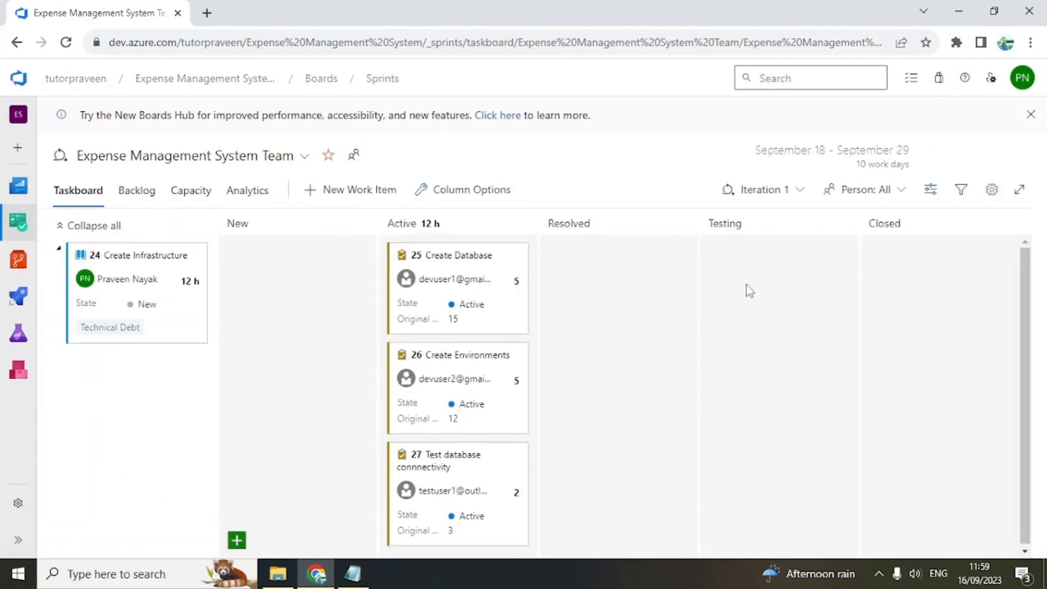
{"action": "left_click", "coordinate": [143, 193]}
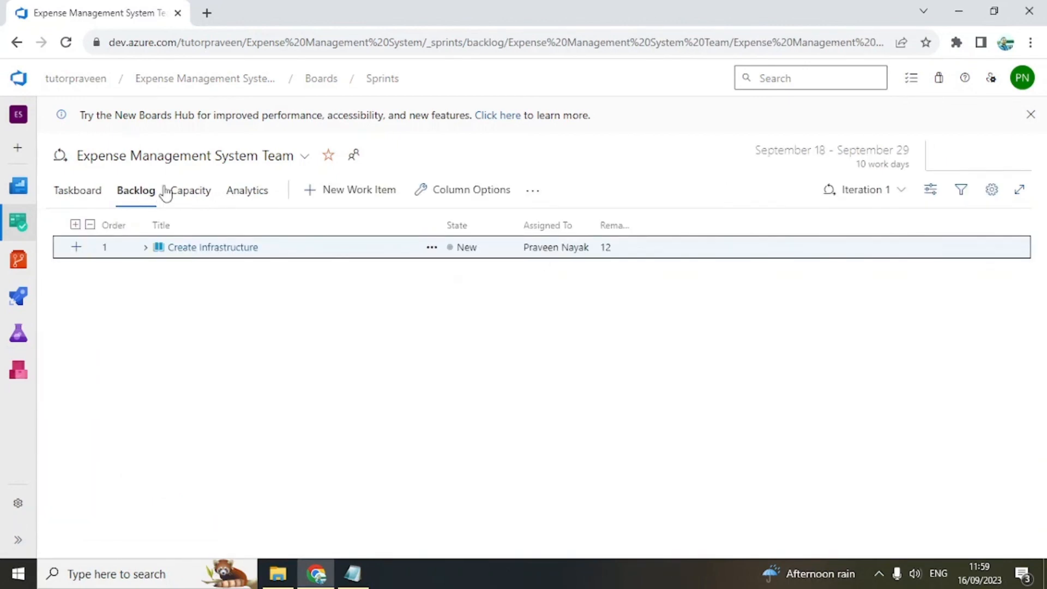
{"action": "left_click", "coordinate": [189, 195]}
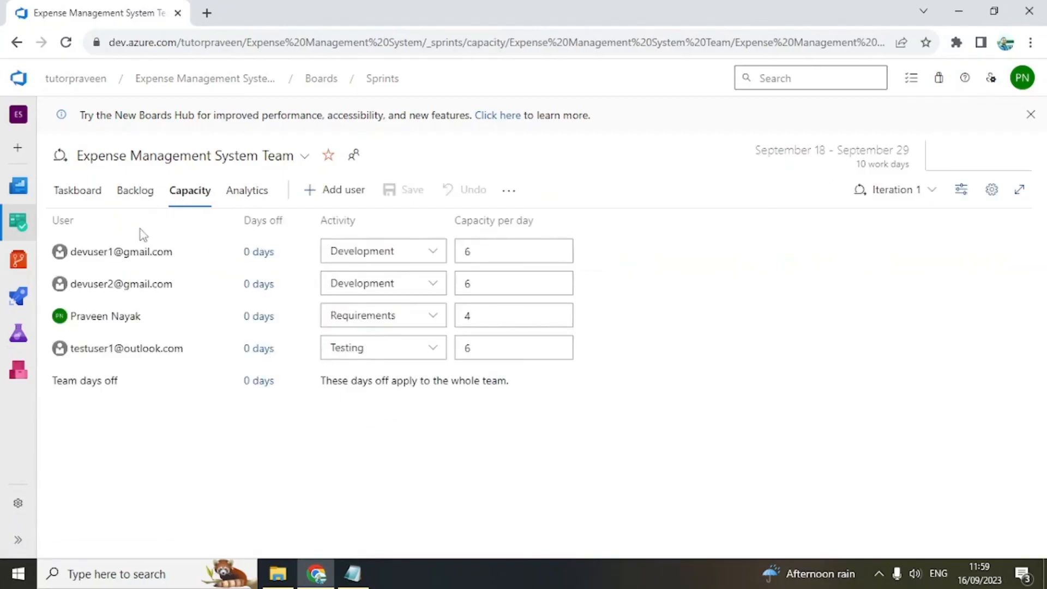
{"action": "left_click", "coordinate": [79, 192]}
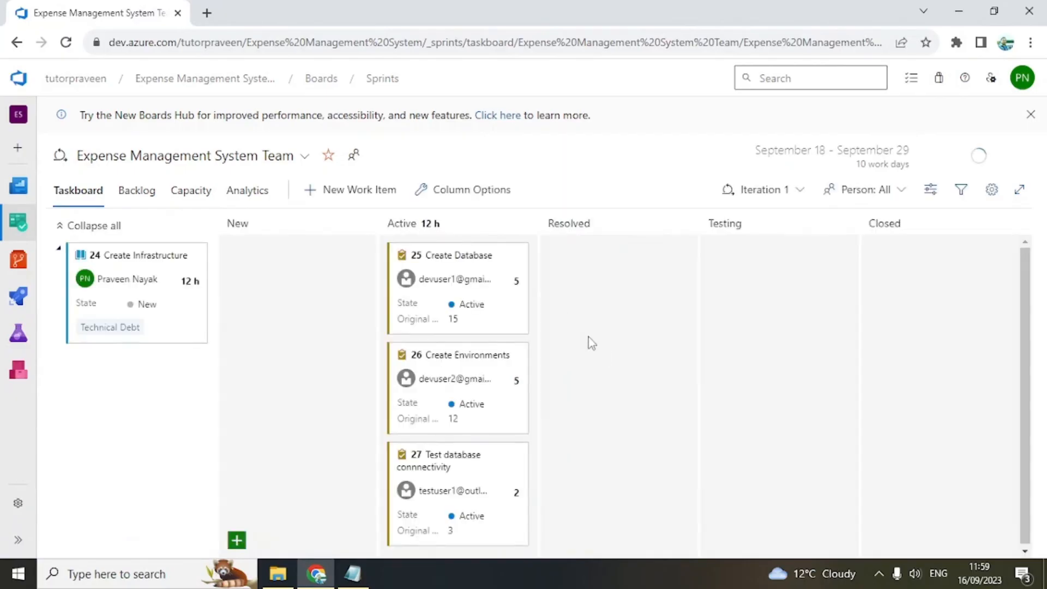